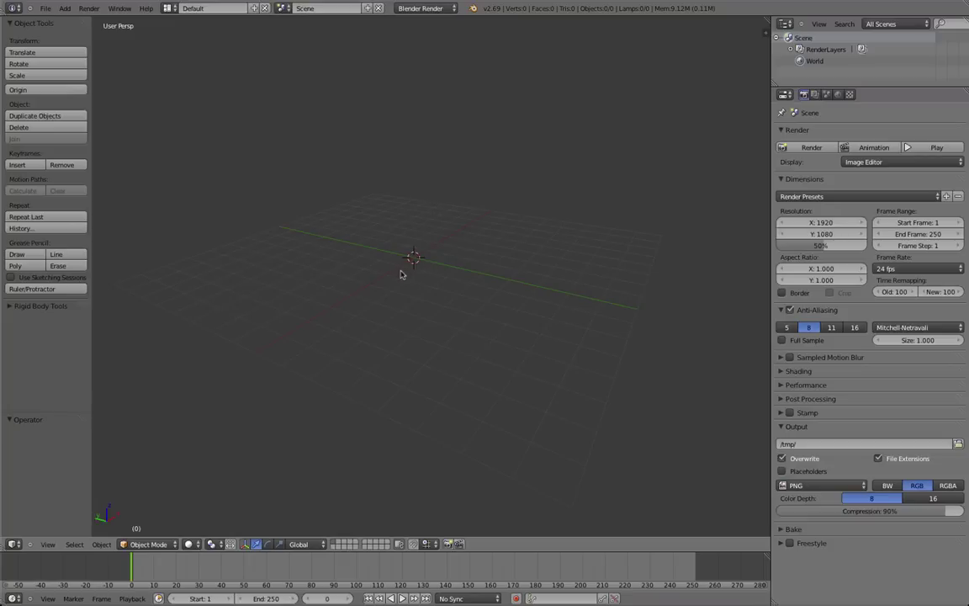
Start a new file from the default start-up scene.
{"action": "middle_click_drag", "start_coordinate": [401, 274], "coordinate": [350, 480]}
{"action": "middle_click_drag", "start_coordinate": [499, 487], "coordinate": [354, 451]}
{"action": "middle_click_drag", "start_coordinate": [465, 385], "coordinate": [501, 363]}
{"action": "middle_click_drag", "start_coordinate": [320, 294], "coordinate": [565, 150]}
{"action": "key", "text": "ctrl+n"}
{"action": "left_click", "coordinate": [322, 326]}
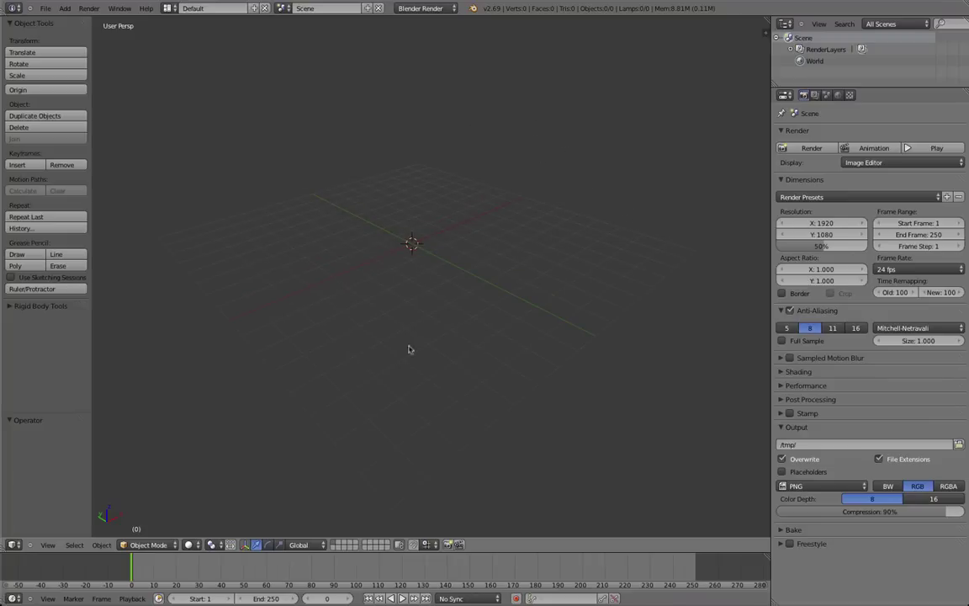
Load CharacterSheet.jpg from Desktop/CharacterModel/Reference as a background image and show it in left orthographic view.
{"action": "key", "text": "n"}
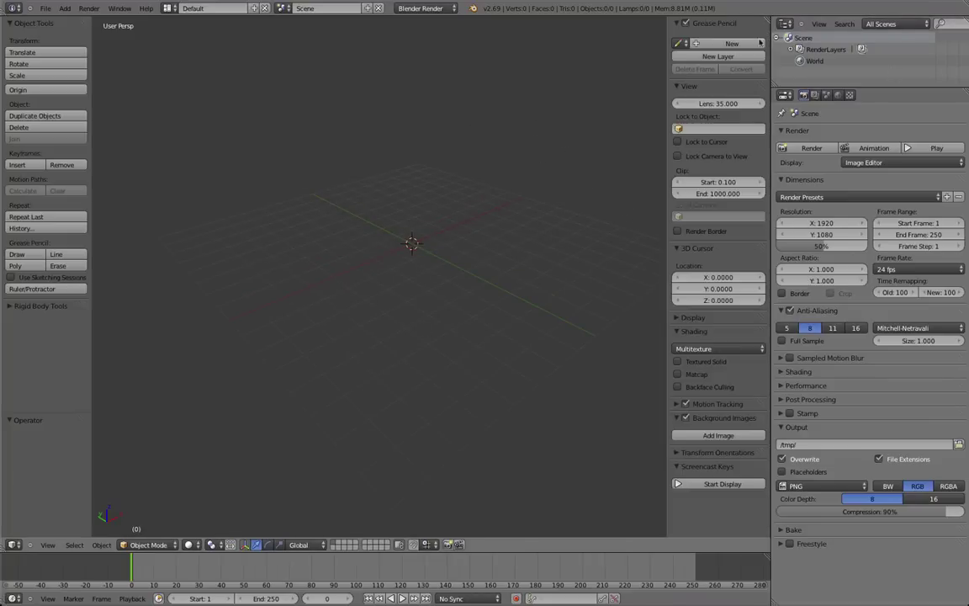
{"action": "left_click", "coordinate": [689, 436]}
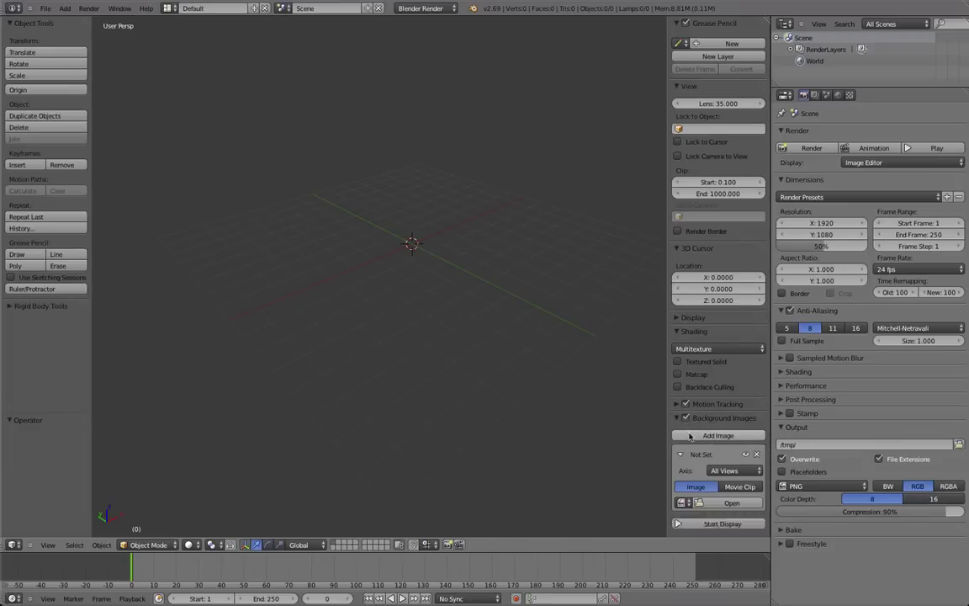
{"action": "left_click", "coordinate": [653, 449]}
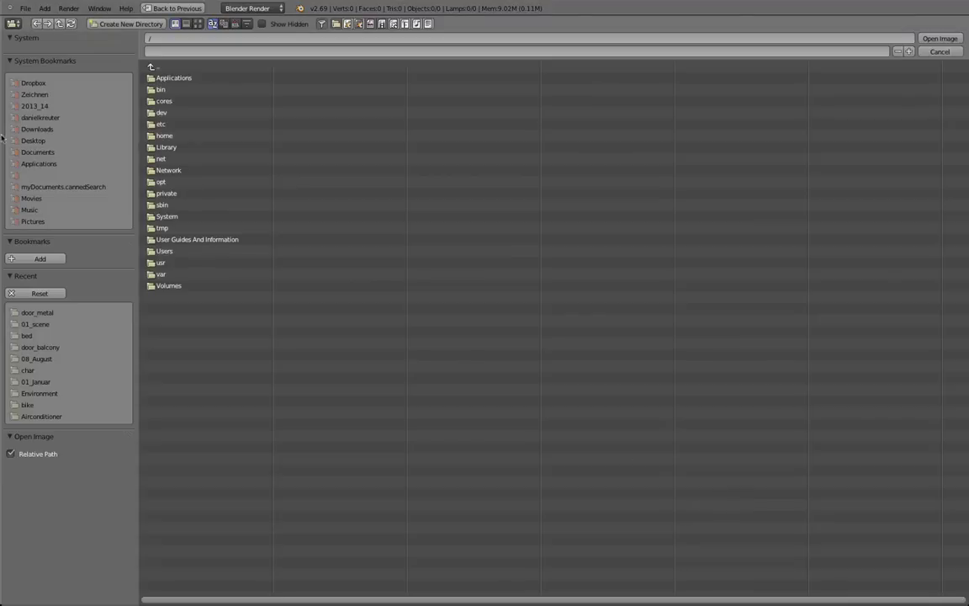
{"action": "left_click", "coordinate": [34, 141]}
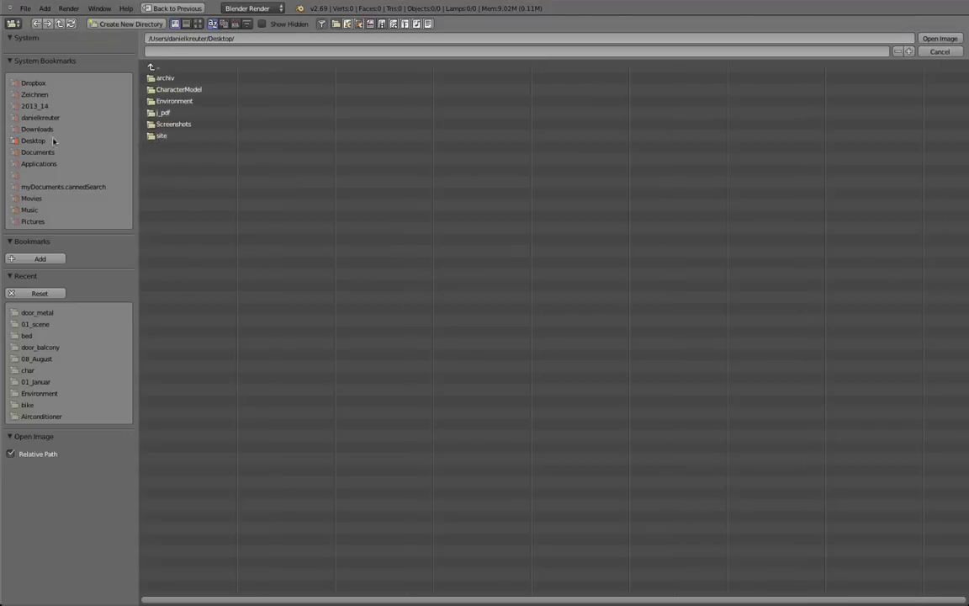
{"action": "left_click", "coordinate": [190, 91]}
{"action": "left_click", "coordinate": [182, 80]}
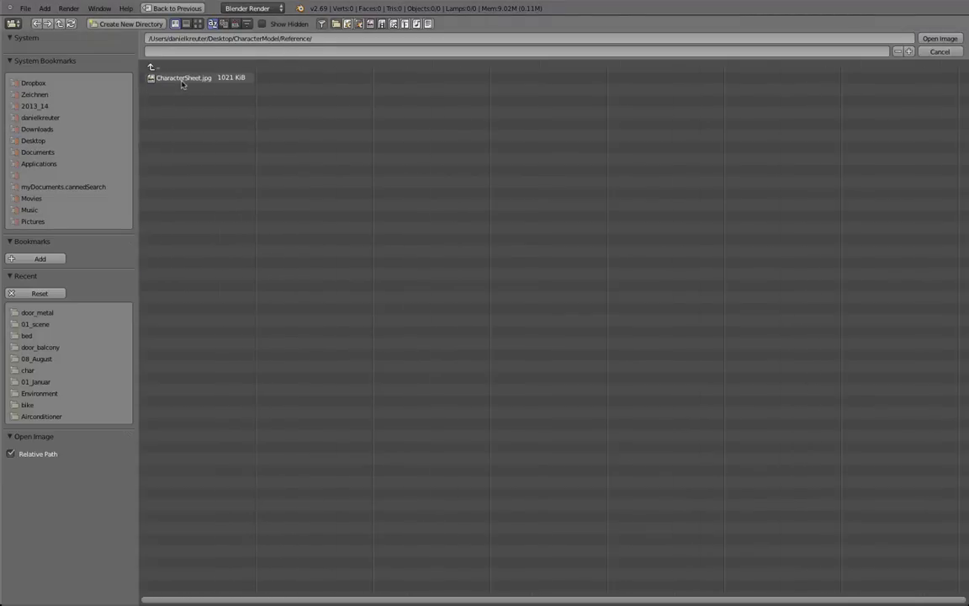
{"action": "double_click", "coordinate": [181, 78]}
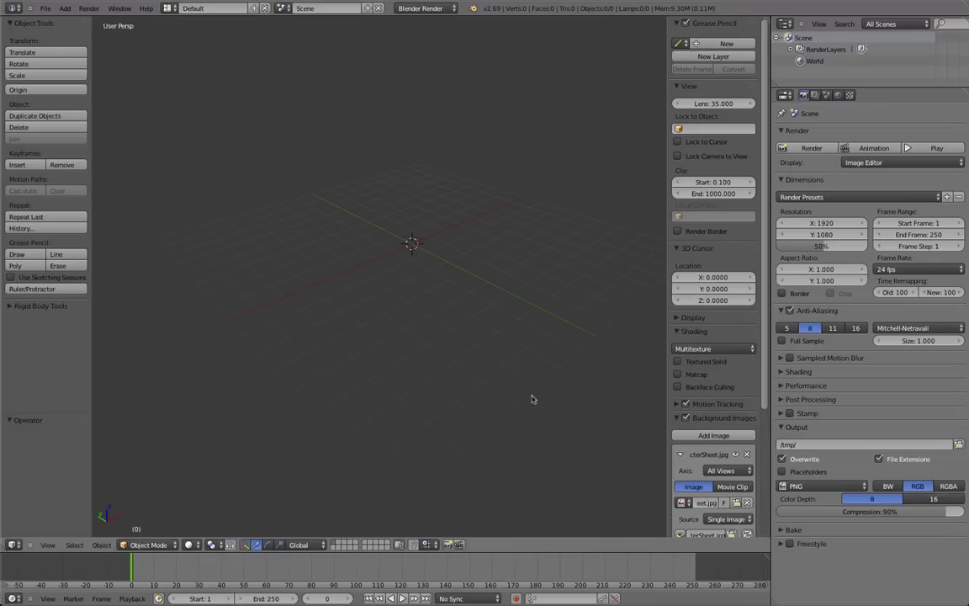
{"action": "key", "text": "ctrl+KP_3"}
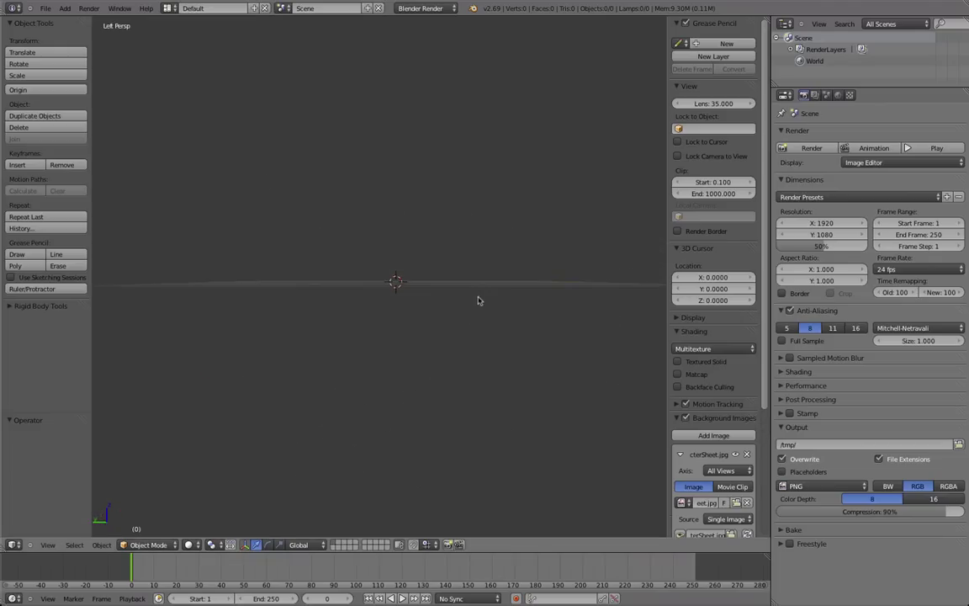
{"action": "middle_click_drag", "start_coordinate": [396, 300], "coordinate": [393, 346], "text": "shift"}
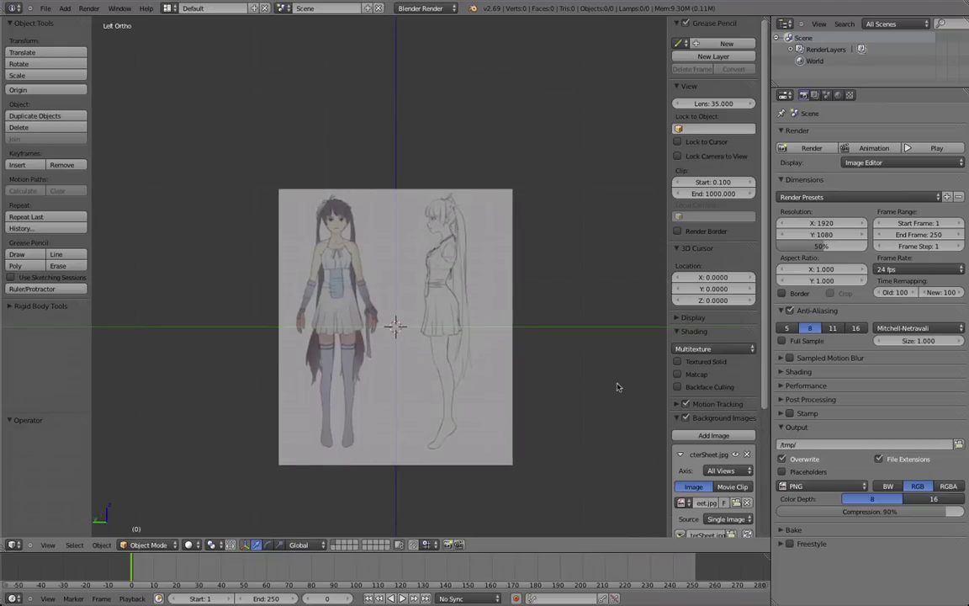
Start the Screencast Keys display and hide the tool shelf.
{"action": "scroll", "coordinate": [713, 404], "scroll_direction": "down", "scroll_amount": 5}
{"action": "left_click", "coordinate": [718, 526]}
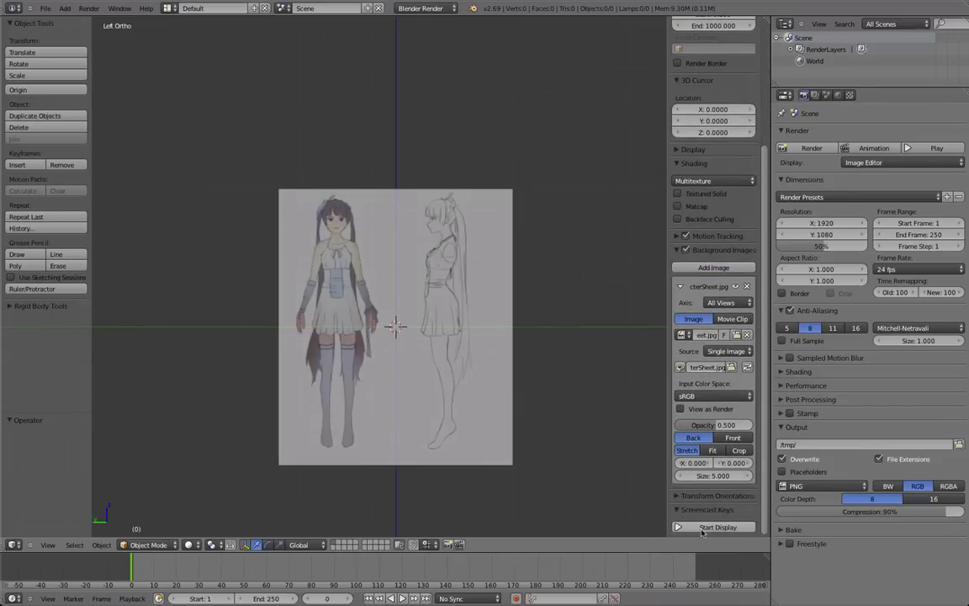
{"action": "key", "text": "t"}
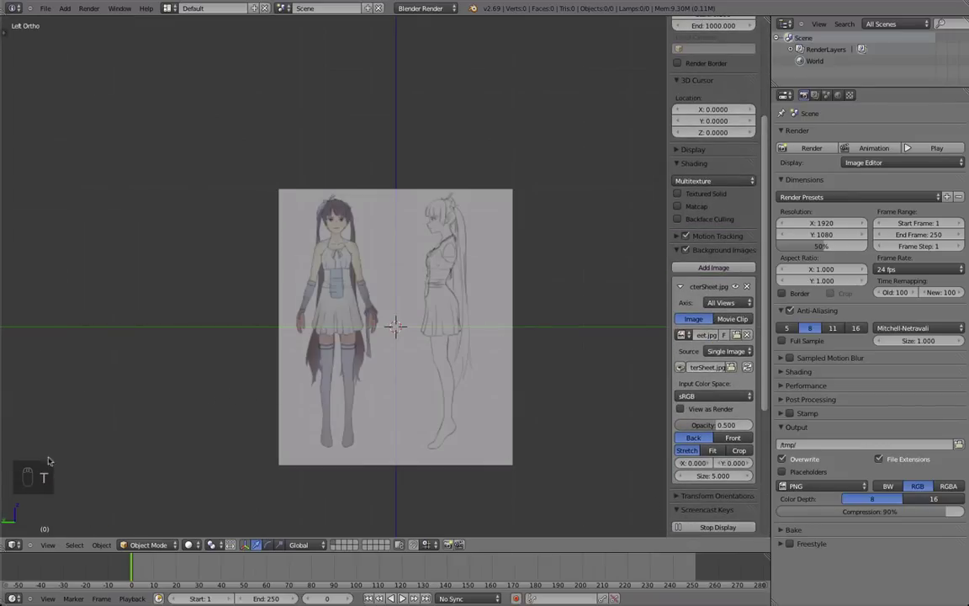
Examine the front and side drawings on the character sheet in left orthographic view.
{"action": "middle_click_drag", "start_coordinate": [356, 331], "coordinate": [362, 353]}
{"action": "key", "text": "ctrl+KP_3"}
{"action": "scroll", "coordinate": [536, 346], "scroll_direction": "up", "scroll_amount": 2}
{"action": "middle_click_drag", "start_coordinate": [541, 352], "coordinate": [523, 281], "text": "shift"}
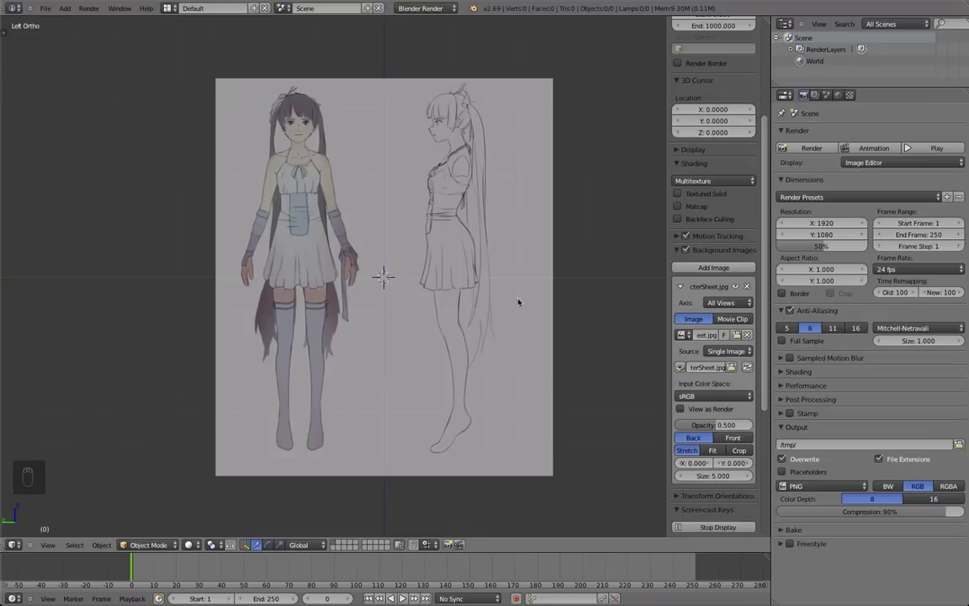
{"action": "middle_click_drag", "start_coordinate": [518, 302], "coordinate": [509, 308], "text": "shift"}
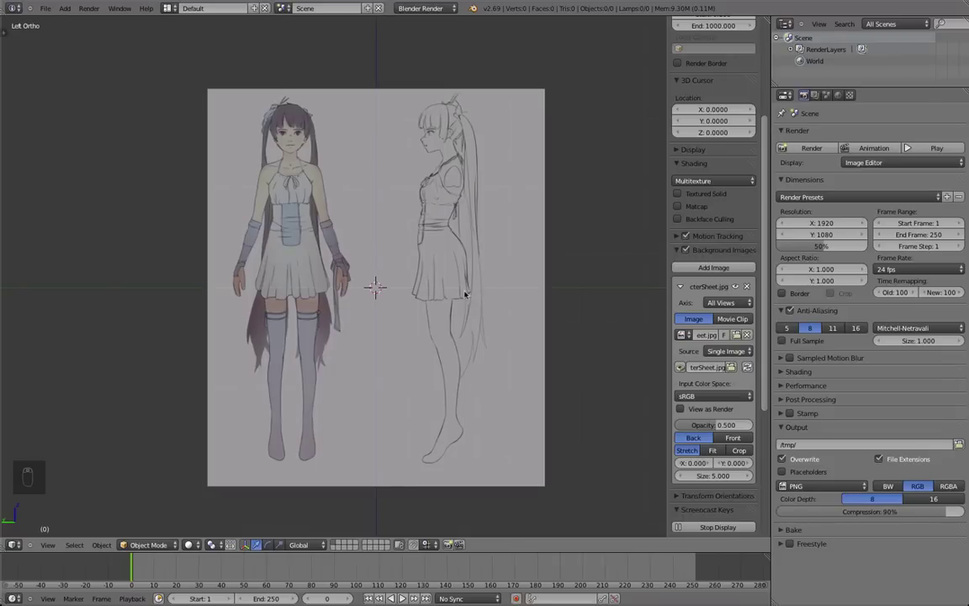
{"action": "scroll", "coordinate": [455, 307], "scroll_direction": "up", "scroll_amount": 2}
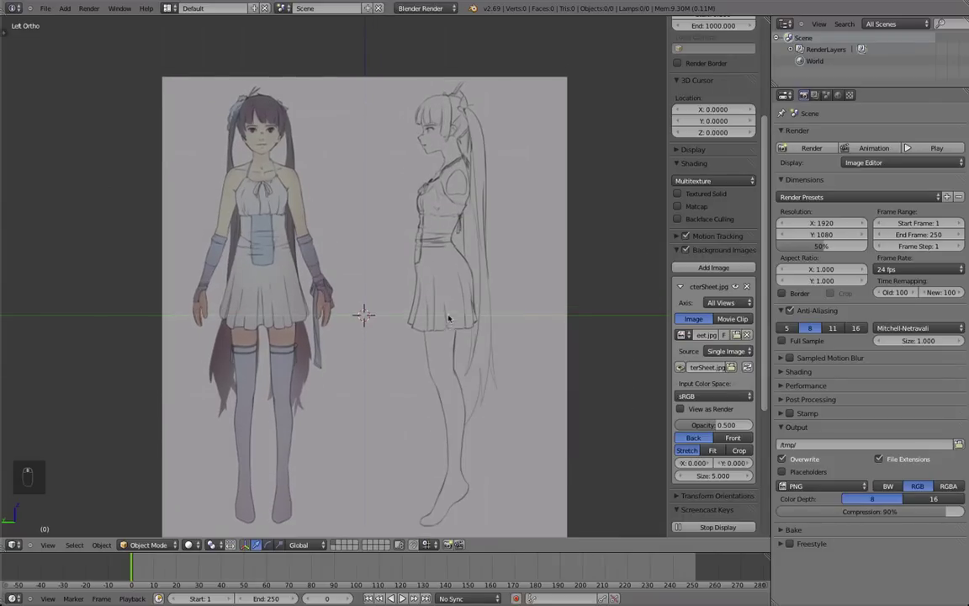
{"action": "middle_click_drag", "start_coordinate": [447, 312], "coordinate": [445, 317], "text": "shift"}
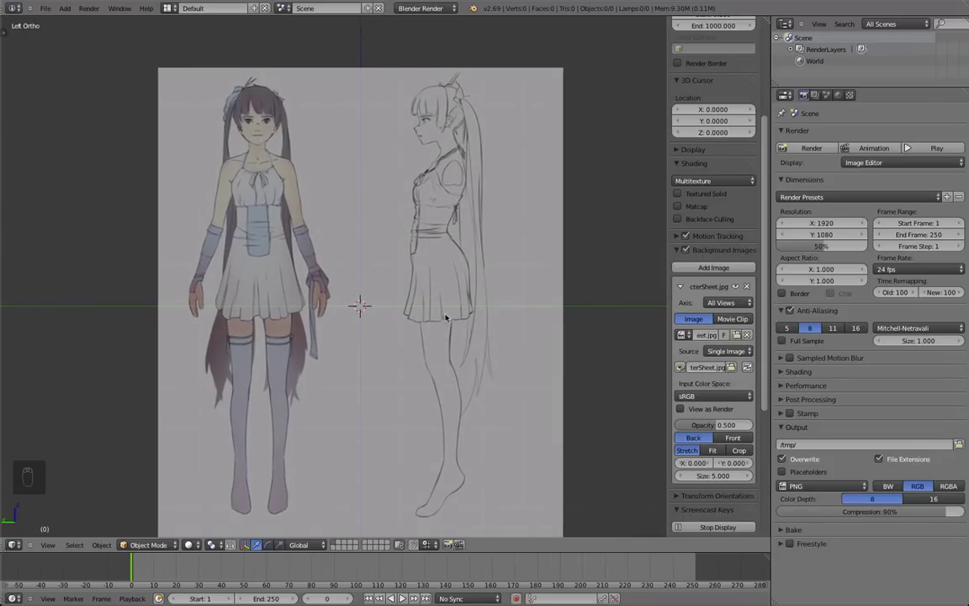
{"action": "middle_click_drag", "start_coordinate": [446, 318], "coordinate": [453, 311], "text": "shift"}
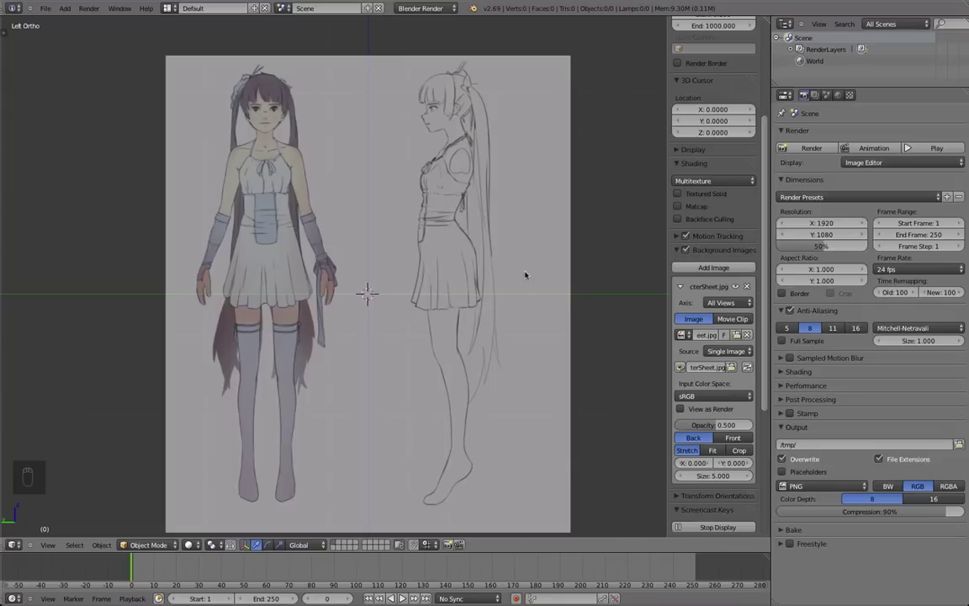
{"action": "middle_click_drag", "start_coordinate": [515, 290], "coordinate": [508, 328], "text": "shift"}
{"action": "middle_click_drag", "start_coordinate": [333, 270], "coordinate": [373, 265], "text": "shift"}
{"action": "scroll", "coordinate": [373, 264], "scroll_direction": "down", "scroll_amount": 3}
{"action": "middle_click_drag", "start_coordinate": [373, 264], "coordinate": [314, 327]}
{"action": "key", "text": "ctrl+KP_3"}
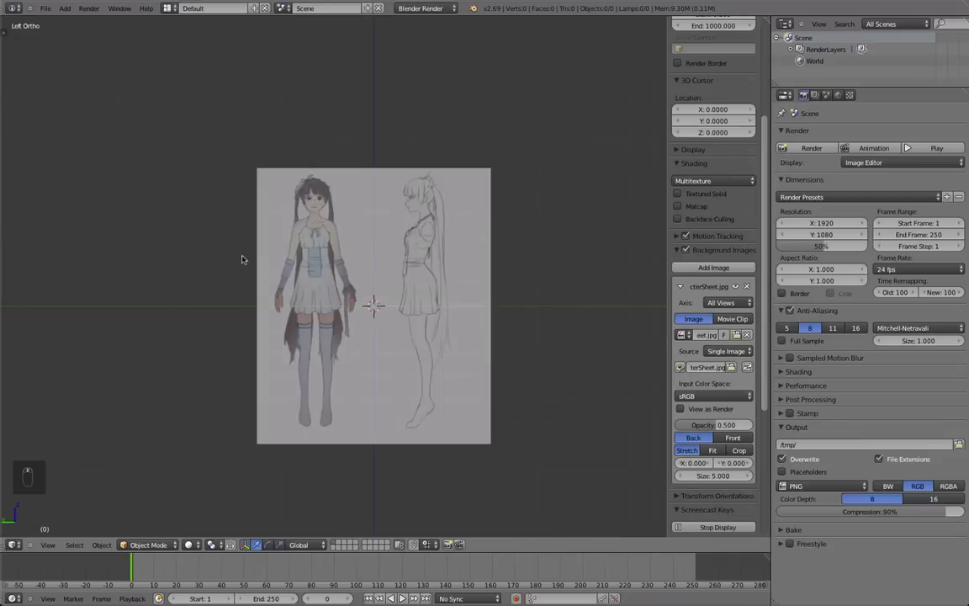
Check how the background image displays from the back, from a rotated view and in front orthographic view.
{"action": "middle_click_drag", "start_coordinate": [241, 259], "coordinate": [249, 270]}
{"action": "key", "text": "ctrl+KP_1"}
{"action": "scroll", "coordinate": [244, 229], "scroll_direction": "up", "scroll_amount": 1}
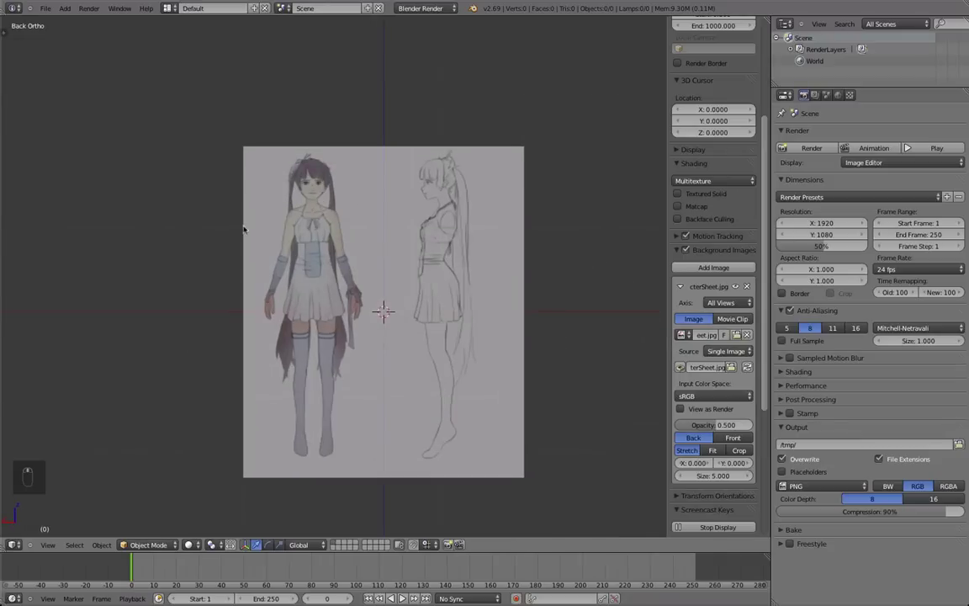
{"action": "middle_click_drag", "start_coordinate": [244, 229], "coordinate": [78, 48]}
{"action": "middle_click_drag", "start_coordinate": [154, 139], "coordinate": [421, 312]}
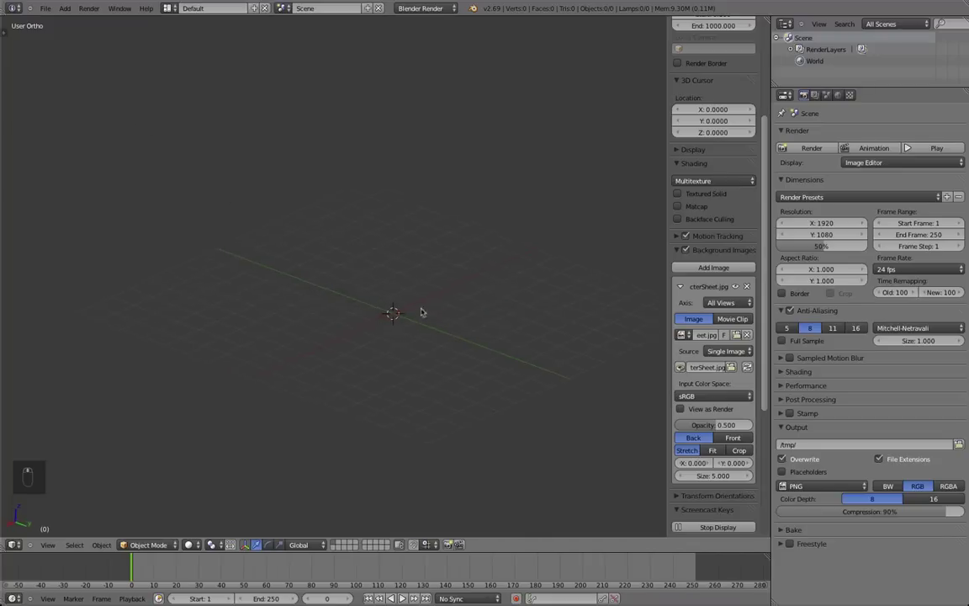
{"action": "key", "text": "KP_3"}
{"action": "middle_click_drag", "start_coordinate": [293, 274], "coordinate": [527, 298], "text": "alt"}
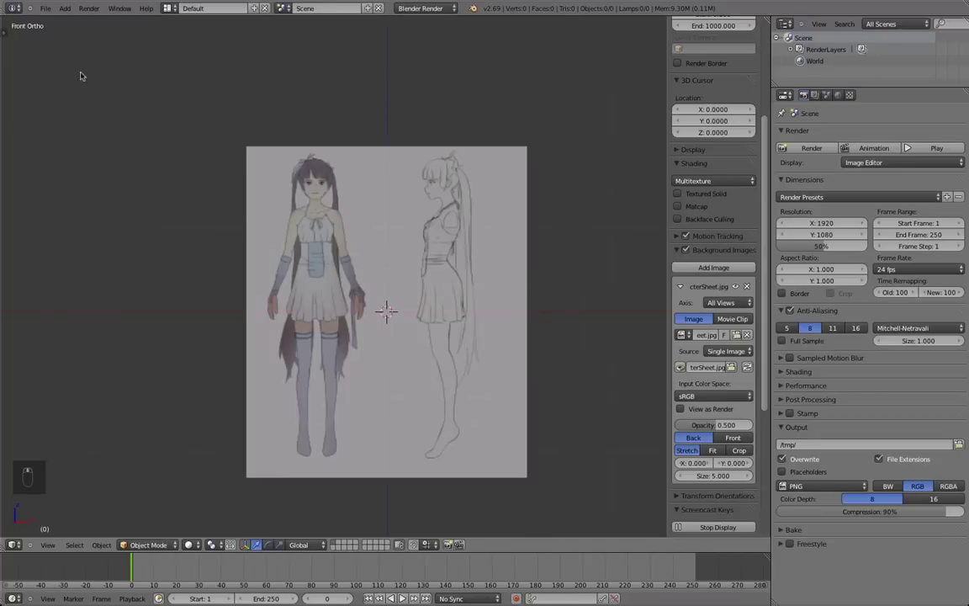
Set the background image's X offset to 2.540 so the front-view figure is centred on the vertical axis.
{"action": "middle_click_drag", "start_coordinate": [438, 292], "coordinate": [426, 312], "text": "shift"}
{"action": "scroll", "coordinate": [426, 315], "scroll_direction": "up", "scroll_amount": 3}
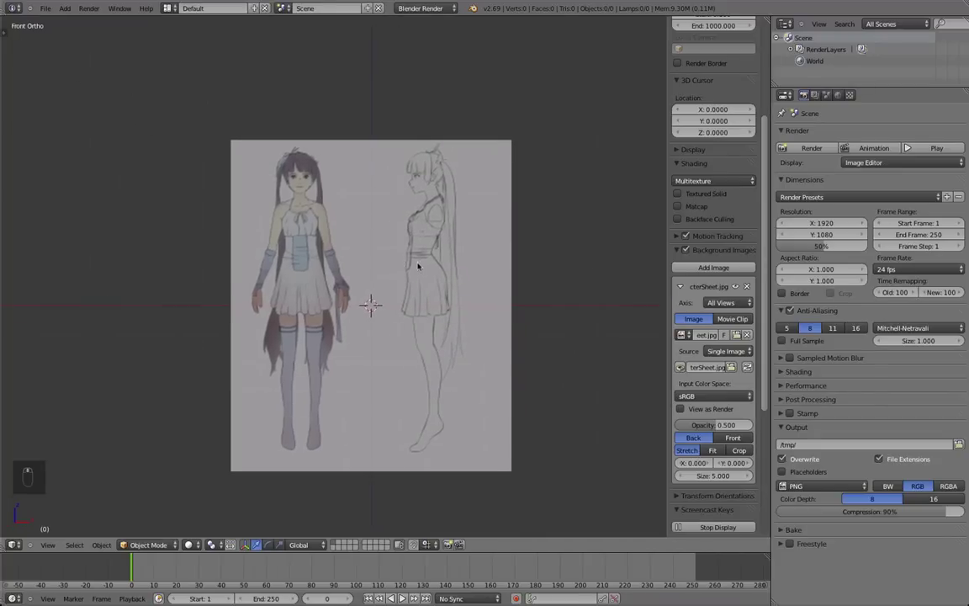
{"action": "scroll", "coordinate": [332, 208], "scroll_direction": "up", "scroll_amount": 1}
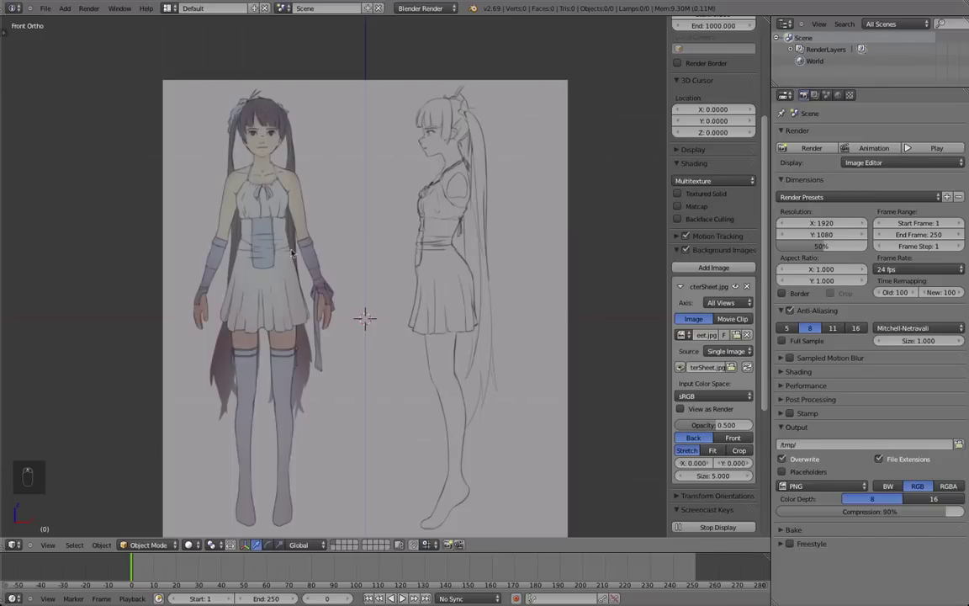
{"action": "left_click_drag", "start_coordinate": [695, 462], "coordinate": [710, 465]}
{"action": "scroll", "coordinate": [344, 395], "scroll_direction": "up", "scroll_amount": 3}
{"action": "scroll", "coordinate": [344, 396], "scroll_direction": "down", "scroll_amount": 4}
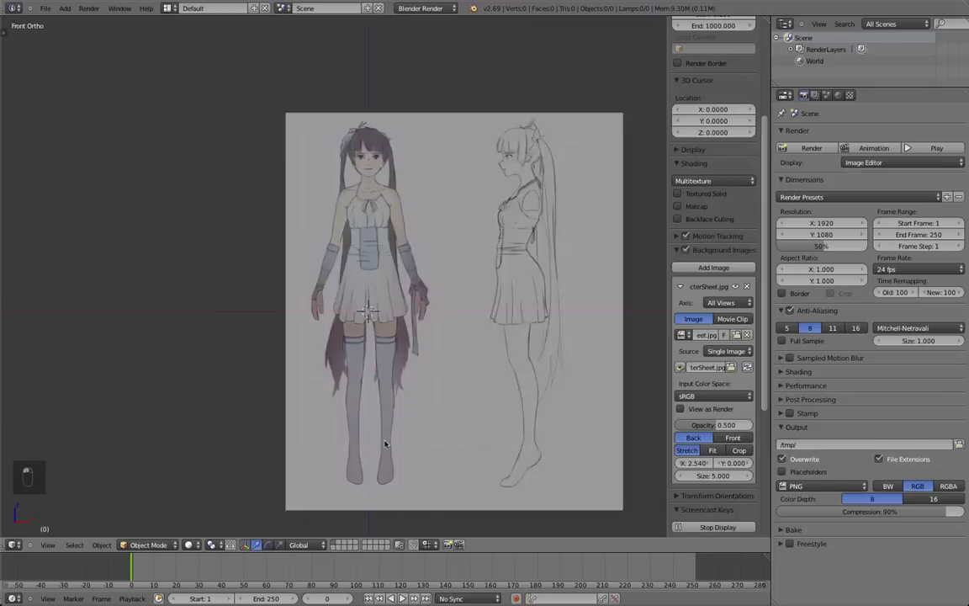
Inspect the front figure's alignment with the vertical axis from the head down to the skirt and legs.
{"action": "scroll", "coordinate": [344, 395], "scroll_direction": "up", "scroll_amount": 2}
{"action": "scroll", "coordinate": [459, 432], "scroll_direction": "up", "scroll_amount": 6}
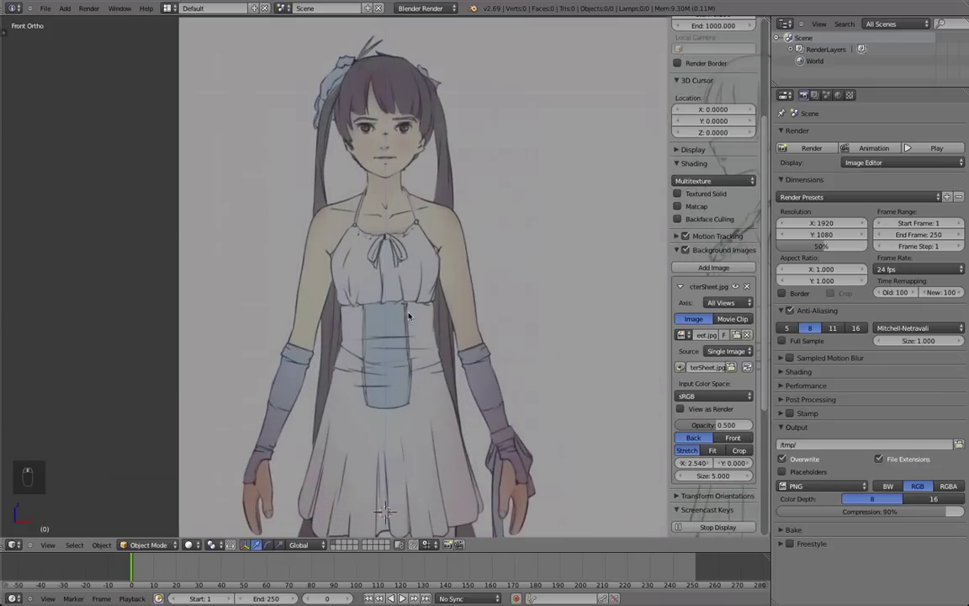
{"action": "scroll", "coordinate": [450, 395], "scroll_direction": "up", "scroll_amount": 4}
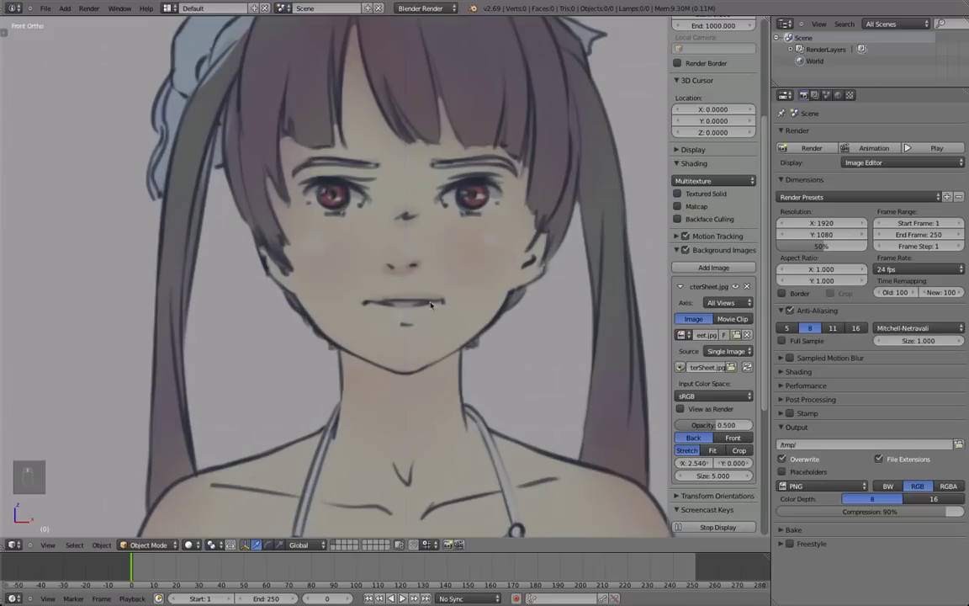
{"action": "scroll", "coordinate": [402, 308], "scroll_direction": "down", "scroll_amount": 2}
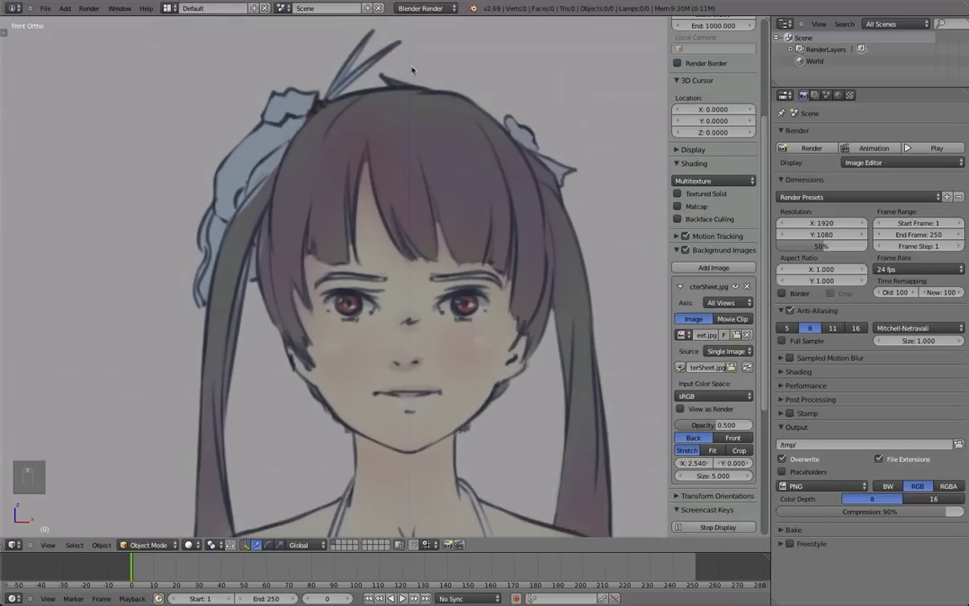
{"action": "scroll", "coordinate": [416, 438], "scroll_direction": "down", "scroll_amount": 5}
{"action": "middle_click_drag", "start_coordinate": [414, 439], "coordinate": [397, 98], "text": "shift"}
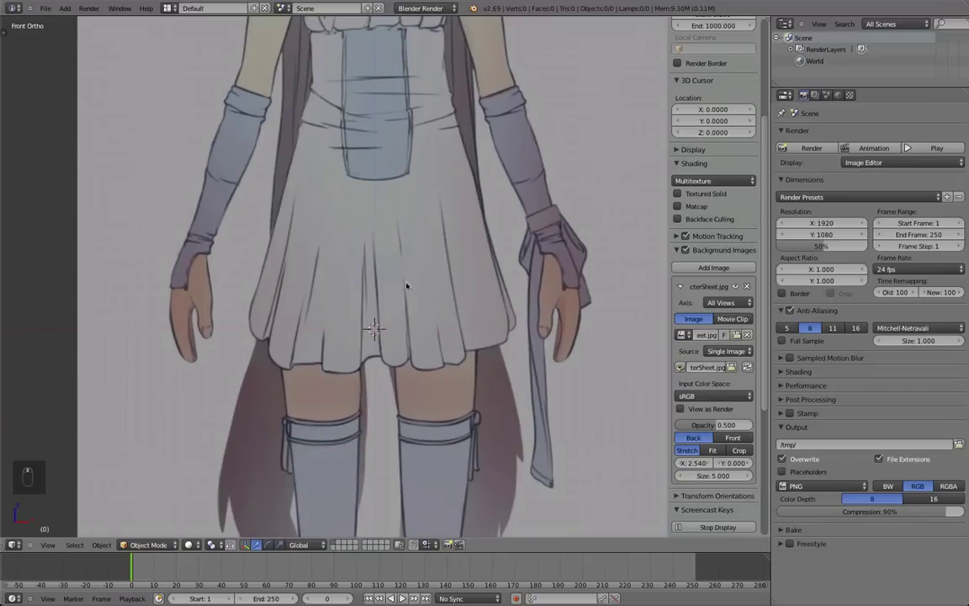
{"action": "middle_click_drag", "start_coordinate": [402, 336], "coordinate": [397, 244], "text": "shift"}
{"action": "scroll", "coordinate": [376, 334], "scroll_direction": "down", "scroll_amount": 3}
{"action": "scroll", "coordinate": [345, 364], "scroll_direction": "up", "scroll_amount": 2}
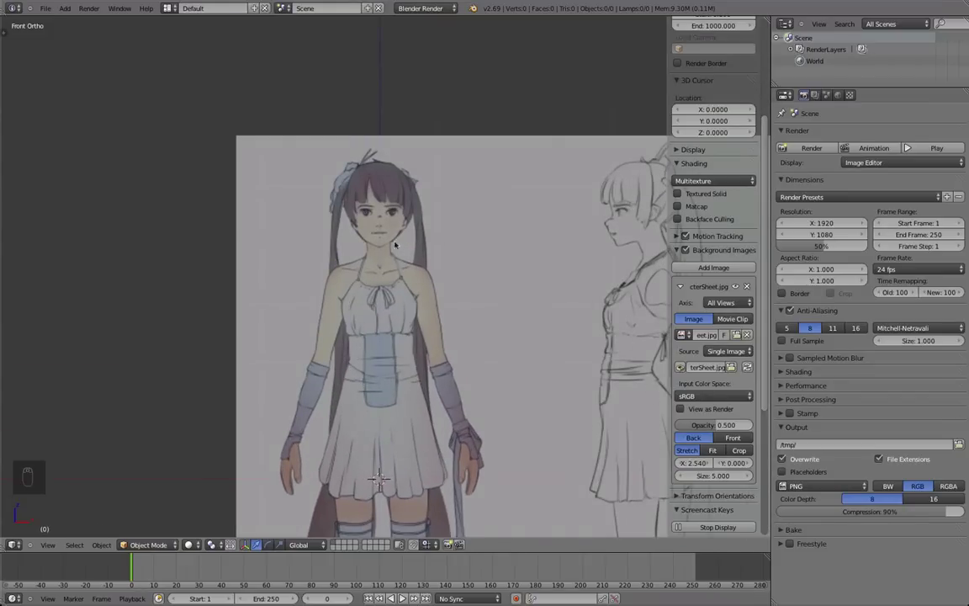
{"action": "scroll", "coordinate": [394, 244], "scroll_direction": "down", "scroll_amount": 2}
Check the background image in right orthographic view and restrict it to the Front axis.
{"action": "key", "text": "KP_3"}
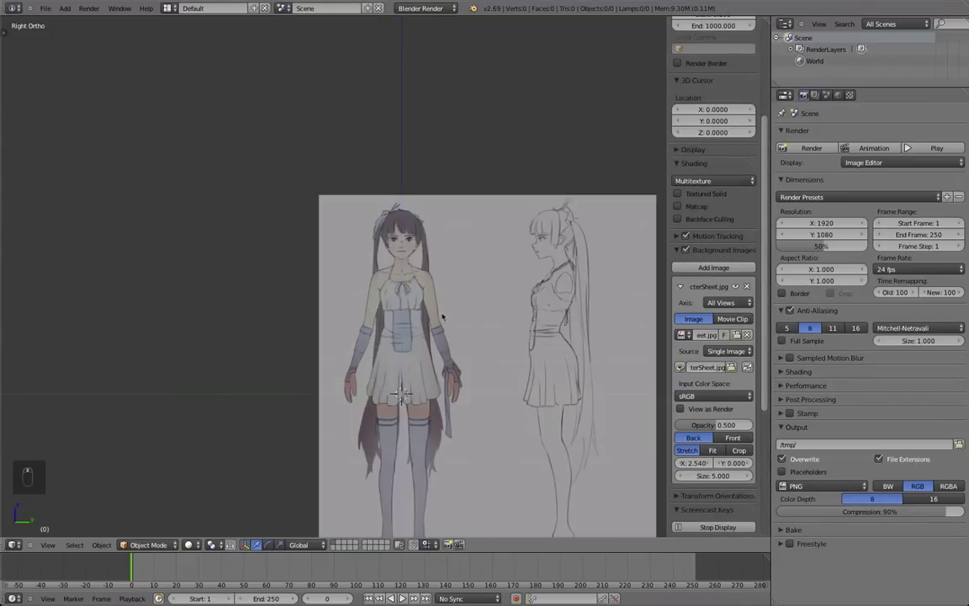
{"action": "scroll", "coordinate": [443, 316], "scroll_direction": "up", "scroll_amount": 1}
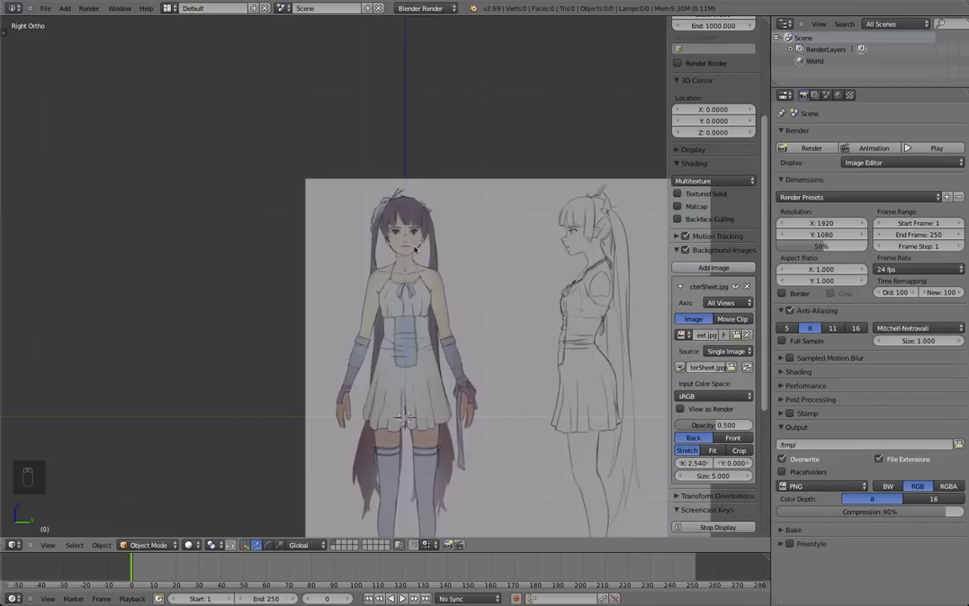
{"action": "scroll", "coordinate": [414, 248], "scroll_direction": "down", "scroll_amount": 2}
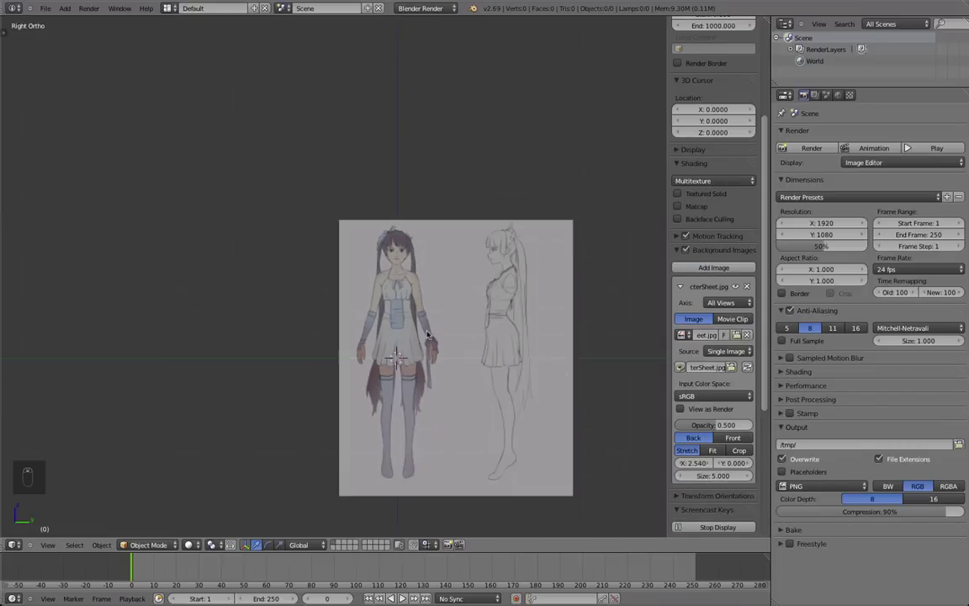
{"action": "left_click", "coordinate": [720, 303]}
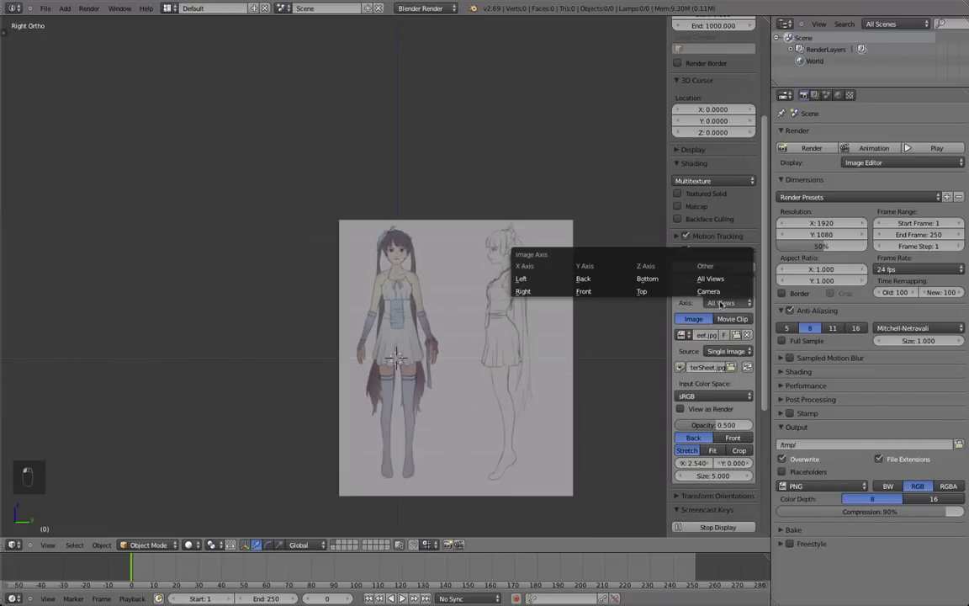
{"action": "left_click", "coordinate": [587, 291]}
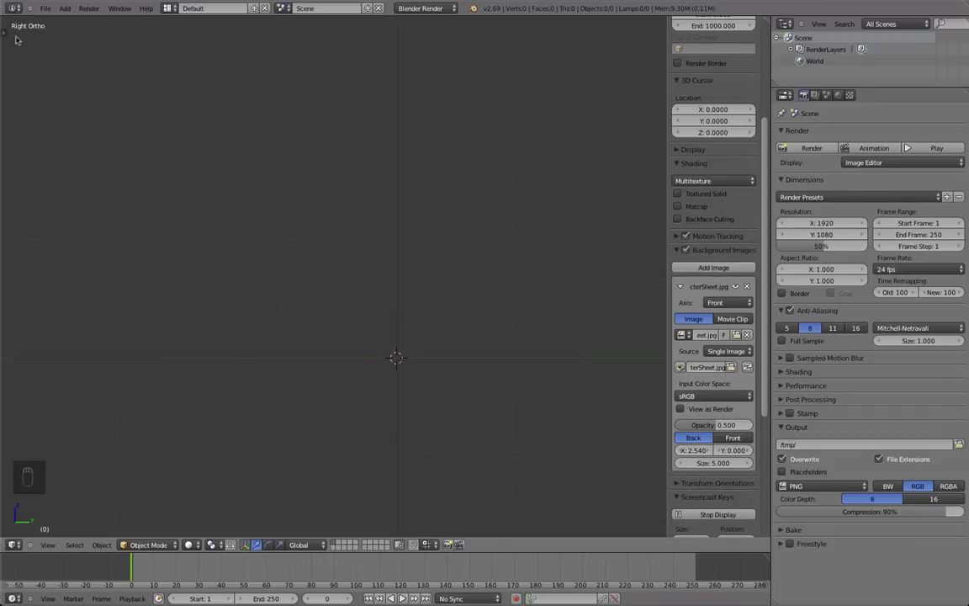
Collapse the first image's settings and add a second background image using the already loaded CharacterSheet.jpg.
{"action": "left_click", "coordinate": [679, 286]}
{"action": "left_click", "coordinate": [713, 268]}
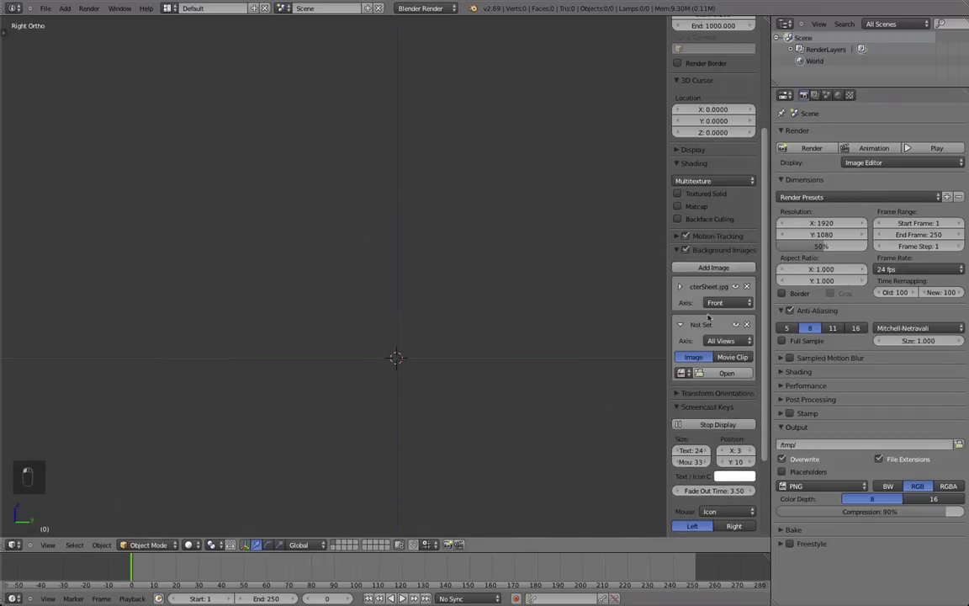
{"action": "left_click", "coordinate": [682, 372]}
{"action": "left_click", "coordinate": [709, 391]}
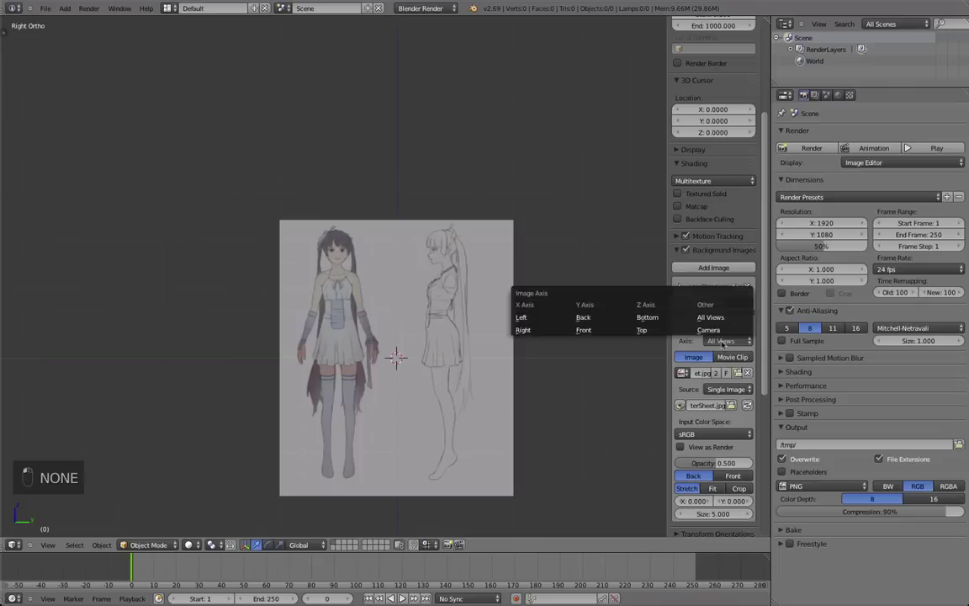
Restrict the second background image to the Right axis.
{"action": "left_click", "coordinate": [727, 340]}
{"action": "left_click", "coordinate": [529, 330]}
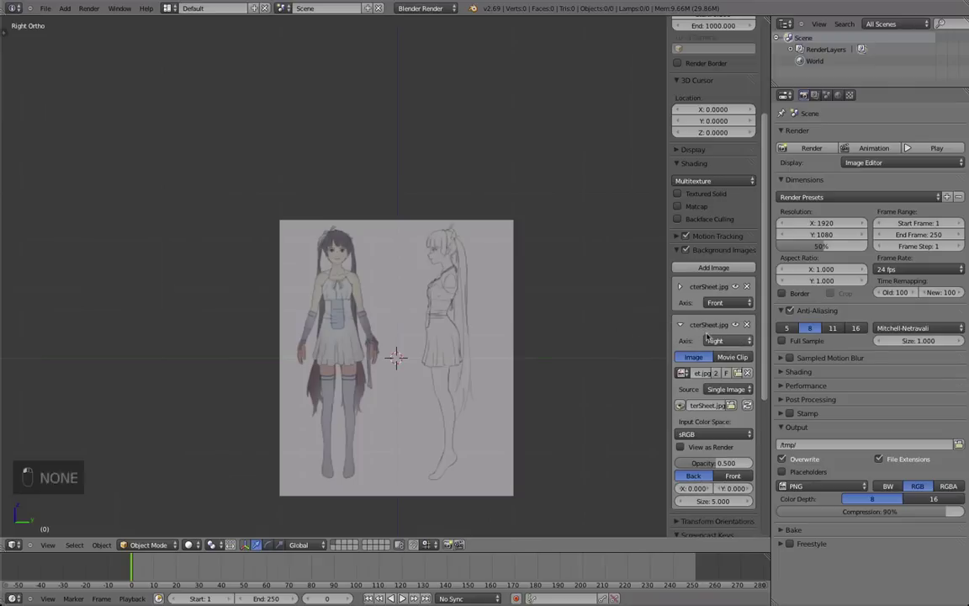
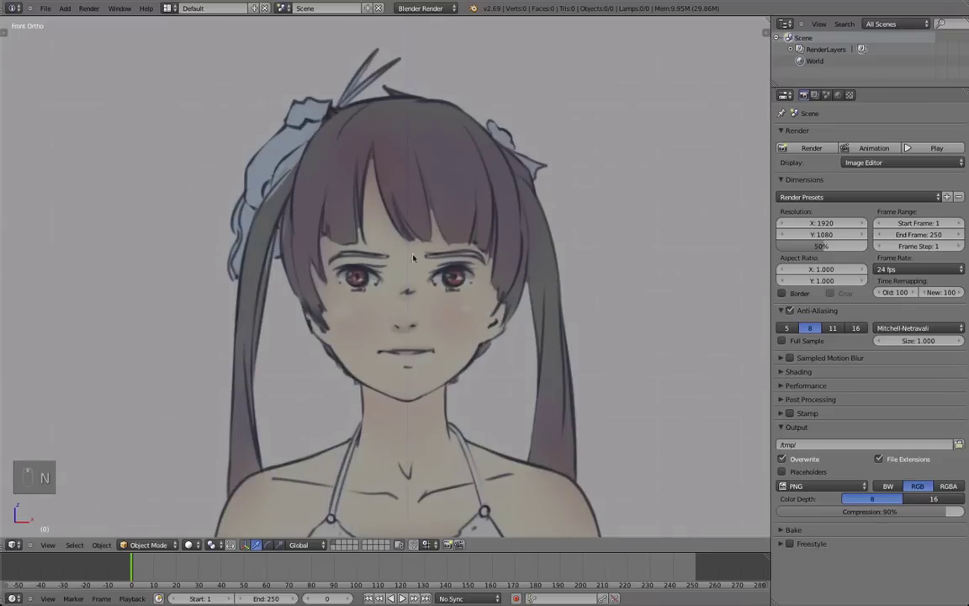
Add a plane mesh to the scene as the starting object for the character's face.
{"action": "scroll", "coordinate": [389, 289], "scroll_direction": "up", "scroll_amount": 3}
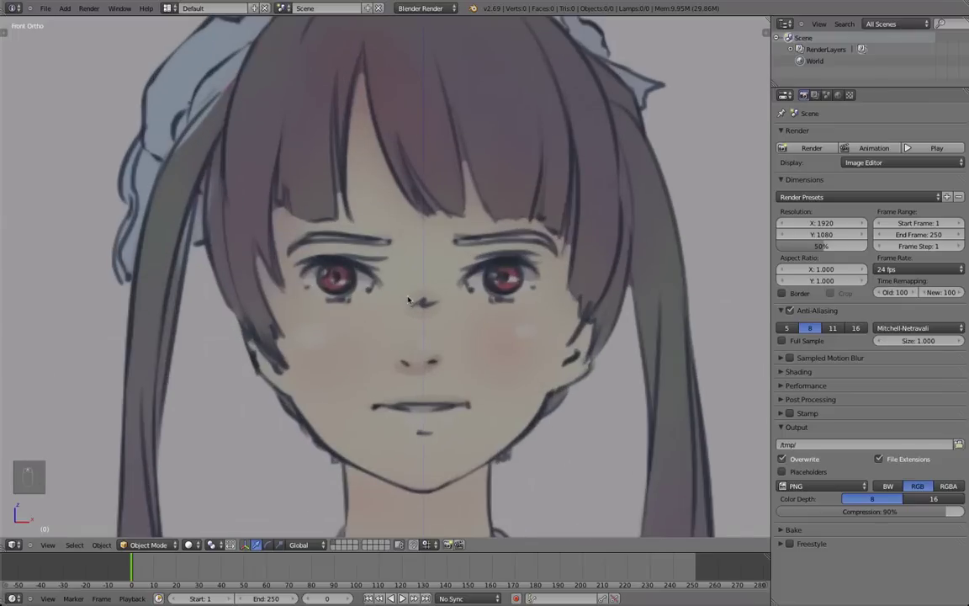
{"action": "scroll", "coordinate": [422, 303], "scroll_direction": "down", "scroll_amount": 2}
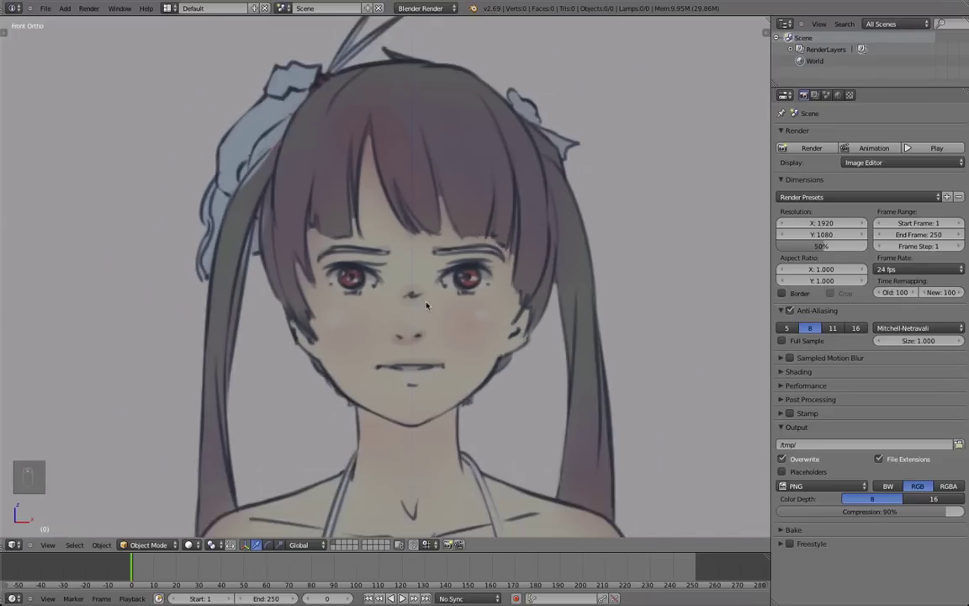
{"action": "scroll", "coordinate": [616, 303], "scroll_direction": "down", "scroll_amount": 2}
{"action": "scroll", "coordinate": [511, 329], "scroll_direction": "up", "scroll_amount": 2}
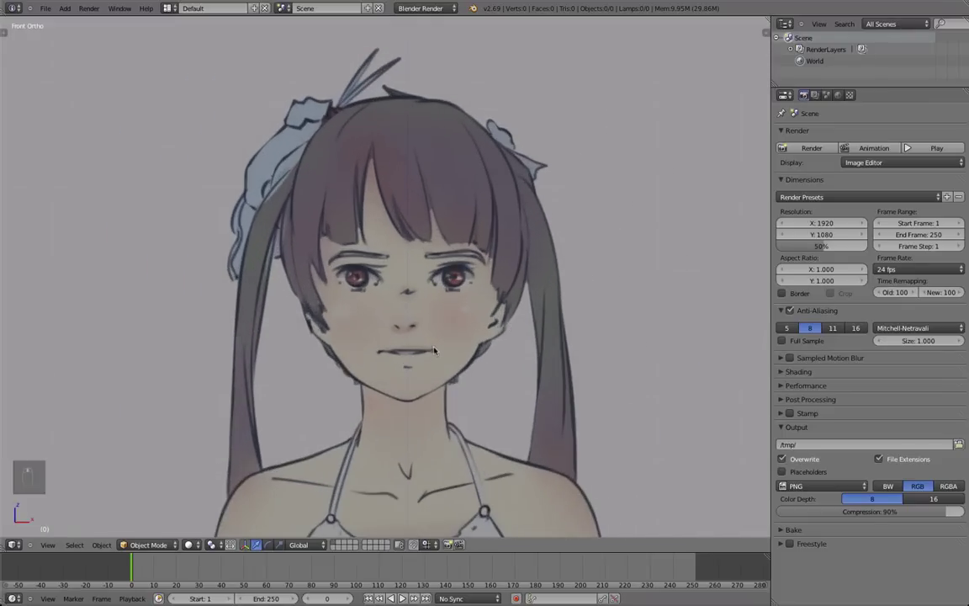
{"action": "scroll", "coordinate": [434, 350], "scroll_direction": "down", "scroll_amount": 3}
{"action": "key", "text": "shift+a"}
{"action": "mouse_move", "coordinate": [435, 349]}
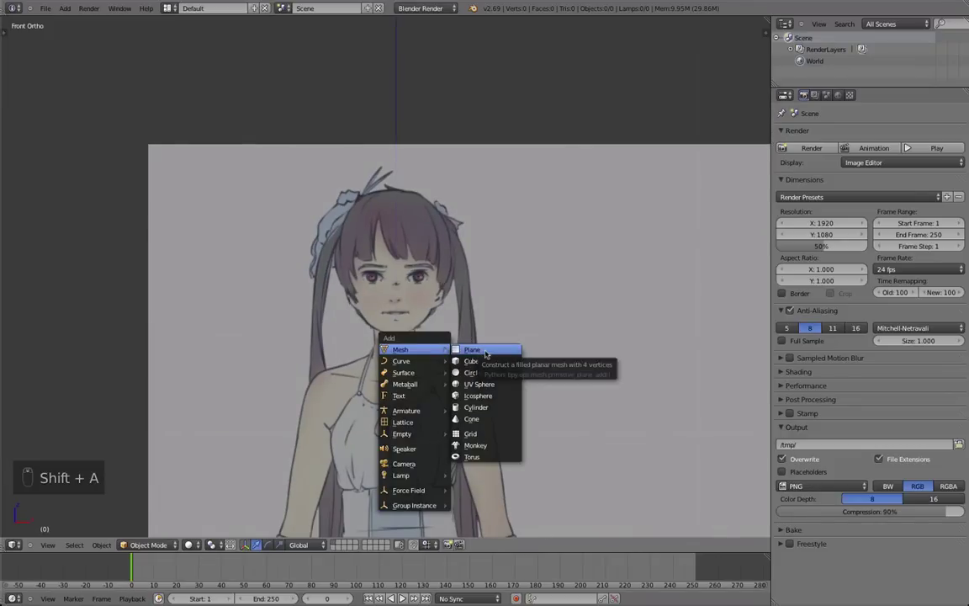
{"action": "left_click", "coordinate": [485, 354]}
{"action": "scroll", "coordinate": [458, 360], "scroll_direction": "down", "scroll_amount": 3}
{"action": "middle_click_drag", "start_coordinate": [458, 361], "coordinate": [399, 367]}
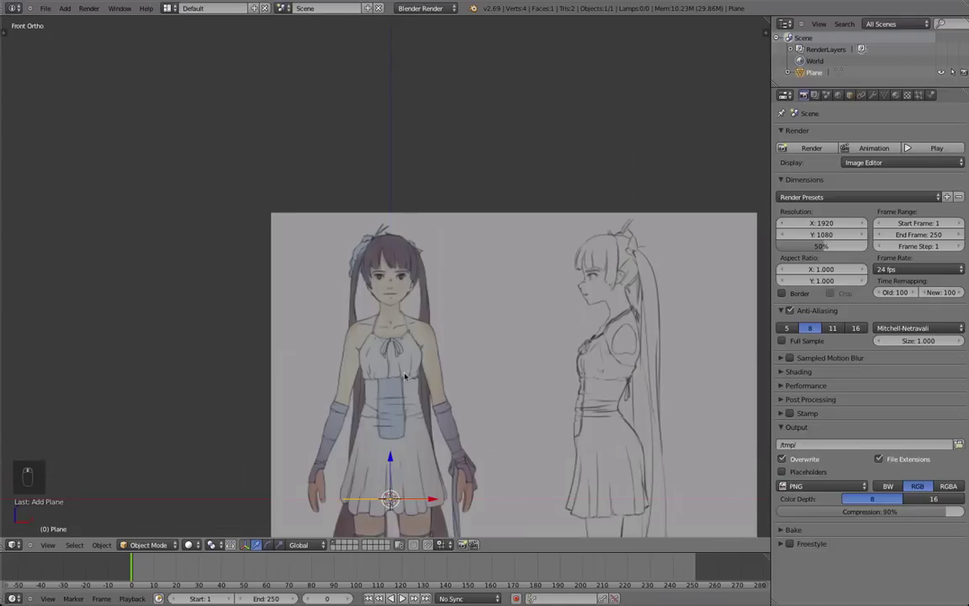
Delete all of the plane's vertices in Edit Mode to leave an empty mesh object.
{"action": "scroll", "coordinate": [405, 376], "scroll_direction": "up", "scroll_amount": 3}
{"action": "key", "text": "Tab"}
{"action": "key", "text": "a"}
{"action": "key", "text": "a"}
{"action": "key", "text": "a"}
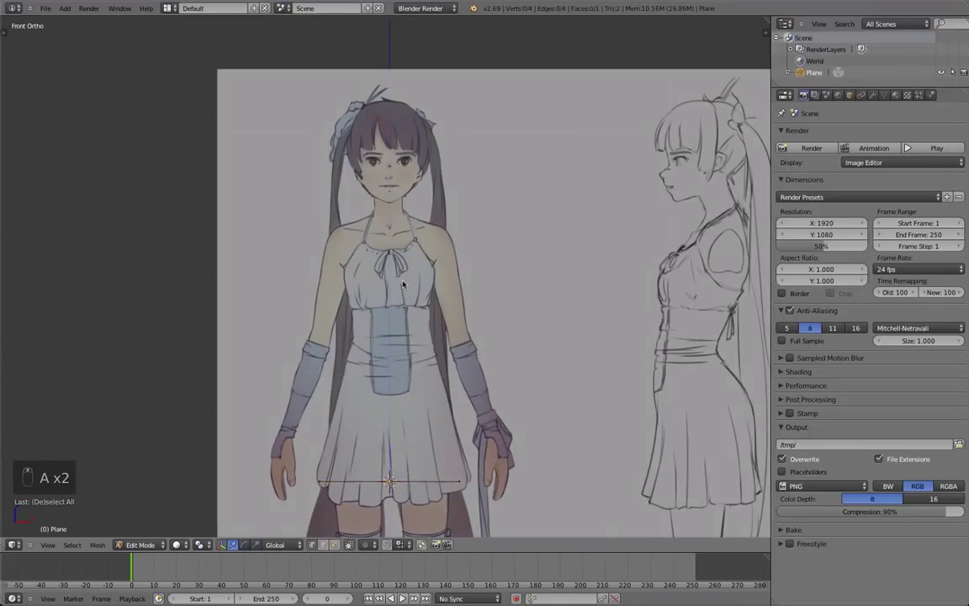
{"action": "key", "text": "Tab"}
{"action": "middle_click_drag", "start_coordinate": [388, 295], "coordinate": [402, 400]}
{"action": "key", "text": "Tab"}
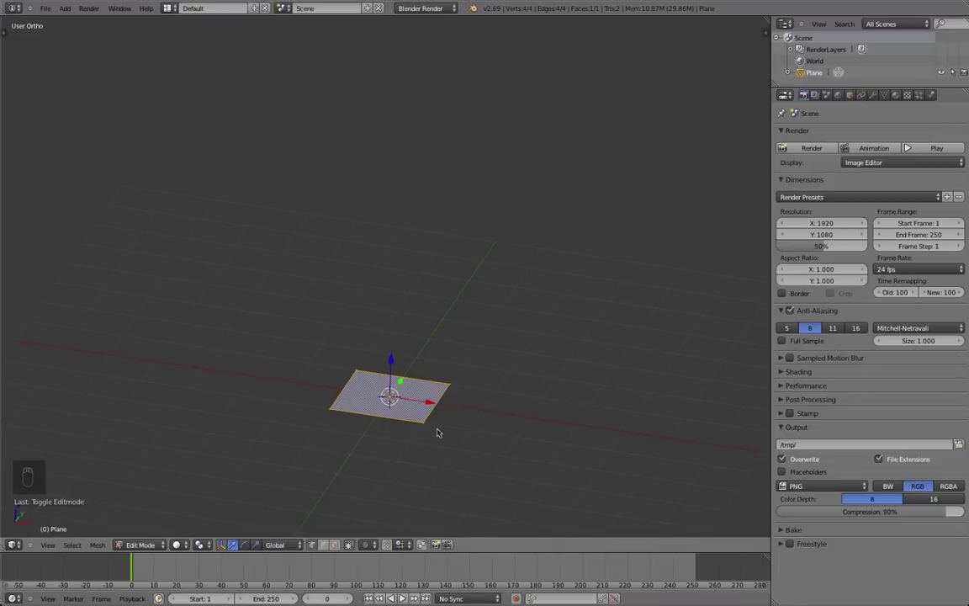
{"action": "key", "text": "x"}
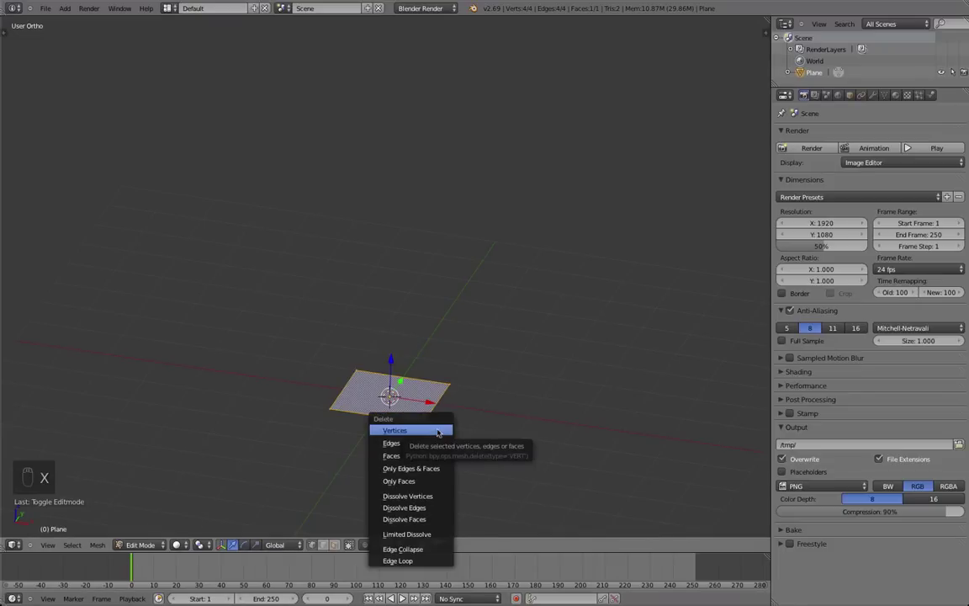
{"action": "left_click", "coordinate": [438, 432]}
Place a single vertex near the inner corner of the character's eye on the positive X side in front orthographic view.
{"action": "key", "text": "KP_1"}
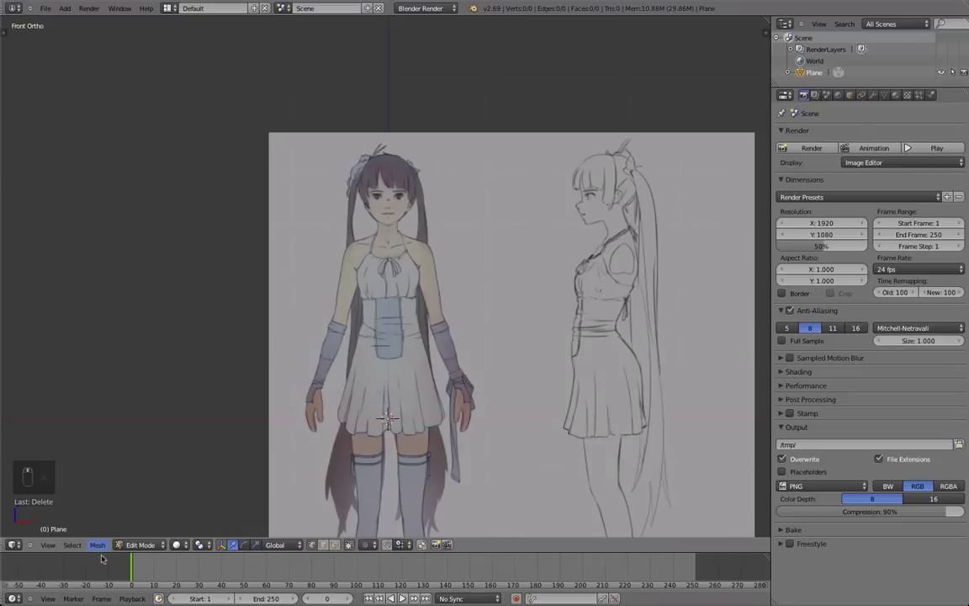
{"action": "scroll", "coordinate": [304, 269], "scroll_direction": "up", "scroll_amount": 6}
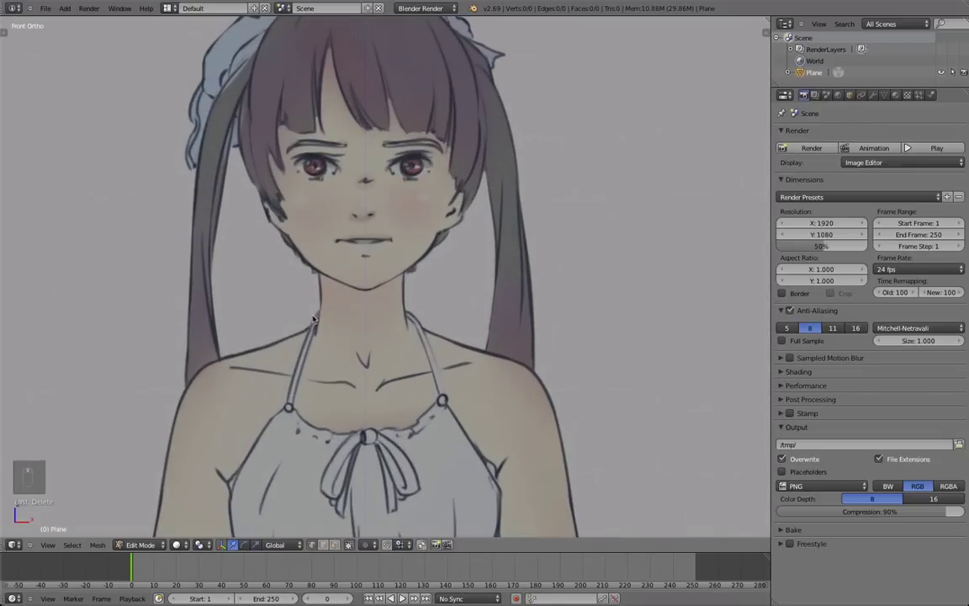
{"action": "scroll", "coordinate": [383, 206], "scroll_direction": "up", "scroll_amount": 2}
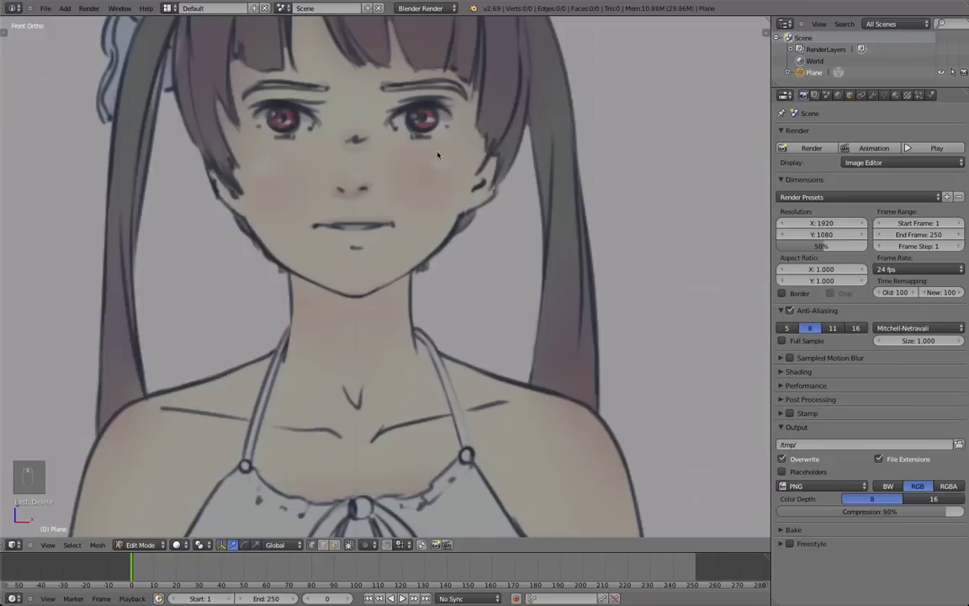
{"action": "left_click", "coordinate": [391, 121], "text": "ctrl"}
{"action": "middle_click_drag", "start_coordinate": [449, 125], "coordinate": [453, 175], "text": "shift"}
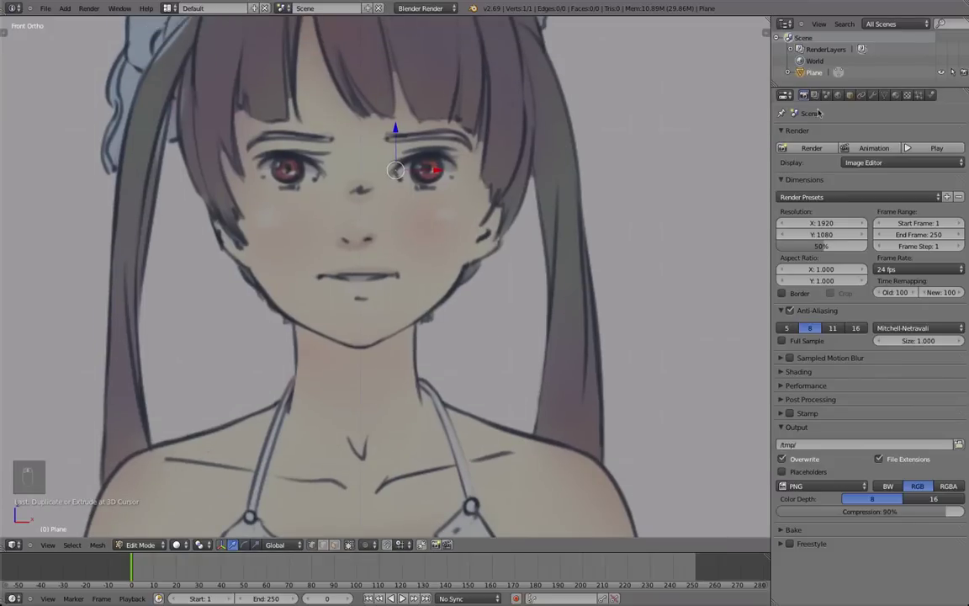
Add a Mirror modifier on the X axis to the mesh and enable Clipping.
{"action": "left_click", "coordinate": [873, 95]}
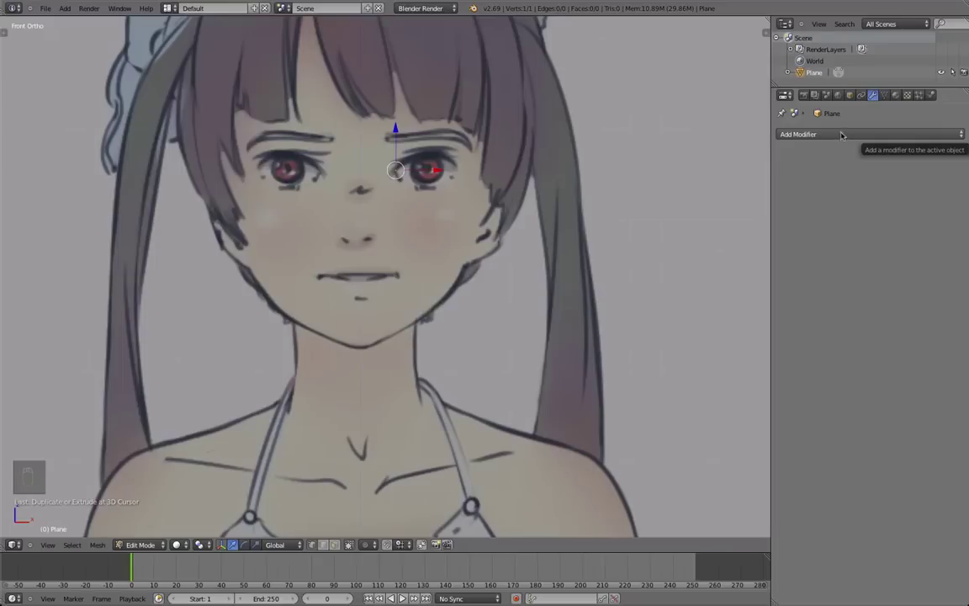
{"action": "left_click", "coordinate": [841, 135]}
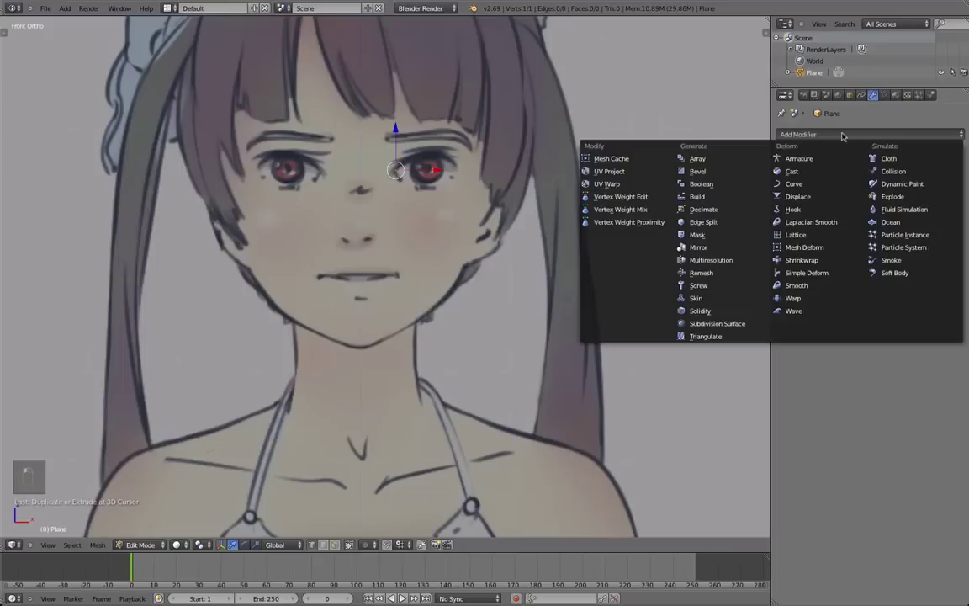
{"action": "left_click", "coordinate": [723, 247]}
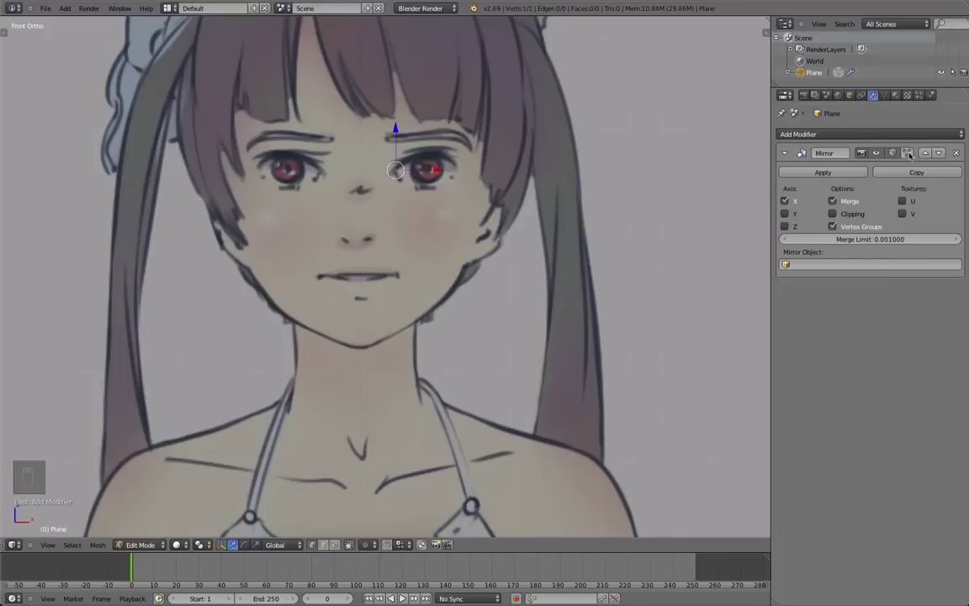
{"action": "scroll", "coordinate": [309, 128], "scroll_direction": "up", "scroll_amount": 2}
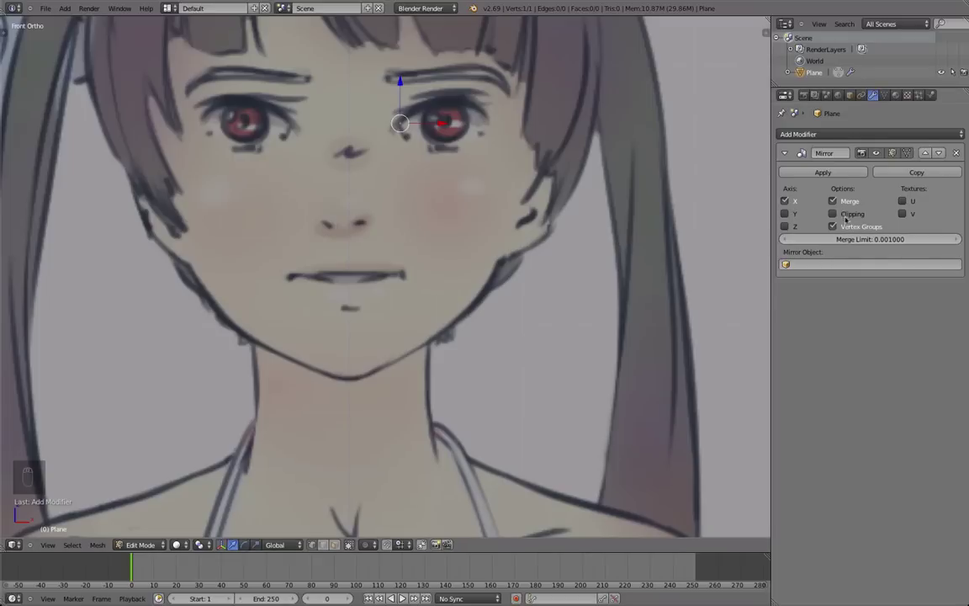
{"action": "scroll", "coordinate": [289, 60], "scroll_direction": "up", "scroll_amount": 1}
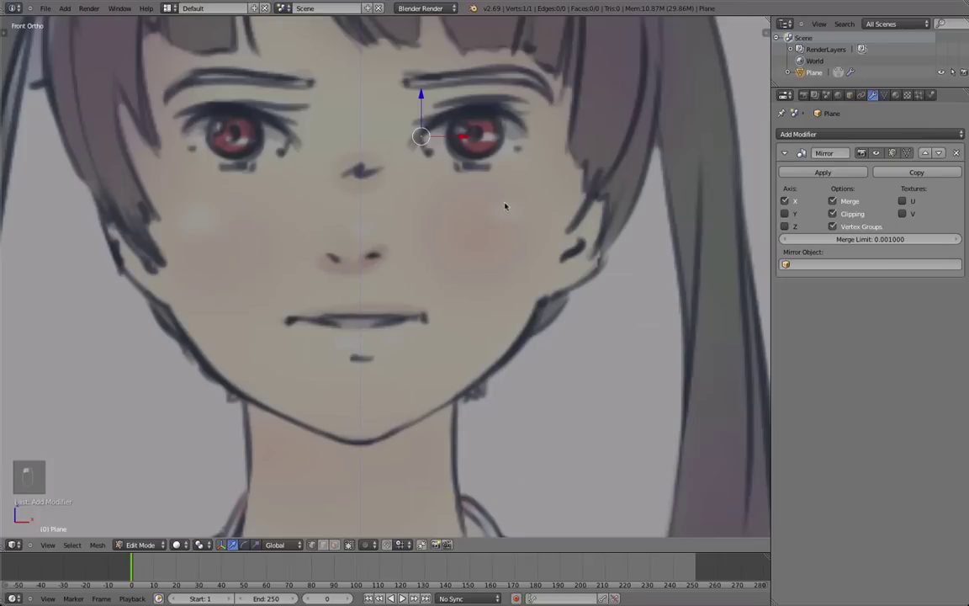
Try moving the vertex toward the mirror centre line and view it with its mirrored copy from other angles.
{"action": "key", "text": "g"}
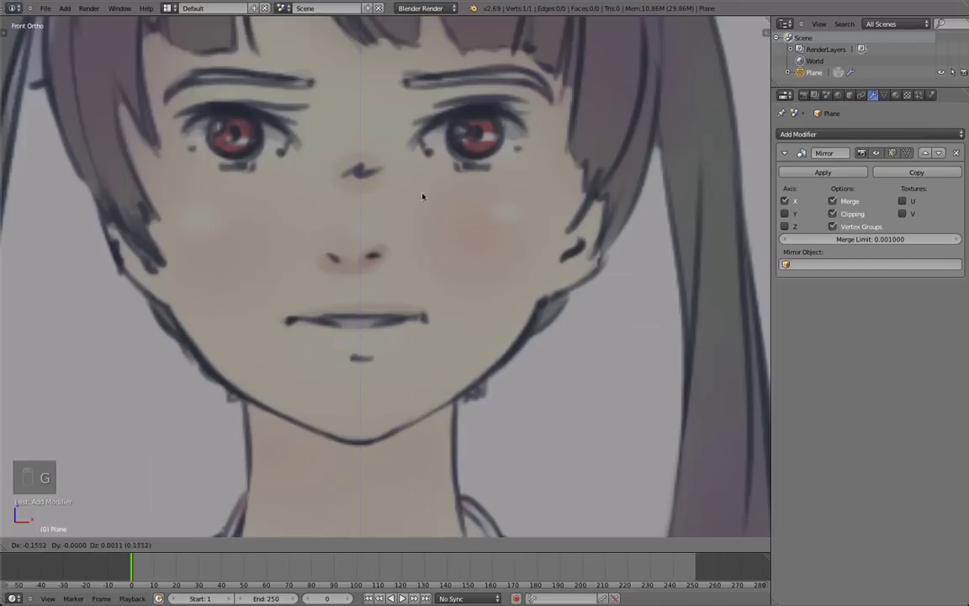
{"action": "left_click", "coordinate": [467, 199]}
{"action": "scroll", "coordinate": [461, 202], "scroll_direction": "down", "scroll_amount": 3}
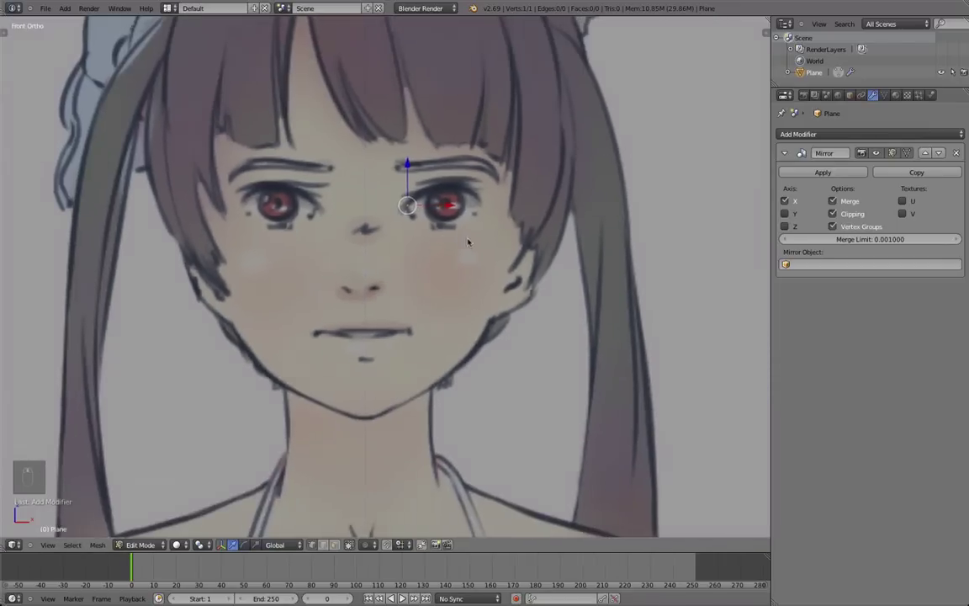
{"action": "middle_click_drag", "start_coordinate": [469, 242], "coordinate": [519, 238]}
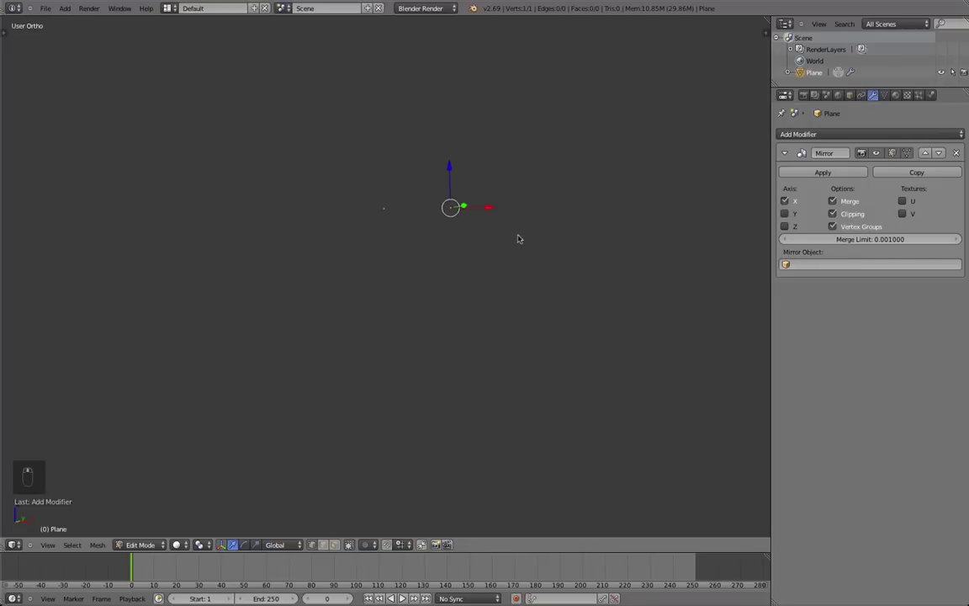
{"action": "key", "text": "minus"}
{"action": "middle_click_drag", "start_coordinate": [523, 286], "coordinate": [488, 308]}
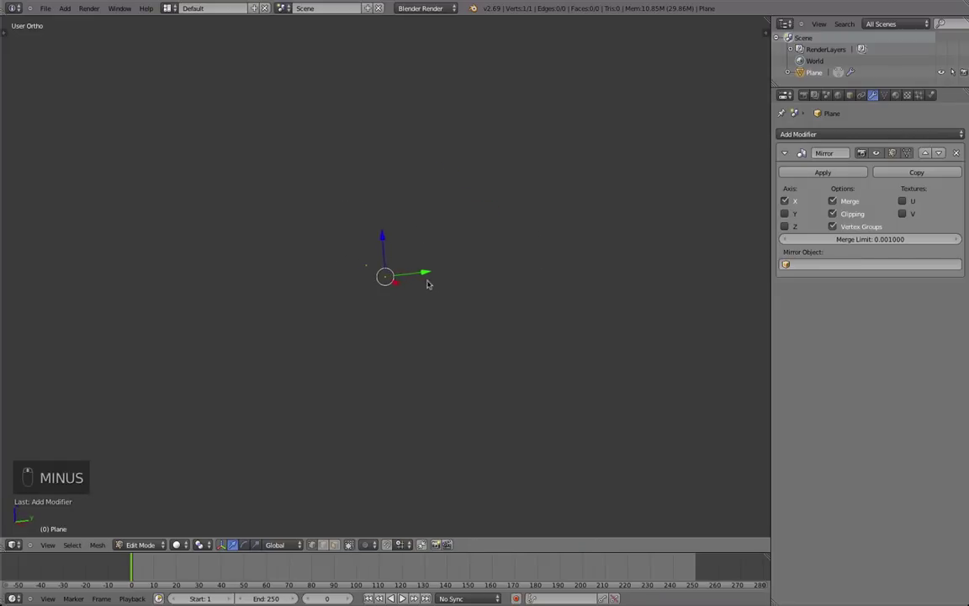
Set the Right-axis background image's X offset to -1.960 so the side-view figure sits on the vertical axis.
{"action": "key", "text": "KP_3"}
{"action": "scroll", "coordinate": [406, 320], "scroll_direction": "down", "scroll_amount": 5}
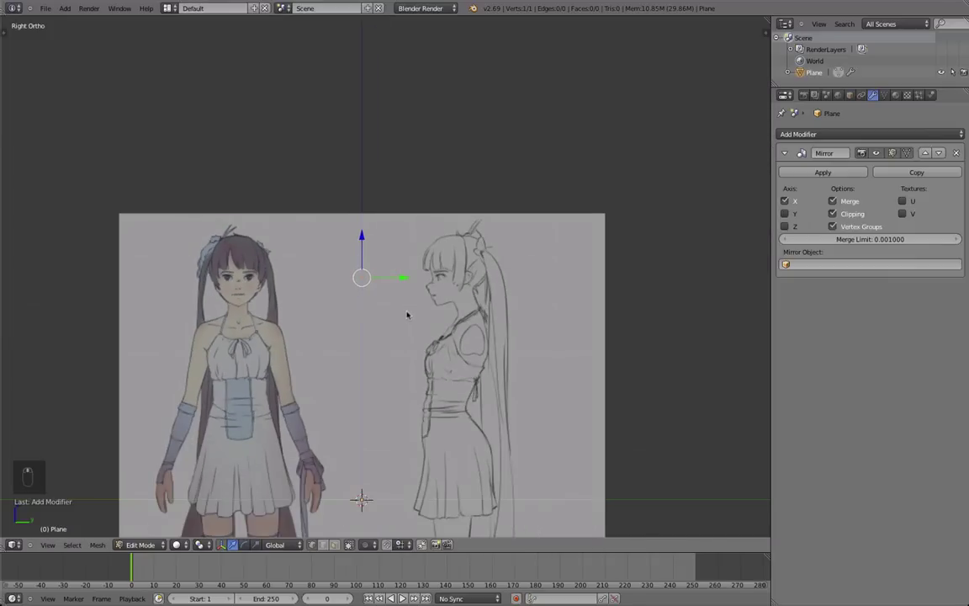
{"action": "middle_click_drag", "start_coordinate": [407, 314], "coordinate": [424, 246], "text": "shift"}
{"action": "scroll", "coordinate": [422, 246], "scroll_direction": "up", "scroll_amount": 1}
{"action": "key", "text": "n"}
{"action": "scroll", "coordinate": [695, 325], "scroll_direction": "down", "scroll_amount": 3}
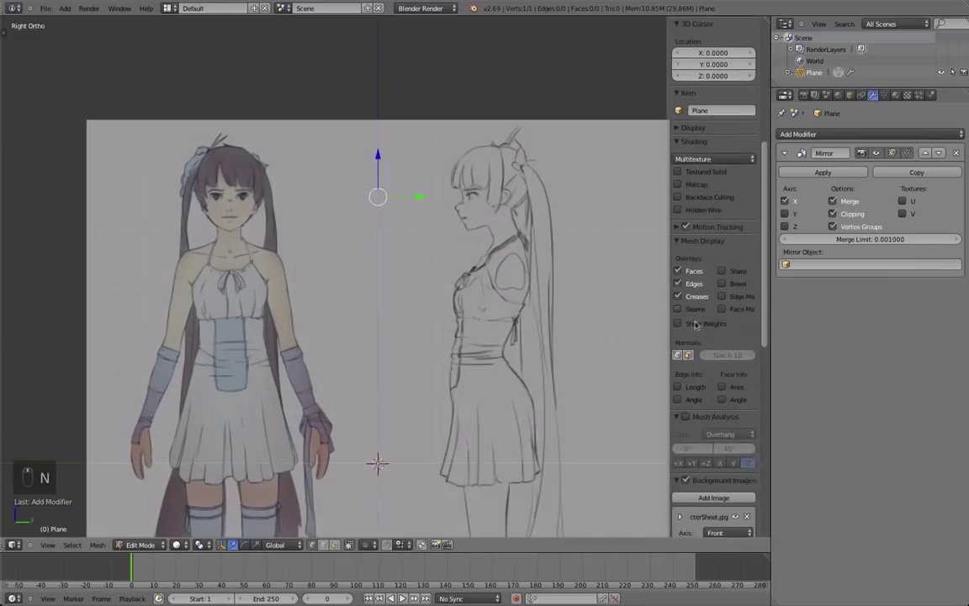
{"action": "scroll", "coordinate": [695, 326], "scroll_direction": "down", "scroll_amount": 6}
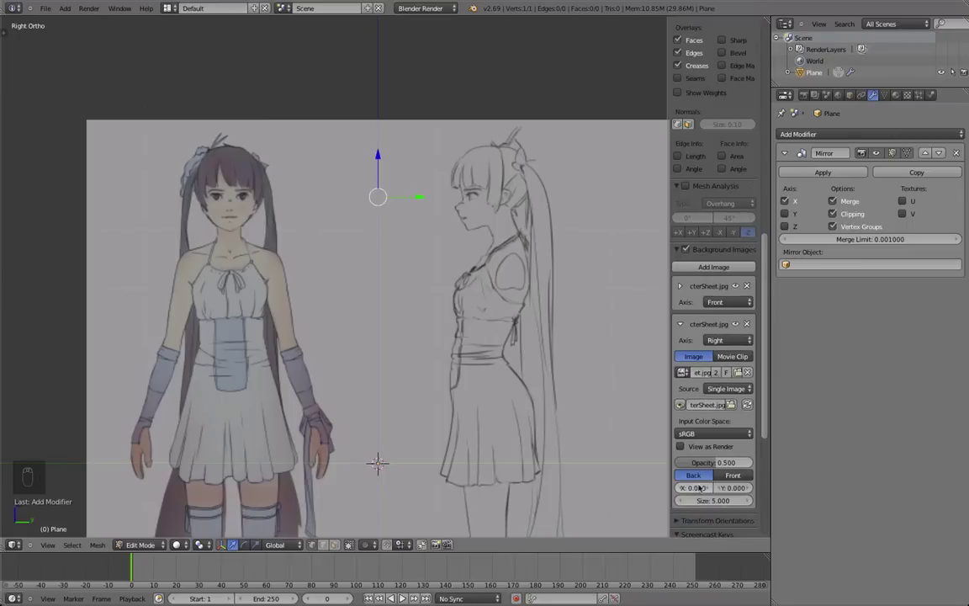
{"action": "mouse_move", "coordinate": [690, 488]}
{"action": "left_mouse_down"}
{"action": "mouse_move", "coordinate": [627, 488]}
{"action": "mouse_move", "coordinate": [709, 489]}
{"action": "mouse_move", "coordinate": [681, 488]}
{"action": "left_mouse_up"}
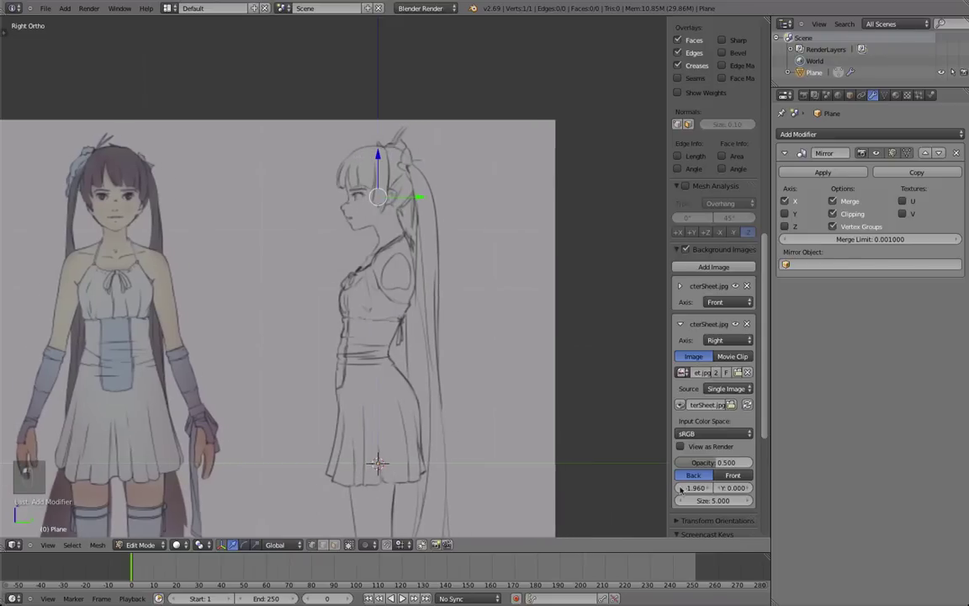
Hide the properties sidebar and adjust the vertex onto the inner corner of the eye in front orthographic view.
{"action": "scroll", "coordinate": [413, 238], "scroll_direction": "down", "scroll_amount": 2}
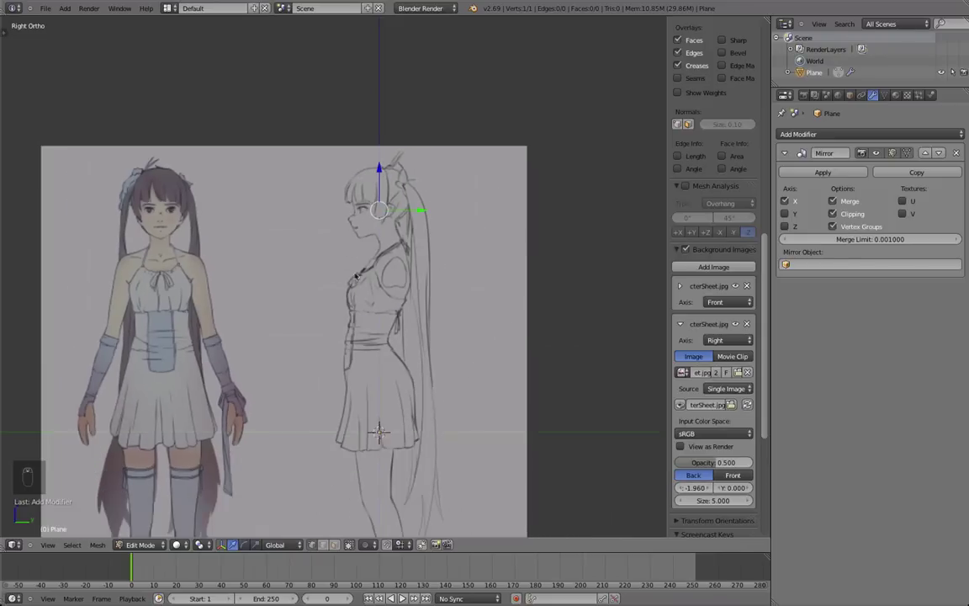
{"action": "middle_click_drag", "start_coordinate": [380, 289], "coordinate": [366, 321]}
{"action": "key", "text": "KP_3"}
{"action": "middle_click_drag", "start_coordinate": [326, 287], "coordinate": [392, 294]}
{"action": "key", "text": "KP_1"}
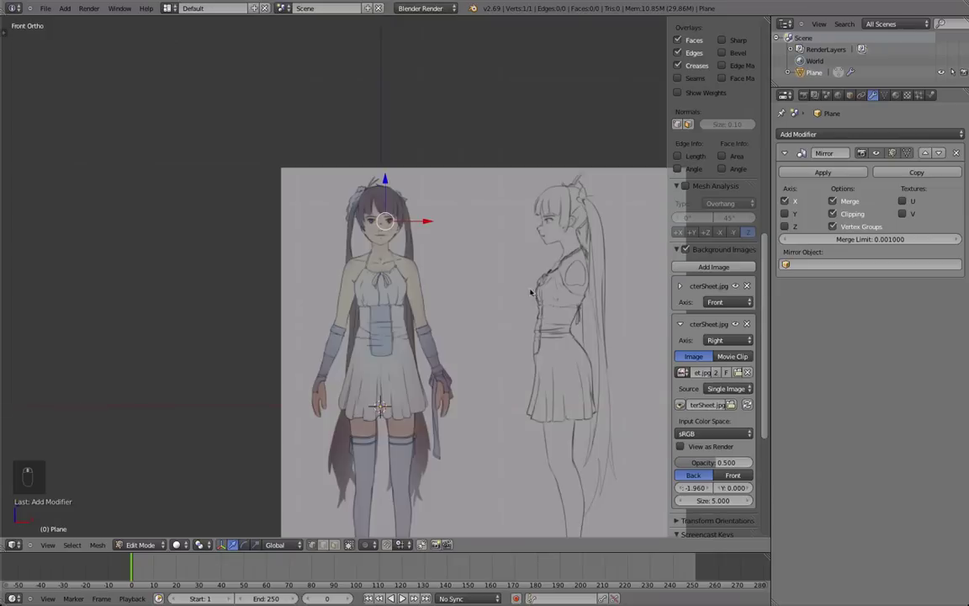
{"action": "scroll", "coordinate": [429, 177], "scroll_direction": "up", "scroll_amount": 8}
{"action": "key", "text": "n"}
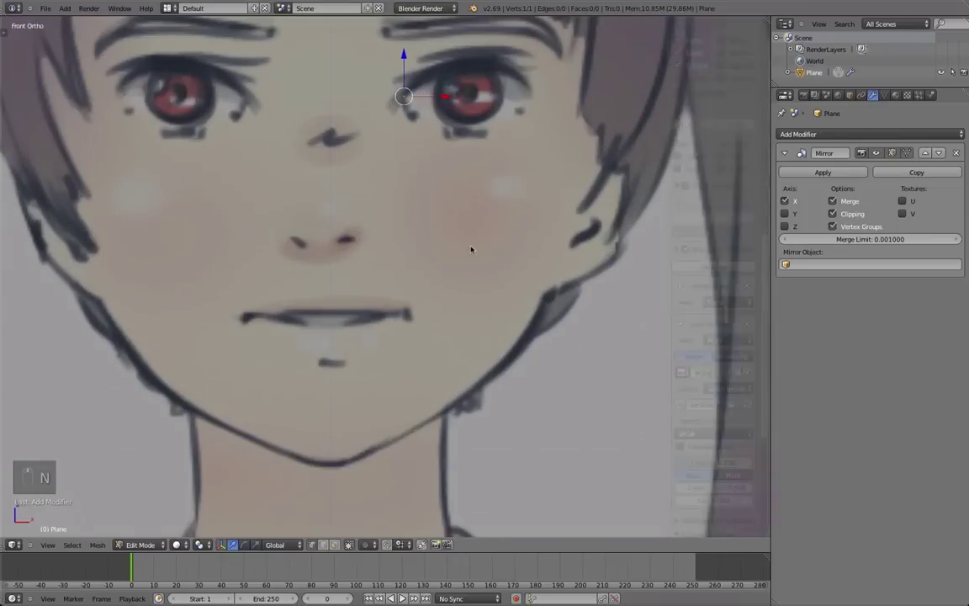
{"action": "middle_click_drag", "start_coordinate": [461, 179], "coordinate": [427, 343], "text": "shift"}
{"action": "scroll", "coordinate": [428, 215], "scroll_direction": "up", "scroll_amount": 1}
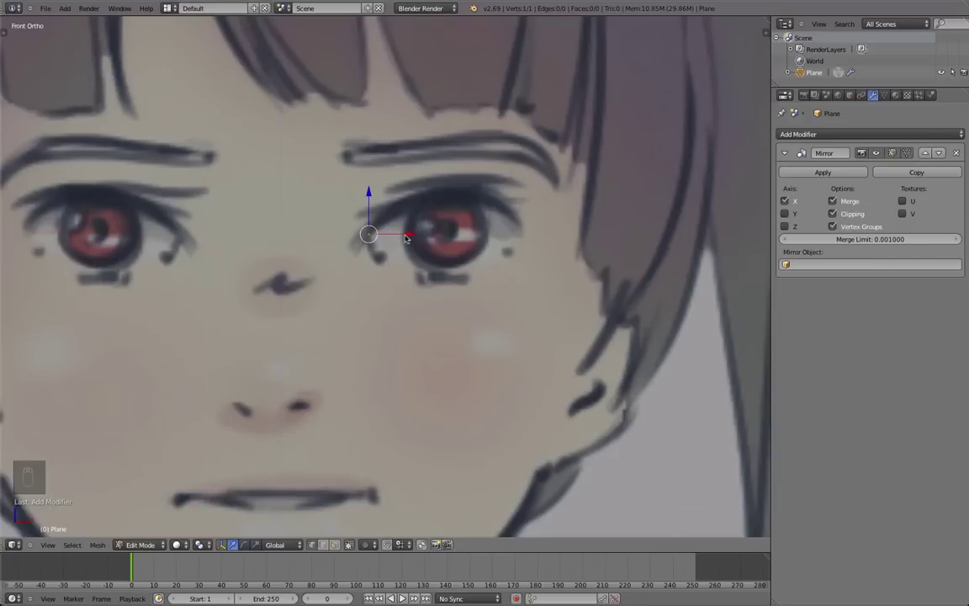
{"action": "middle_click_drag", "start_coordinate": [394, 239], "coordinate": [388, 257], "text": "shift"}
{"action": "key", "text": "g"}
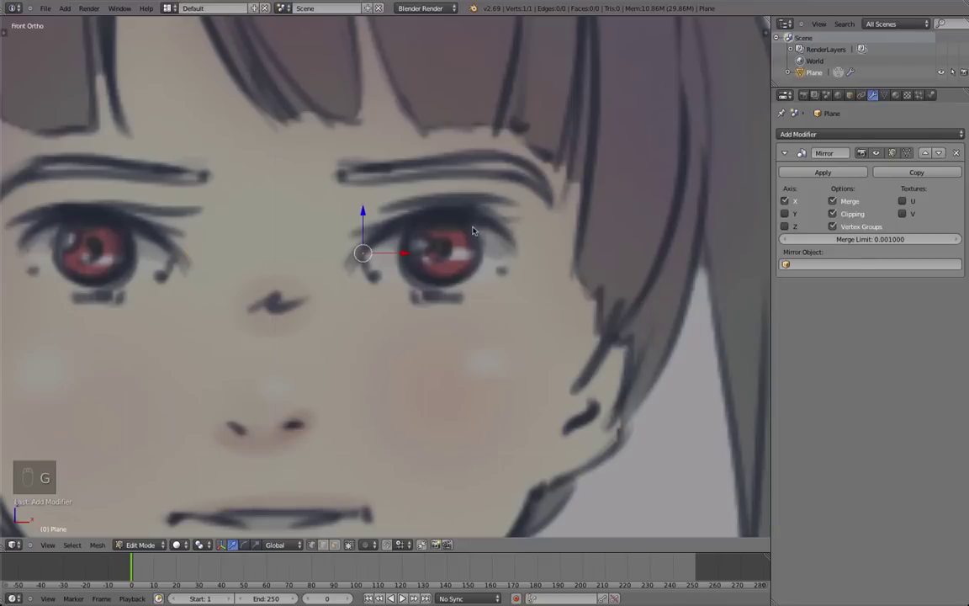
{"action": "key", "text": "g"}
{"action": "left_click", "coordinate": [363, 257]}
Extrude a chain of vertices from the inner corner along the upper eyelid, adjusting the one above the iris.
{"action": "key", "text": "e"}
{"action": "left_click", "coordinate": [379, 229]}
{"action": "key", "text": "e"}
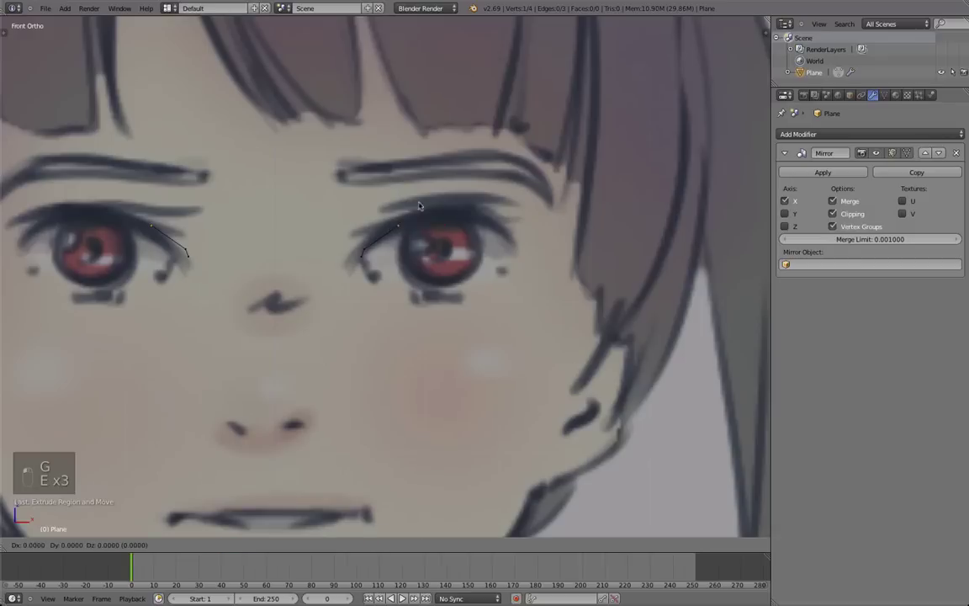
{"action": "left_click", "coordinate": [465, 197]}
{"action": "key", "text": "g"}
{"action": "left_click", "coordinate": [460, 198]}
{"action": "key", "text": "e"}
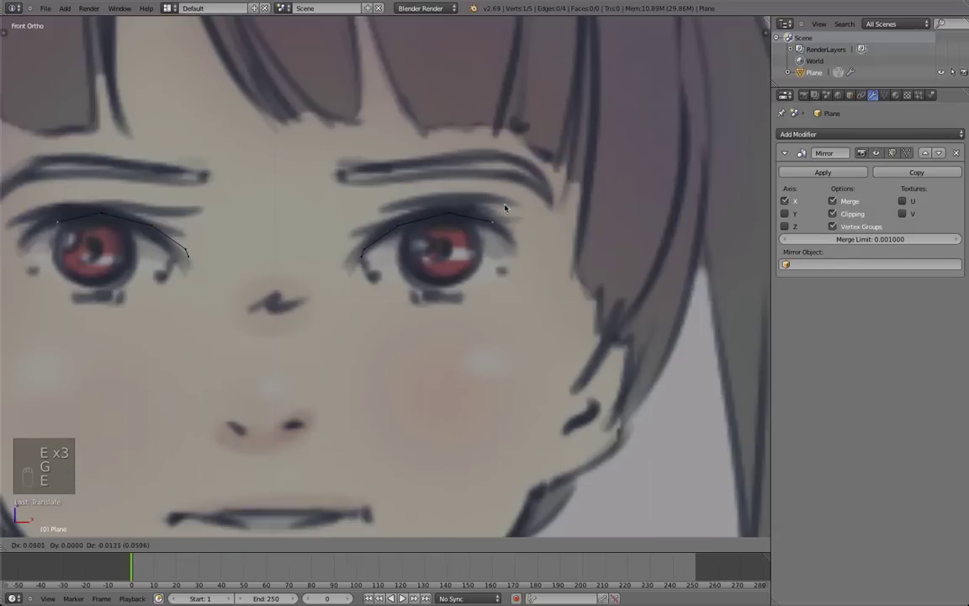
{"action": "left_click", "coordinate": [497, 206]}
Extrude two vertices around the outer corner of the eye and adjust both to the drawn contour.
{"action": "key", "text": "e"}
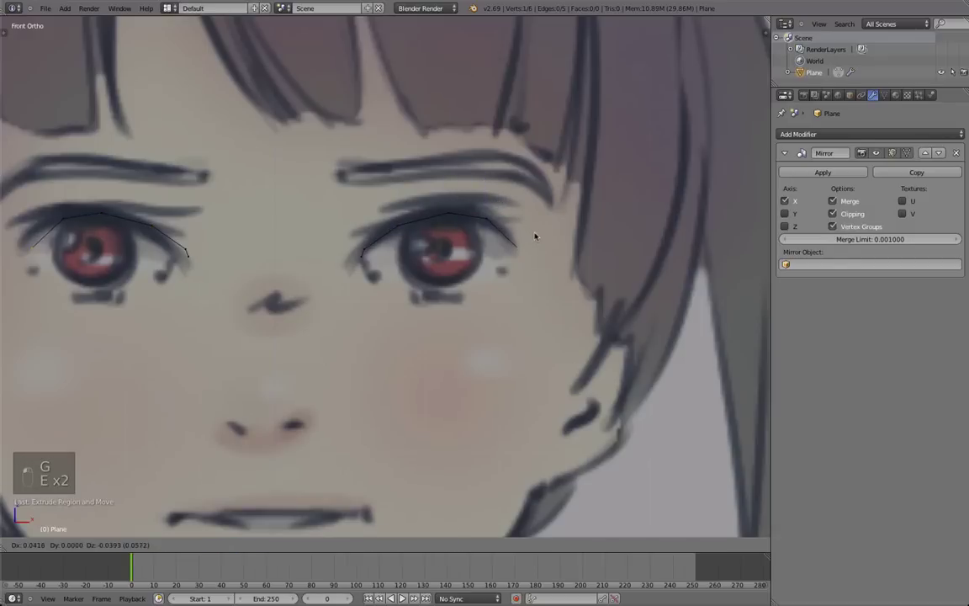
{"action": "left_click", "coordinate": [535, 236]}
{"action": "key", "text": "e"}
{"action": "left_click", "coordinate": [536, 251]}
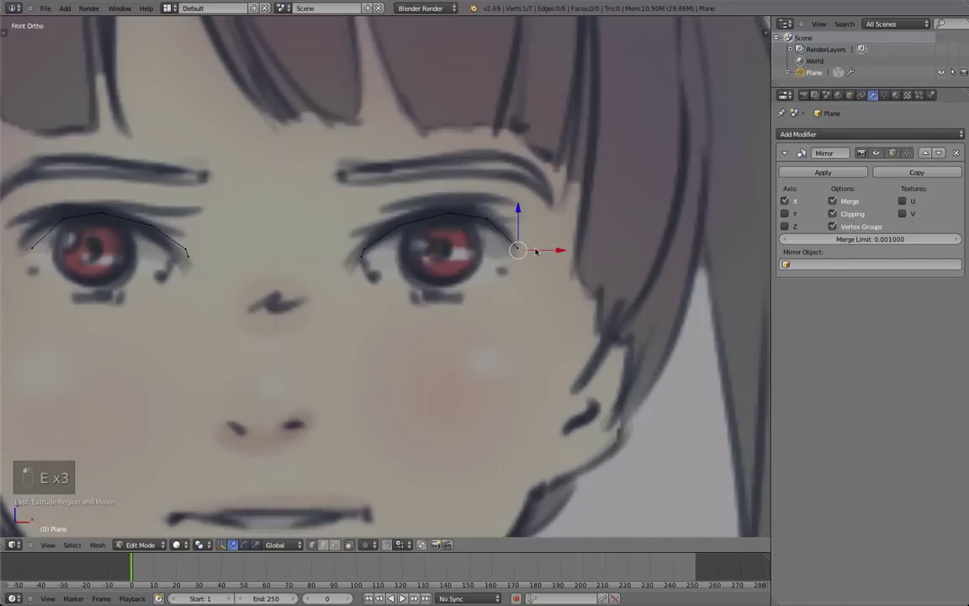
{"action": "key", "text": "g"}
{"action": "left_click", "coordinate": [521, 267]}
{"action": "key", "text": "g"}
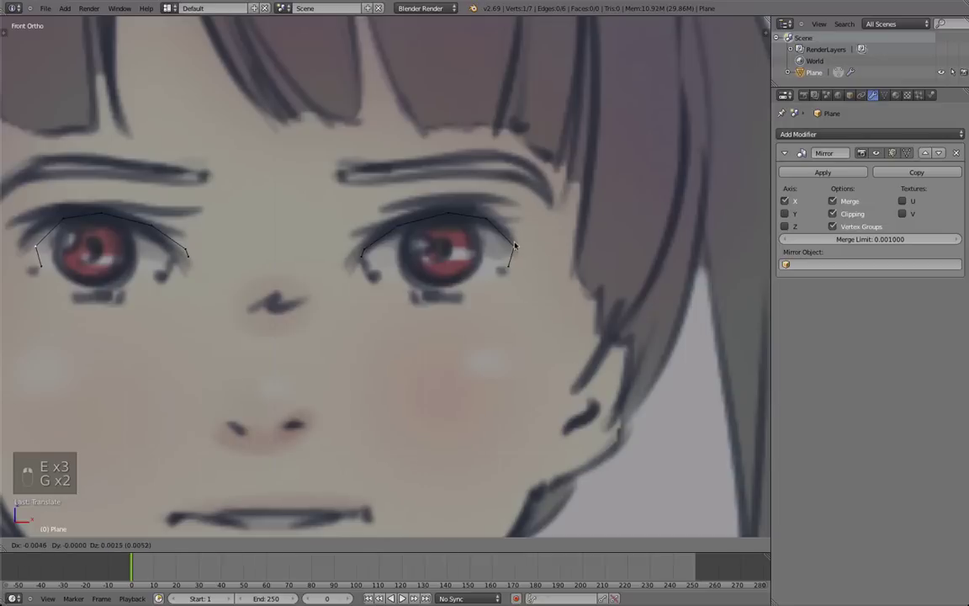
{"action": "left_click", "coordinate": [514, 245]}
{"action": "right_click", "coordinate": [512, 270]}
{"action": "key", "text": "g"}
{"action": "left_click", "coordinate": [515, 270]}
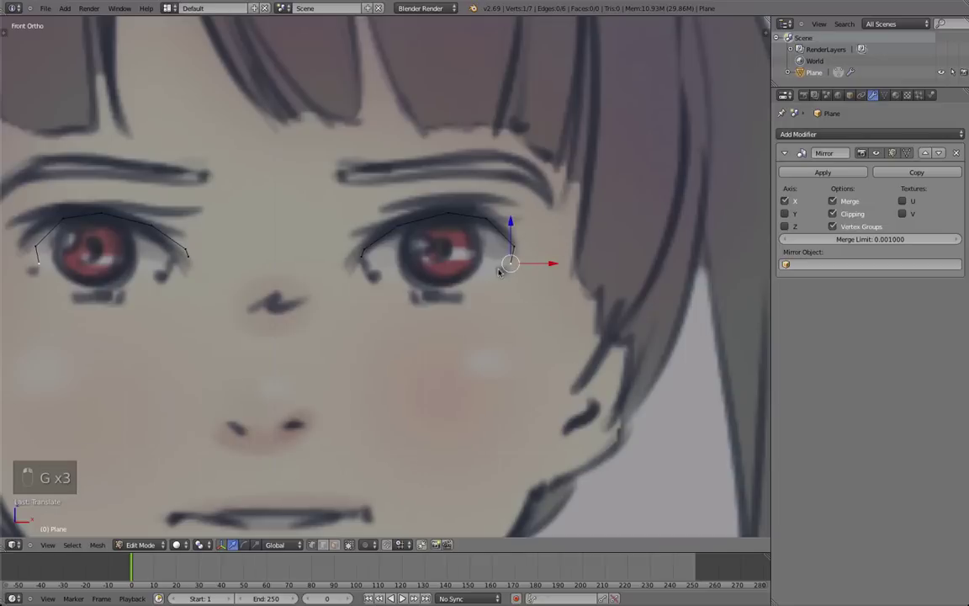
Extrude vertices along the lower eyelid and close the outline with an edge to the inner-corner vertex.
{"action": "key", "text": "e"}
{"action": "left_click", "coordinate": [481, 286]}
{"action": "key", "text": "e"}
{"action": "left_click", "coordinate": [442, 299]}
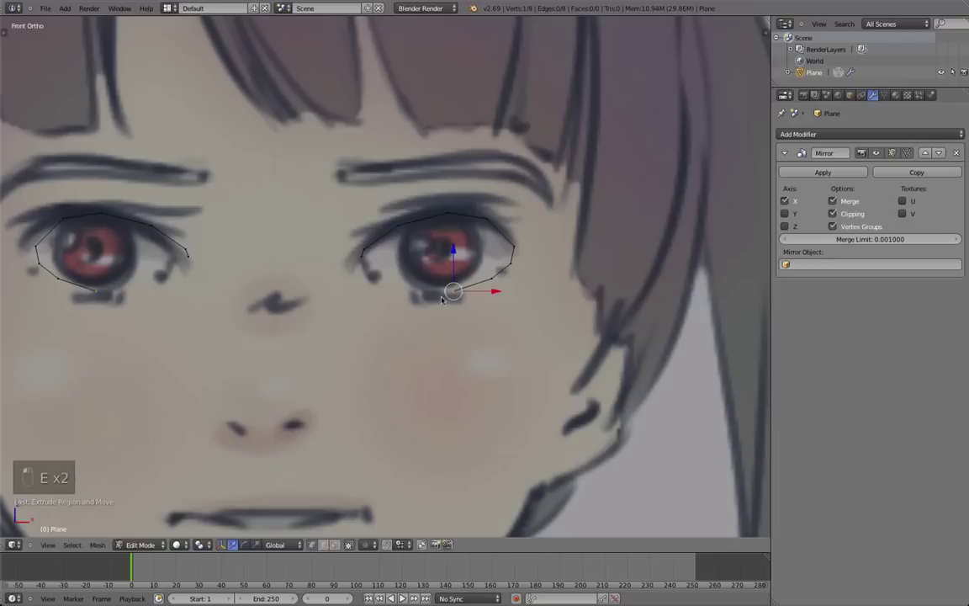
{"action": "key", "text": "e"}
{"action": "left_click", "coordinate": [398, 287]}
{"action": "key", "text": "e"}
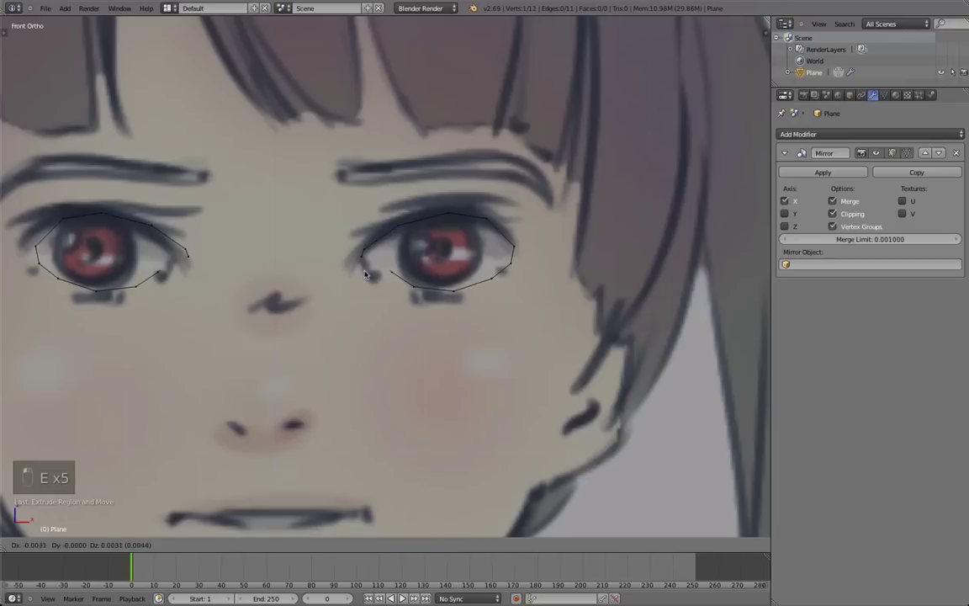
{"action": "left_click", "coordinate": [365, 274]}
{"action": "left_click", "coordinate": [362, 253], "text": "shift"}
{"action": "key", "text": "f"}
{"action": "scroll", "coordinate": [473, 266], "scroll_direction": "down", "scroll_amount": 1}
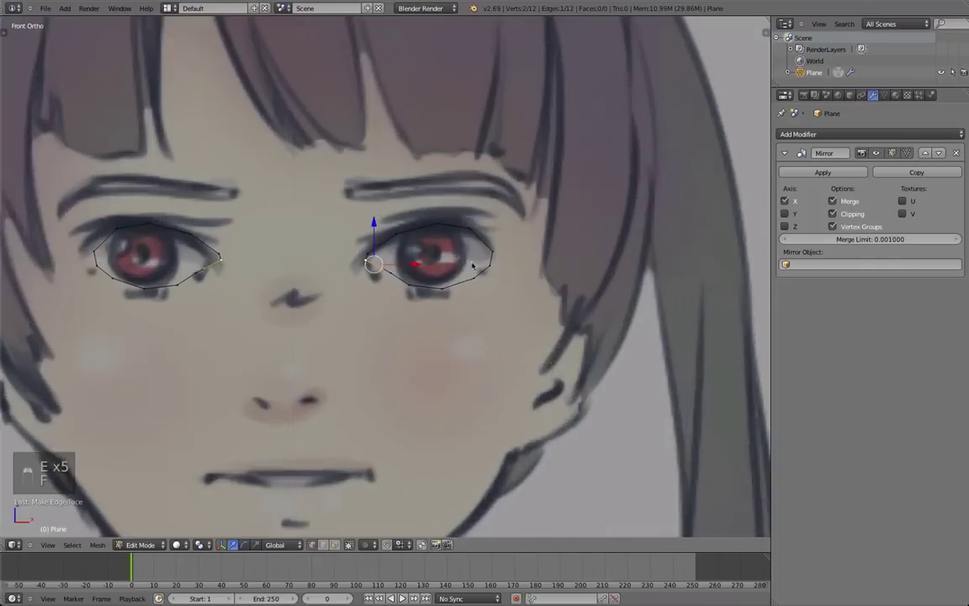
Move the upper inner-corner vertex to sharpen the corner and check the outline in Object Mode.
{"action": "scroll", "coordinate": [474, 257], "scroll_direction": "up", "scroll_amount": 1}
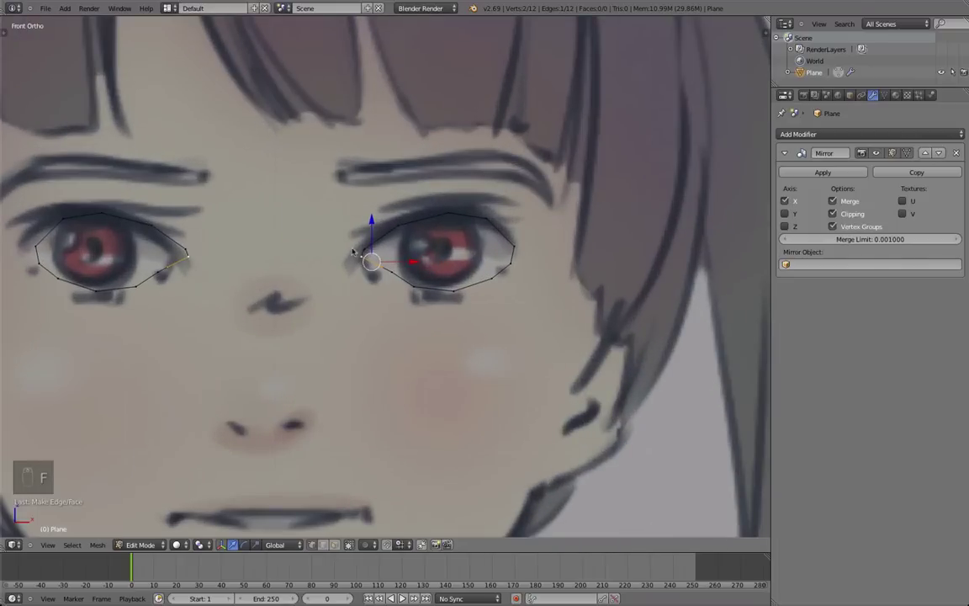
{"action": "right_click", "coordinate": [356, 251]}
{"action": "key", "text": "g"}
{"action": "key", "text": "g"}
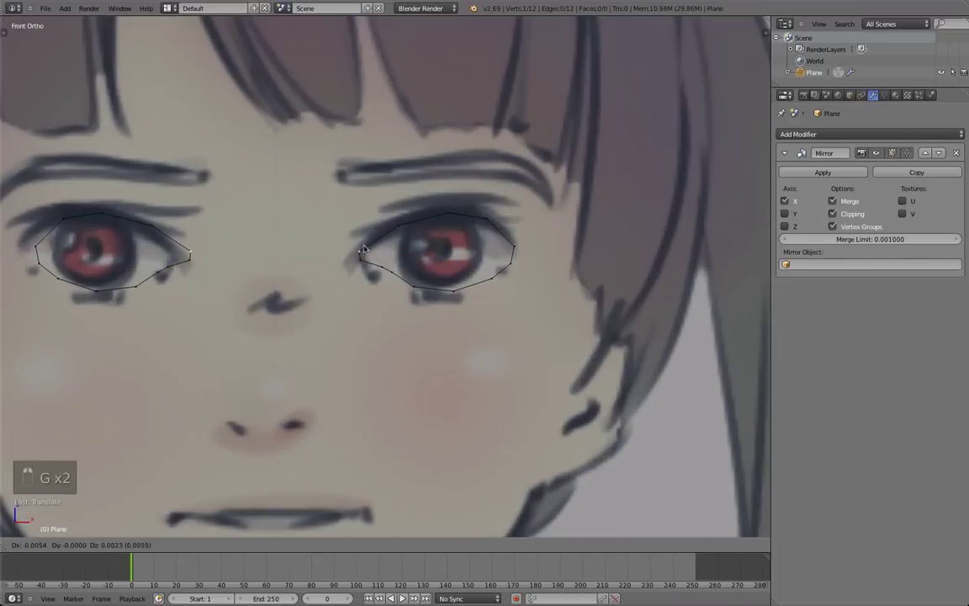
{"action": "left_click", "coordinate": [364, 248]}
{"action": "key", "text": "Tab"}
{"action": "scroll", "coordinate": [439, 277], "scroll_direction": "down", "scroll_amount": 3}
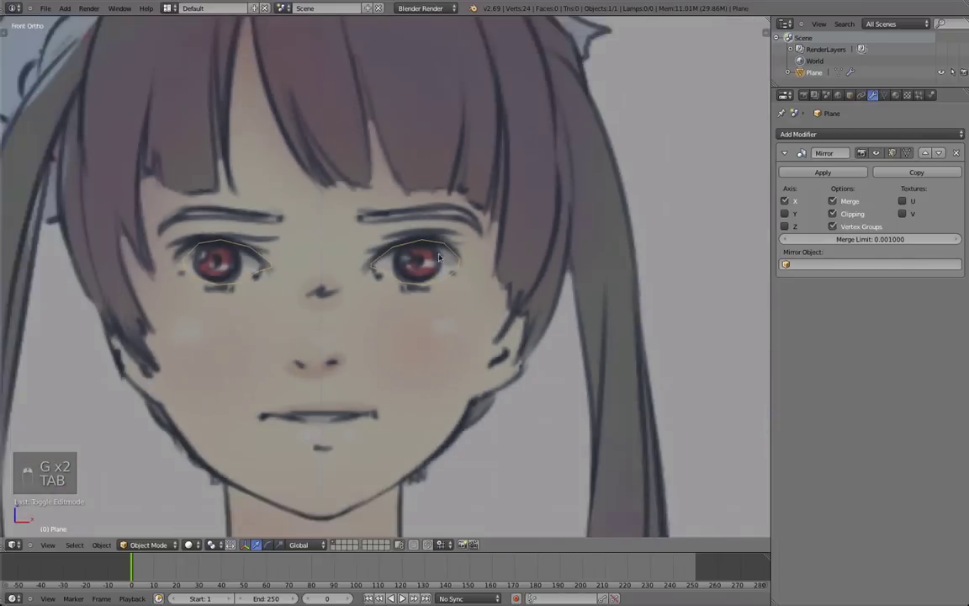
{"action": "scroll", "coordinate": [439, 252], "scroll_direction": "up", "scroll_amount": 2}
{"action": "key", "text": "Tab"}
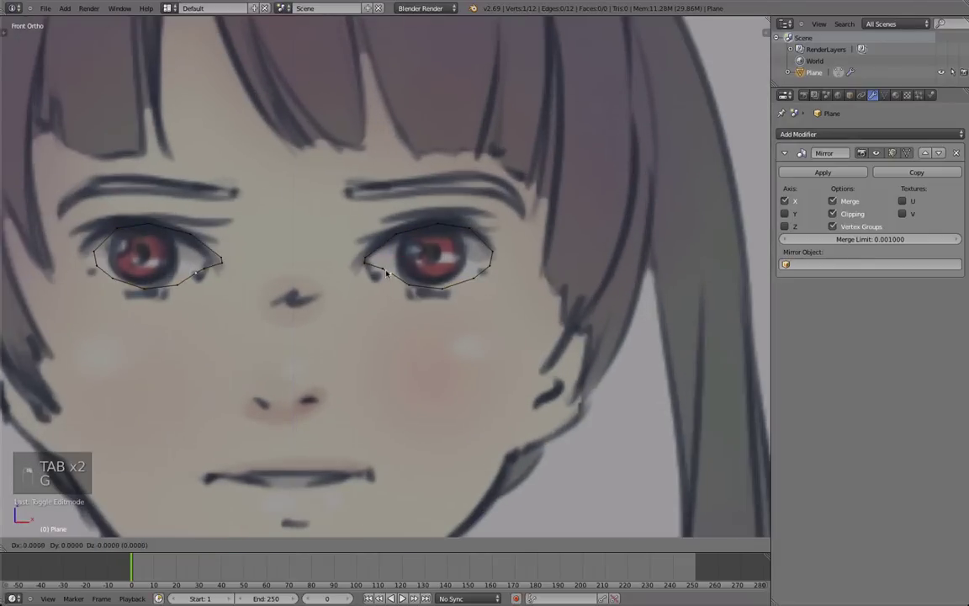
Fine-tune the inner-corner and adjacent lower-lid vertices in front view, and check the outline from an angle.
{"action": "right_click", "coordinate": [383, 271]}
{"action": "key", "text": "g"}
{"action": "key", "text": "g"}
{"action": "left_click", "coordinate": [383, 271]}
{"action": "right_click", "coordinate": [368, 265]}
{"action": "key", "text": "g"}
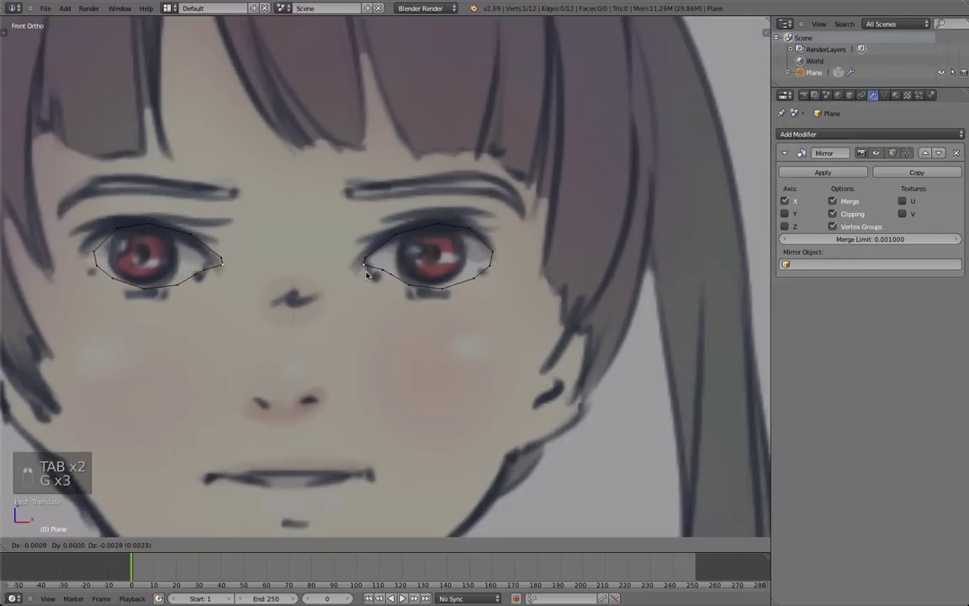
{"action": "left_click", "coordinate": [370, 268]}
{"action": "right_click", "coordinate": [366, 260]}
{"action": "key", "text": "g"}
{"action": "scroll", "coordinate": [492, 295], "scroll_direction": "down", "scroll_amount": 6}
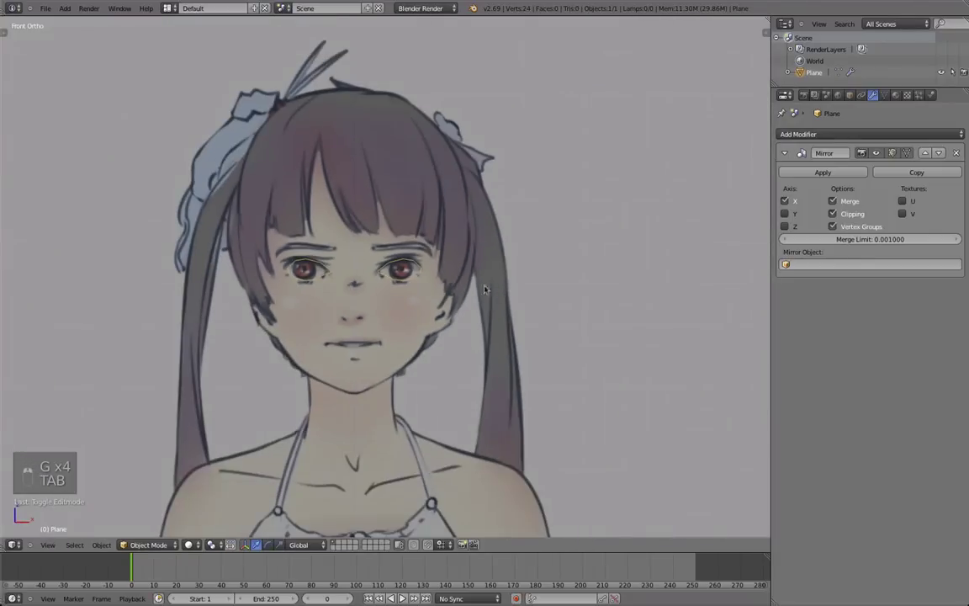
{"action": "key", "text": "Tab"}
{"action": "middle_click_drag", "start_coordinate": [485, 288], "coordinate": [358, 306]}
{"action": "key", "text": "Tab"}
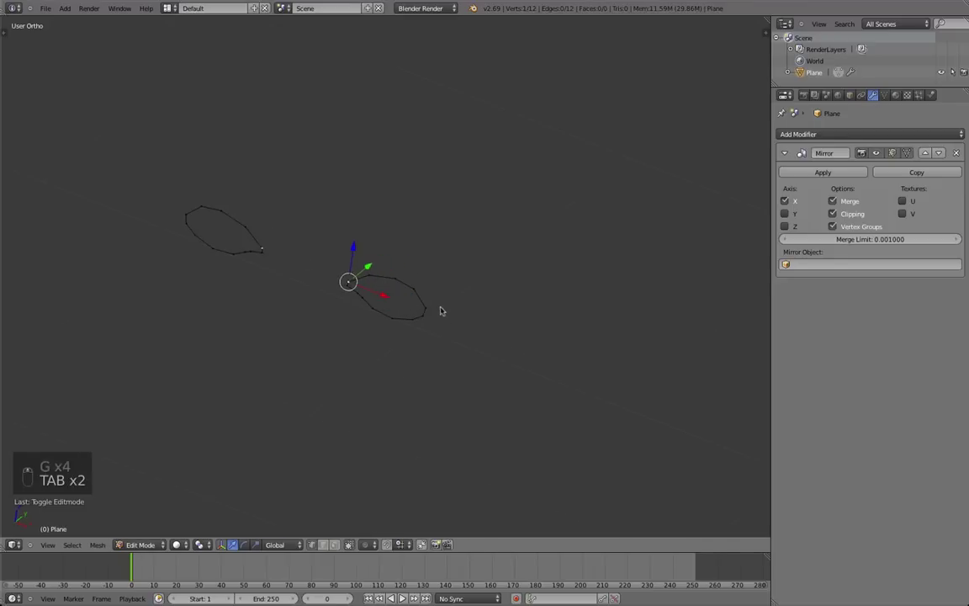
Select the whole eye outline and move it forward onto the drawn eye in right orthographic view.
{"action": "right_click", "coordinate": [437, 309]}
{"action": "right_click", "coordinate": [430, 316], "text": "shift"}
{"action": "middle_click_drag", "start_coordinate": [467, 335], "coordinate": [468, 311]}
{"action": "key", "text": "KP_3"}
{"action": "key", "text": "a"}
{"action": "key", "text": "a"}
{"action": "key", "text": "a"}
{"action": "key", "text": "a"}
{"action": "key", "text": "a"}
{"action": "key", "text": "g"}
{"action": "right_click", "coordinate": [492, 299]}
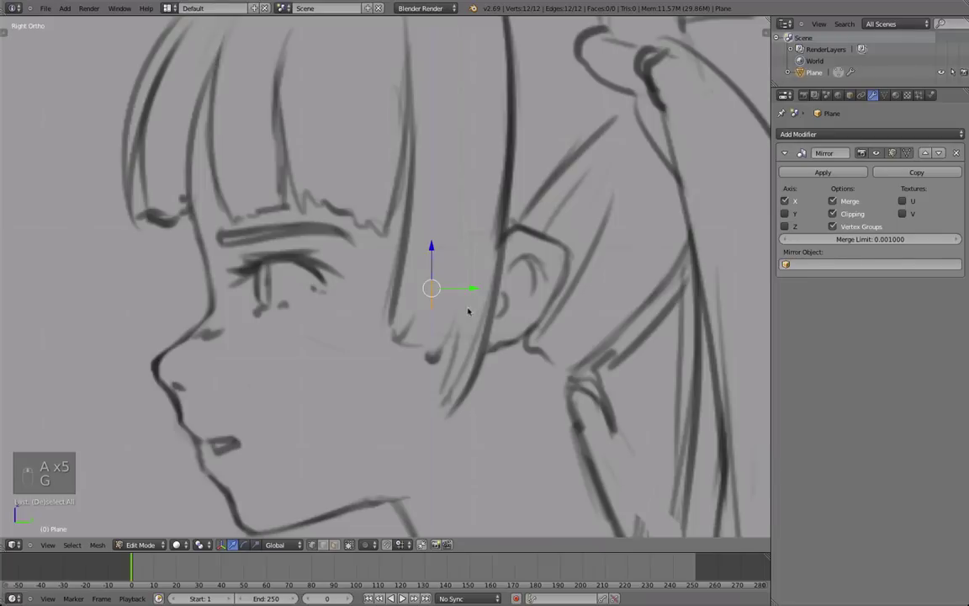
{"action": "key", "text": "g"}
{"action": "left_click", "coordinate": [303, 310]}
Select the two outer-corner vertices and move them back to the outer corner of the eye in the side reference.
{"action": "middle_click_drag", "start_coordinate": [323, 257], "coordinate": [382, 278]}
{"action": "right_click", "coordinate": [321, 291]}
{"action": "right_click", "coordinate": [320, 300], "text": "shift"}
{"action": "scroll", "coordinate": [382, 278], "scroll_direction": "up", "scroll_amount": 1}
{"action": "key", "text": "g"}
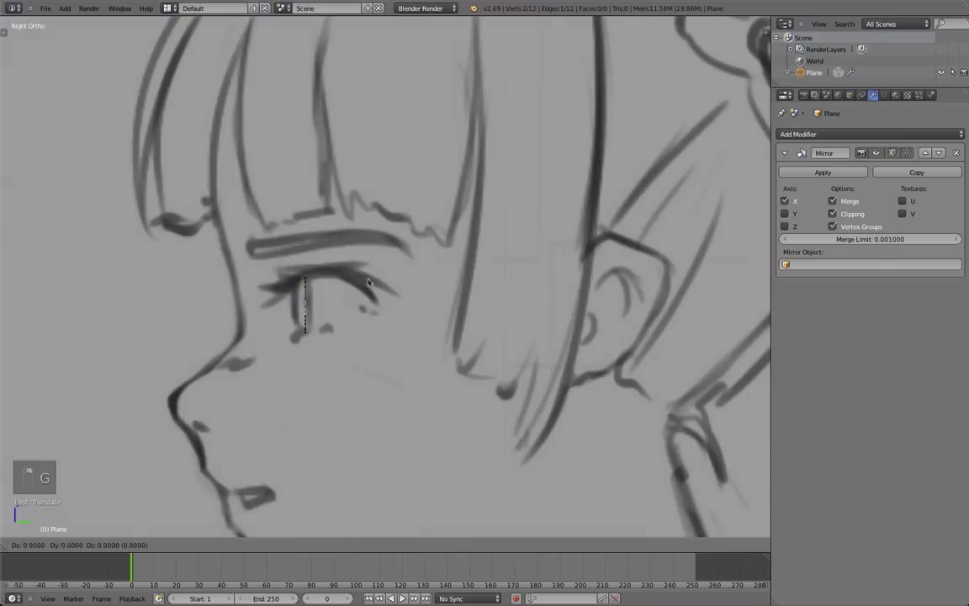
{"action": "middle_click", "coordinate": [422, 281]}
{"action": "right_click", "coordinate": [421, 281]}
{"action": "key", "text": "g"}
{"action": "middle_click_drag", "start_coordinate": [328, 295], "coordinate": [368, 302]}
{"action": "left_click", "coordinate": [362, 294]}
Move the outer upper-eyelid vertex back along the Y axis to follow the lid in the side reference.
{"action": "right_click", "coordinate": [329, 285]}
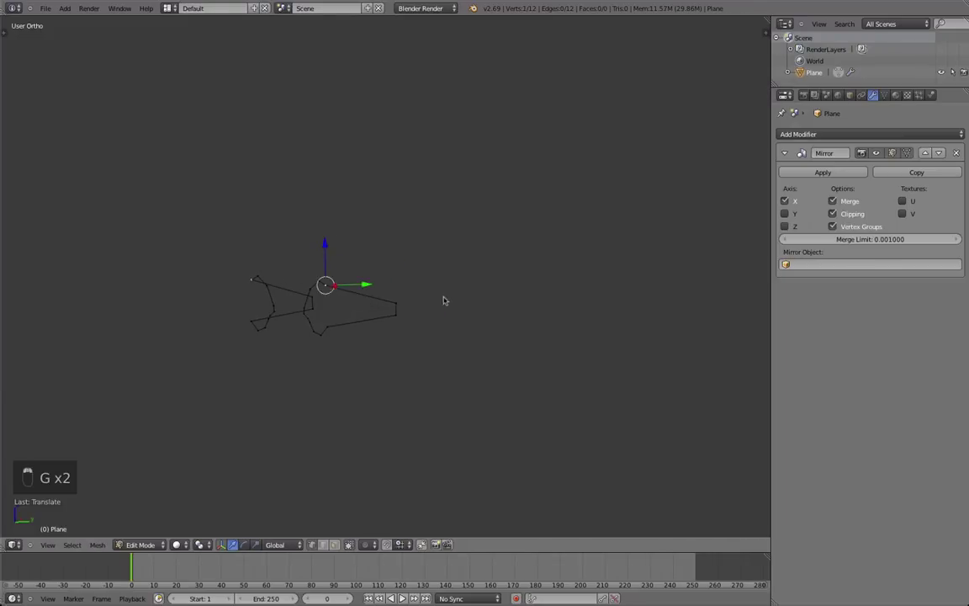
{"action": "scroll", "coordinate": [417, 307], "scroll_direction": "down", "scroll_amount": 3}
{"action": "mouse_move", "coordinate": [443, 300]}
{"action": "middle_mouse_down", "text": "alt"}
{"action": "mouse_move", "coordinate": [417, 307]}
{"action": "mouse_move", "coordinate": [437, 296]}
{"action": "middle_mouse_up", "text": "alt"}
{"action": "scroll", "coordinate": [416, 305], "scroll_direction": "up", "scroll_amount": 3}
{"action": "key", "text": "g"}
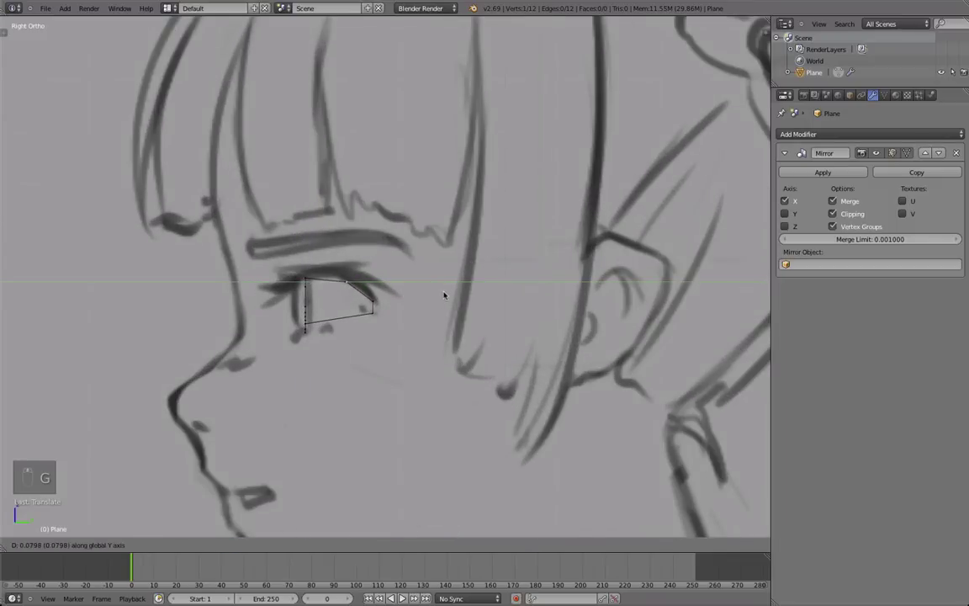
{"action": "left_click", "coordinate": [443, 294]}
{"action": "right_click", "coordinate": [390, 318]}
{"action": "scroll", "coordinate": [396, 270], "scroll_direction": "down", "scroll_amount": 1}
{"action": "key", "text": "g"}
{"action": "left_click", "coordinate": [390, 302]}
{"action": "mouse_move", "coordinate": [396, 270]}
{"action": "middle_mouse_down"}
{"action": "mouse_move", "coordinate": [414, 277]}
{"action": "mouse_move", "coordinate": [370, 286]}
{"action": "mouse_move", "coordinate": [498, 314]}
{"action": "mouse_move", "coordinate": [362, 314]}
{"action": "mouse_move", "coordinate": [383, 280]}
{"action": "mouse_move", "coordinate": [368, 269]}
{"action": "middle_mouse_up"}
{"action": "right_click", "coordinate": [364, 281]}
{"action": "key", "text": "KP_3"}
{"action": "scroll", "coordinate": [404, 282], "scroll_direction": "up", "scroll_amount": 3}
{"action": "key", "text": "g"}
{"action": "key", "text": "y"}
{"action": "left_click", "coordinate": [414, 278]}
Select the two inner-corner vertices and move them slightly forward along the Y axis in right orthographic view.
{"action": "right_click", "coordinate": [363, 300]}
{"action": "right_click", "coordinate": [366, 314], "text": "shift"}
{"action": "key", "text": "KP_3"}
{"action": "key", "text": "g"}
{"action": "key", "text": "y"}
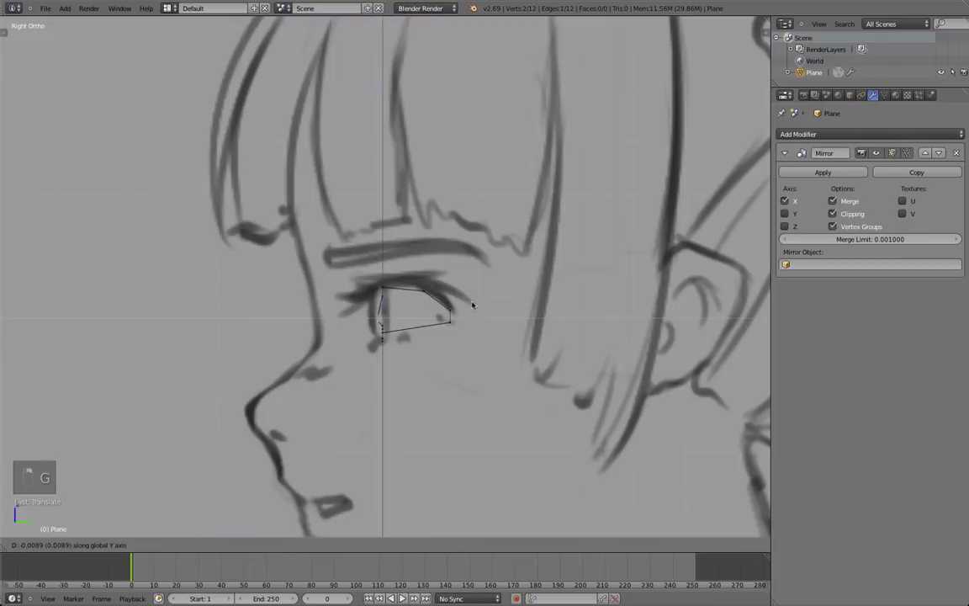
{"action": "left_click", "coordinate": [468, 308]}
Check the outline against the front reference and nudge the inner upper-eyelid vertex onto the lid line.
{"action": "mouse_move", "coordinate": [467, 308]}
{"action": "middle_mouse_down"}
{"action": "mouse_move", "coordinate": [395, 312]}
{"action": "mouse_move", "coordinate": [391, 303]}
{"action": "mouse_move", "coordinate": [444, 303]}
{"action": "mouse_move", "coordinate": [327, 283]}
{"action": "mouse_move", "coordinate": [534, 303]}
{"action": "mouse_move", "coordinate": [574, 295]}
{"action": "middle_mouse_up"}
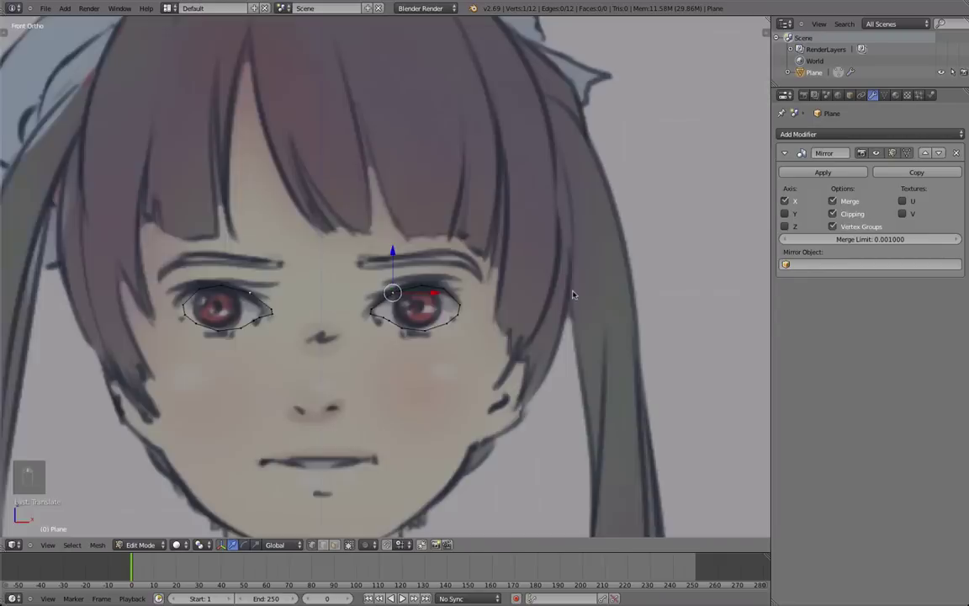
{"action": "scroll", "coordinate": [341, 296], "scroll_direction": "down", "scroll_amount": 2}
{"action": "mouse_move", "coordinate": [341, 296]}
{"action": "middle_mouse_down"}
{"action": "mouse_move", "coordinate": [372, 303]}
{"action": "mouse_move", "coordinate": [346, 299]}
{"action": "middle_mouse_up"}
{"action": "scroll", "coordinate": [367, 273], "scroll_direction": "down", "scroll_amount": 2}
{"action": "scroll", "coordinate": [370, 275], "scroll_direction": "up", "scroll_amount": 2}
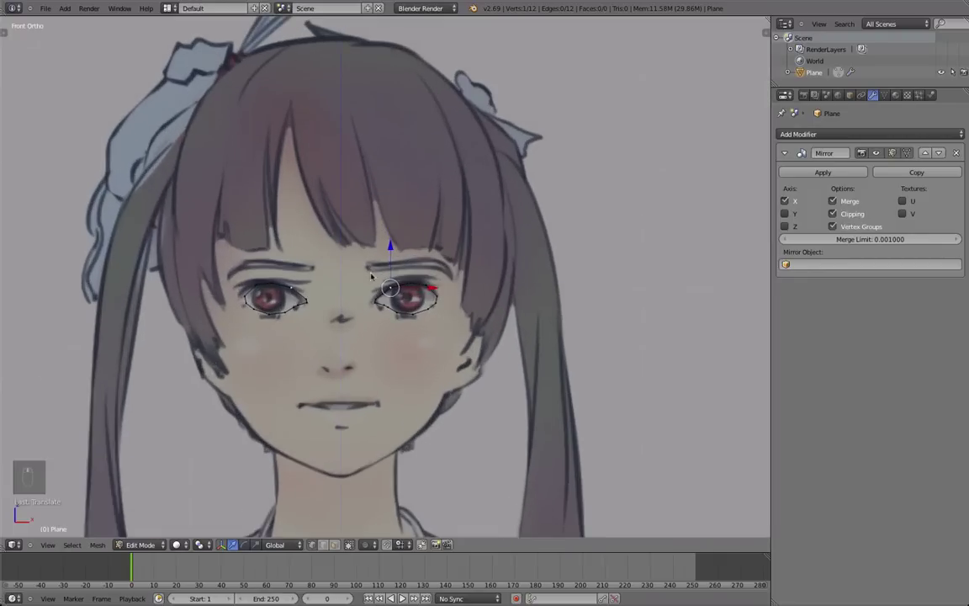
{"action": "scroll", "coordinate": [370, 220], "scroll_direction": "down", "scroll_amount": 1}
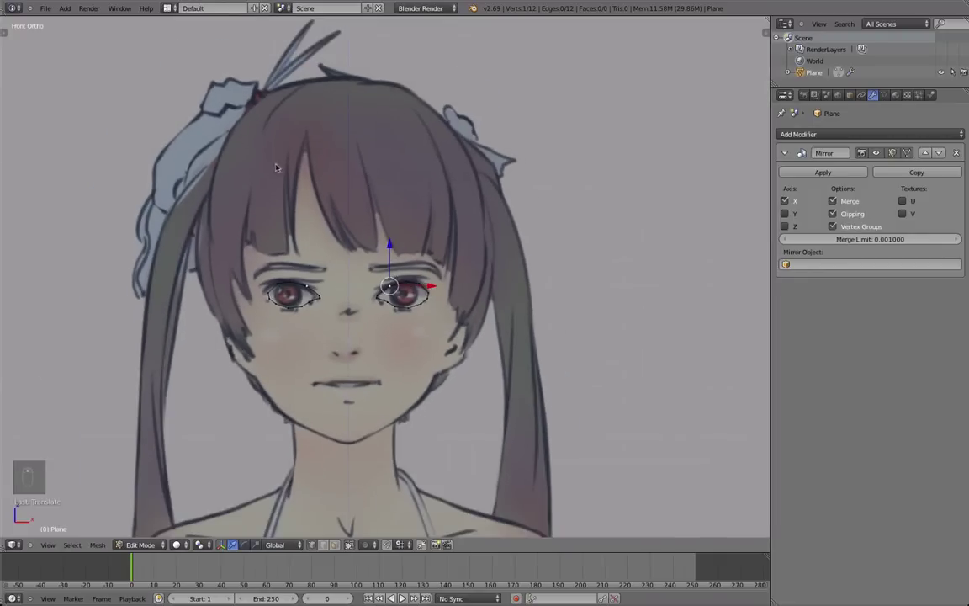
{"action": "scroll", "coordinate": [455, 292], "scroll_direction": "up", "scroll_amount": 1}
{"action": "scroll", "coordinate": [538, 271], "scroll_direction": "down", "scroll_amount": 5}
{"action": "scroll", "coordinate": [526, 275], "scroll_direction": "up", "scroll_amount": 9}
{"action": "scroll", "coordinate": [422, 320], "scroll_direction": "up", "scroll_amount": 4}
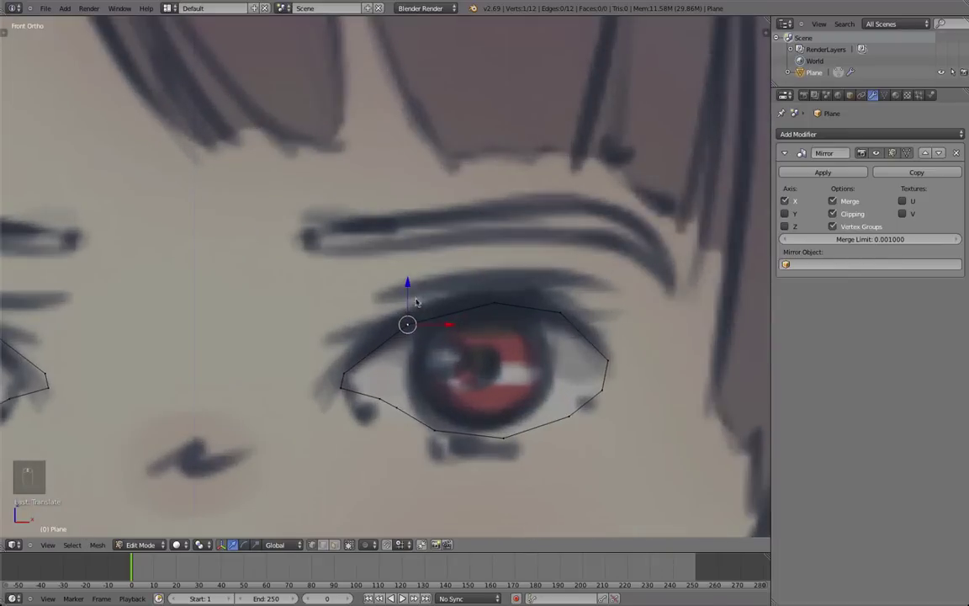
{"action": "key", "text": "g"}
{"action": "left_click", "coordinate": [407, 330]}
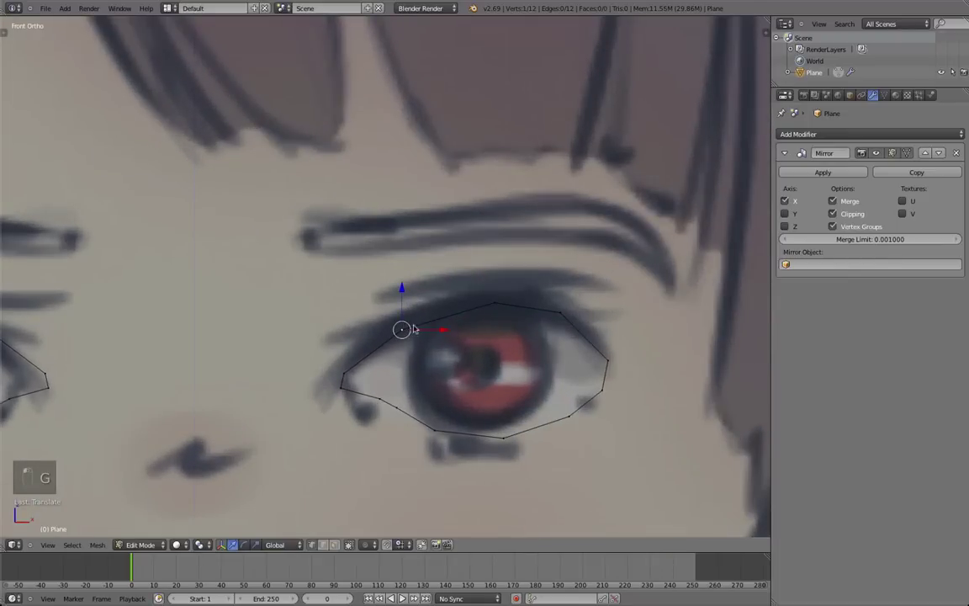
Move the inner upper-eyelid vertex forward along the Y axis onto the front of the eye in the side reference.
{"action": "scroll", "coordinate": [415, 327], "scroll_direction": "down", "scroll_amount": 5}
{"action": "middle_click_drag", "start_coordinate": [416, 328], "coordinate": [238, 316]}
{"action": "key", "text": "KP_3"}
{"action": "scroll", "coordinate": [458, 340], "scroll_direction": "up", "scroll_amount": 3}
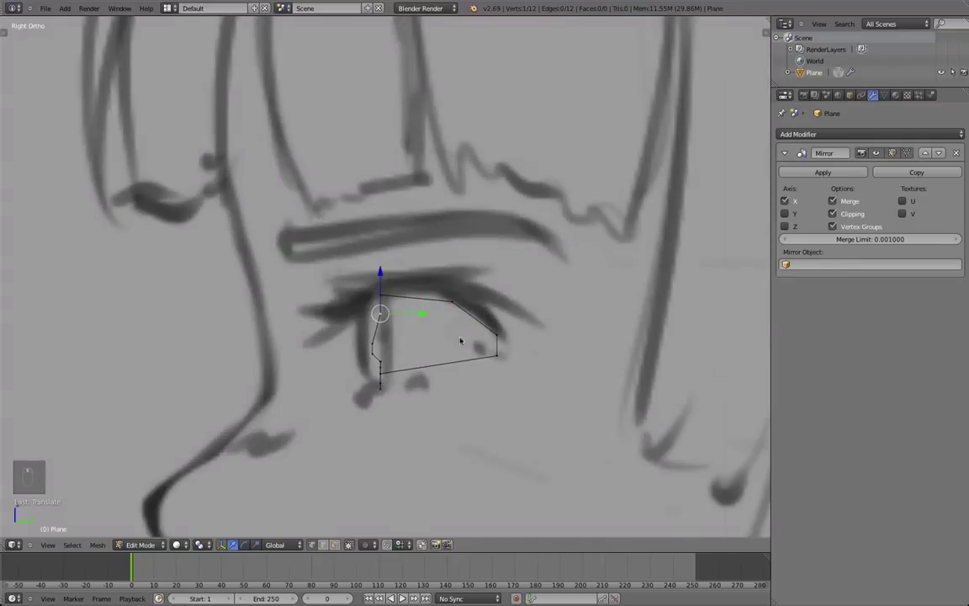
{"action": "key", "text": "g"}
{"action": "key", "text": "y"}
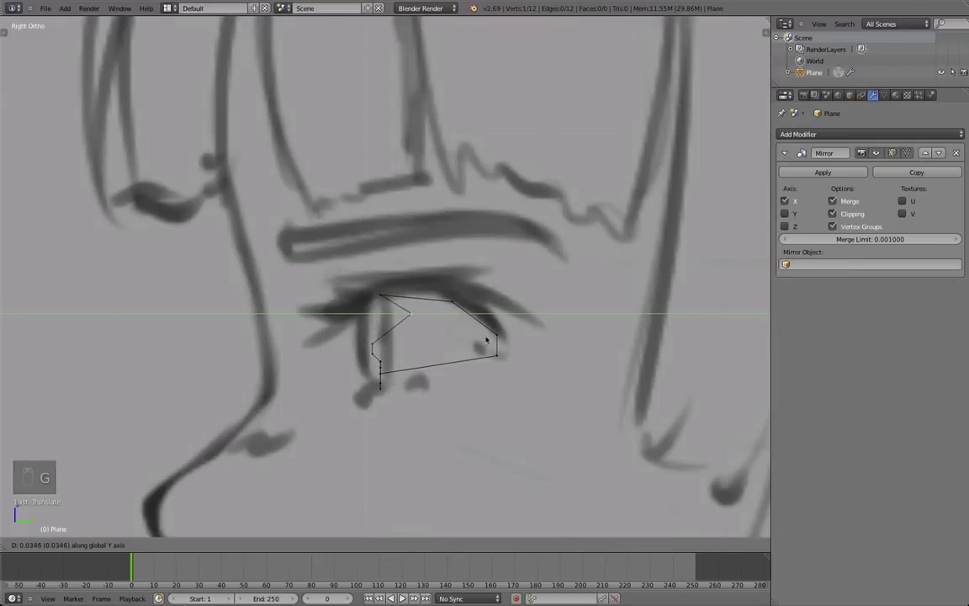
{"action": "left_click", "coordinate": [438, 342]}
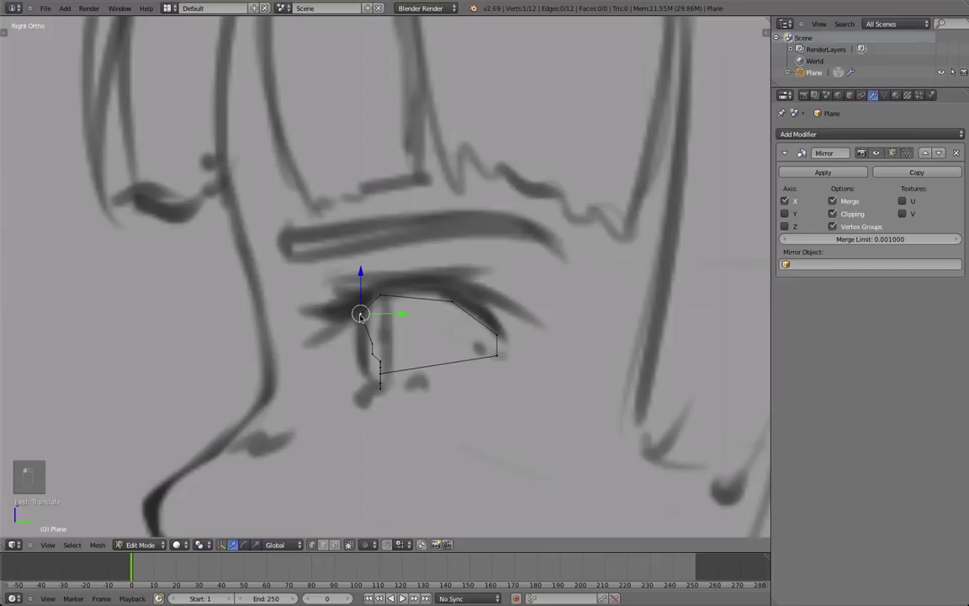
Try moving the inner upper-eyelid vertex along the Z axis only.
{"action": "key", "text": "g"}
{"action": "key", "text": "z"}
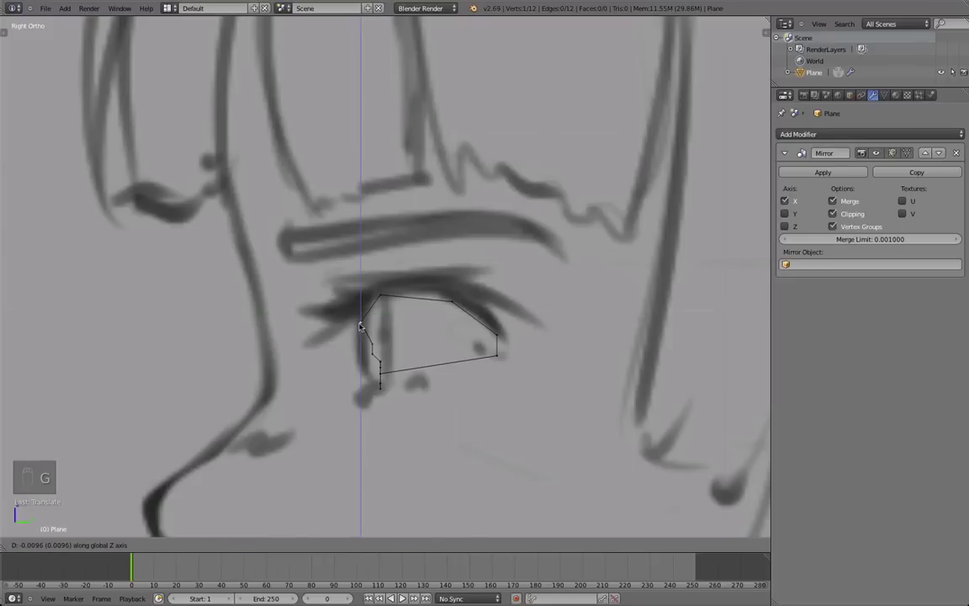
{"action": "left_click", "coordinate": [360, 311]}
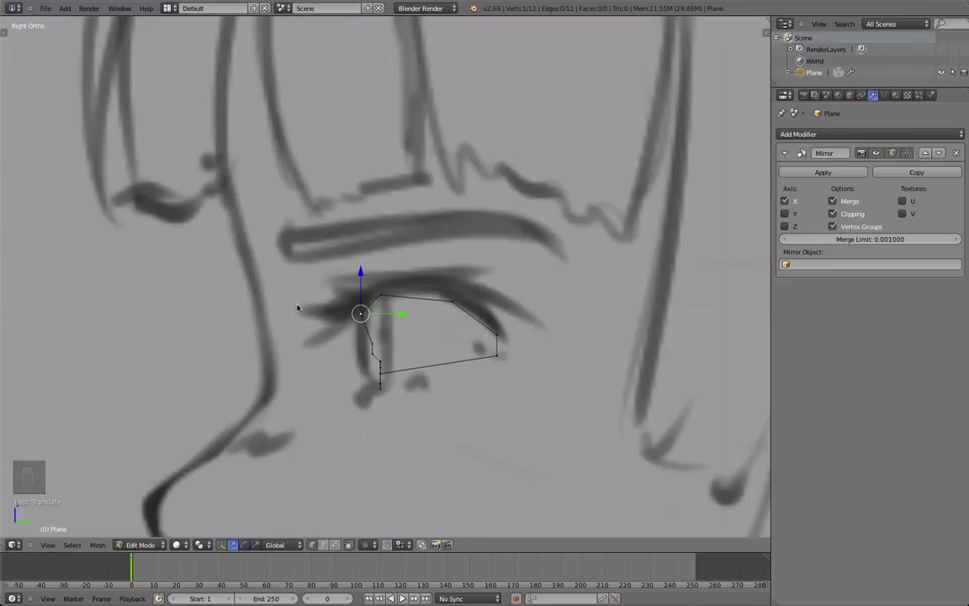
Select the outermost lower-eyelid vertex of the eye outline in right orthographic view.
{"action": "scroll", "coordinate": [332, 321], "scroll_direction": "down", "scroll_amount": 2}
{"action": "scroll", "coordinate": [363, 310], "scroll_direction": "up", "scroll_amount": 2}
{"action": "middle_click_drag", "start_coordinate": [373, 345], "coordinate": [397, 296], "text": "shift"}
{"action": "right_click", "coordinate": [454, 338]}
{"action": "scroll", "coordinate": [392, 323], "scroll_direction": "up", "scroll_amount": 1}
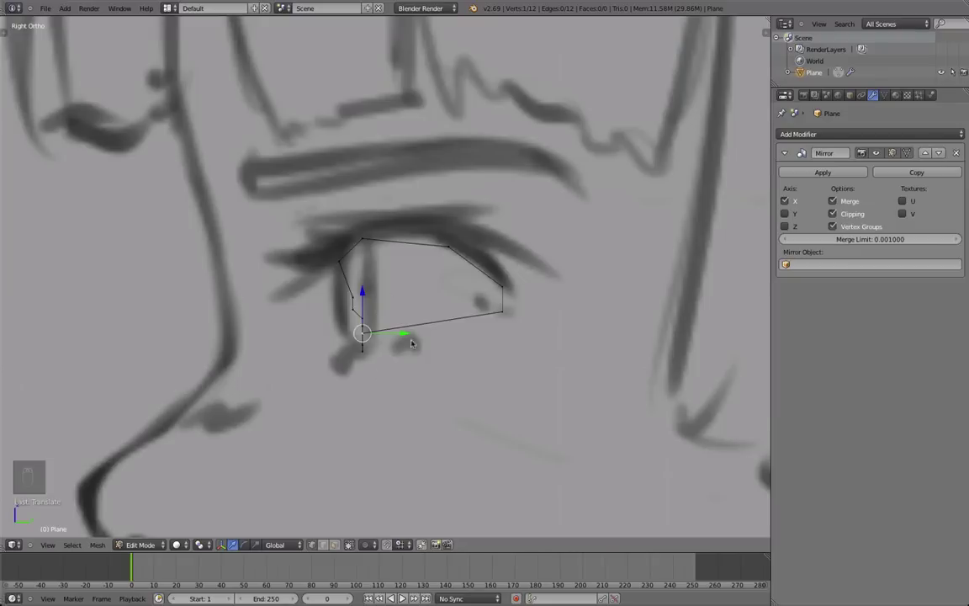
{"action": "middle_click_drag", "start_coordinate": [383, 325], "coordinate": [396, 332], "text": "shift"}
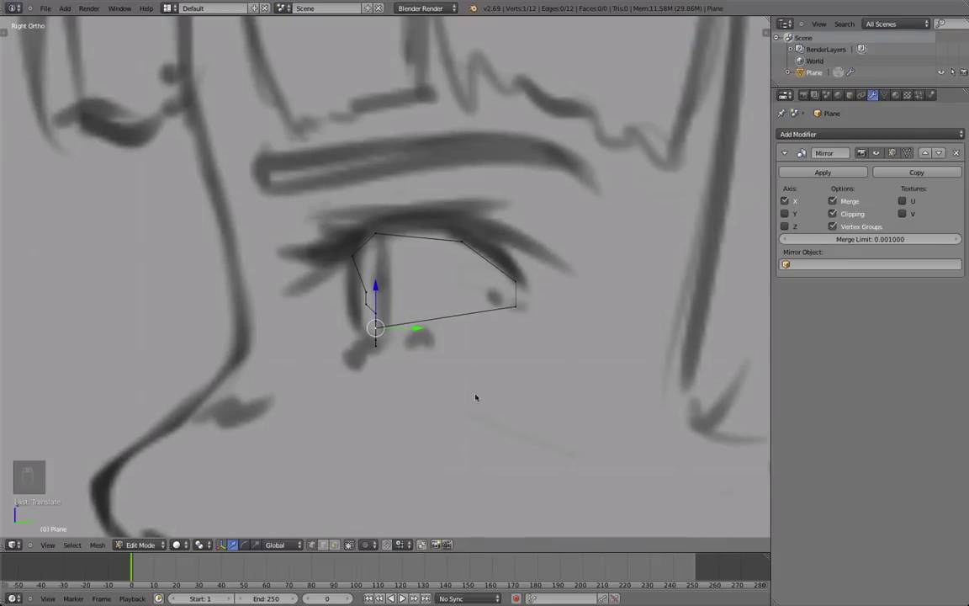
Try moving the outermost lower-eyelid vertex freely and with Y-axis and Z-axis constraints.
{"action": "key", "text": "g"}
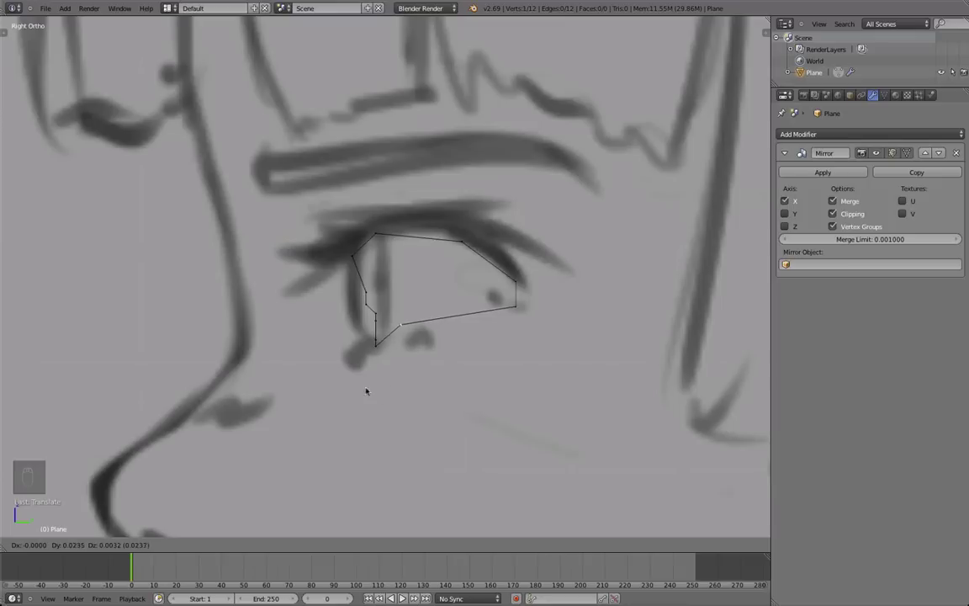
{"action": "key", "text": "y"}
{"action": "key", "text": "z"}
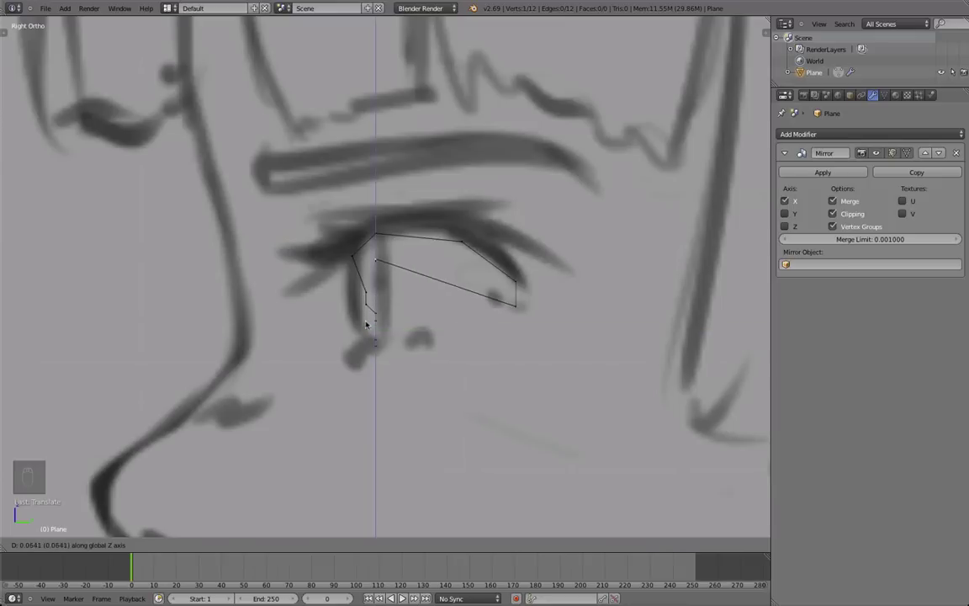
{"action": "middle_click_drag", "start_coordinate": [369, 385], "coordinate": [383, 336]}
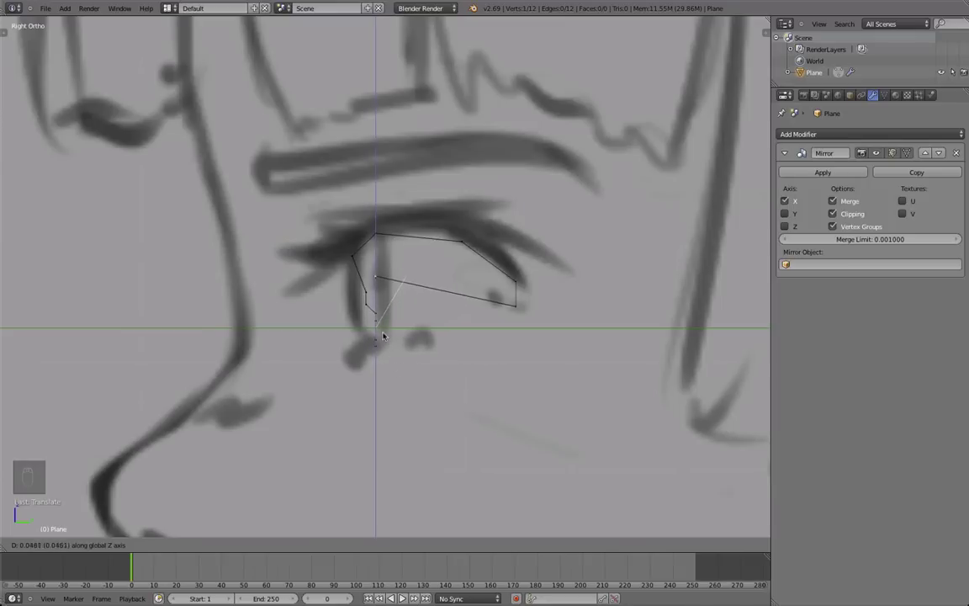
{"action": "key", "text": "y"}
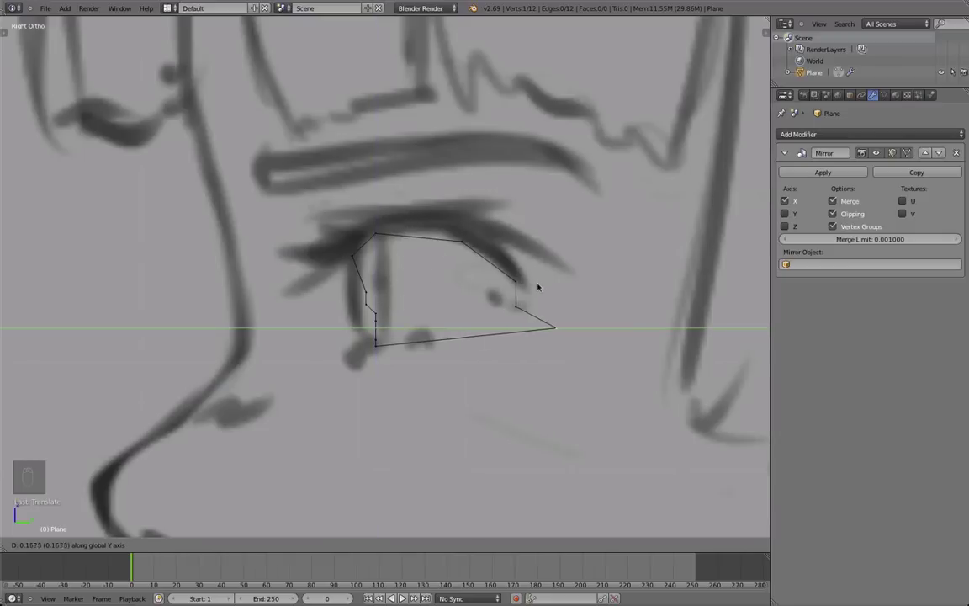
{"action": "right_click", "coordinate": [405, 311]}
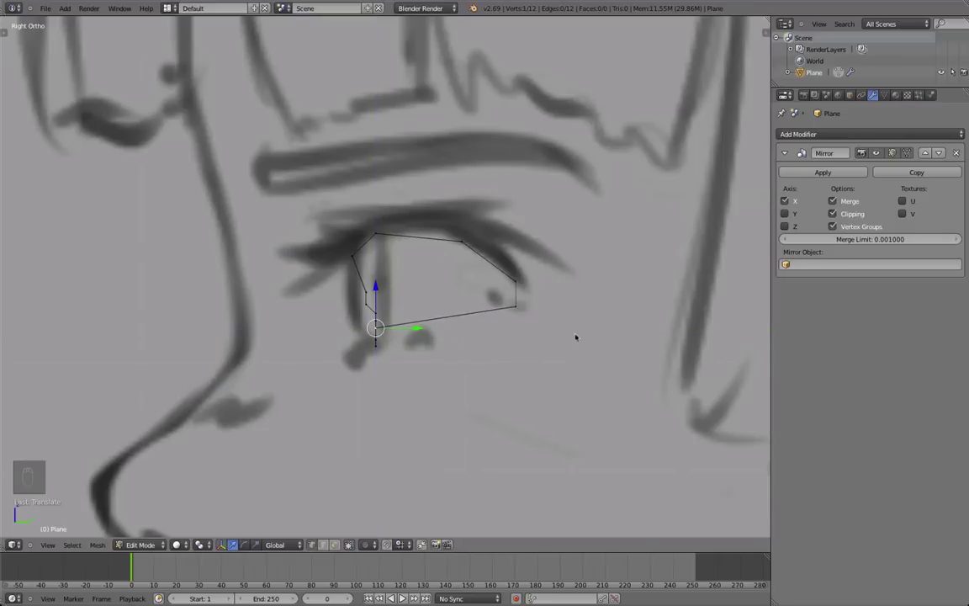
Move the outermost lower-eyelid vertex back along the Y axis by about 0.043.
{"action": "key", "text": "g"}
{"action": "middle_click_drag", "start_coordinate": [451, 321], "coordinate": [502, 321]}
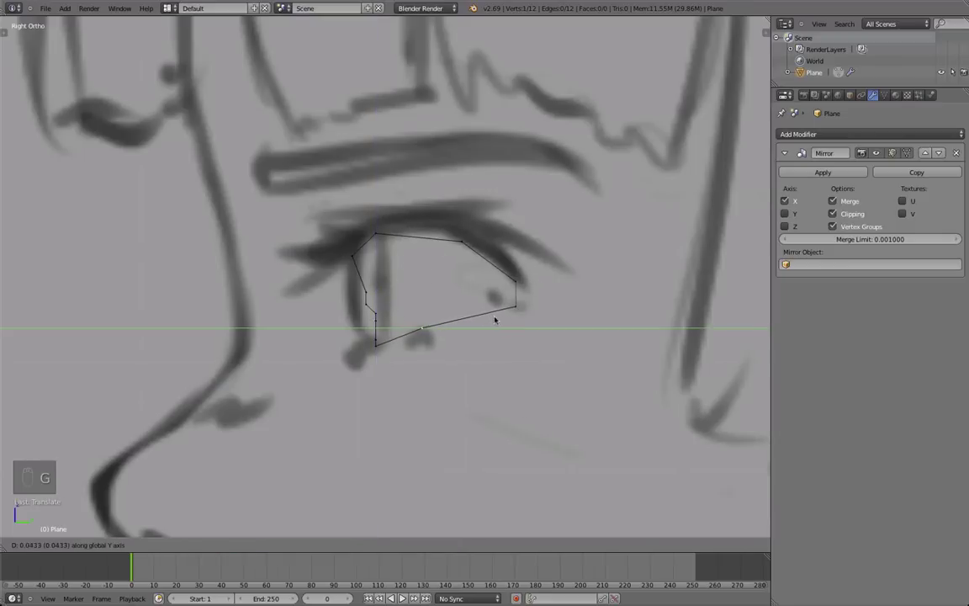
{"action": "left_click", "coordinate": [495, 320]}
Move the outer upper-eyelid vertex forward along the Y axis in top view, close to the lower eyelid curve.
{"action": "right_click", "coordinate": [390, 345]}
{"action": "middle_click_drag", "start_coordinate": [390, 347], "coordinate": [215, 307]}
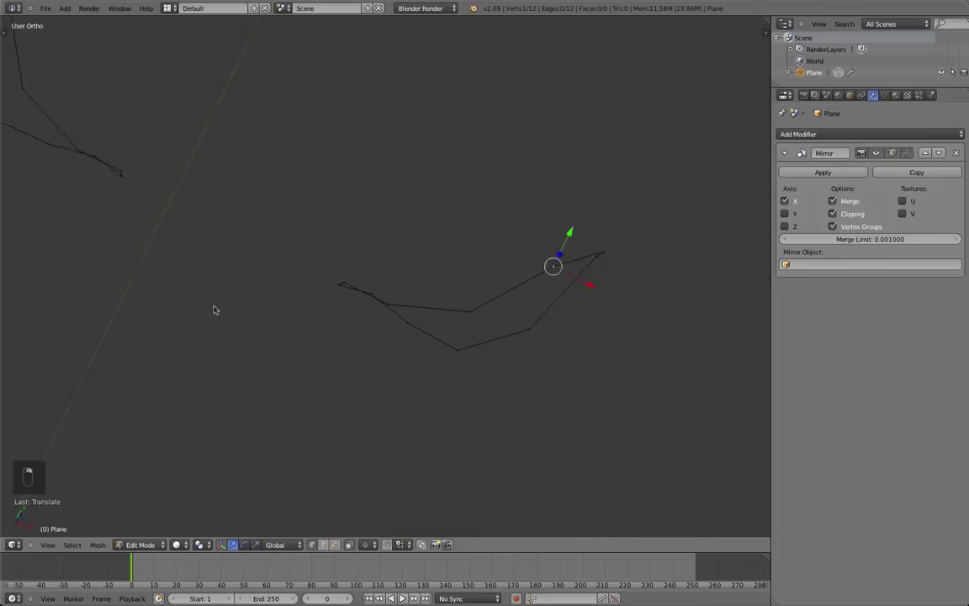
{"action": "key", "text": "KP_7"}
{"action": "key", "text": "g"}
{"action": "key", "text": "y"}
{"action": "left_click", "coordinate": [440, 269]}
Select the two outer lower-eyelid vertices and move them back along the Y axis by about 0.017 in top view.
{"action": "right_click", "coordinate": [535, 245]}
{"action": "right_click", "coordinate": [481, 292], "text": "shift"}
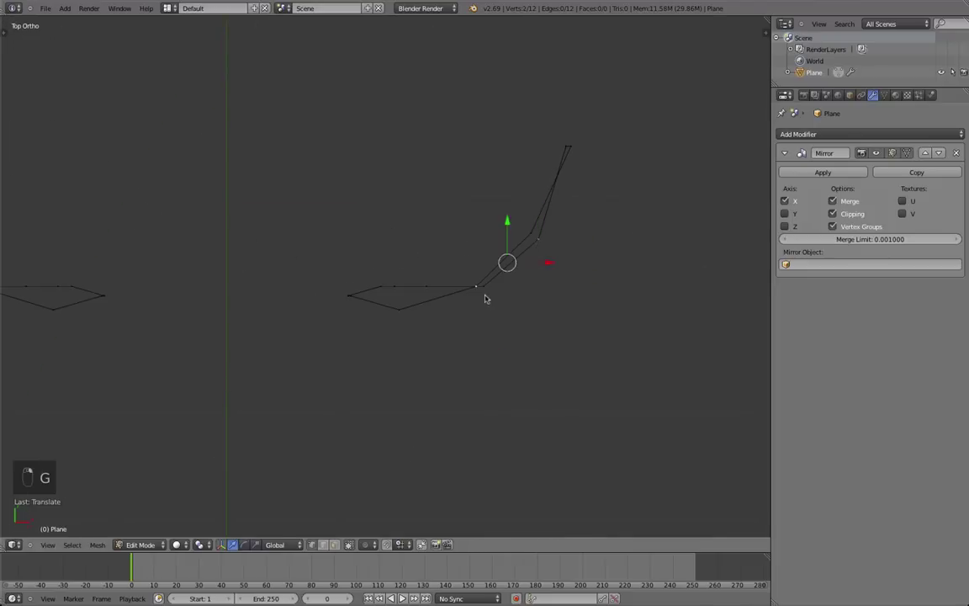
{"action": "key", "text": "g"}
{"action": "right_click", "coordinate": [485, 283]}
{"action": "right_click", "coordinate": [486, 283]}
{"action": "key", "text": "g"}
{"action": "middle_click", "coordinate": [537, 247]}
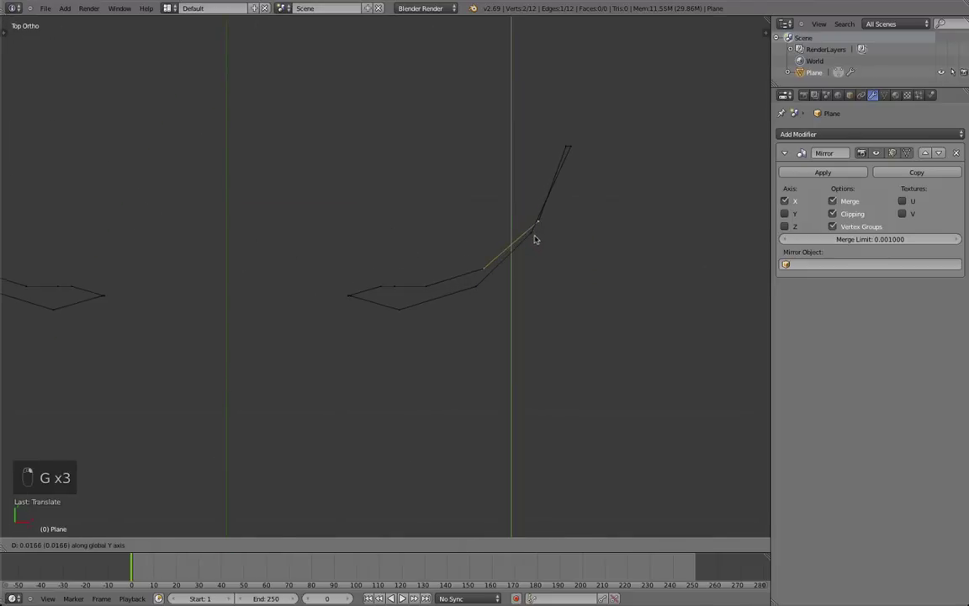
{"action": "left_click", "coordinate": [537, 238]}
{"action": "key", "text": "g"}
{"action": "middle_click", "coordinate": [536, 239]}
{"action": "left_click", "coordinate": [535, 239]}
Move the lower outer-corner vertex slightly forward and inspect the outline's curvature from an angle.
{"action": "key", "text": "g"}
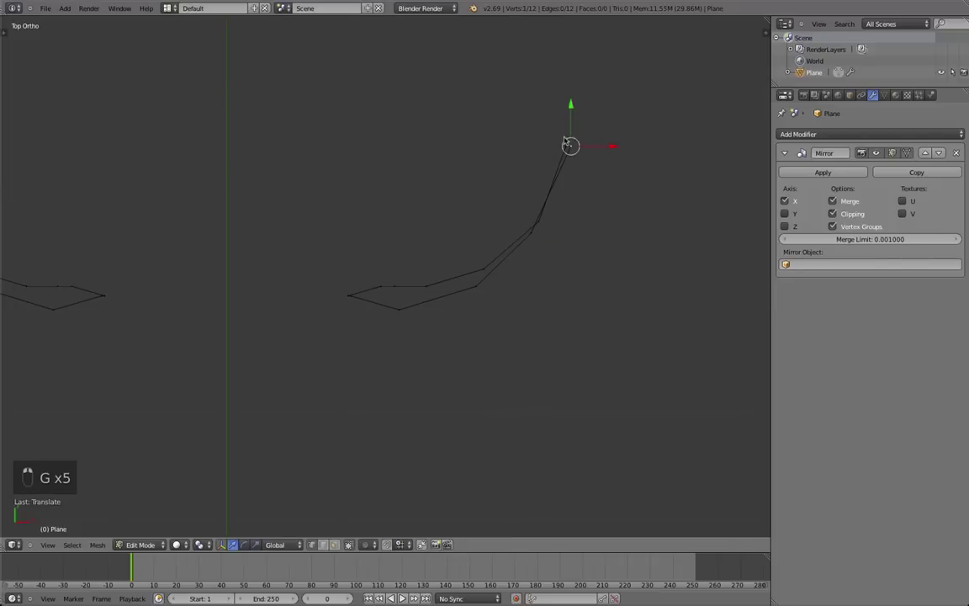
{"action": "key", "text": "g"}
{"action": "left_click", "coordinate": [564, 155]}
{"action": "middle_click_drag", "start_coordinate": [563, 156], "coordinate": [457, 362]}
{"action": "middle_click_drag", "start_coordinate": [370, 309], "coordinate": [379, 334]}
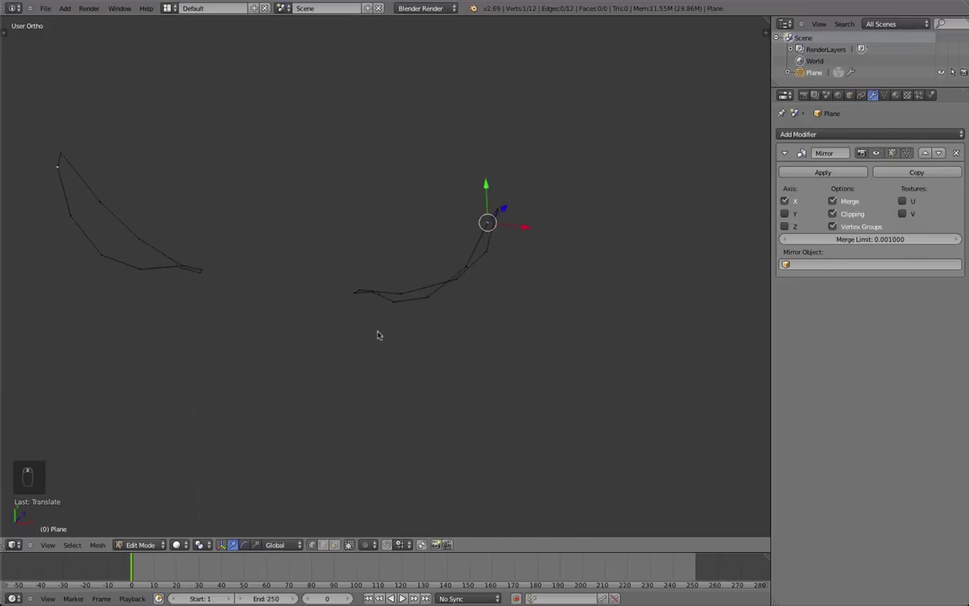
Move the two inner lower-eyelid vertices slightly back along the Y axis in top view and fine-tune them in right view.
{"action": "key", "text": "KP_7"}
{"action": "scroll", "coordinate": [389, 296], "scroll_direction": "up", "scroll_amount": 1}
{"action": "right_click", "coordinate": [397, 283], "text": "shift"}
{"action": "key", "text": "g"}
{"action": "key", "text": "y"}
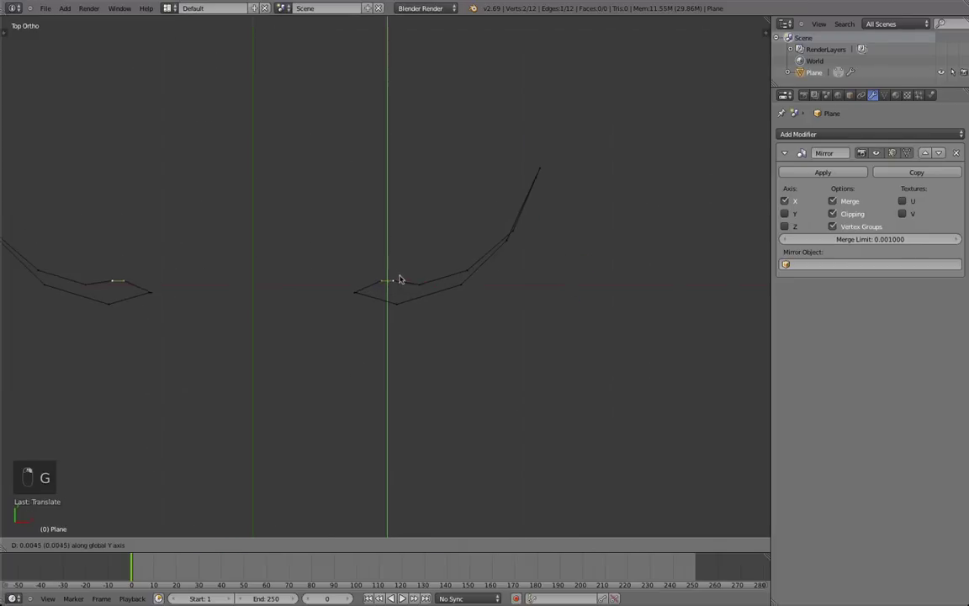
{"action": "left_click", "coordinate": [390, 280]}
{"action": "mouse_move", "coordinate": [357, 300]}
{"action": "middle_mouse_down"}
{"action": "mouse_move", "coordinate": [376, 294]}
{"action": "mouse_move", "coordinate": [353, 234]}
{"action": "mouse_move", "coordinate": [292, 303]}
{"action": "mouse_move", "coordinate": [502, 255]}
{"action": "mouse_move", "coordinate": [435, 352]}
{"action": "mouse_move", "coordinate": [406, 337]}
{"action": "middle_mouse_up"}
{"action": "key", "text": "KP_3"}
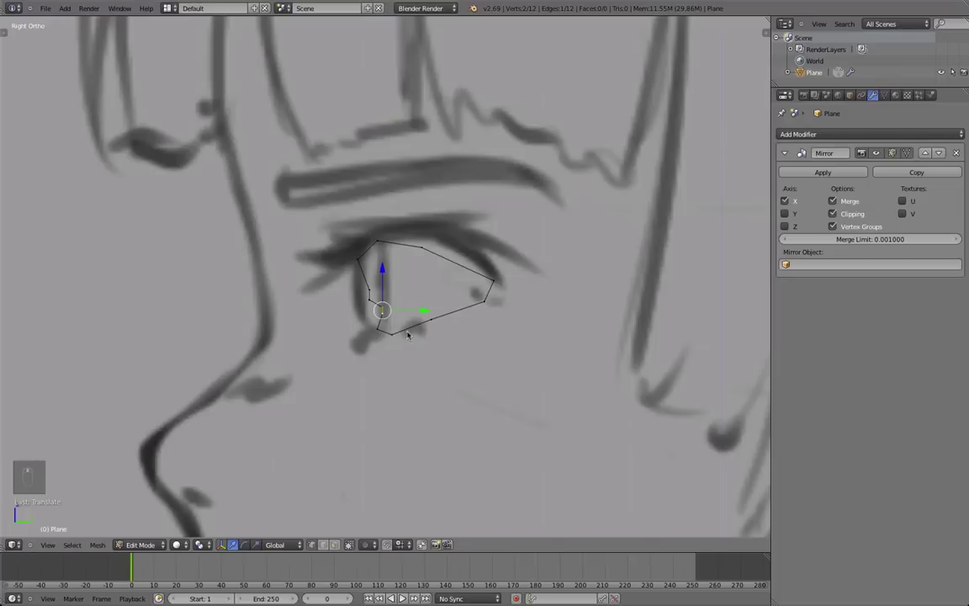
{"action": "key", "text": "g"}
{"action": "key", "text": "z"}
{"action": "left_click", "coordinate": [412, 334]}
Move the lower inner-corner vertex back along the Y axis, followed by both inner-corner vertices together.
{"action": "right_click", "coordinate": [371, 300]}
{"action": "key", "text": "g"}
{"action": "key", "text": "y"}
{"action": "left_click", "coordinate": [380, 300]}
{"action": "right_click", "coordinate": [369, 290], "text": "shift"}
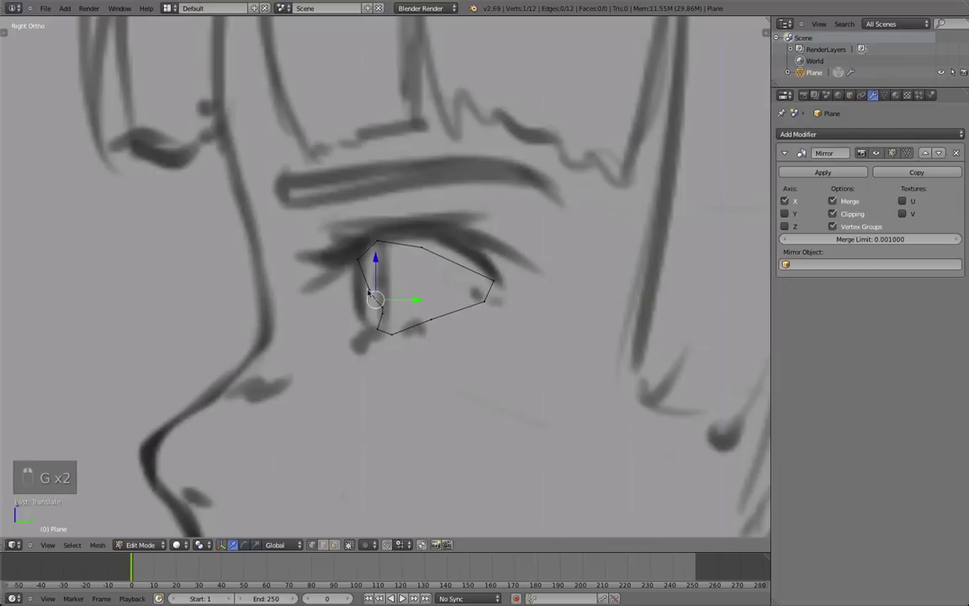
{"action": "key", "text": "g"}
{"action": "key", "text": "y"}
{"action": "left_click", "coordinate": [375, 293]}
{"action": "mouse_move", "coordinate": [372, 292]}
{"action": "middle_mouse_down"}
{"action": "mouse_move", "coordinate": [379, 350]}
{"action": "mouse_move", "coordinate": [434, 471]}
{"action": "mouse_move", "coordinate": [380, 474]}
{"action": "middle_mouse_up"}
In top view, shift the outermost lower-eyelid vertex inward and the outer upper-eyelid vertex outward along the X axis.
{"action": "key", "text": "KP_7"}
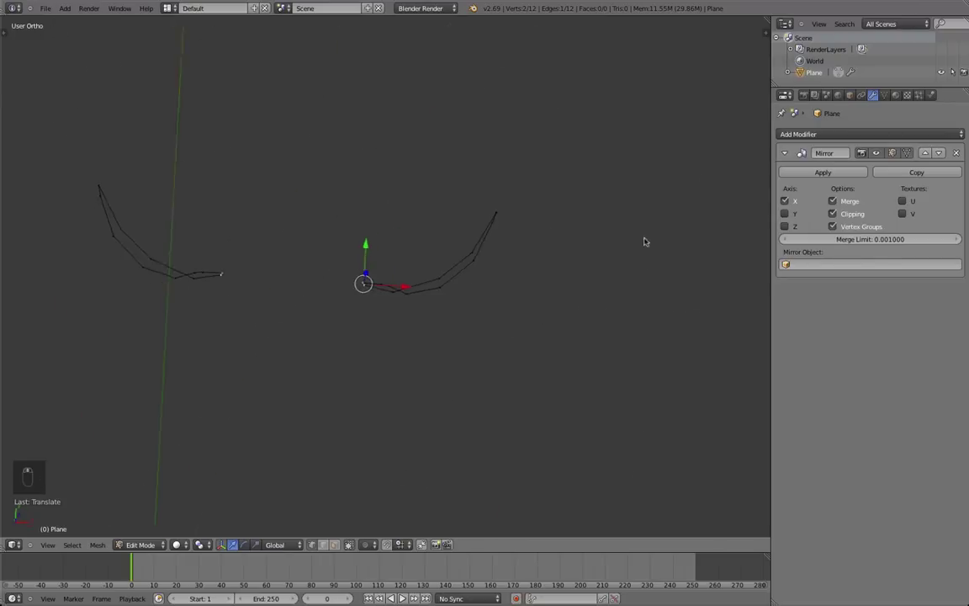
{"action": "key", "text": "a"}
{"action": "scroll", "coordinate": [434, 287], "scroll_direction": "up", "scroll_amount": 2}
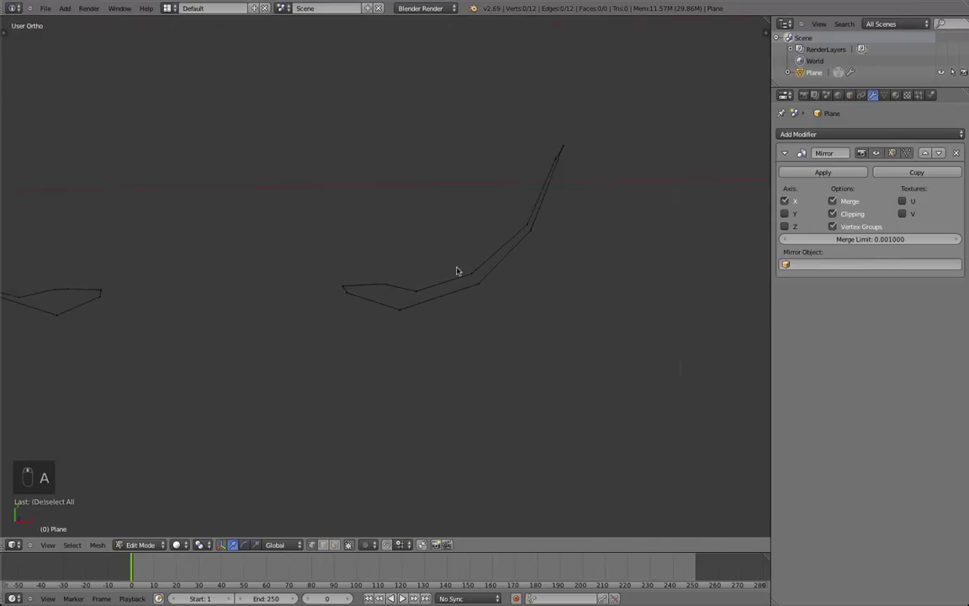
{"action": "key", "text": "KP_7"}
{"action": "right_click", "coordinate": [539, 224]}
{"action": "key", "text": "g"}
{"action": "key", "text": "x"}
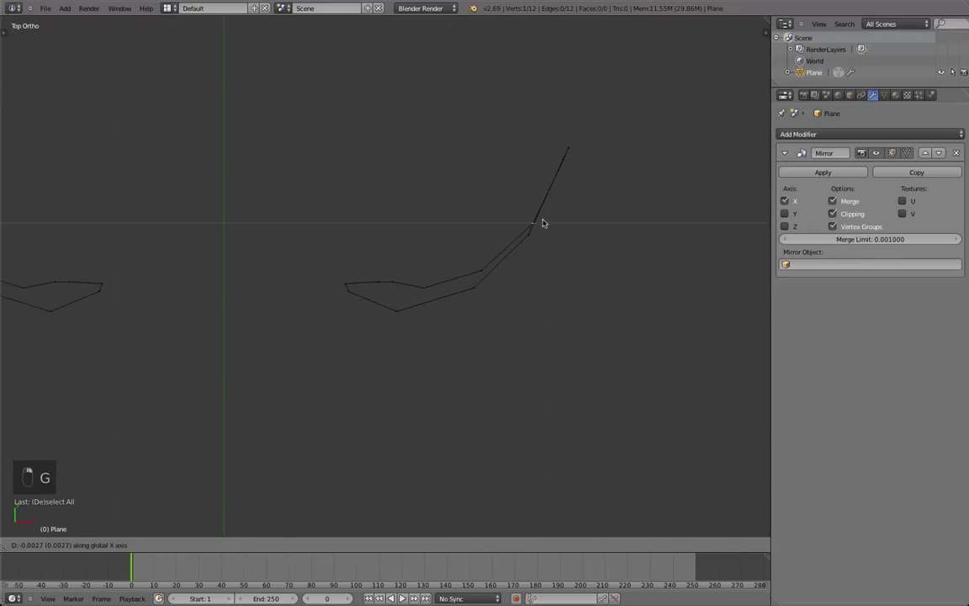
{"action": "left_click", "coordinate": [540, 225]}
{"action": "key", "text": "g"}
{"action": "key", "text": "x"}
{"action": "left_click", "coordinate": [532, 225]}
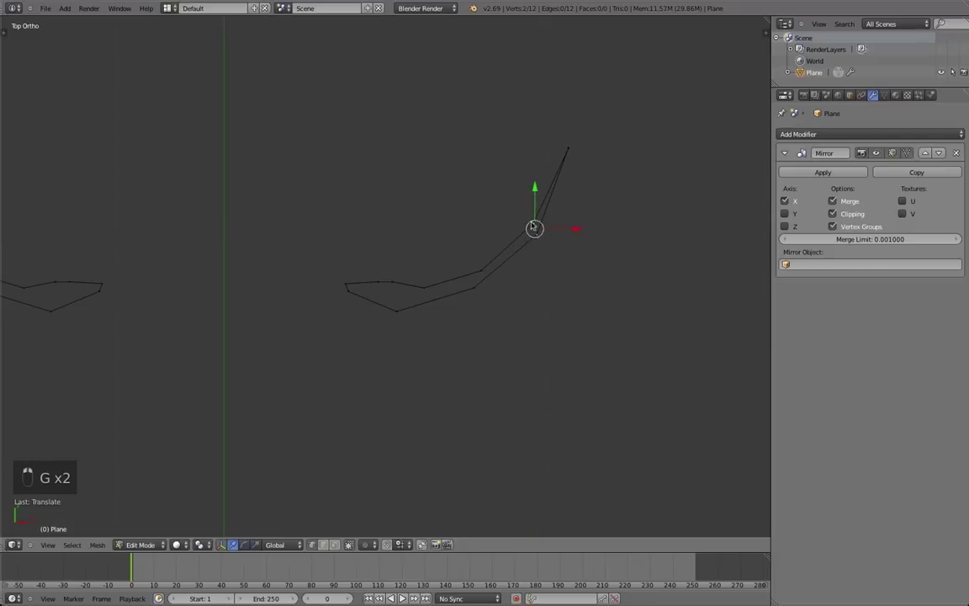
Nudge the outermost upper- and lower-eyelid vertices together along the Y axis and inspect the outline from an angle.
{"action": "key", "text": "g"}
{"action": "key", "text": "y"}
{"action": "left_click", "coordinate": [534, 227]}
{"action": "scroll", "coordinate": [251, 190], "scroll_direction": "down", "scroll_amount": 4}
{"action": "middle_click_drag", "start_coordinate": [391, 294], "coordinate": [397, 86]}
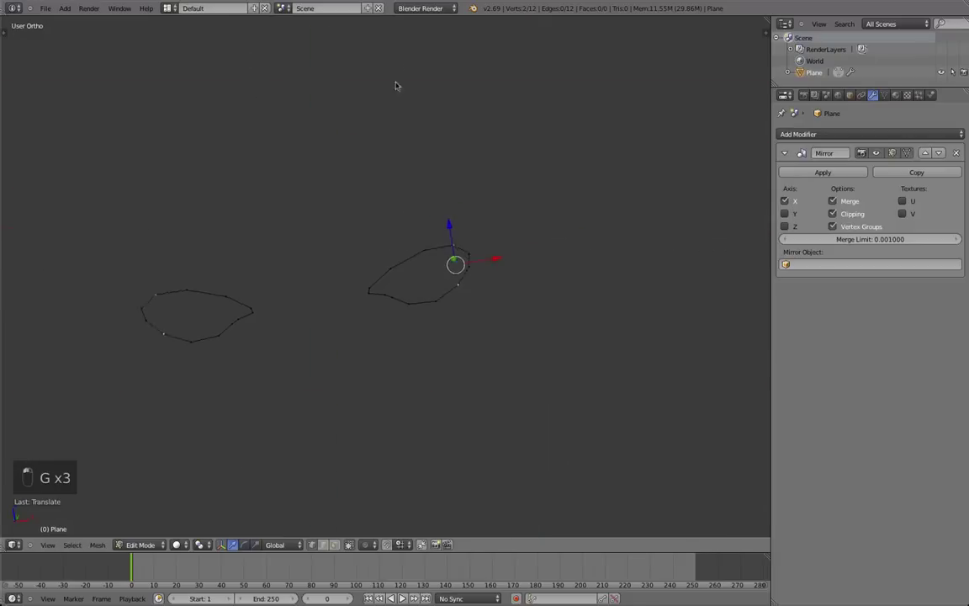
{"action": "middle_click_drag", "start_coordinate": [356, 378], "coordinate": [542, 231]}
Fine-tune the positions of the two outer lower-eyelid vertices against the side reference in right orthographic view.
{"action": "key", "text": "KP_3"}
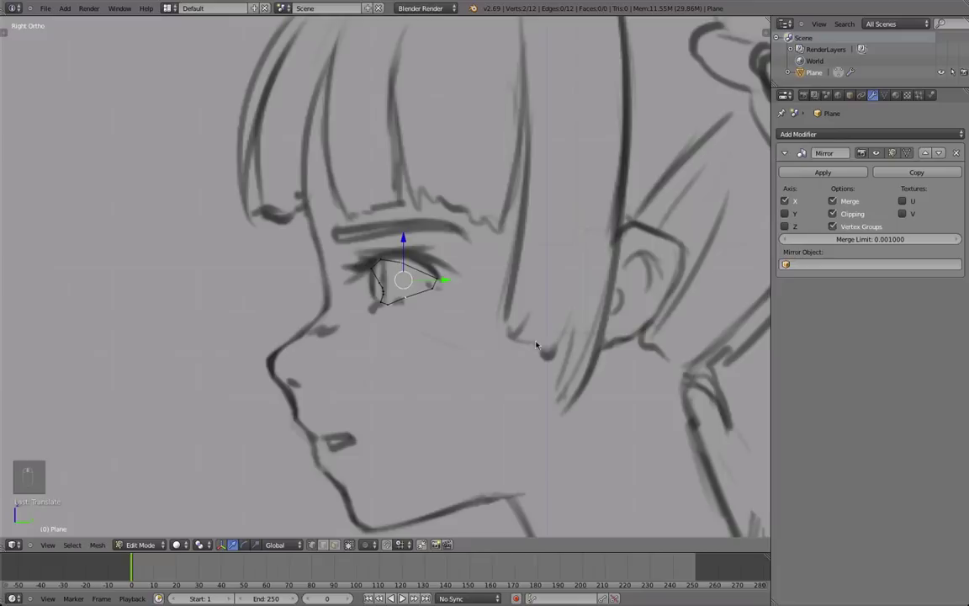
{"action": "scroll", "coordinate": [379, 342], "scroll_direction": "up", "scroll_amount": 5}
{"action": "key", "text": "g"}
{"action": "left_click", "coordinate": [398, 349]}
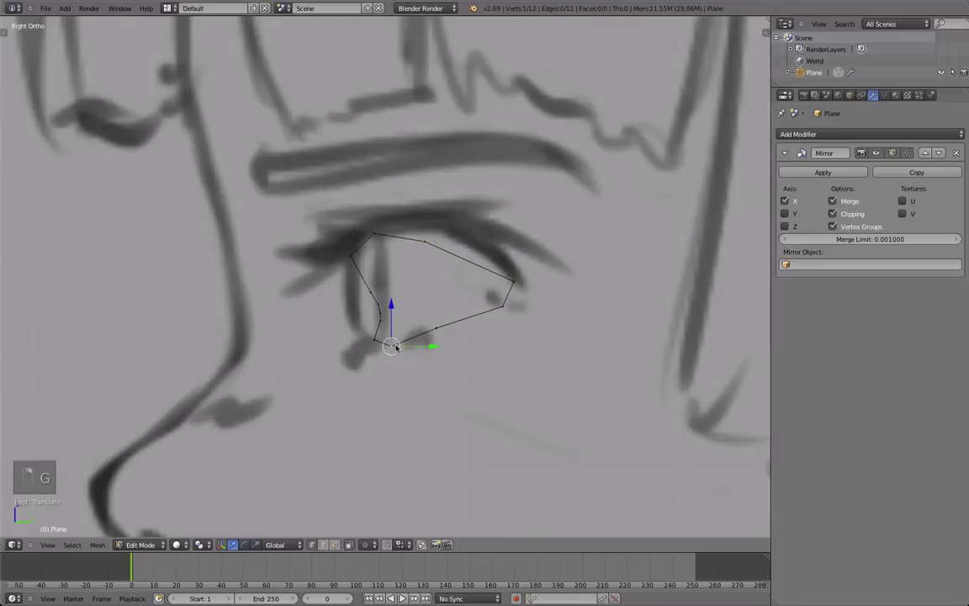
{"action": "right_click", "coordinate": [424, 325]}
{"action": "key", "text": "g"}
{"action": "left_click", "coordinate": [428, 327]}
{"action": "key", "text": "g"}
{"action": "middle_click", "coordinate": [433, 327]}
{"action": "left_click", "coordinate": [435, 326]}
{"action": "middle_click_drag", "start_coordinate": [351, 324], "coordinate": [445, 288]}
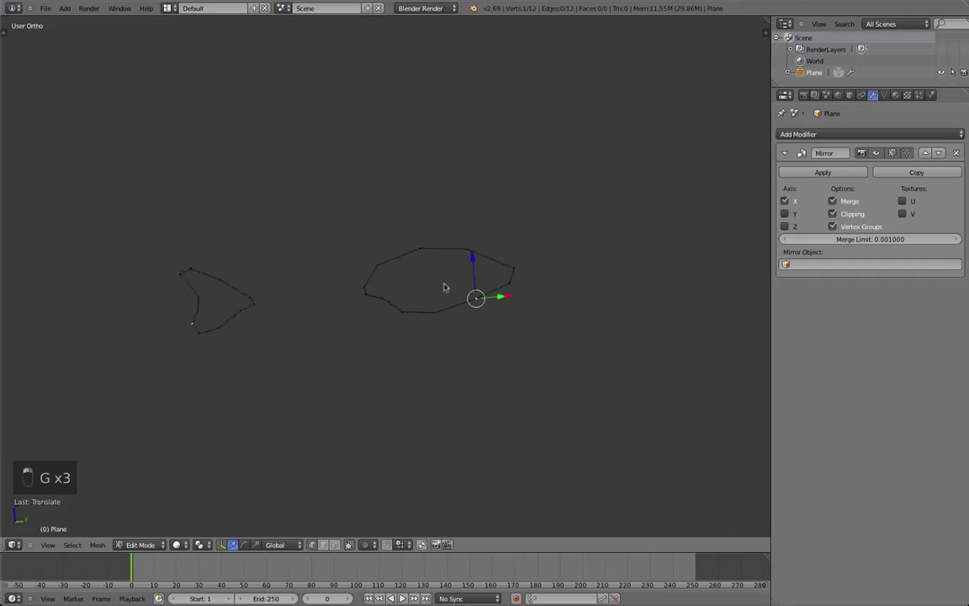
Return to Object Mode and add a Subdivision Surface modifier to the mirrored eye outline.
{"action": "key", "text": "Tab"}
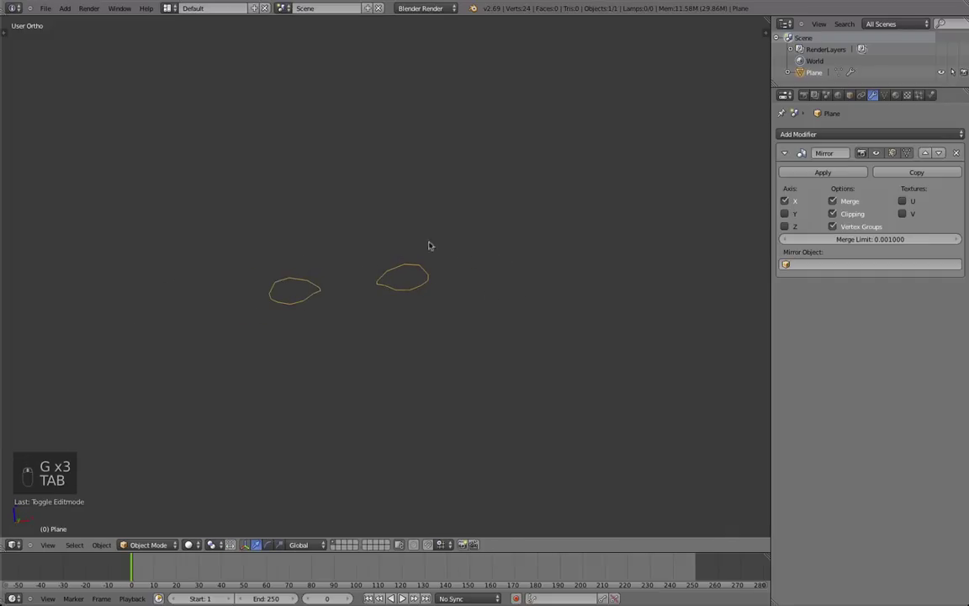
{"action": "left_click", "coordinate": [866, 134]}
{"action": "left_click", "coordinate": [715, 280]}
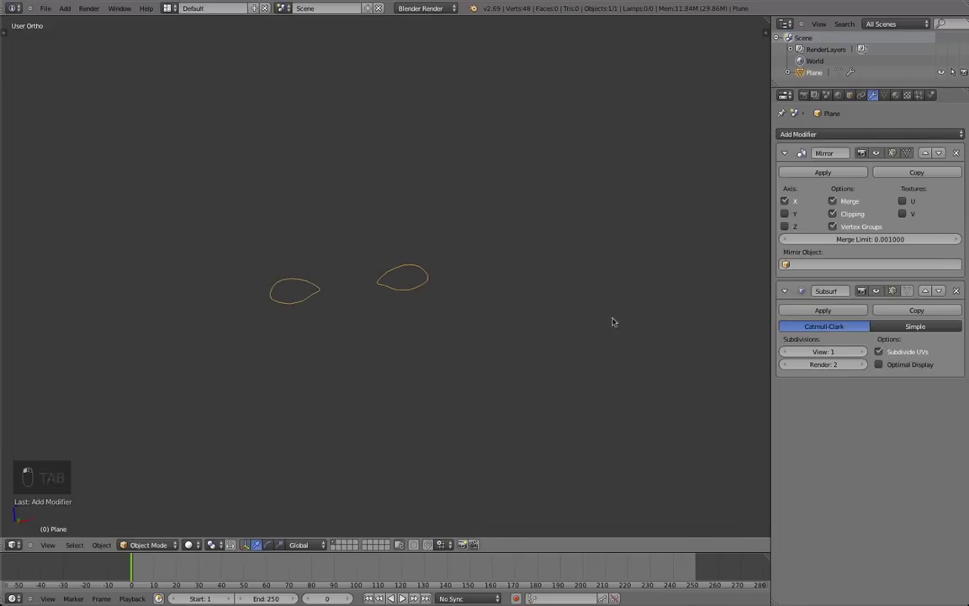
Maximize the 3D viewport and inspect the smoothed eye outlines from several angles.
{"action": "middle_click_drag", "start_coordinate": [613, 322], "coordinate": [519, 374]}
{"action": "key", "text": "shift+space"}
{"action": "middle_click_drag", "start_coordinate": [478, 340], "coordinate": [531, 325]}
{"action": "key", "text": "a"}
{"action": "key", "text": "a"}
{"action": "middle_click_drag", "start_coordinate": [530, 366], "coordinate": [568, 340]}
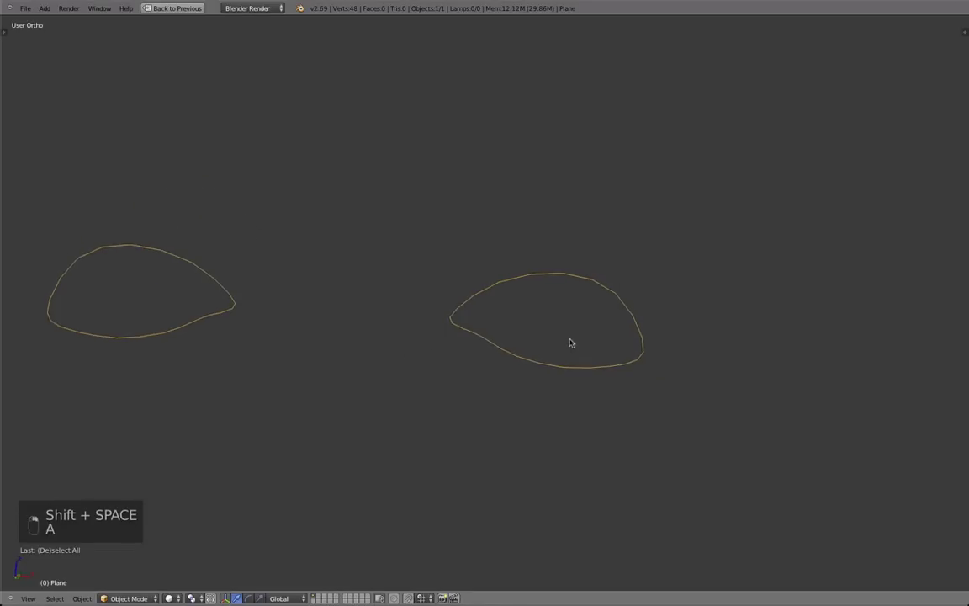
In front view, edit the mesh and nudge the inner upper-eyelid vertex slightly up onto the reference's lid line.
{"action": "key", "text": "KP_1"}
{"action": "scroll", "coordinate": [516, 309], "scroll_direction": "up", "scroll_amount": 3}
{"action": "key", "text": "Tab"}
{"action": "right_click", "coordinate": [492, 285]}
{"action": "key", "text": "g"}
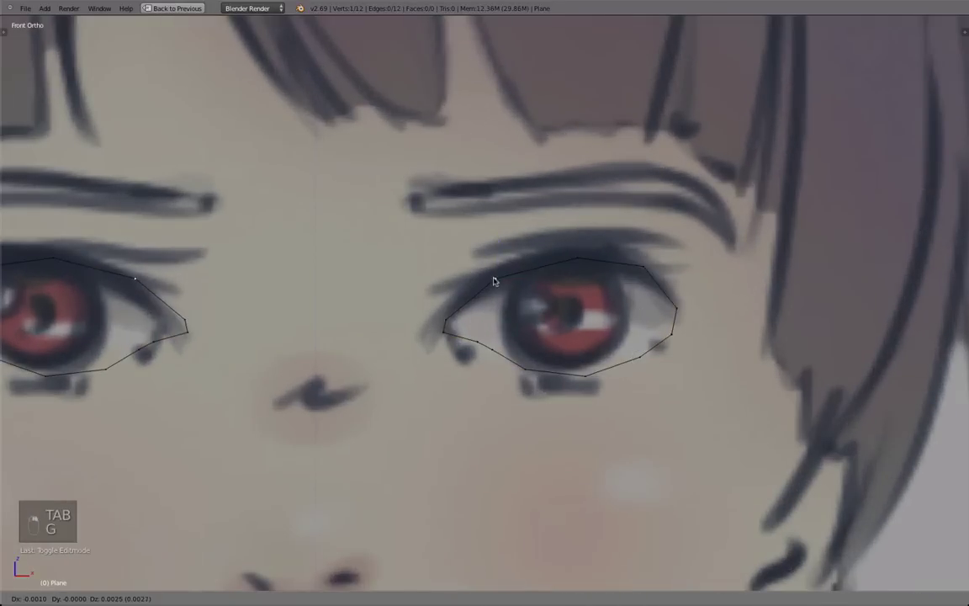
{"action": "left_click", "coordinate": [495, 280]}
{"action": "scroll", "coordinate": [506, 325], "scroll_direction": "down", "scroll_amount": 3}
{"action": "scroll", "coordinate": [536, 284], "scroll_direction": "up", "scroll_amount": 2}
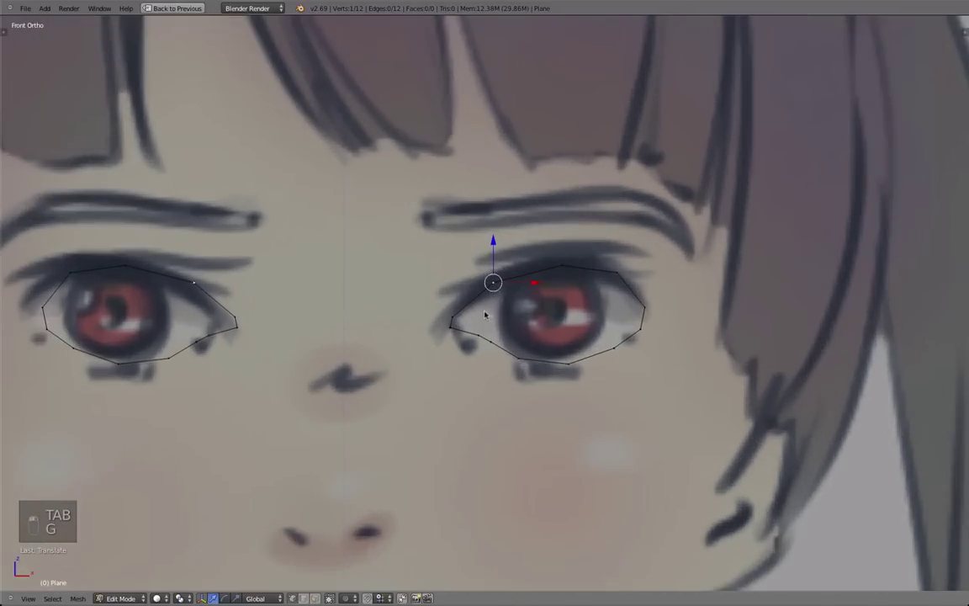
{"action": "scroll", "coordinate": [557, 347], "scroll_direction": "down", "scroll_amount": 2}
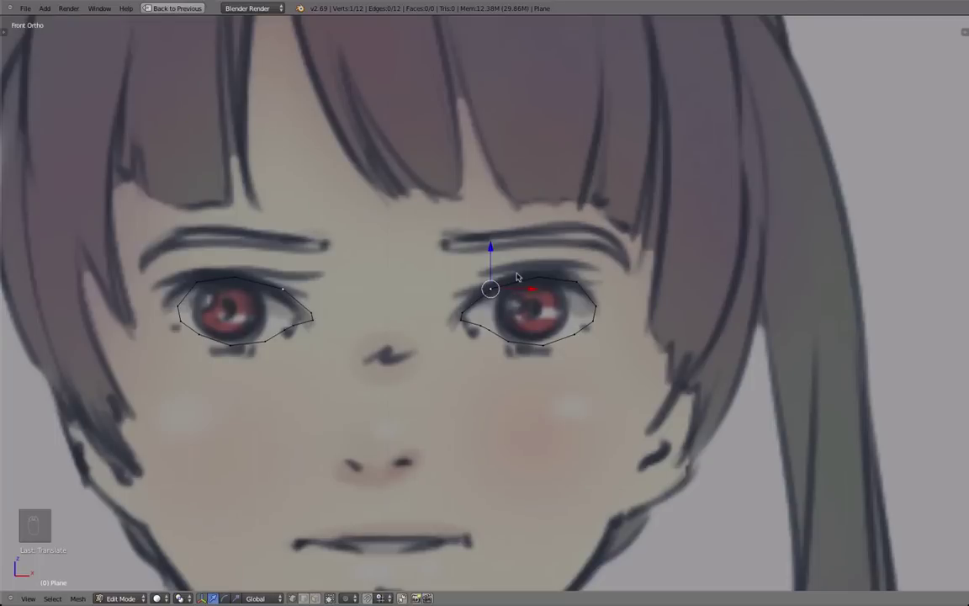
Extrude the whole eye outline and scale the new edge loop outward to form a ring of faces.
{"action": "key", "text": "a"}
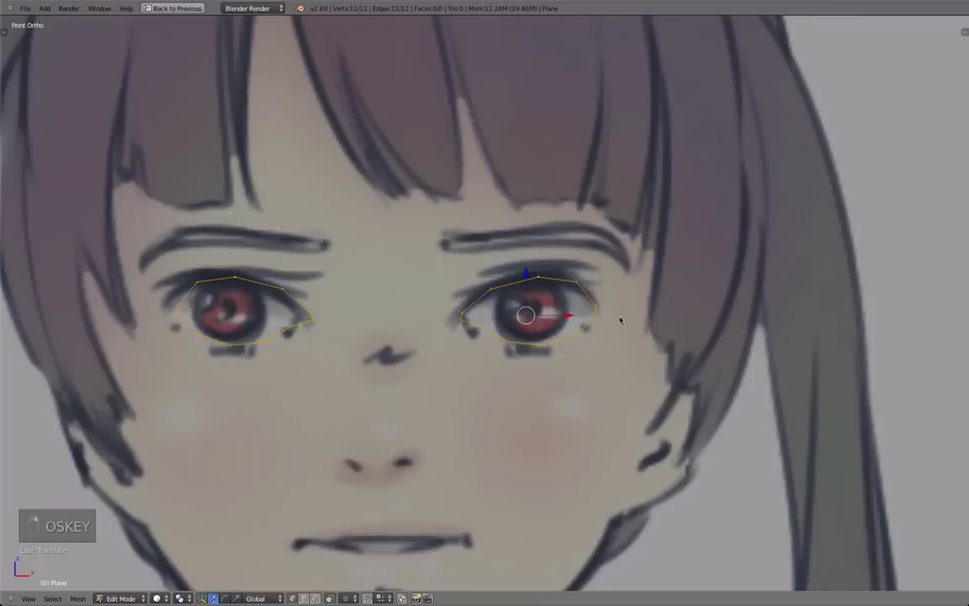
{"action": "scroll", "coordinate": [588, 372], "scroll_direction": "up", "scroll_amount": 2}
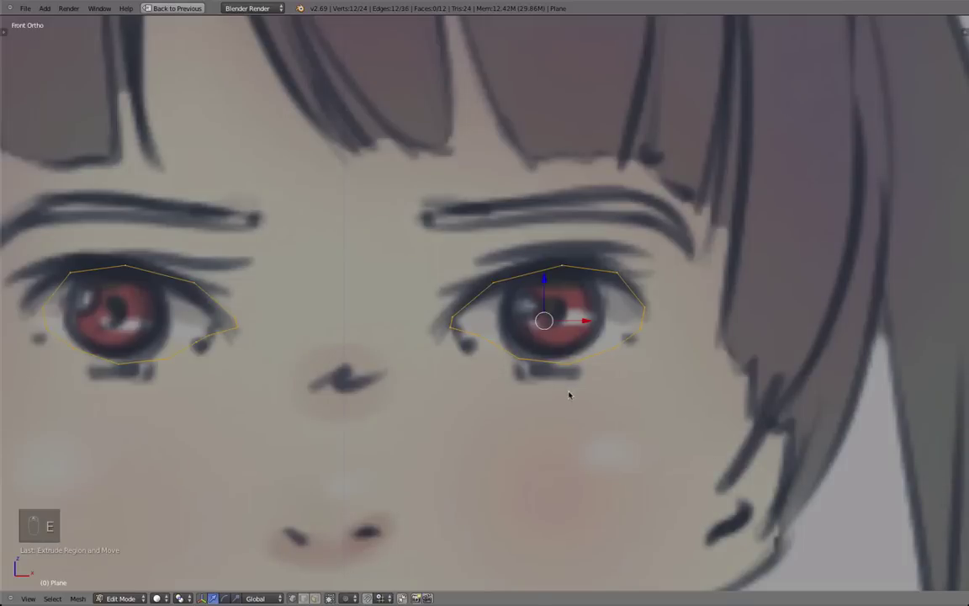
{"action": "key", "text": "s"}
{"action": "left_click", "coordinate": [588, 411]}
Raise the outer loop's upper inner-corner vertex and its inner upper vertex toward the inner end of the eyebrow.
{"action": "right_click", "coordinate": [406, 320]}
{"action": "key", "text": "g"}
{"action": "left_click", "coordinate": [442, 269]}
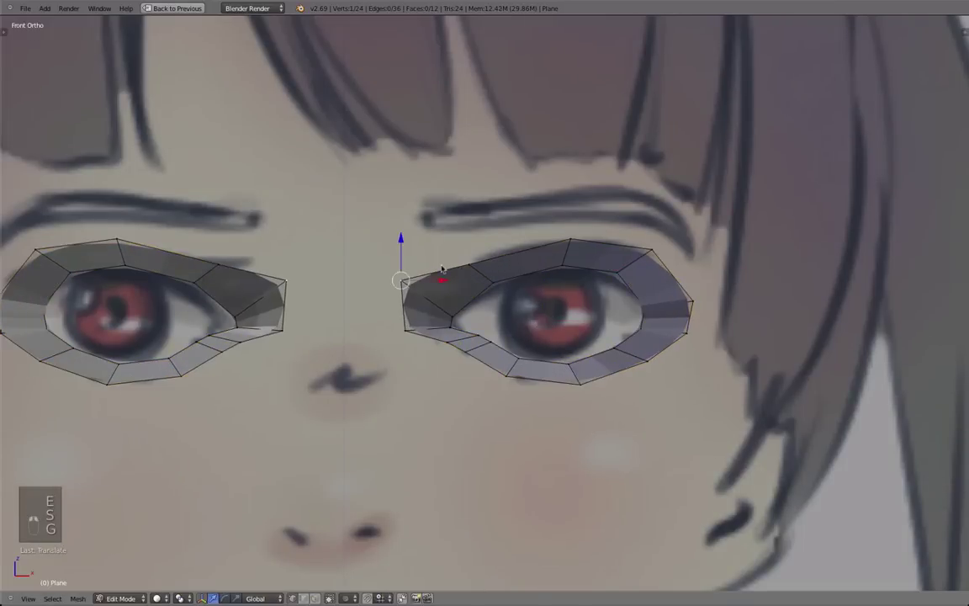
{"action": "right_click", "coordinate": [474, 264]}
{"action": "key", "text": "g"}
{"action": "left_click", "coordinate": [444, 237]}
Move the outer loop's top-centre, outer upper and upper outer-corner vertices up along the underside of the eyebrow.
{"action": "right_click", "coordinate": [572, 239]}
{"action": "key", "text": "g"}
{"action": "left_click", "coordinate": [561, 216]}
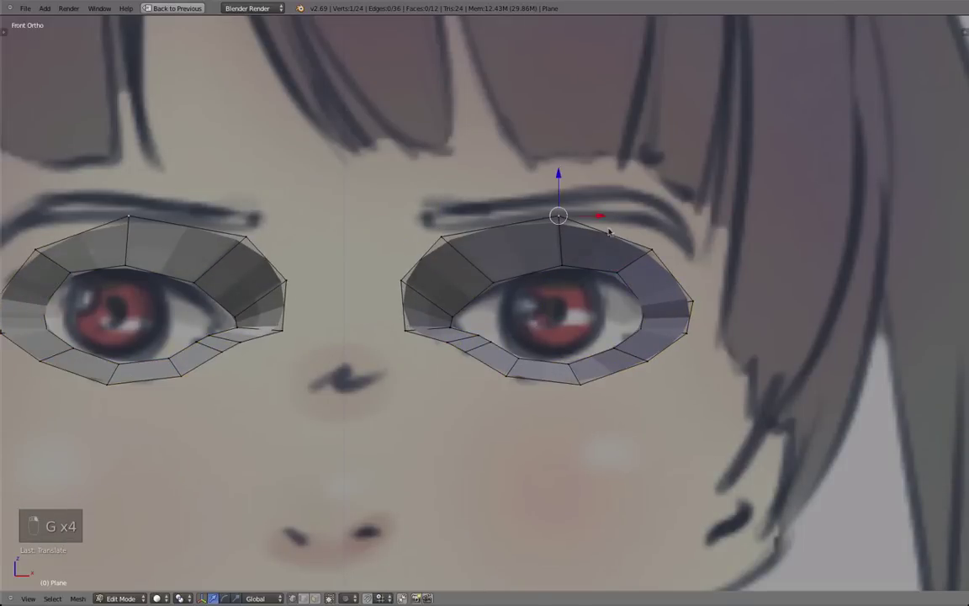
{"action": "key", "text": "g"}
{"action": "left_click", "coordinate": [648, 217]}
{"action": "right_click", "coordinate": [701, 304]}
{"action": "key", "text": "g"}
{"action": "left_click", "coordinate": [704, 270]}
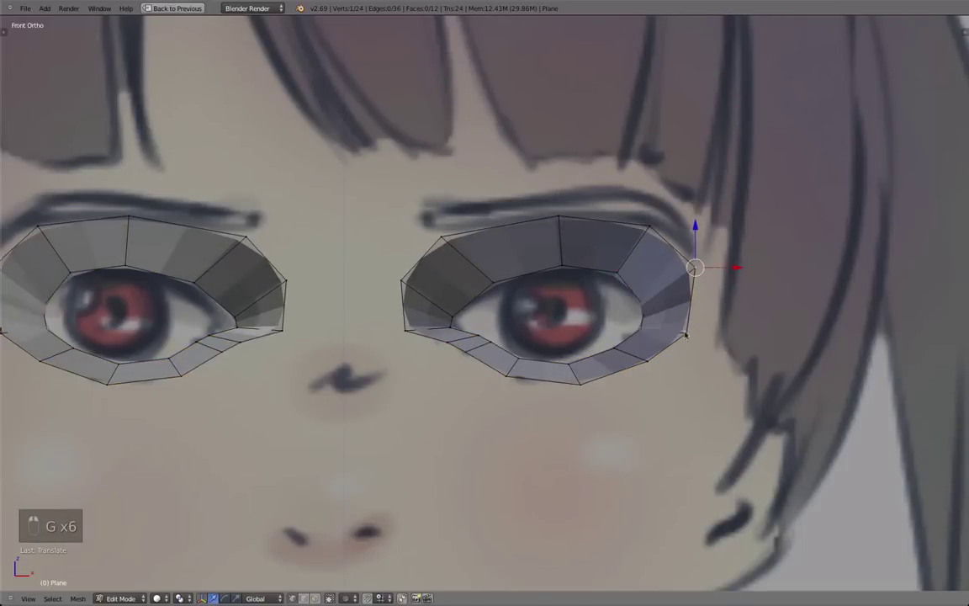
Move the outer loop's outer side vertex slightly outward and its lower outer vertex down onto the cheek.
{"action": "right_click", "coordinate": [690, 336]}
{"action": "key", "text": "g"}
{"action": "left_click", "coordinate": [702, 345]}
{"action": "right_click", "coordinate": [655, 360]}
{"action": "key", "text": "g"}
{"action": "left_click", "coordinate": [673, 406]}
{"action": "key", "text": "g"}
{"action": "left_click", "coordinate": [697, 440]}
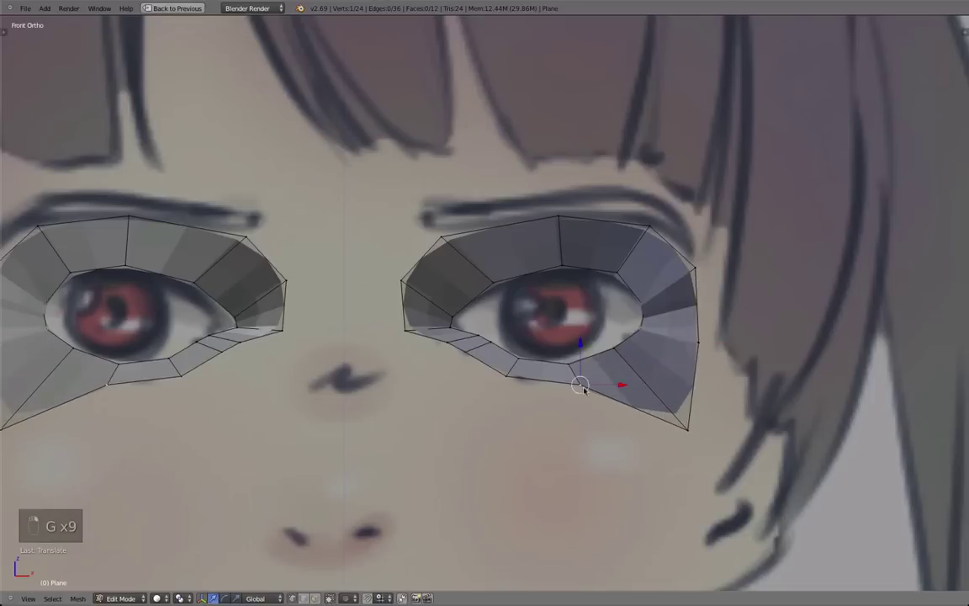
Lower the outer loop's bottom-centre vertex and the bottom vertex just inward of it onto the upper cheek.
{"action": "key", "text": "g"}
{"action": "left_click", "coordinate": [571, 446]}
{"action": "key", "text": "g"}
{"action": "left_click", "coordinate": [479, 443]}
Spread the outer loop's two lower inner vertices down and toward the nose, and move its inner-corner vertex toward the nose bridge.
{"action": "right_click", "coordinate": [457, 357]}
{"action": "key", "text": "g"}
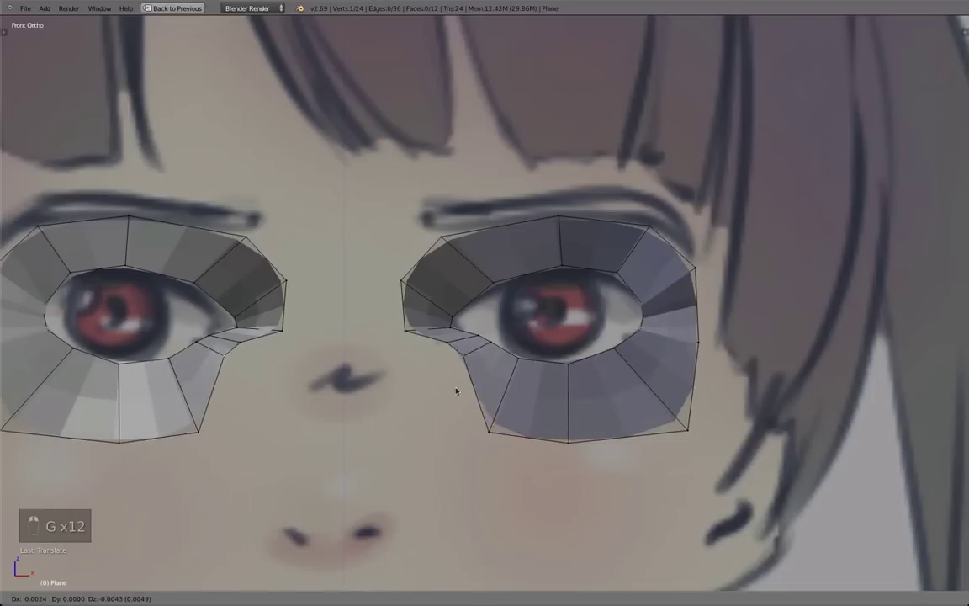
{"action": "left_click", "coordinate": [433, 420]}
{"action": "right_click", "coordinate": [434, 342]}
{"action": "key", "text": "g"}
{"action": "left_click", "coordinate": [400, 386]}
{"action": "key", "text": "g"}
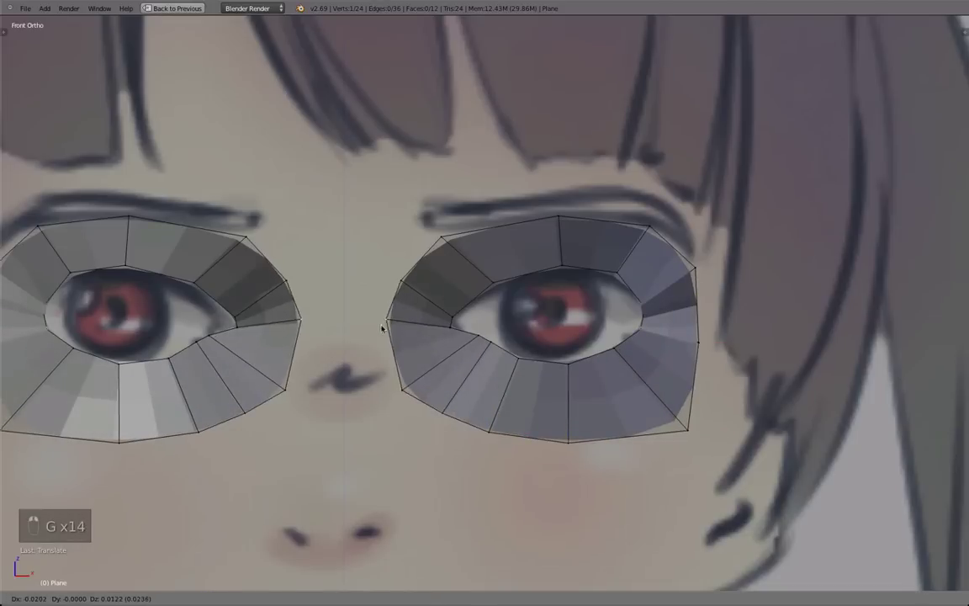
{"action": "left_click", "coordinate": [385, 325]}
Shift the outer loop's upper inner-corner vertex slightly inward and raise its inner upper vertex to the inner end of the eyebrow.
{"action": "scroll", "coordinate": [433, 285], "scroll_direction": "down", "scroll_amount": 3}
{"action": "right_click", "coordinate": [434, 285]}
{"action": "key", "text": "g"}
{"action": "left_click", "coordinate": [428, 280]}
{"action": "right_click", "coordinate": [465, 265]}
{"action": "key", "text": "g"}
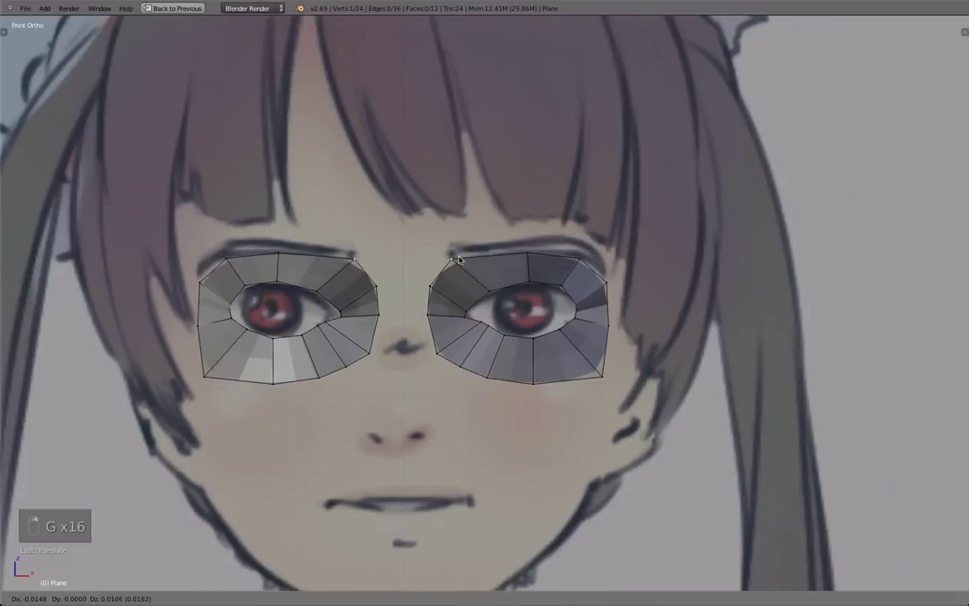
{"action": "left_click", "coordinate": [456, 257]}
Raise the outer loop's top-centre vertex to the eyebrow line and reposition the inner upper vertex outward along the brow.
{"action": "right_click", "coordinate": [539, 254]}
{"action": "key", "text": "g"}
{"action": "left_click", "coordinate": [539, 242]}
{"action": "right_click", "coordinate": [457, 258]}
{"action": "key", "text": "g"}
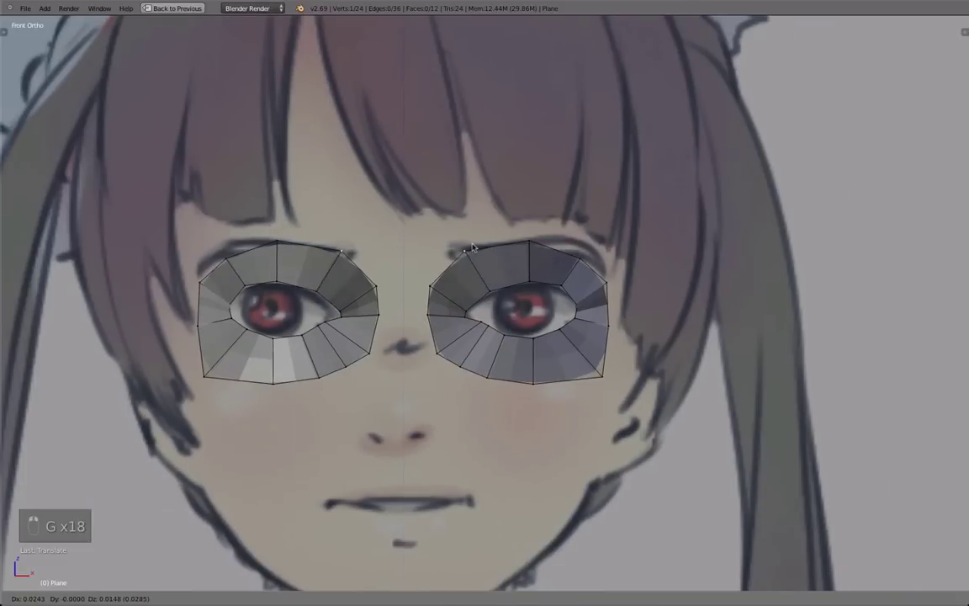
{"action": "left_click", "coordinate": [474, 249]}
Move the outer loop's outer upper and upper outer-corner vertices up and outward along the outer end of the eyebrow.
{"action": "right_click", "coordinate": [587, 256]}
{"action": "key", "text": "g"}
{"action": "left_click", "coordinate": [595, 248]}
{"action": "right_click", "coordinate": [607, 289]}
{"action": "key", "text": "g"}
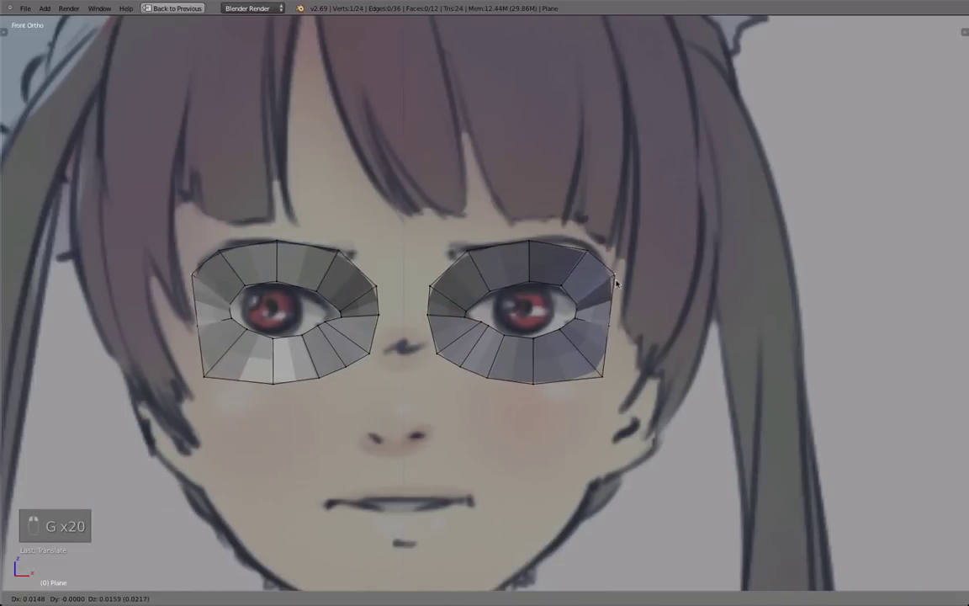
{"action": "left_click", "coordinate": [615, 281]}
Push the outer side vertex further outward and pull the lower outer vertex up and in to round the outline.
{"action": "right_click", "coordinate": [616, 330]}
{"action": "key", "text": "g"}
{"action": "left_click", "coordinate": [630, 334]}
{"action": "right_click", "coordinate": [605, 371]}
{"action": "key", "text": "g"}
{"action": "left_click", "coordinate": [598, 364]}
Lower the outer loop's bottom-centre and lower inner vertices so the underside follows an even rounded curve.
{"action": "right_click", "coordinate": [539, 386]}
{"action": "key", "text": "g"}
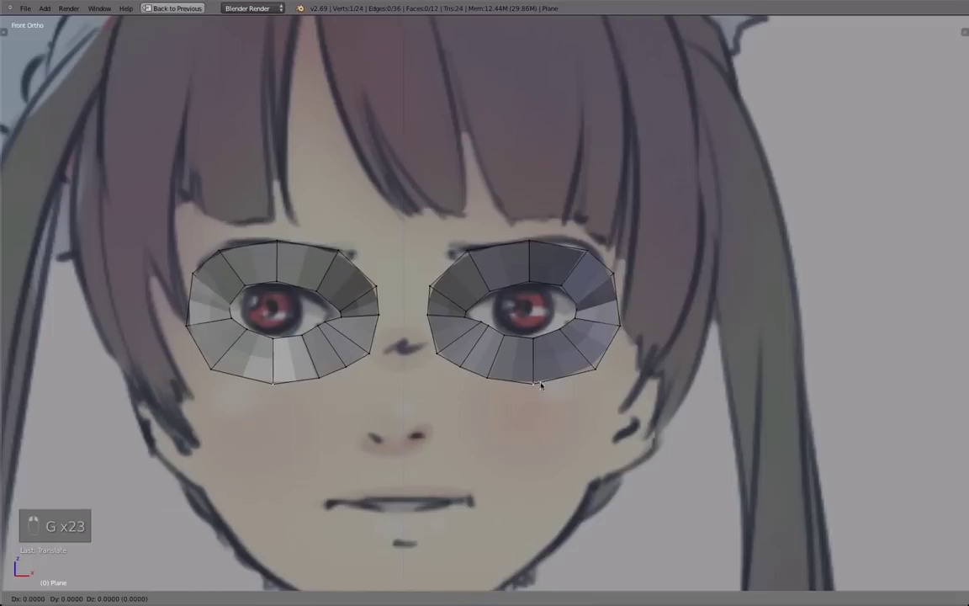
{"action": "left_click", "coordinate": [542, 395]}
{"action": "right_click", "coordinate": [491, 387]}
{"action": "key", "text": "g"}
{"action": "left_click", "coordinate": [450, 385]}
{"action": "key", "text": "g"}
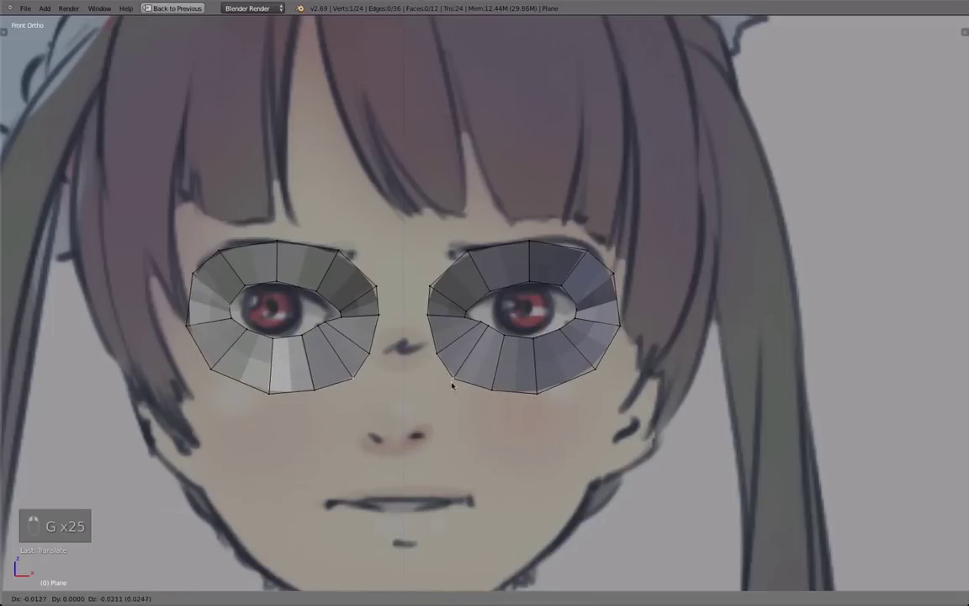
{"action": "left_click", "coordinate": [455, 384]}
Examine the eye ring's overall shape from an angled view in object mode, then return to editing the mesh.
{"action": "scroll", "coordinate": [504, 370], "scroll_direction": "down", "scroll_amount": 3}
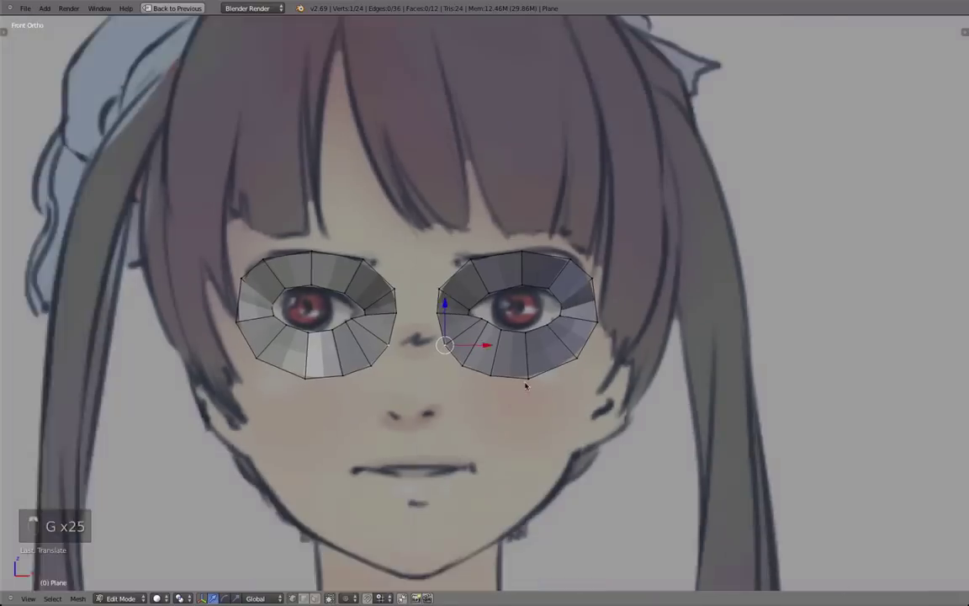
{"action": "scroll", "coordinate": [544, 345], "scroll_direction": "up", "scroll_amount": 2}
{"action": "middle_click_drag", "start_coordinate": [600, 328], "coordinate": [528, 323]}
{"action": "key", "text": "Tab"}
{"action": "key", "text": "a"}
{"action": "key", "text": "a"}
{"action": "scroll", "coordinate": [480, 321], "scroll_direction": "up", "scroll_amount": 4}
{"action": "key", "text": "Tab"}
In side view, move the outer loop's inner-corner vertex forward along the Y axis toward the nose bridge.
{"action": "key", "text": "KP_3"}
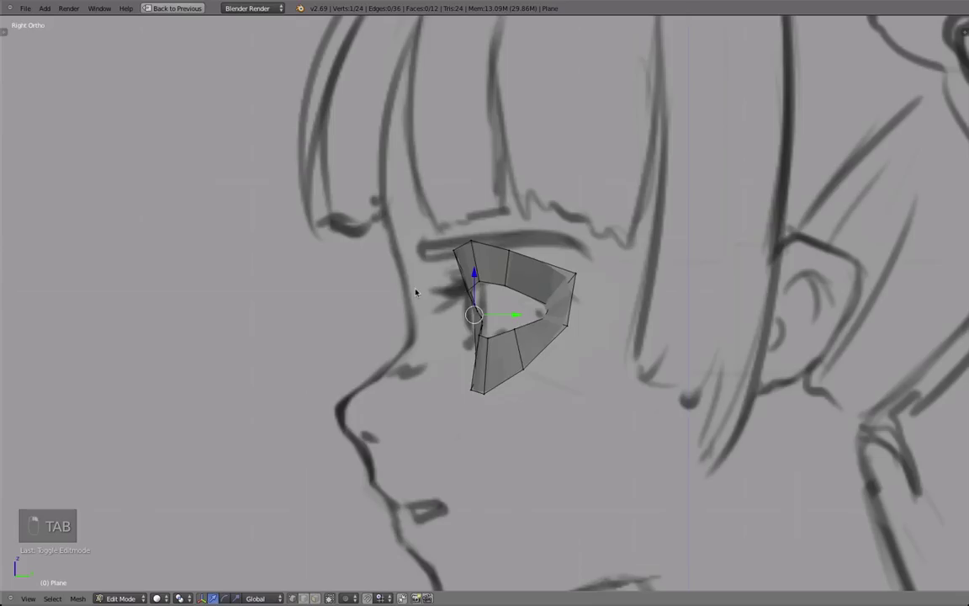
{"action": "key", "text": "g"}
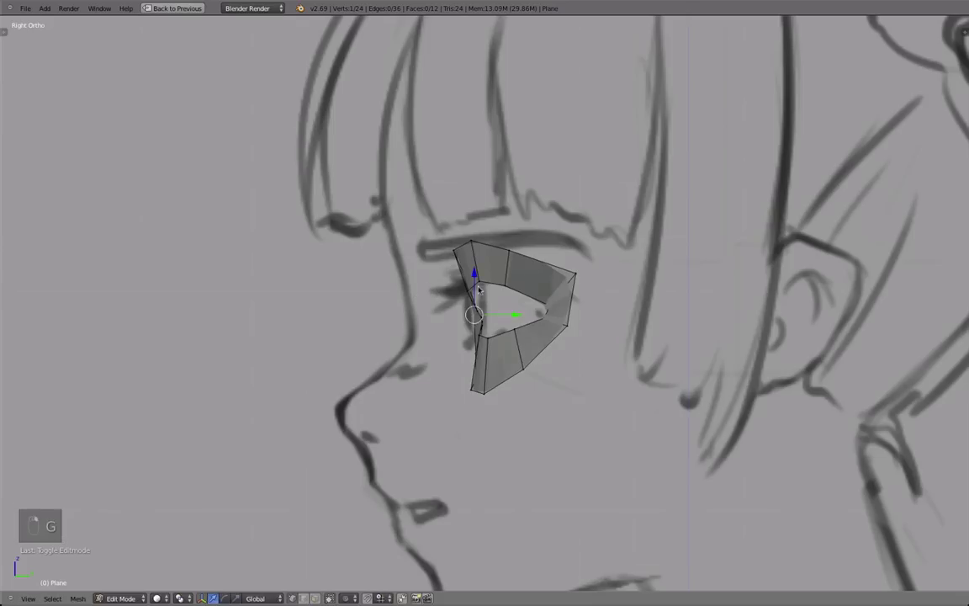
{"action": "scroll", "coordinate": [488, 289], "scroll_direction": "up", "scroll_amount": 1}
{"action": "key", "text": "g"}
{"action": "middle_click", "coordinate": [458, 289]}
{"action": "left_click", "coordinate": [437, 287]}
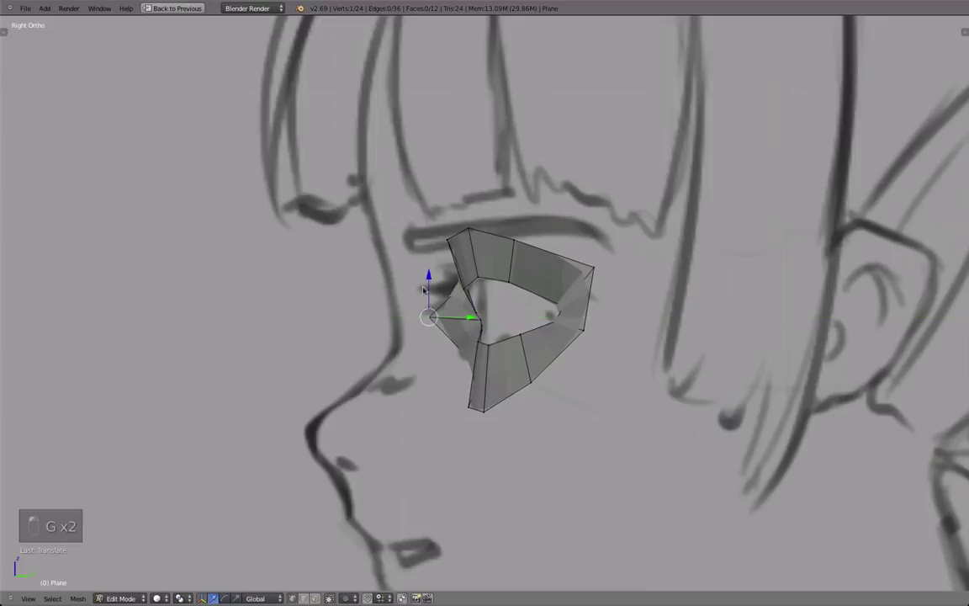
Move the outer loop's upper inner-corner and inner upper vertices forward along the Y axis, to the front end of the eyebrow.
{"action": "middle_click_drag", "start_coordinate": [423, 286], "coordinate": [455, 291]}
{"action": "right_click", "coordinate": [424, 287]}
{"action": "key", "text": "KP_3"}
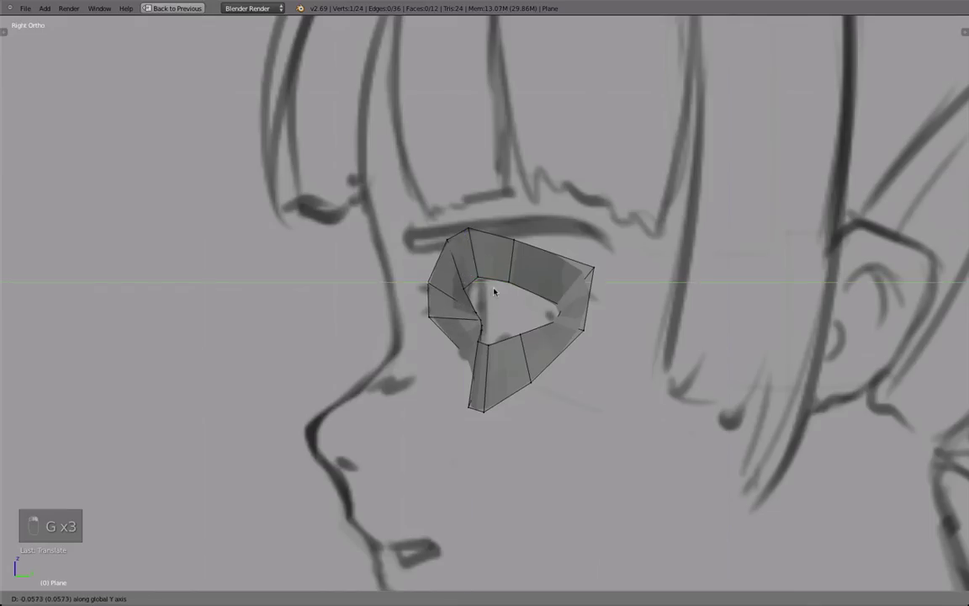
{"action": "key", "text": "g"}
{"action": "mouse_move", "coordinate": [443, 241]}
{"action": "middle_mouse_down"}
{"action": "mouse_move", "coordinate": [521, 264]}
{"action": "mouse_move", "coordinate": [624, 272]}
{"action": "middle_mouse_up"}
{"action": "key", "text": "KP_1"}
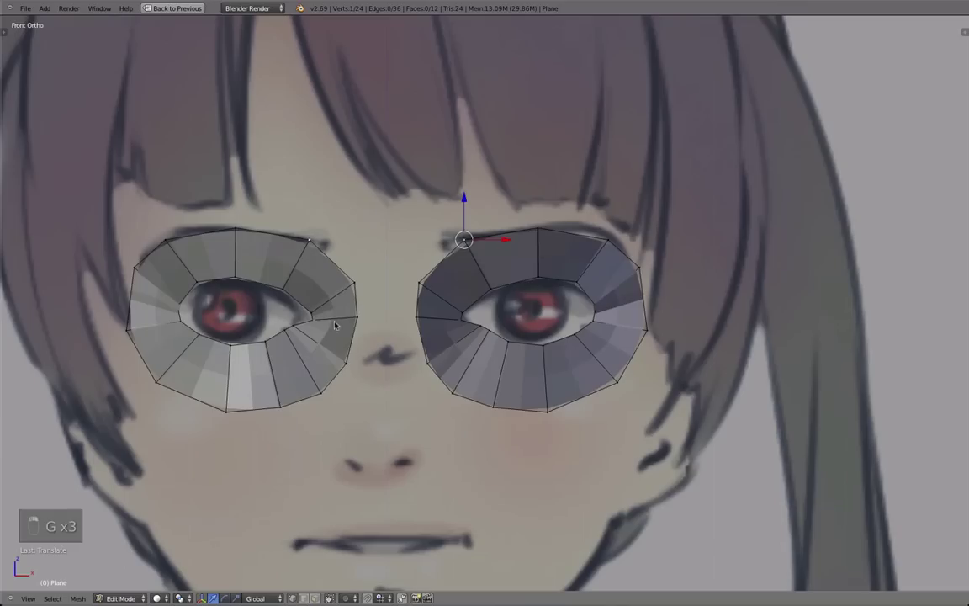
{"action": "key", "text": "g"}
{"action": "middle_click", "coordinate": [454, 244]}
{"action": "left_click", "coordinate": [451, 242]}
Ease the inner-corner vertex slightly back and fine-tune the upper inner-corner vertex's depth along the Y axis.
{"action": "scroll", "coordinate": [425, 238], "scroll_direction": "down", "scroll_amount": 2}
{"action": "middle_click_drag", "start_coordinate": [420, 269], "coordinate": [274, 303], "text": "alt"}
{"action": "key", "text": "g"}
{"action": "left_click", "coordinate": [440, 297]}
{"action": "right_click", "coordinate": [441, 294]}
{"action": "key", "text": "g"}
{"action": "middle_click", "coordinate": [441, 294]}
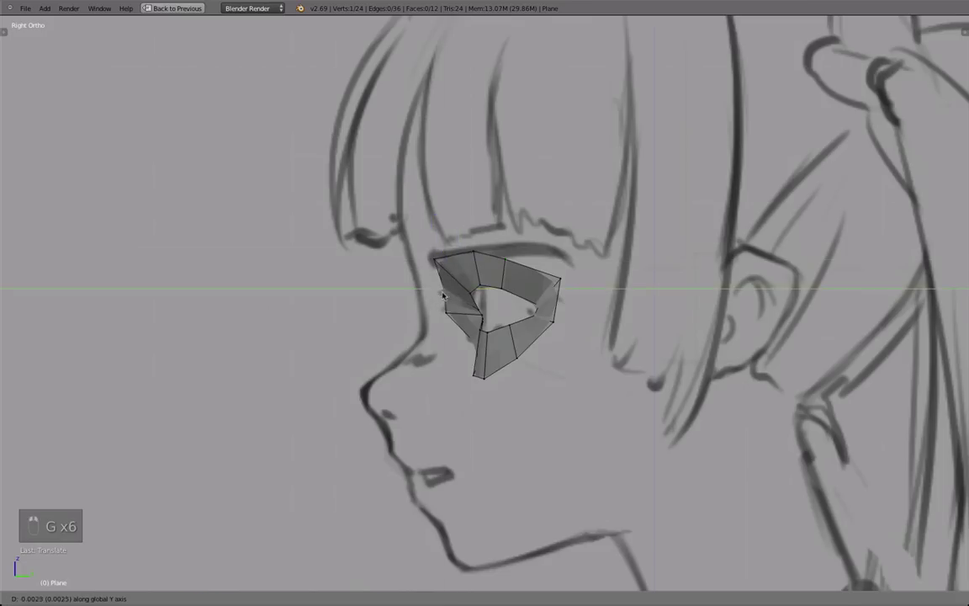
{"action": "left_click", "coordinate": [440, 293]}
Check the ring from an angle and shift the upper inner-corner vertex slightly back in side view.
{"action": "scroll", "coordinate": [439, 260], "scroll_direction": "down", "scroll_amount": 1}
{"action": "mouse_move", "coordinate": [441, 265]}
{"action": "middle_mouse_down"}
{"action": "mouse_move", "coordinate": [541, 341]}
{"action": "mouse_move", "coordinate": [611, 333]}
{"action": "mouse_move", "coordinate": [510, 318]}
{"action": "mouse_move", "coordinate": [471, 298]}
{"action": "middle_mouse_up"}
{"action": "scroll", "coordinate": [609, 331], "scroll_direction": "up", "scroll_amount": 2}
{"action": "key", "text": "KP_3"}
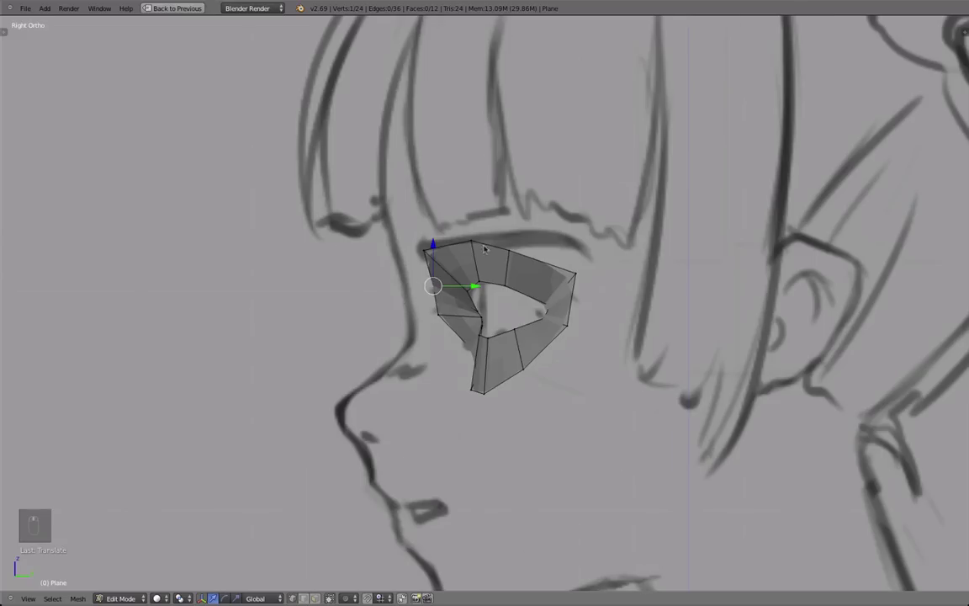
{"action": "scroll", "coordinate": [437, 290], "scroll_direction": "up", "scroll_amount": 1}
{"action": "key", "text": "g"}
{"action": "left_click", "coordinate": [438, 294]}
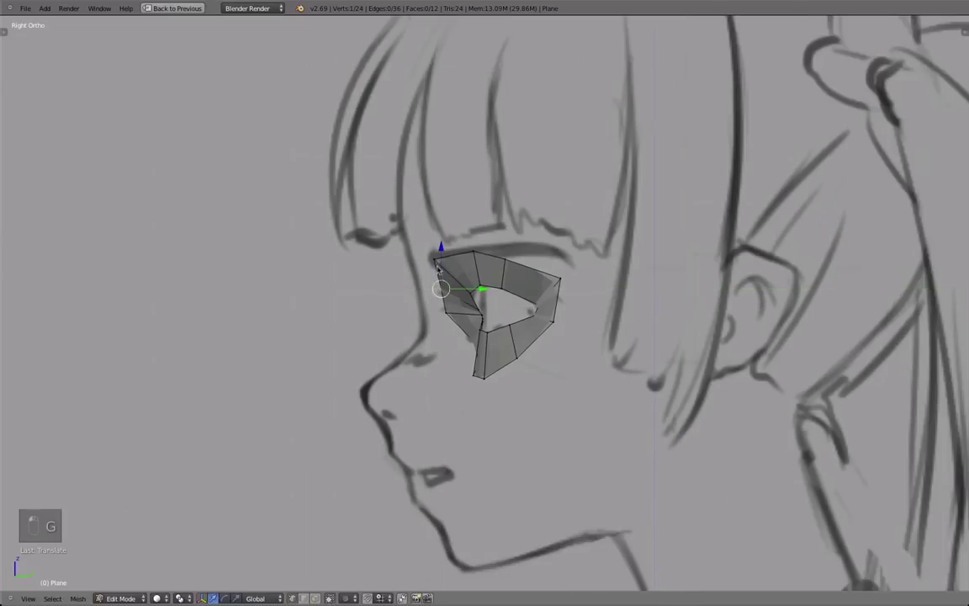
Nudge the inner upper vertex slightly back and move the top-centre vertex forward along the Y axis in side view.
{"action": "right_click", "coordinate": [437, 263]}
{"action": "key", "text": "g"}
{"action": "middle_click", "coordinate": [441, 264]}
{"action": "left_click", "coordinate": [443, 264]}
{"action": "key", "text": "g"}
{"action": "middle_click", "coordinate": [481, 256]}
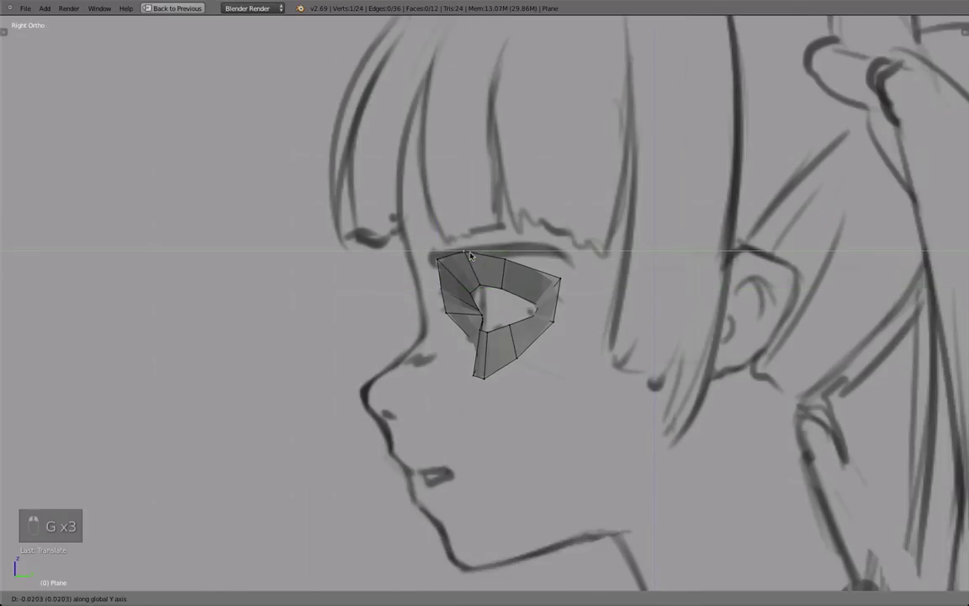
{"action": "left_click", "coordinate": [483, 256]}
Move the outer loop's outer upper vertex back along the Y axis in side view and check the curve from an angle.
{"action": "middle_click_drag", "start_coordinate": [483, 257], "coordinate": [670, 318]}
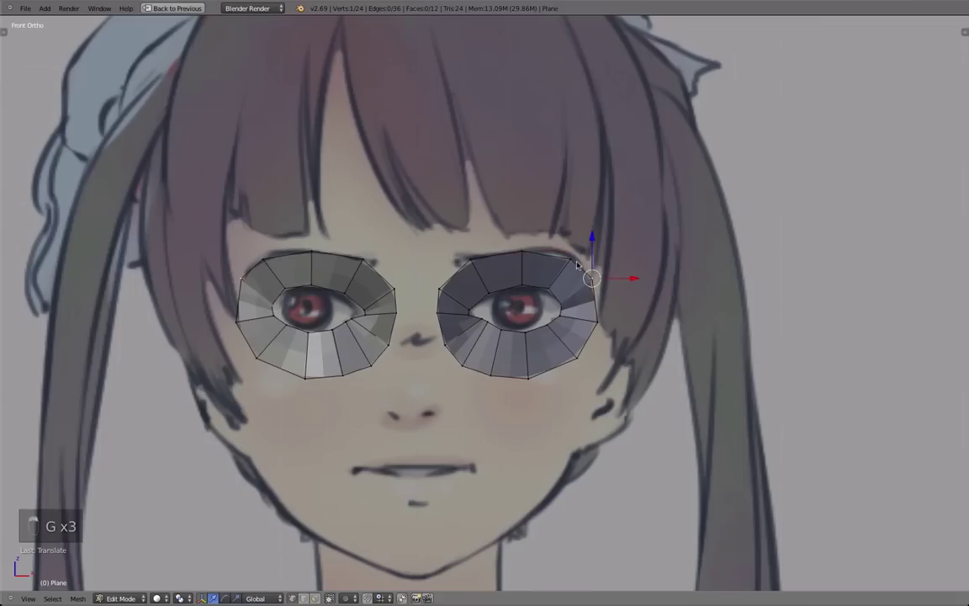
{"action": "middle_click_drag", "start_coordinate": [576, 266], "coordinate": [497, 325]}
{"action": "key", "text": "KP_3"}
{"action": "key", "text": "g"}
{"action": "key", "text": "y"}
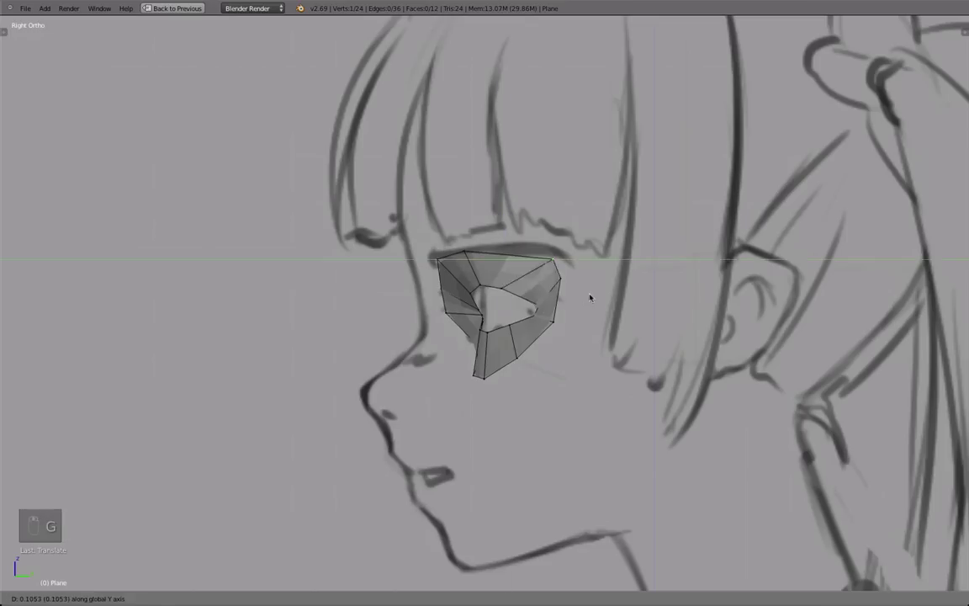
{"action": "left_click", "coordinate": [575, 296]}
{"action": "middle_click_drag", "start_coordinate": [575, 296], "coordinate": [639, 319]}
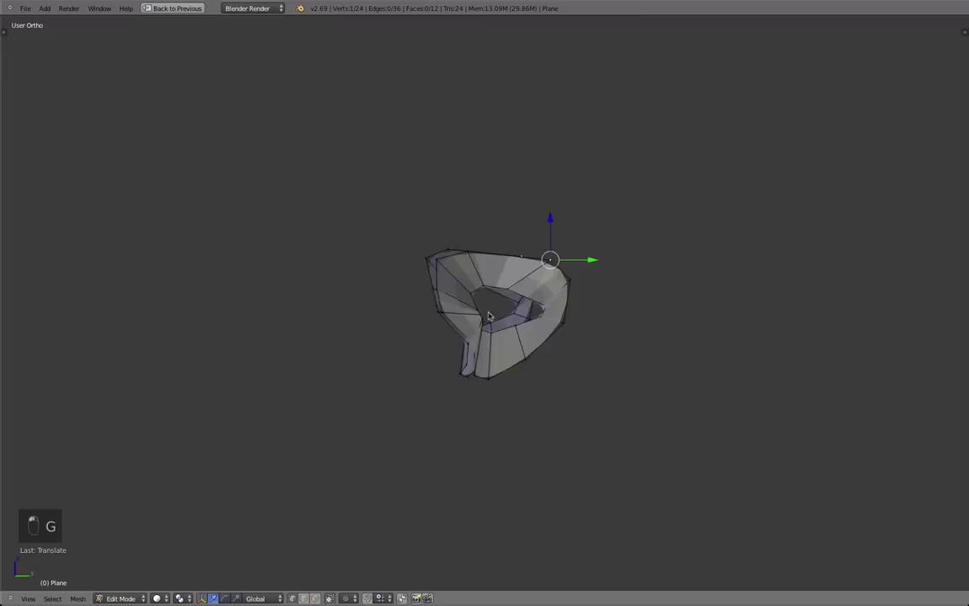
{"action": "key", "text": "KP_1"}
{"action": "middle_click_drag", "start_coordinate": [570, 263], "coordinate": [719, 305]}
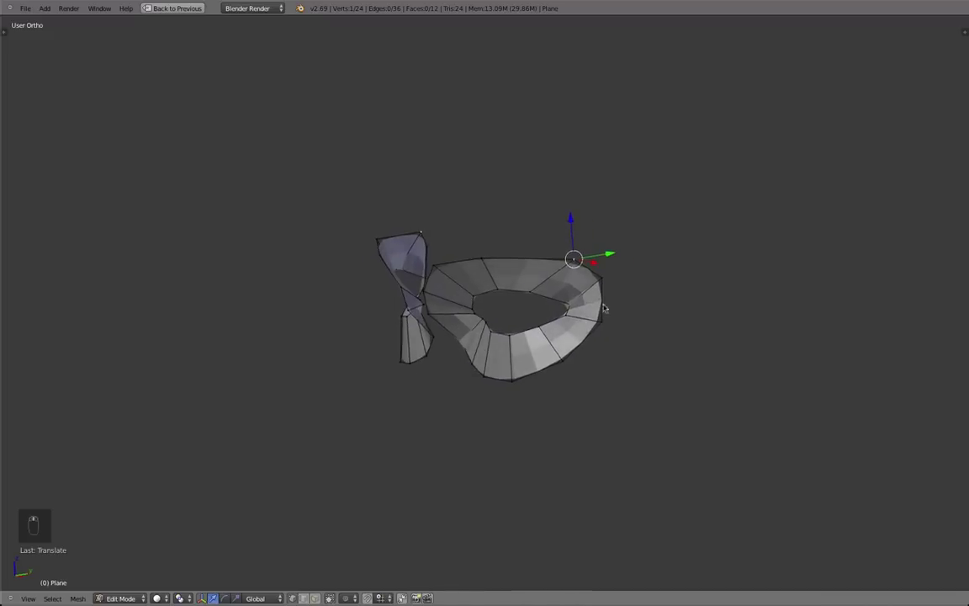
Bring the outer upper vertex partway forward along the Y axis to smooth the brow curve in side view.
{"action": "key", "text": "KP_1"}
{"action": "key", "text": "g"}
{"action": "left_click", "coordinate": [584, 267]}
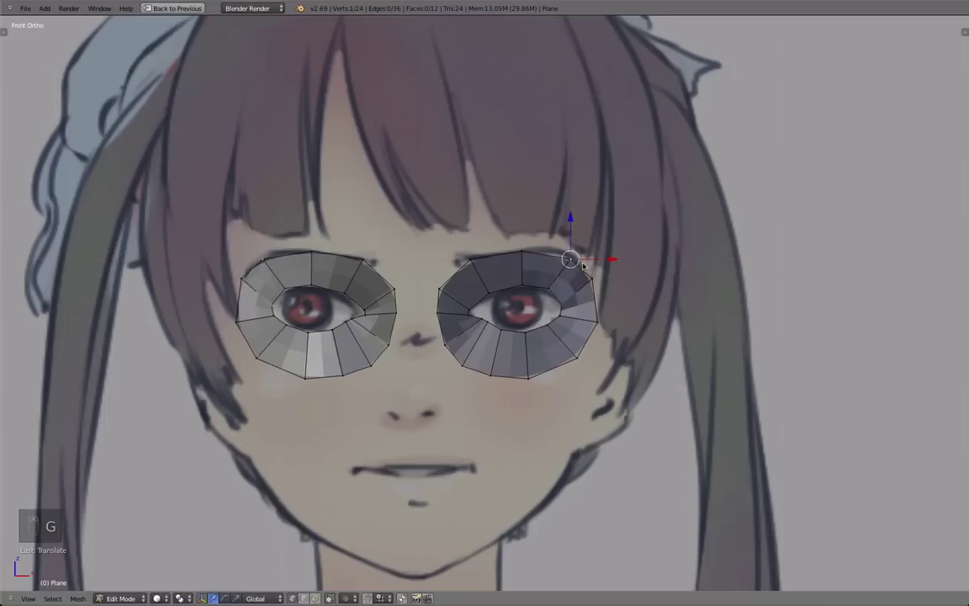
{"action": "mouse_move", "coordinate": [591, 260]}
{"action": "middle_mouse_down"}
{"action": "mouse_move", "coordinate": [543, 329]}
{"action": "mouse_move", "coordinate": [370, 308]}
{"action": "middle_mouse_up"}
{"action": "key", "text": "KP_3"}
{"action": "key", "text": "g"}
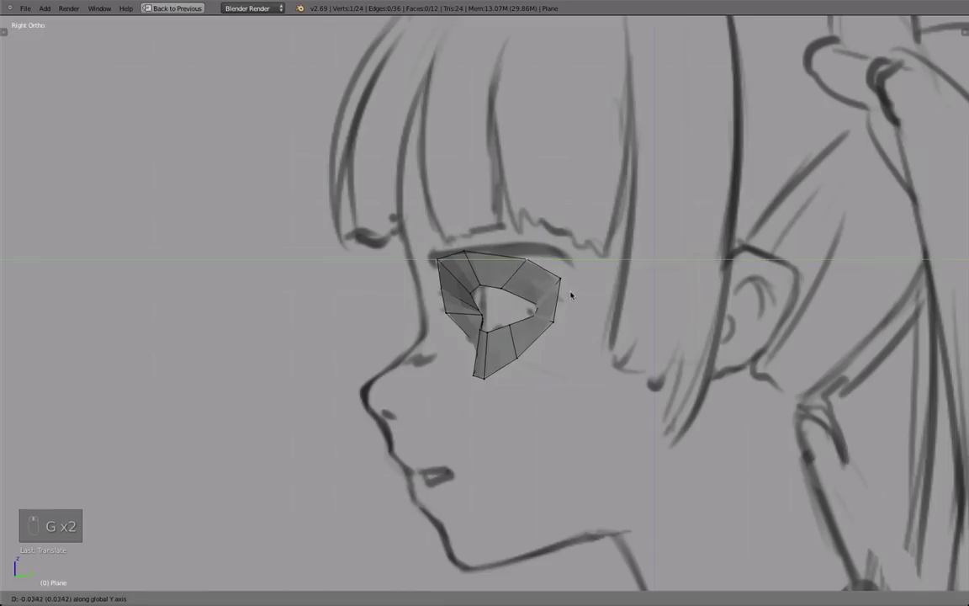
{"action": "left_click", "coordinate": [557, 262]}
{"action": "key", "text": "g"}
{"action": "left_click", "coordinate": [530, 260]}
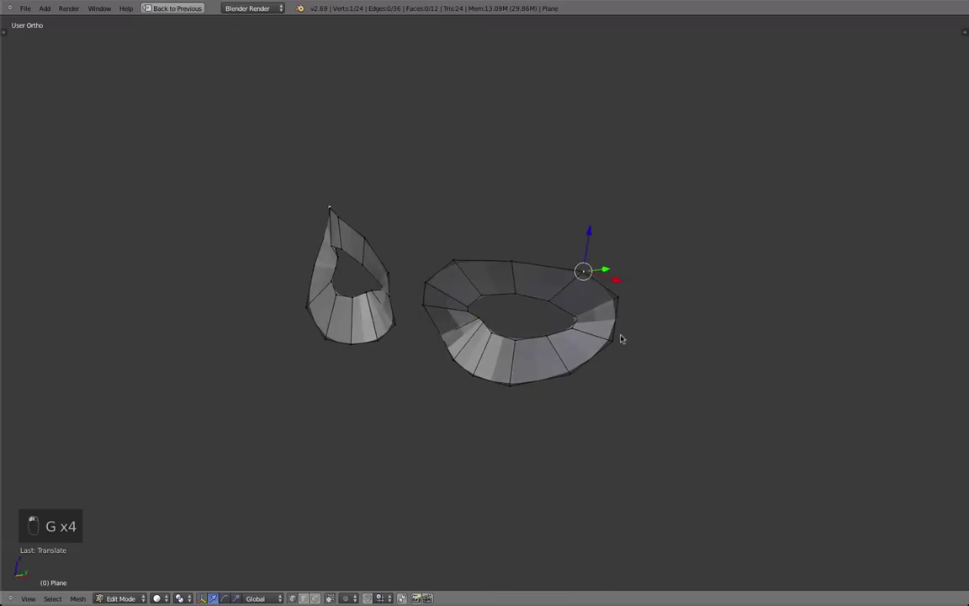
Show the mesh as wireframe in side view and fine-tune the upper outer-corner vertex's depth along the Y axis.
{"action": "mouse_move", "coordinate": [621, 340]}
{"action": "middle_mouse_down"}
{"action": "mouse_move", "coordinate": [588, 412]}
{"action": "mouse_move", "coordinate": [488, 296]}
{"action": "mouse_move", "coordinate": [687, 337]}
{"action": "middle_mouse_up"}
{"action": "key", "text": "Tab"}
{"action": "key", "text": "Tab"}
{"action": "key", "text": "KP_3"}
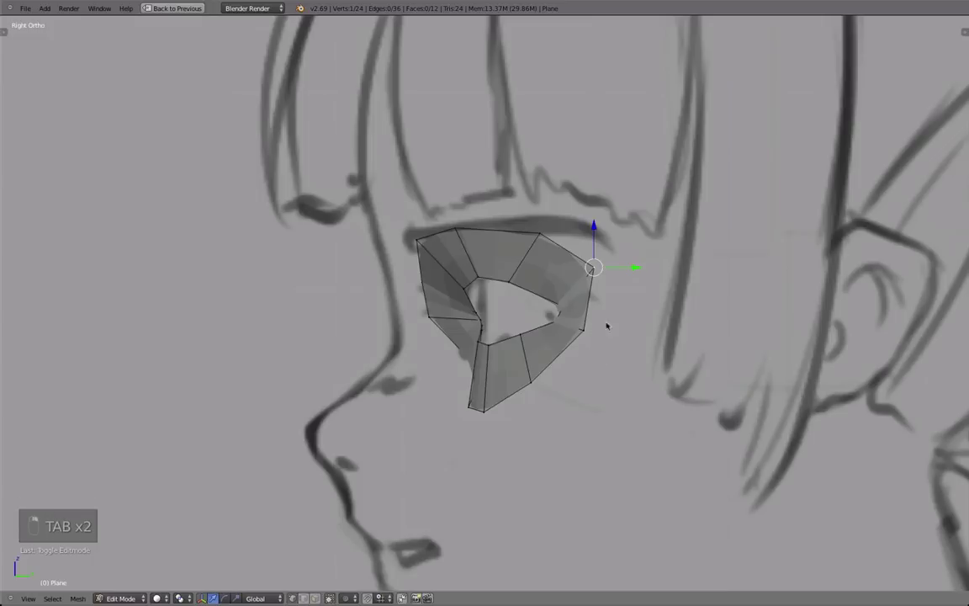
{"action": "key", "text": "z"}
{"action": "key", "text": "g"}
{"action": "middle_click", "coordinate": [613, 308]}
{"action": "left_click", "coordinate": [609, 308]}
{"action": "key", "text": "g"}
{"action": "middle_click", "coordinate": [613, 307]}
{"action": "left_click", "coordinate": [620, 308]}
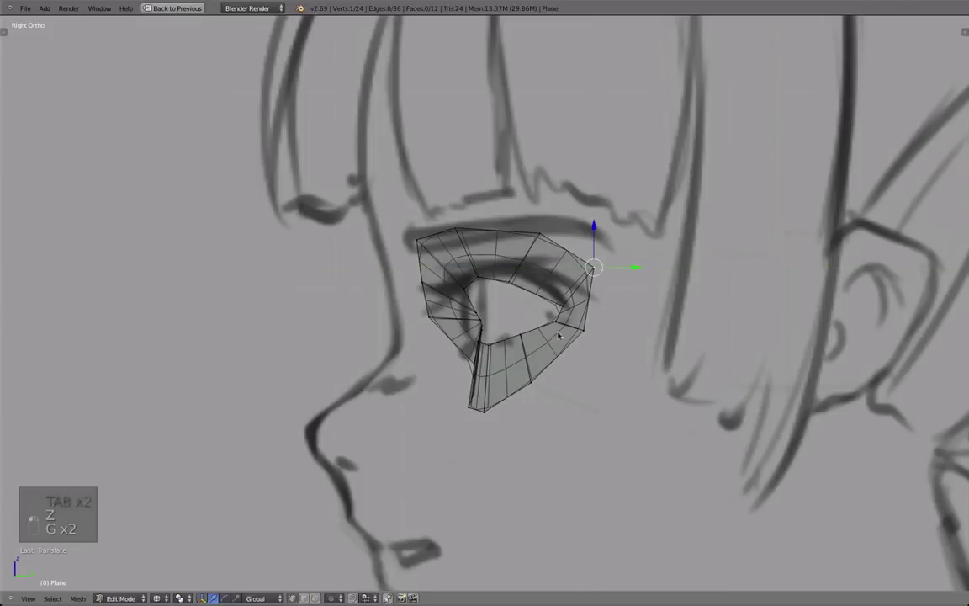
Move the outer loop's outer side vertex slightly back along the Y axis in side view.
{"action": "right_click", "coordinate": [558, 334]}
{"action": "key", "text": "g"}
{"action": "left_click", "coordinate": [560, 335]}
{"action": "middle_click_drag", "start_coordinate": [594, 335], "coordinate": [601, 335]}
{"action": "key", "text": "KP_3"}
{"action": "key", "text": "g"}
{"action": "middle_click", "coordinate": [593, 335]}
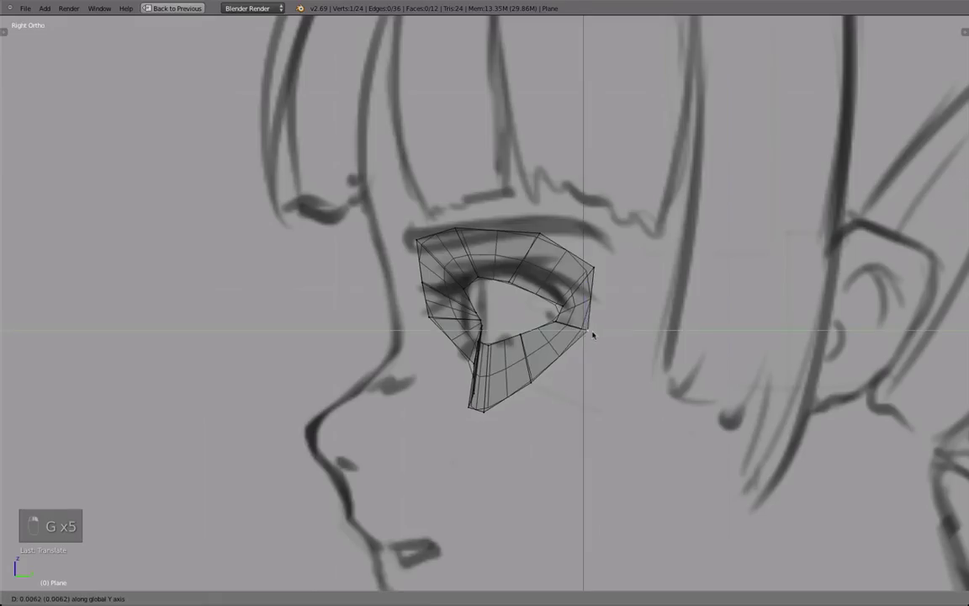
{"action": "left_click", "coordinate": [603, 334]}
Restore solid shading and examine the smoothed eye rings from several angles in object mode.
{"action": "middle_click_drag", "start_coordinate": [454, 295], "coordinate": [549, 321]}
{"action": "key", "text": "z"}
{"action": "key", "text": "Tab"}
{"action": "scroll", "coordinate": [515, 339], "scroll_direction": "up", "scroll_amount": 5}
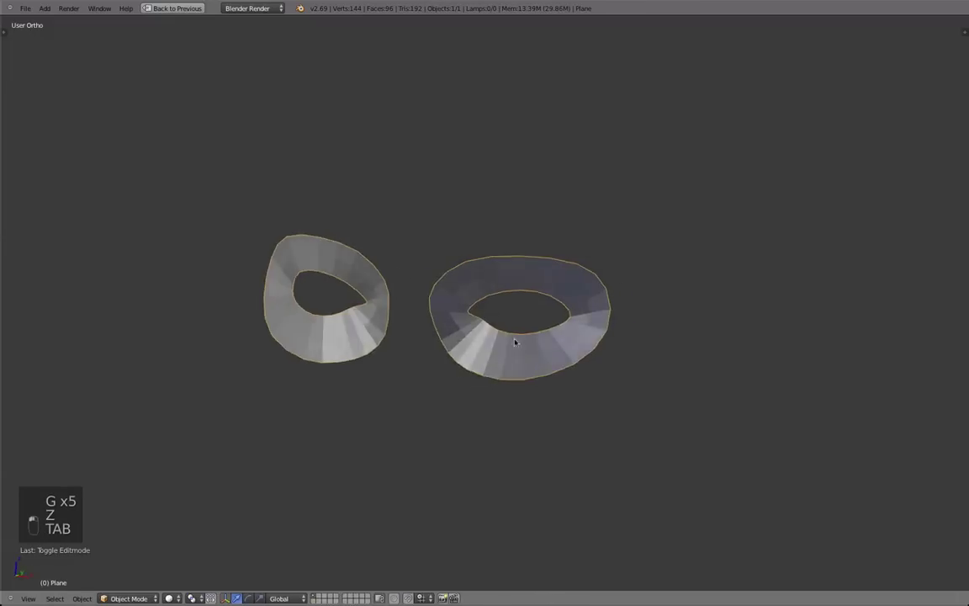
{"action": "key", "text": "Tab"}
{"action": "key", "text": "Tab"}
{"action": "middle_click_drag", "start_coordinate": [581, 352], "coordinate": [413, 362]}
Edit the mesh and pull the outer loop's lower inner-corner vertex and its neighbouring lower inner vertex forward in depth.
{"action": "key", "text": "Tab"}
{"action": "key", "text": "g"}
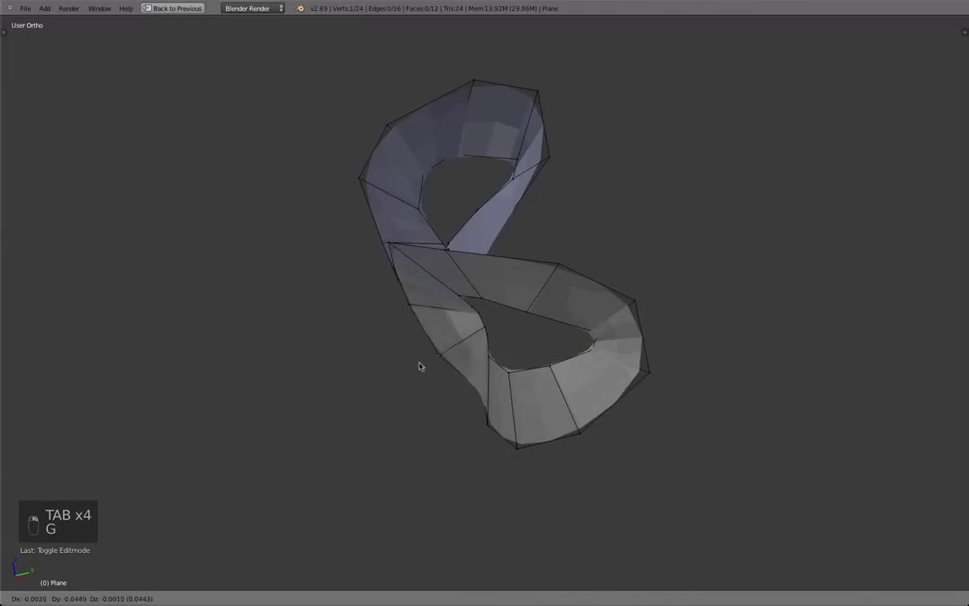
{"action": "left_click", "coordinate": [422, 370]}
{"action": "right_click", "coordinate": [475, 385]}
{"action": "middle_click_drag", "start_coordinate": [476, 391], "coordinate": [579, 460]}
{"action": "key", "text": "g"}
{"action": "left_click", "coordinate": [462, 447]}
From below, adjust the outer loop's bottom inner and bottom-centre vertices to smooth the lower edge's curvature.
{"action": "key", "text": "g"}
{"action": "left_click", "coordinate": [551, 399]}
{"action": "key", "text": "g"}
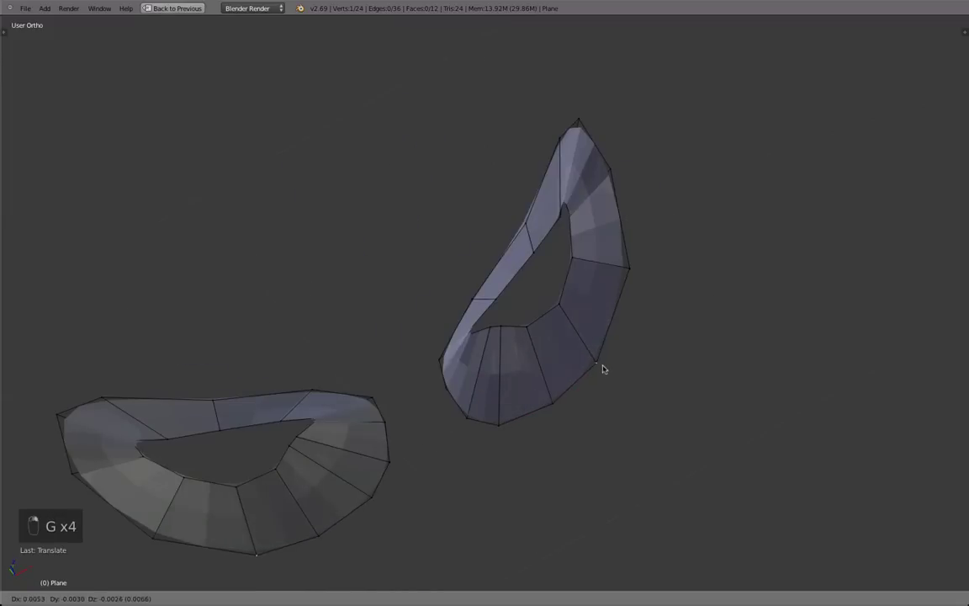
{"action": "left_click", "coordinate": [601, 368]}
{"action": "middle_click_drag", "start_coordinate": [601, 368], "coordinate": [606, 329]}
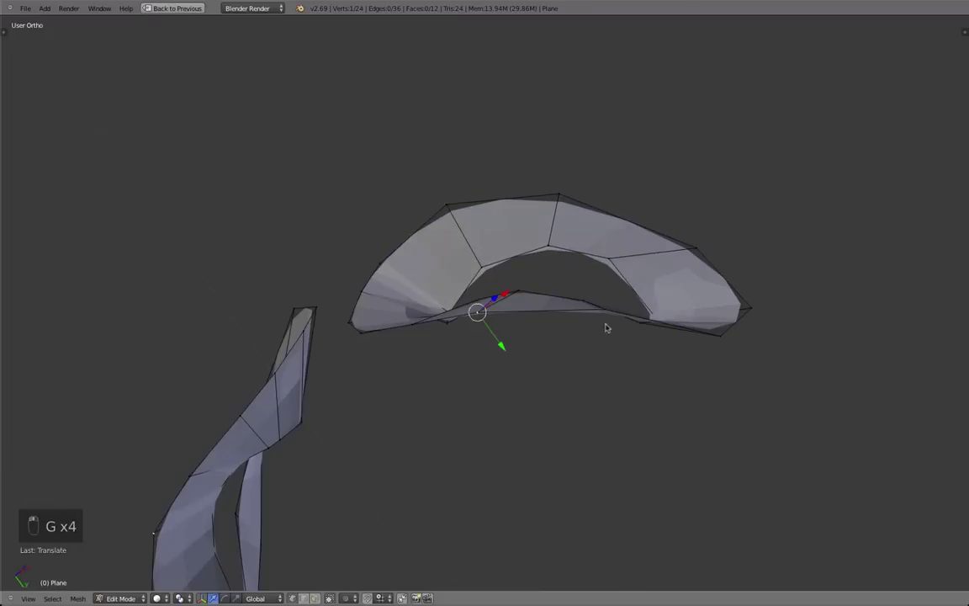
Adjust the depth of the outer loop's bottom and lower outer vertices, moving them forward along the Y axis in side view.
{"action": "key", "text": "g"}
{"action": "left_click", "coordinate": [484, 330]}
{"action": "right_click", "coordinate": [491, 389]}
{"action": "middle_click_drag", "start_coordinate": [485, 330], "coordinate": [564, 199]}
{"action": "scroll", "coordinate": [492, 336], "scroll_direction": "down", "scroll_amount": 2}
{"action": "key", "text": "KP_3"}
{"action": "scroll", "coordinate": [507, 313], "scroll_direction": "up", "scroll_amount": 2}
{"action": "key", "text": "g"}
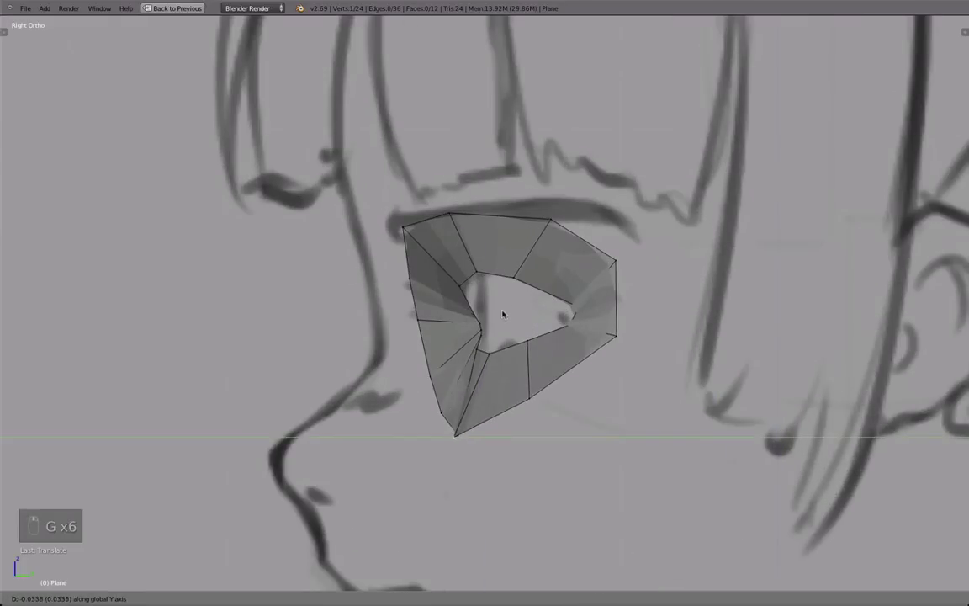
{"action": "left_click", "coordinate": [513, 395]}
{"action": "key", "text": "g"}
{"action": "left_click", "coordinate": [510, 398]}
Adjust the outer loop's lower inner vertex along the Y axis in side view and check the ring against the front reference.
{"action": "middle_click_drag", "start_coordinate": [383, 404], "coordinate": [529, 427]}
{"action": "right_click", "coordinate": [510, 436]}
{"action": "key", "text": "KP_3"}
{"action": "key", "text": "g"}
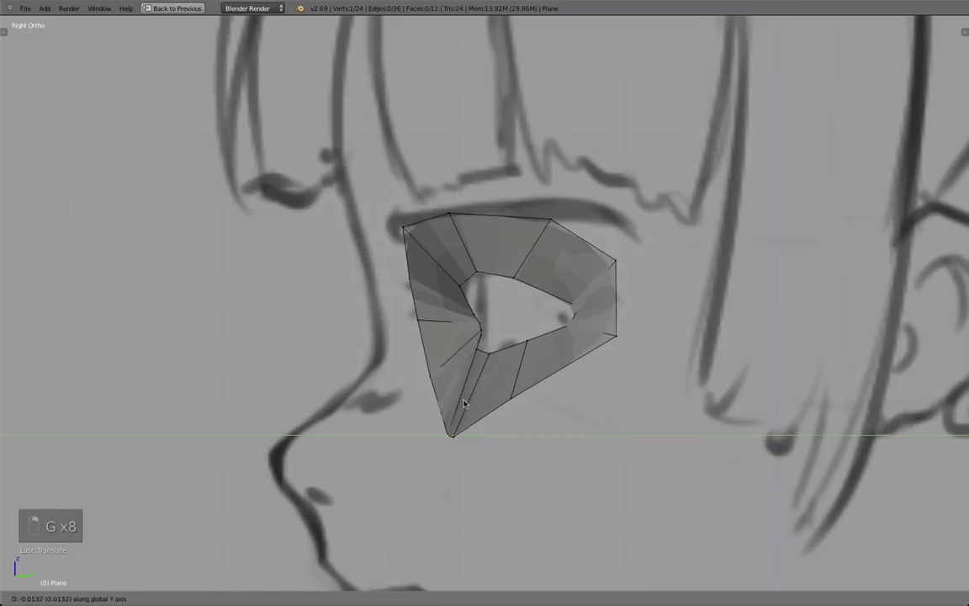
{"action": "left_click", "coordinate": [463, 404]}
{"action": "middle_click_drag", "start_coordinate": [463, 404], "coordinate": [519, 307]}
{"action": "key", "text": "g"}
{"action": "key", "text": "Tab"}
{"action": "key", "text": "a"}
{"action": "key", "text": "a"}
{"action": "key", "text": "Tab"}
{"action": "key", "text": "KP_1"}
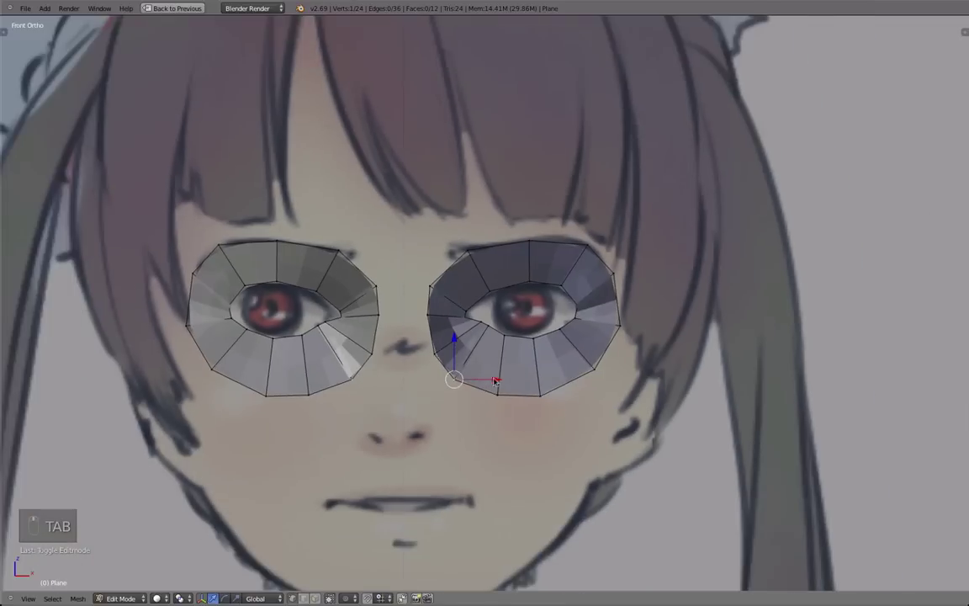
Add an edge loop around the eye ring, centred between the inner and outer loops.
{"action": "scroll", "coordinate": [602, 397], "scroll_direction": "up", "scroll_amount": 3}
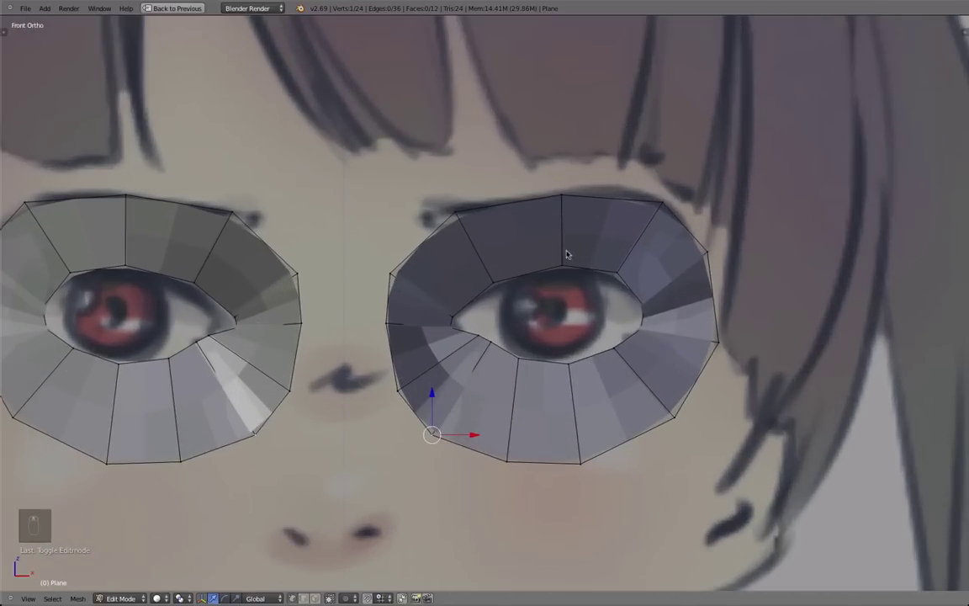
{"action": "key", "text": "ctrl+r"}
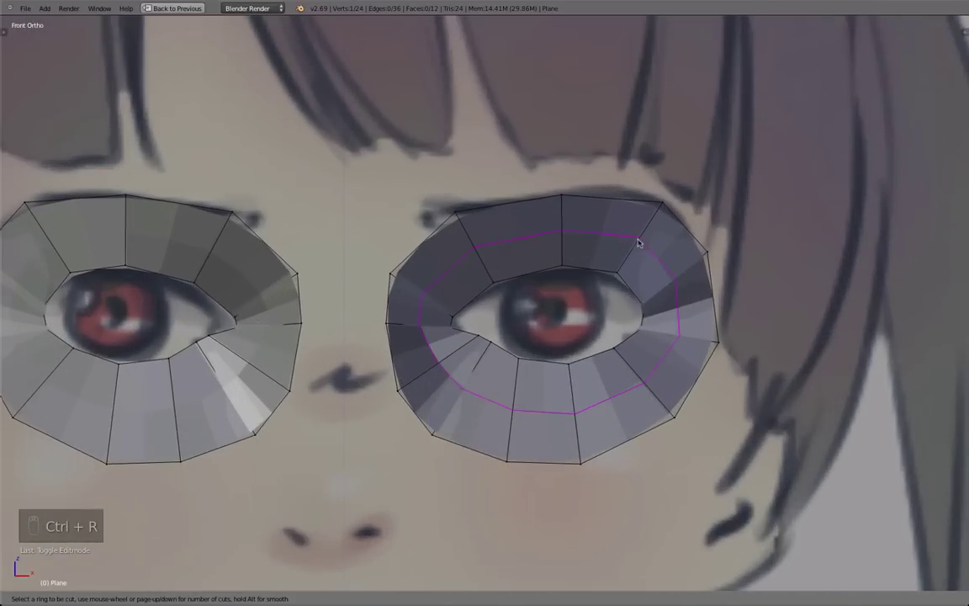
{"action": "left_click", "coordinate": [652, 244]}
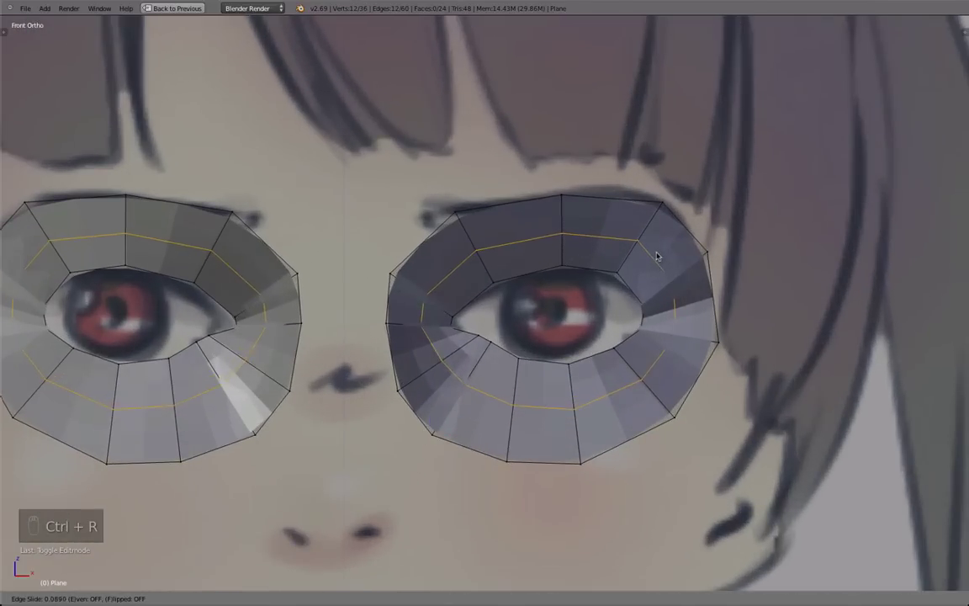
{"action": "left_click", "coordinate": [660, 246]}
{"action": "key", "text": "ctrl+r"}
{"action": "right_click", "coordinate": [628, 257]}
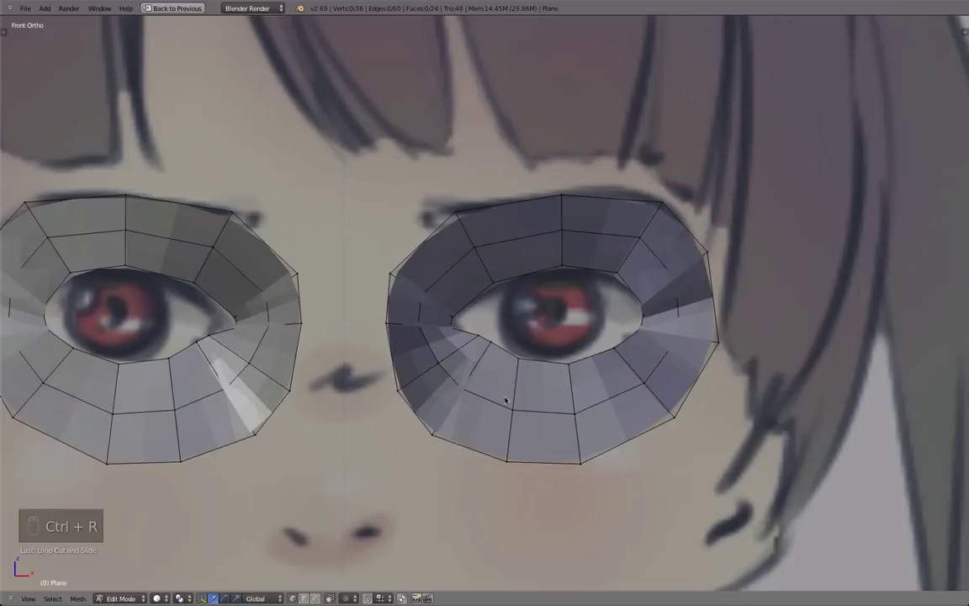
Move the middle loop's inner-corner edge along the Y axis and smooth its two vertices.
{"action": "right_click", "coordinate": [639, 240], "text": "shift"}
{"action": "middle_click_drag", "start_coordinate": [637, 246], "coordinate": [473, 292]}
{"action": "key", "text": "g"}
{"action": "key", "text": "y"}
{"action": "left_click", "coordinate": [467, 280]}
{"action": "scroll", "coordinate": [462, 283], "scroll_direction": "down", "scroll_amount": 3}
{"action": "key", "text": "q"}
{"action": "middle_click_drag", "start_coordinate": [455, 331], "coordinate": [552, 388]}
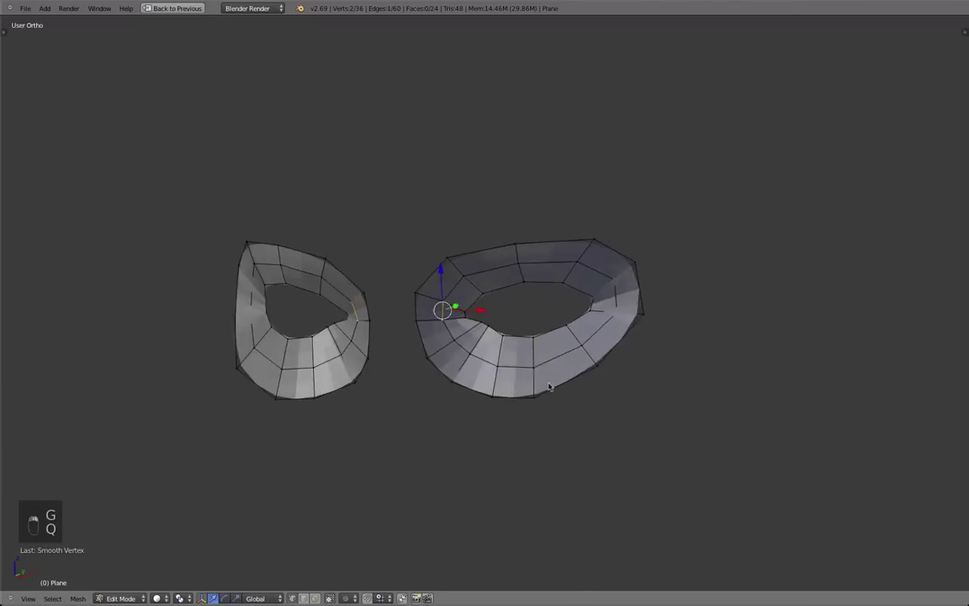
{"action": "key", "text": "q"}
{"action": "middle_click_drag", "start_coordinate": [471, 351], "coordinate": [493, 329]}
{"action": "scroll", "coordinate": [493, 329], "scroll_direction": "up", "scroll_amount": 3}
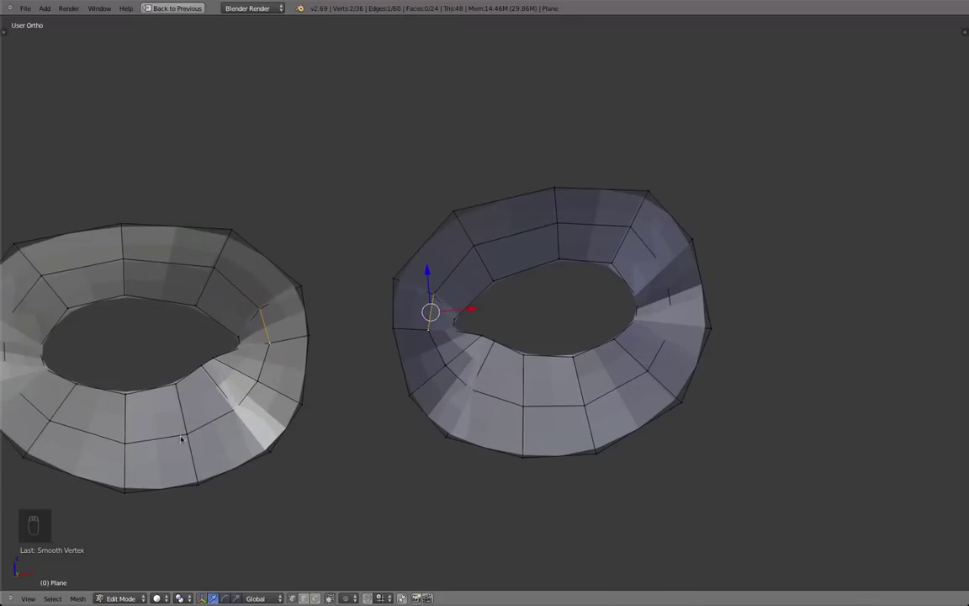
Nudge the middle loop's inner-corner edge into place and apply another Smooth to its vertices.
{"action": "scroll", "coordinate": [448, 322], "scroll_direction": "up", "scroll_amount": 2}
{"action": "key", "text": "g"}
{"action": "left_click", "coordinate": [445, 328]}
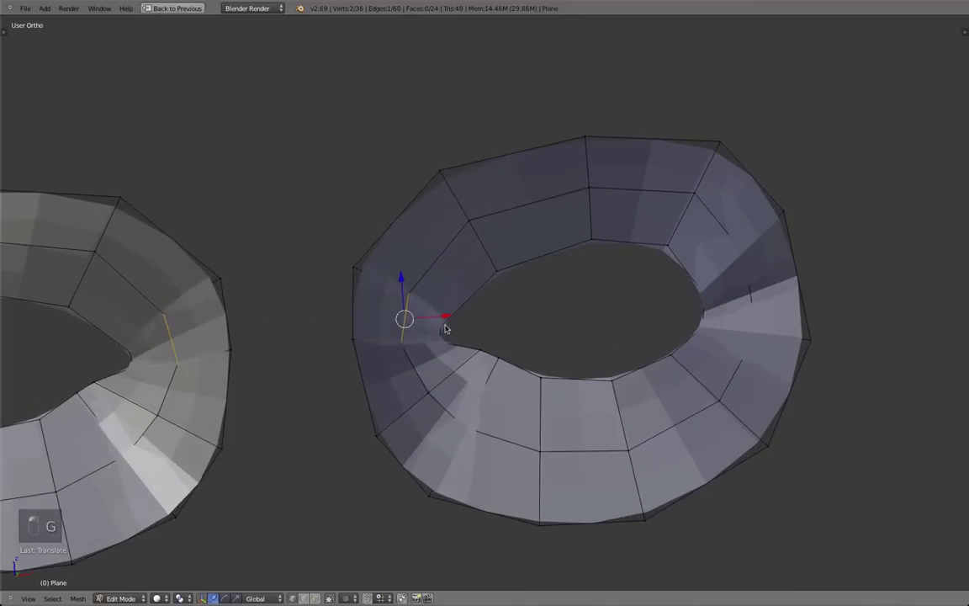
{"action": "key", "text": "w"}
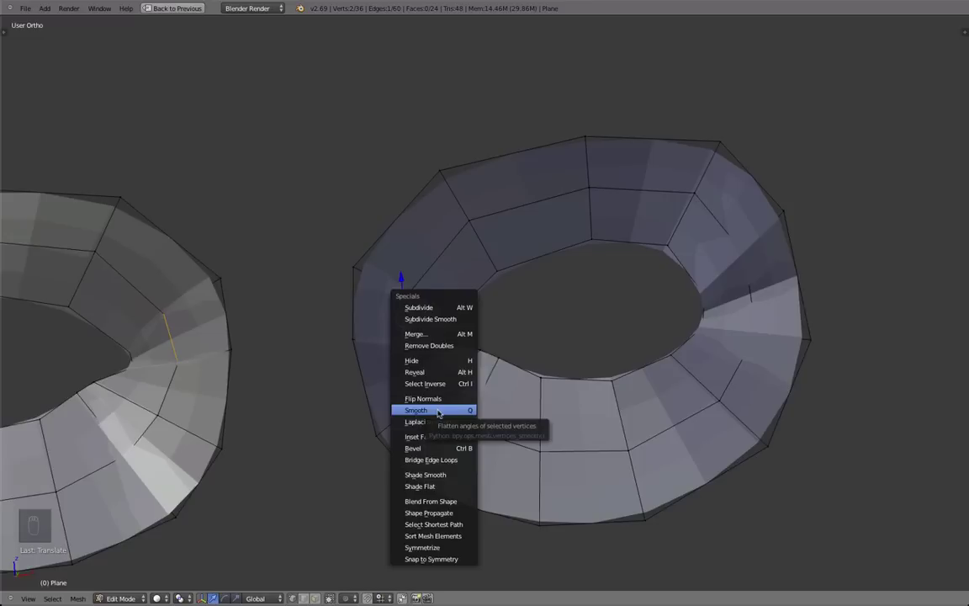
{"action": "left_click", "coordinate": [437, 410]}
{"action": "key", "text": "w"}
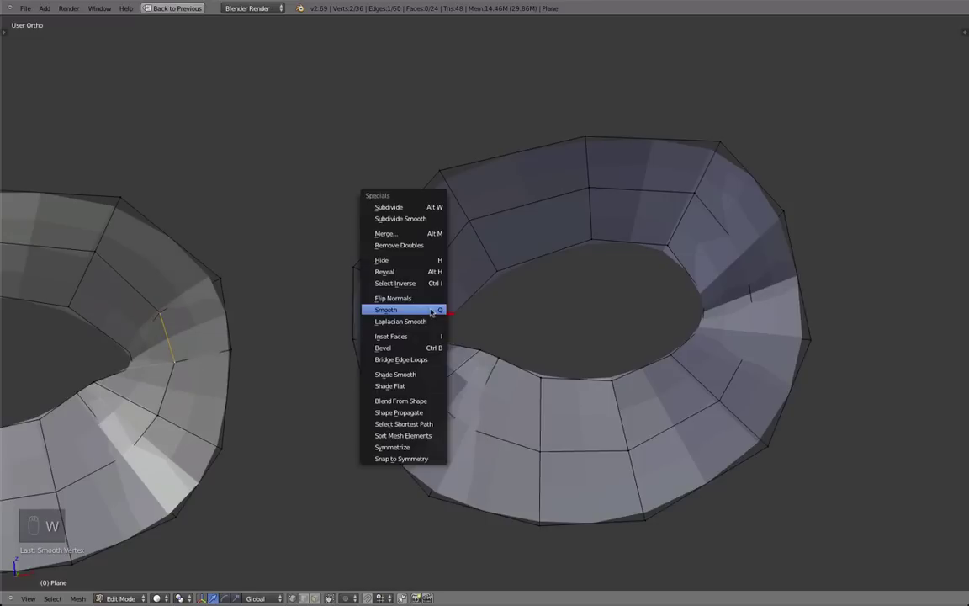
{"action": "right_click", "coordinate": [430, 313]}
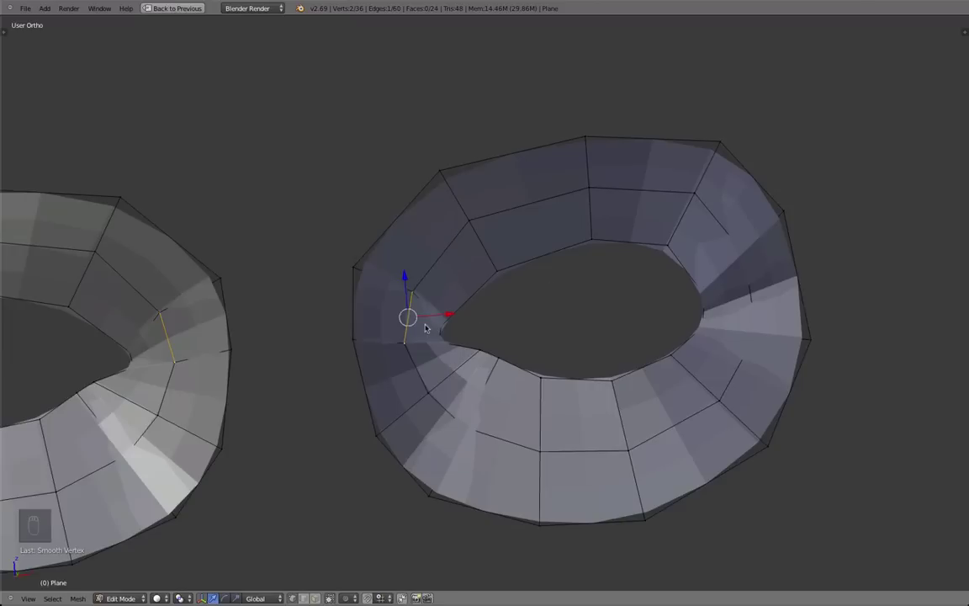
{"action": "mouse_move", "coordinate": [451, 357]}
{"action": "middle_mouse_down"}
{"action": "mouse_move", "coordinate": [381, 359]}
{"action": "mouse_move", "coordinate": [478, 325]}
{"action": "mouse_move", "coordinate": [417, 326]}
{"action": "mouse_move", "coordinate": [587, 345]}
{"action": "mouse_move", "coordinate": [441, 340]}
{"action": "mouse_move", "coordinate": [446, 359]}
{"action": "mouse_move", "coordinate": [533, 402]}
{"action": "mouse_move", "coordinate": [522, 426]}
{"action": "mouse_move", "coordinate": [275, 372]}
{"action": "mouse_move", "coordinate": [325, 363]}
{"action": "mouse_move", "coordinate": [455, 423]}
{"action": "mouse_move", "coordinate": [439, 269]}
{"action": "mouse_move", "coordinate": [389, 325]}
{"action": "mouse_move", "coordinate": [465, 378]}
{"action": "mouse_move", "coordinate": [480, 337]}
{"action": "middle_mouse_up"}
{"action": "key", "text": "g"}
{"action": "left_click", "coordinate": [420, 330]}
Select three connected vertices on the ring's lower part and shift them slightly back along the Y axis in side view.
{"action": "key", "text": "Tab"}
{"action": "scroll", "coordinate": [441, 339], "scroll_direction": "down", "scroll_amount": 2}
{"action": "key", "text": "Tab"}
{"action": "right_click", "coordinate": [449, 363]}
{"action": "scroll", "coordinate": [531, 405], "scroll_direction": "up", "scroll_amount": 2}
{"action": "scroll", "coordinate": [521, 427], "scroll_direction": "down", "scroll_amount": 3}
{"action": "scroll", "coordinate": [455, 423], "scroll_direction": "up", "scroll_amount": 2}
{"action": "key", "text": "KP_3"}
{"action": "key", "text": "g"}
{"action": "key", "text": "y"}
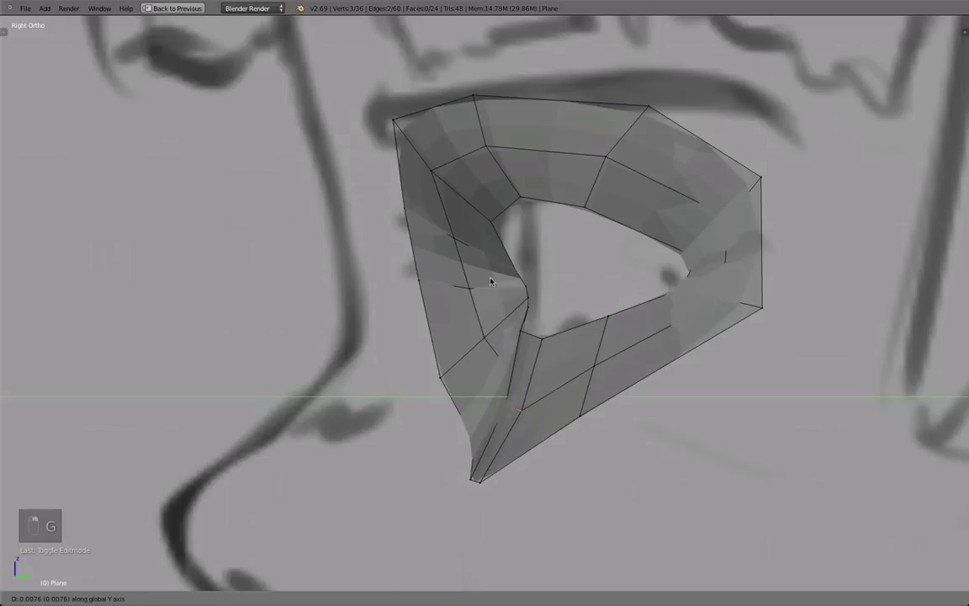
{"action": "left_click", "coordinate": [491, 281]}
Inspect the smoothed ring in wireframe, then reposition the outer loop's lower outer-corner vertex in solid shading.
{"action": "right_click", "coordinate": [532, 339]}
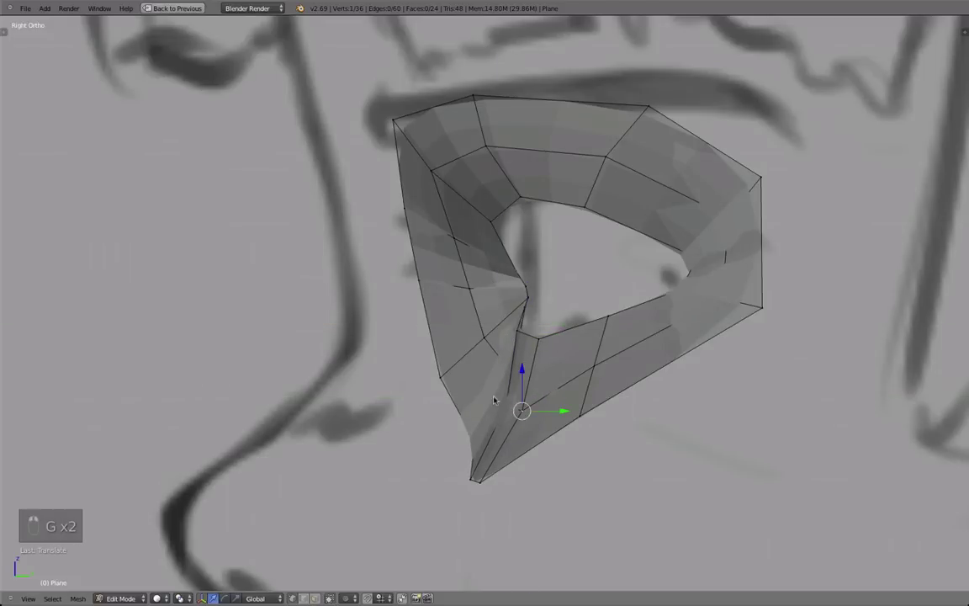
{"action": "middle_click_drag", "start_coordinate": [495, 401], "coordinate": [500, 353]}
{"action": "key", "text": "z"}
{"action": "key", "text": "Tab"}
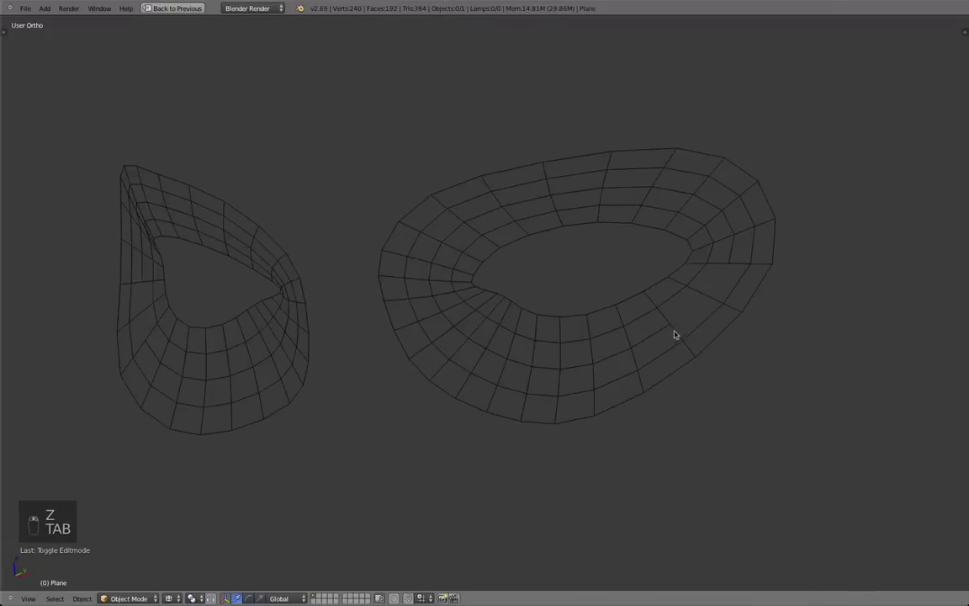
{"action": "key", "text": "Tab"}
{"action": "mouse_move", "coordinate": [673, 334]}
{"action": "middle_mouse_down"}
{"action": "mouse_move", "coordinate": [584, 284]}
{"action": "mouse_move", "coordinate": [587, 323]}
{"action": "middle_mouse_up"}
{"action": "key", "text": "z"}
{"action": "key", "text": "g"}
{"action": "right_click", "coordinate": [659, 353]}
{"action": "key", "text": "g"}
{"action": "left_click", "coordinate": [658, 357]}
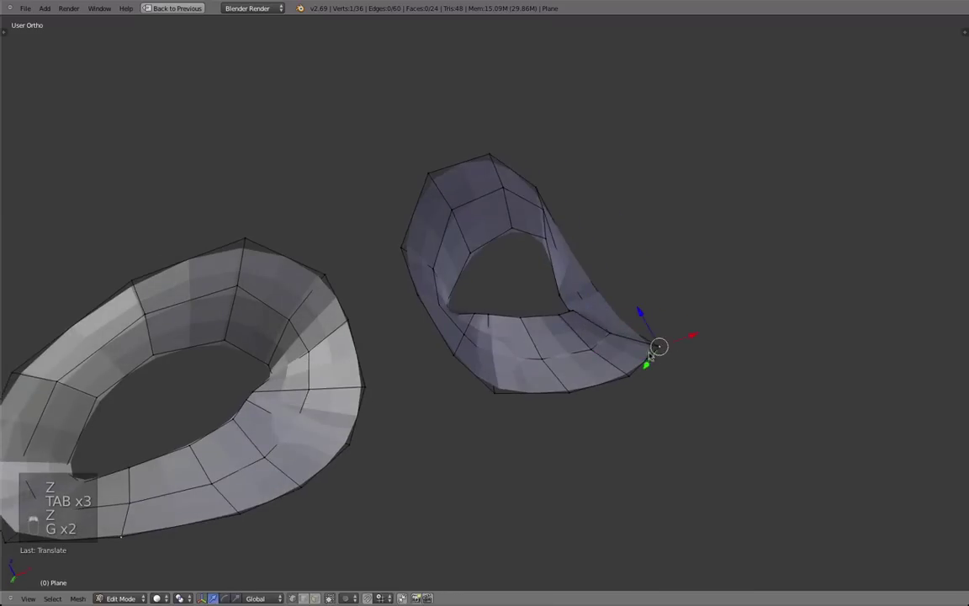
Slide the ring's bottom radial edge sideways and nudge the outer loop's bottom vertex to round the lower edge.
{"action": "scroll", "coordinate": [522, 428], "scroll_direction": "down", "scroll_amount": 3}
{"action": "middle_click_drag", "start_coordinate": [657, 356], "coordinate": [531, 409]}
{"action": "scroll", "coordinate": [531, 409], "scroll_direction": "up", "scroll_amount": 3}
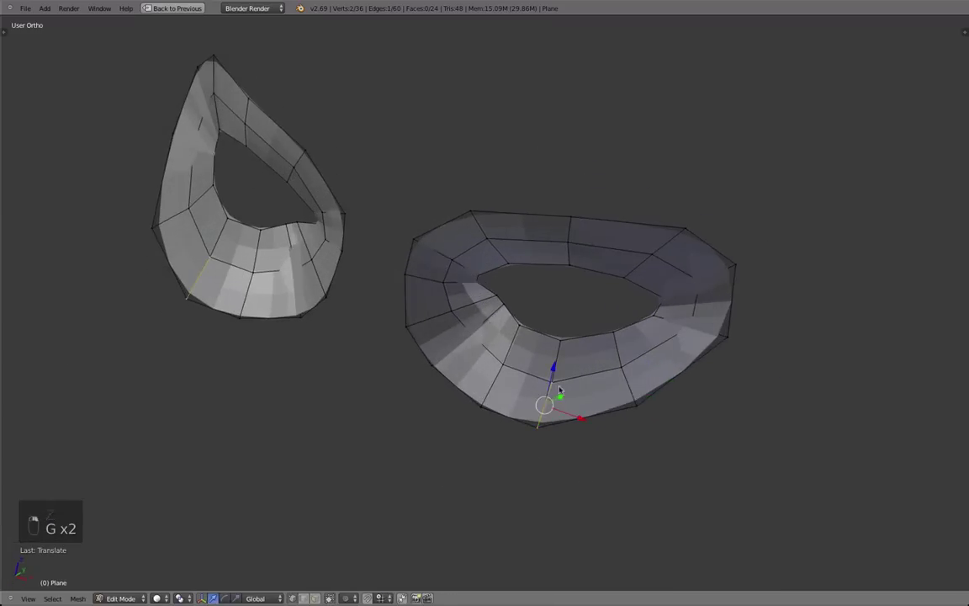
{"action": "key", "text": "d"}
{"action": "left_click", "coordinate": [567, 389]}
{"action": "right_click", "coordinate": [552, 423]}
{"action": "key", "text": "g"}
{"action": "left_click", "coordinate": [563, 423]}
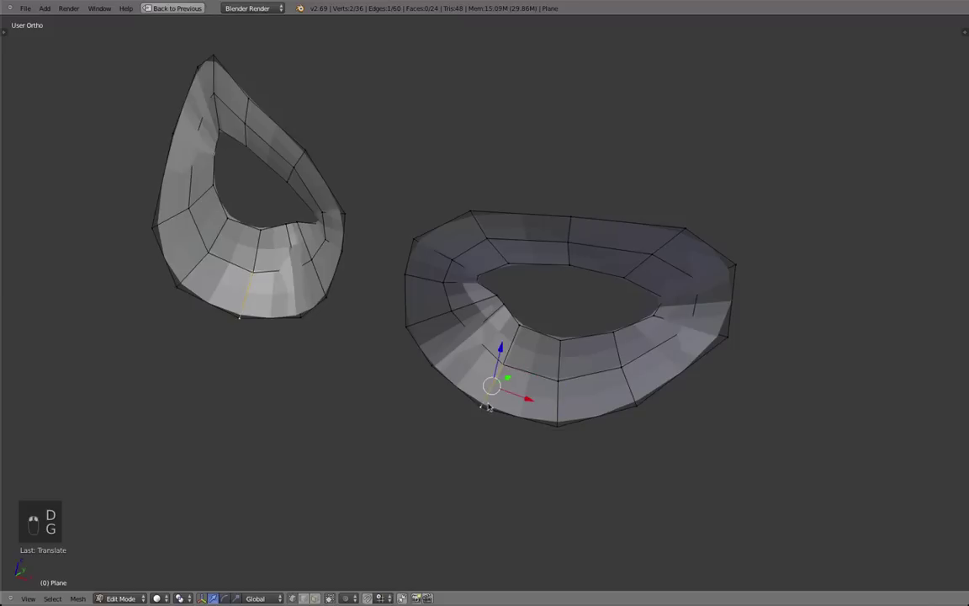
Slide the neighbouring lower radial edges to even out their spacing and inspect the ring's lower half.
{"action": "key", "text": "d"}
{"action": "key", "text": "d"}
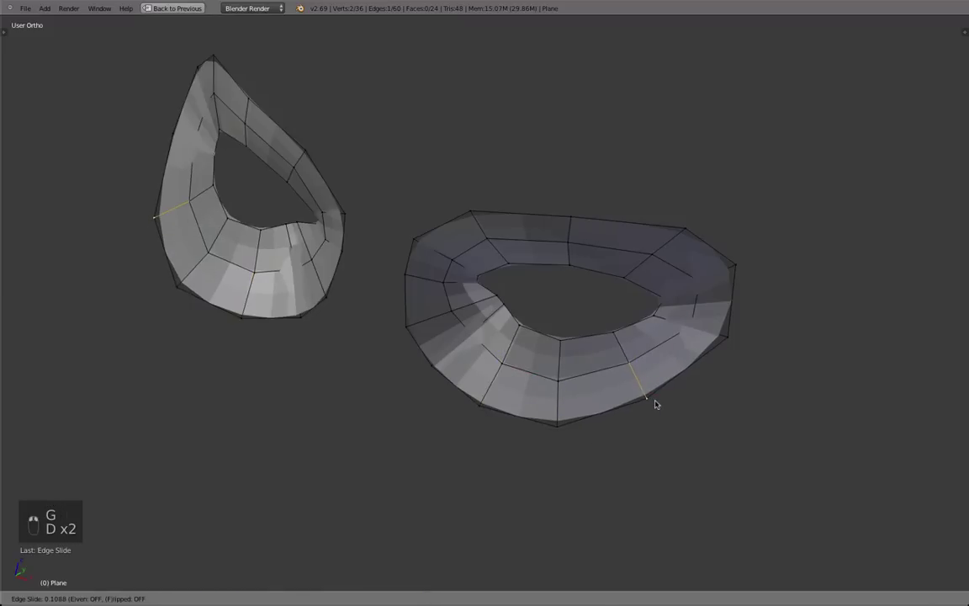
{"action": "key", "text": "g"}
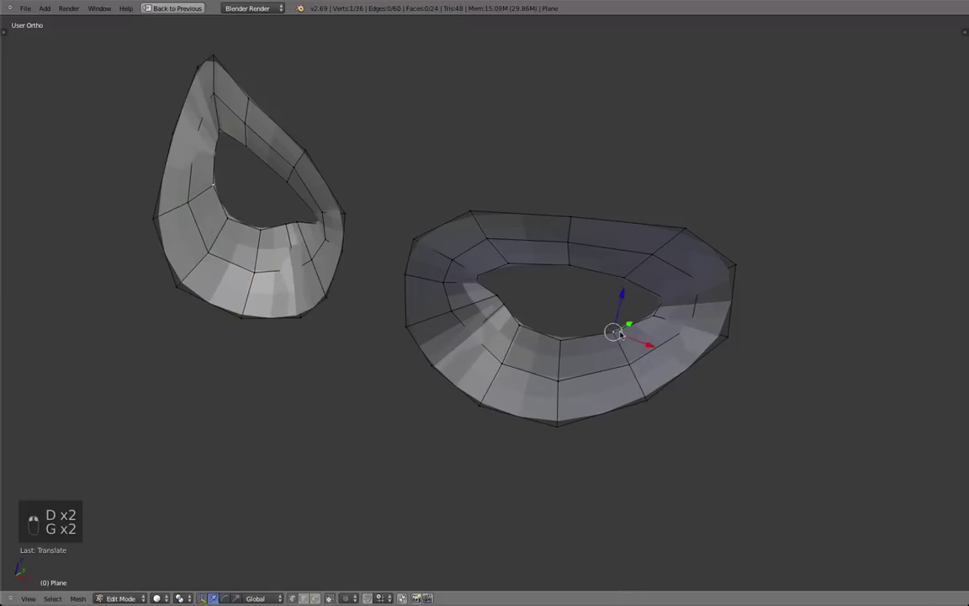
{"action": "key", "text": "a"}
{"action": "middle_click_drag", "start_coordinate": [616, 331], "coordinate": [489, 281]}
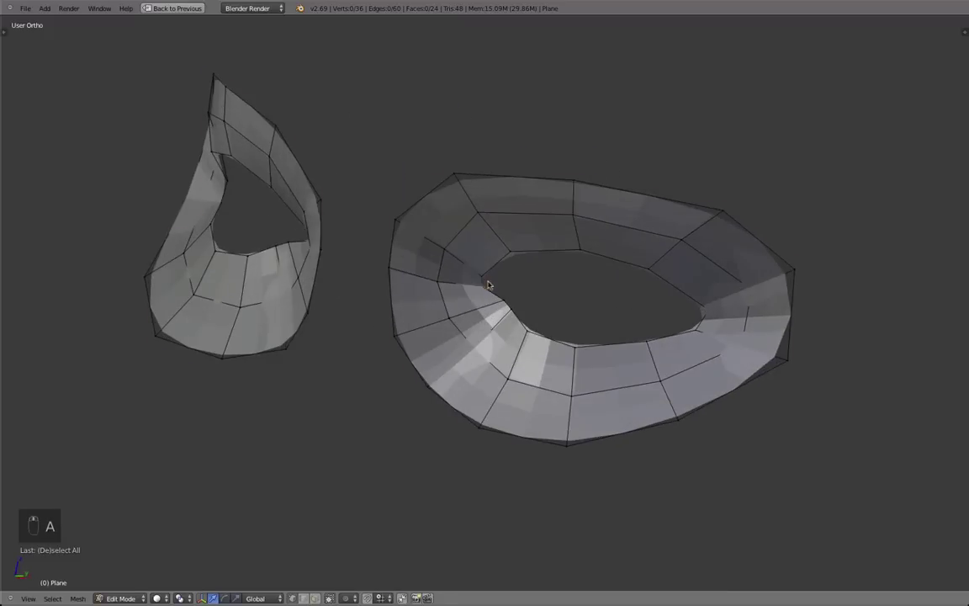
{"action": "key", "text": "a"}
{"action": "key", "text": "a"}
{"action": "scroll", "coordinate": [499, 300], "scroll_direction": "down", "scroll_amount": 1}
{"action": "middle_click_drag", "start_coordinate": [757, 363], "coordinate": [708, 362], "text": "shift"}
{"action": "scroll", "coordinate": [626, 370], "scroll_direction": "up", "scroll_amount": 1}
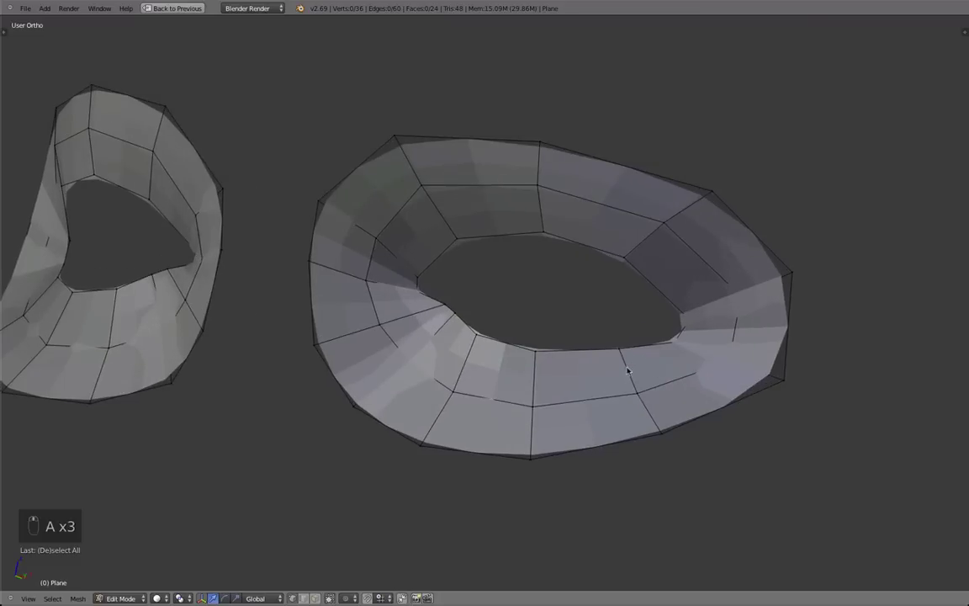
Slide the lower radial edges towards the inner corner and cut a new radial edge loop into the lower outer section.
{"action": "key", "text": "d"}
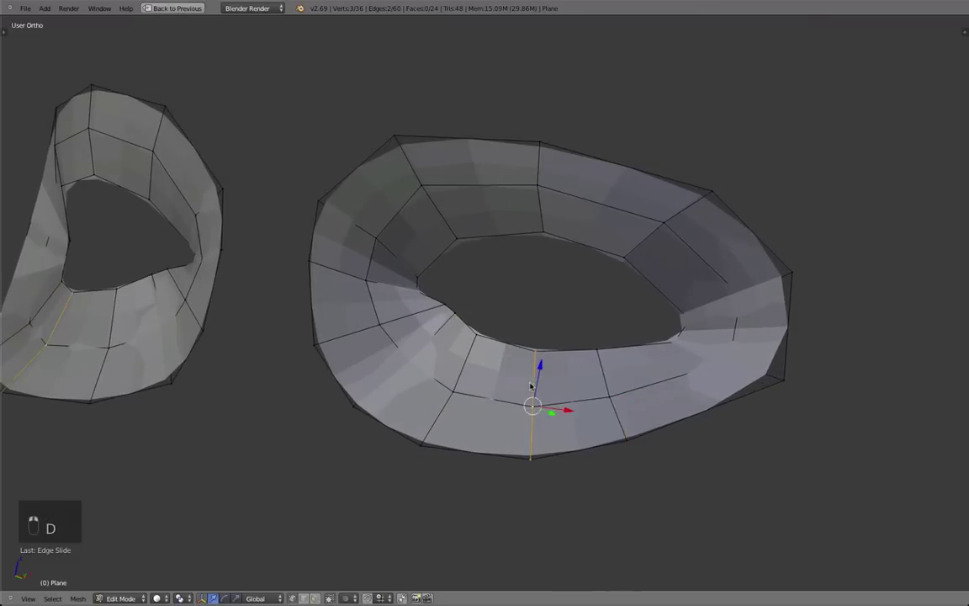
{"action": "key", "text": "d"}
{"action": "left_click", "coordinate": [519, 386]}
{"action": "key", "text": "ctrl+r"}
{"action": "left_click", "coordinate": [640, 389]}
{"action": "key", "text": "d"}
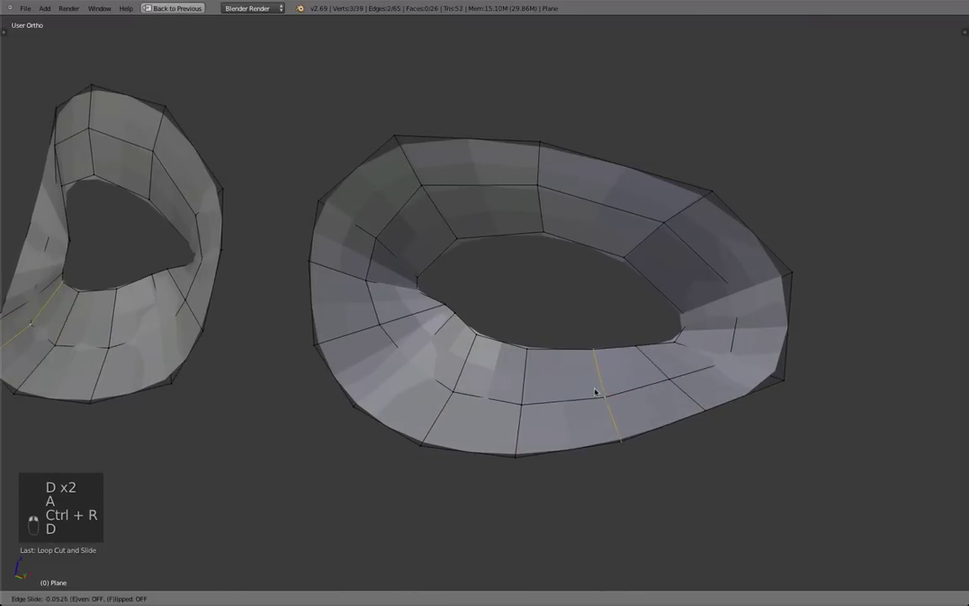
{"action": "left_click", "coordinate": [590, 393]}
Move the lower outer radial edges outward and slide the outer-corner radial edge to balance the spacing around the new cut.
{"action": "middle_click_drag", "start_coordinate": [590, 393], "coordinate": [583, 425]}
{"action": "key", "text": "g"}
{"action": "left_click", "coordinate": [601, 409]}
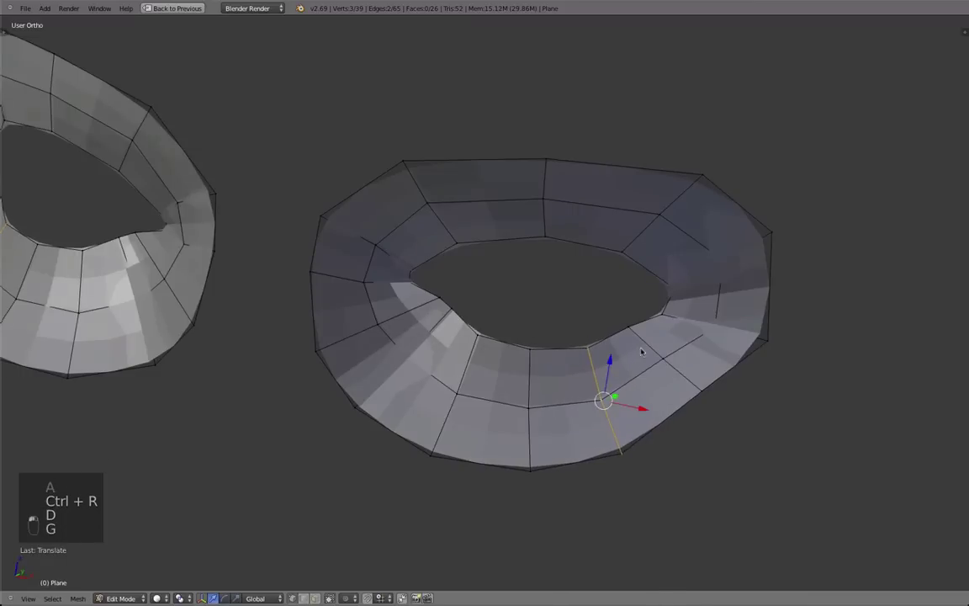
{"action": "key", "text": "g"}
{"action": "right_click", "coordinate": [696, 319], "text": "alt"}
{"action": "key", "text": "d"}
{"action": "left_click", "coordinate": [696, 322]}
{"action": "key", "text": "g"}
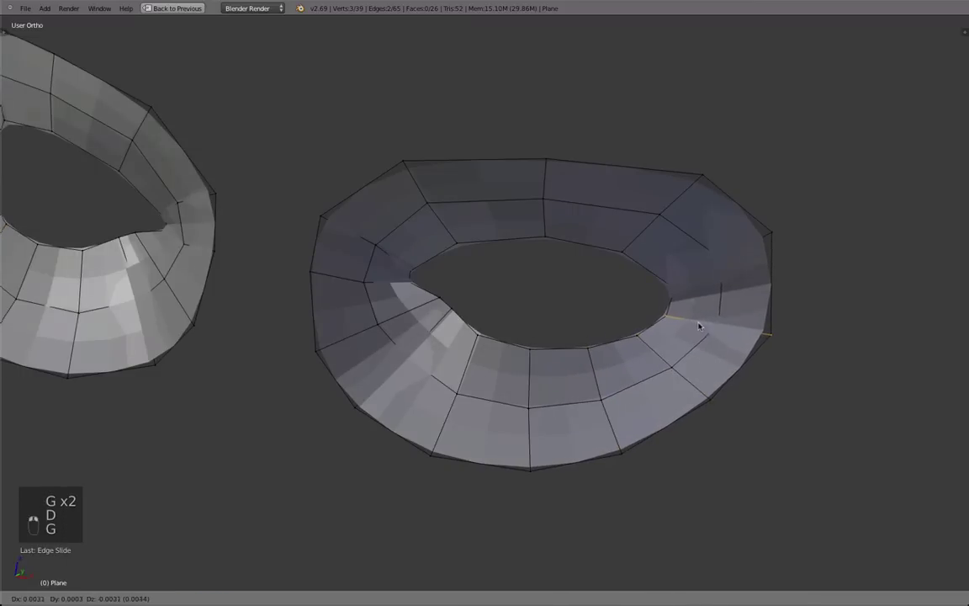
Move the new radial edge's outer-loop vertex outward and downward and adjust its middle-loop vertex to match.
{"action": "right_click", "coordinate": [713, 399]}
{"action": "key", "text": "g"}
{"action": "left_click", "coordinate": [711, 408]}
{"action": "right_click", "coordinate": [661, 361]}
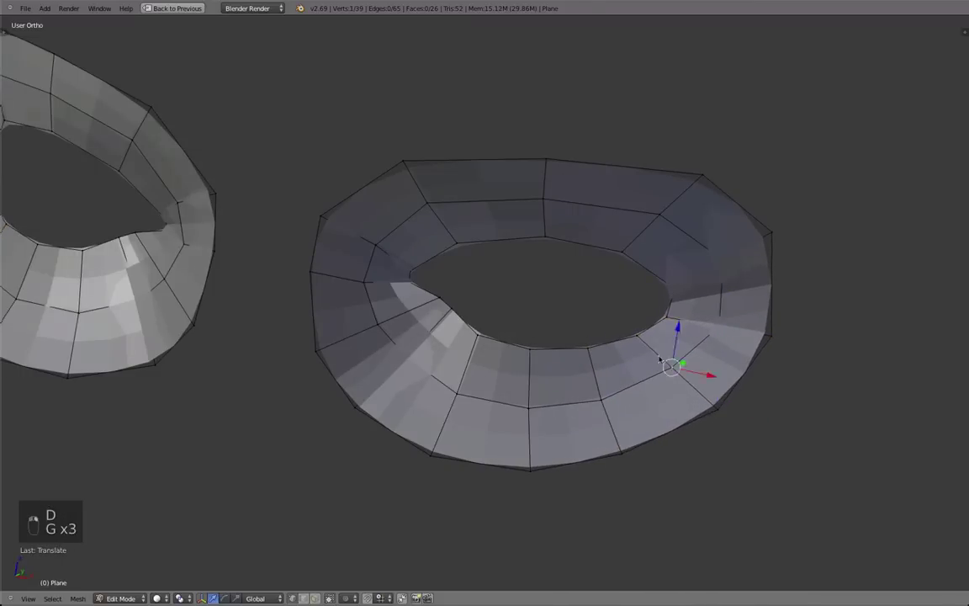
{"action": "key", "text": "g"}
{"action": "left_click", "coordinate": [663, 367]}
Compare the ring with the front reference and examine its smoothed shape in object mode.
{"action": "key", "text": "KP_1"}
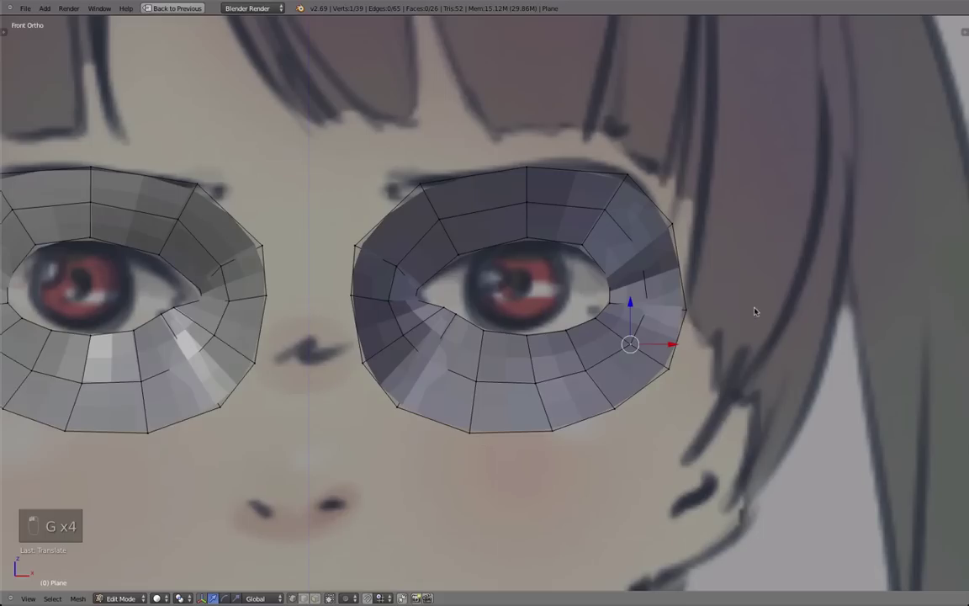
{"action": "scroll", "coordinate": [678, 276], "scroll_direction": "down", "scroll_amount": 1}
{"action": "key", "text": "Tab"}
{"action": "mouse_move", "coordinate": [665, 300]}
{"action": "middle_mouse_down"}
{"action": "mouse_move", "coordinate": [632, 320]}
{"action": "mouse_move", "coordinate": [595, 312]}
{"action": "mouse_move", "coordinate": [651, 304]}
{"action": "middle_mouse_up"}
{"action": "scroll", "coordinate": [595, 311], "scroll_direction": "down", "scroll_amount": 5}
{"action": "scroll", "coordinate": [493, 330], "scroll_direction": "up", "scroll_amount": 5}
{"action": "middle_click_drag", "start_coordinate": [492, 330], "coordinate": [503, 320]}
Extrude the inner eye loop backward in side view to give the eyelid rim thickness, and smooth the extruded loop.
{"action": "key", "text": "Tab"}
{"action": "key", "text": "KP_3"}
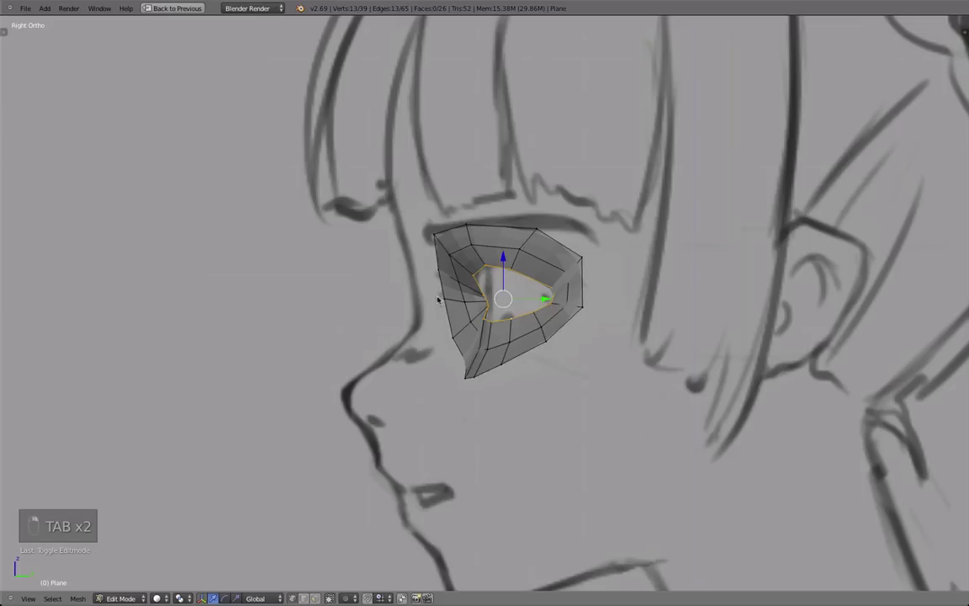
{"action": "scroll", "coordinate": [515, 294], "scroll_direction": "up", "scroll_amount": 4}
{"action": "key", "text": "e"}
{"action": "scroll", "coordinate": [519, 294], "scroll_direction": "down", "scroll_amount": 1}
{"action": "middle_click_drag", "start_coordinate": [519, 293], "coordinate": [640, 304]}
{"action": "scroll", "coordinate": [748, 333], "scroll_direction": "up", "scroll_amount": 2}
{"action": "key", "text": "q"}
Adjust the position of the extruded eyelid rim and inspect its smoothed thickness from several angles.
{"action": "key", "text": "Tab"}
{"action": "key", "text": "Tab"}
{"action": "key", "text": "g"}
{"action": "key", "text": "Tab"}
{"action": "middle_click_drag", "start_coordinate": [608, 334], "coordinate": [450, 325]}
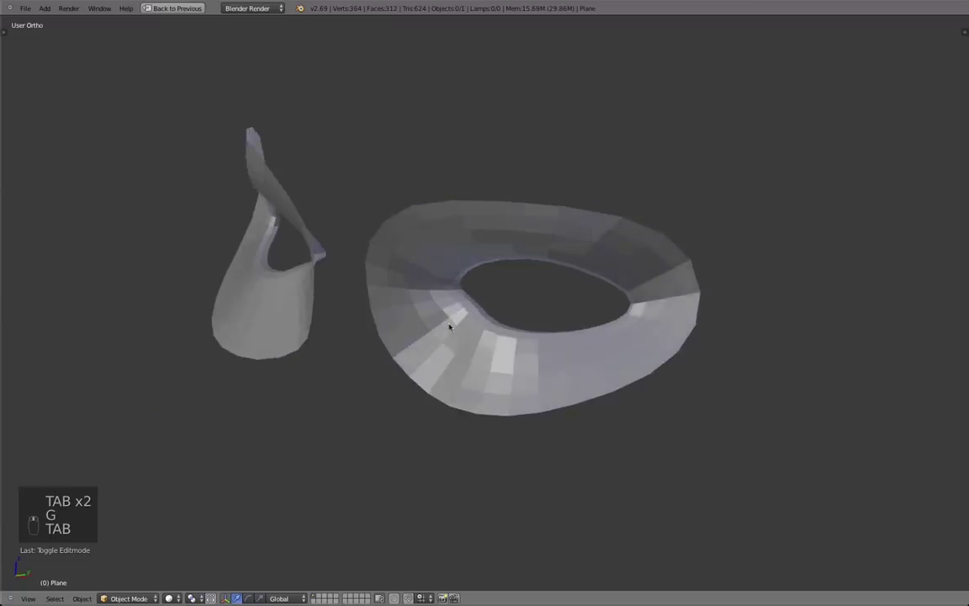
{"action": "scroll", "coordinate": [610, 335], "scroll_direction": "up", "scroll_amount": 3}
{"action": "key", "text": "Tab"}
{"action": "middle_click_drag", "start_coordinate": [610, 336], "coordinate": [546, 346]}
{"action": "right_click", "coordinate": [486, 364], "text": "alt"}
{"action": "key", "text": "g"}
{"action": "right_click", "coordinate": [514, 324]}
Add a centred edge loop around the eye between the middle loop and the eye opening's edge.
{"action": "key", "text": "ctrl+r"}
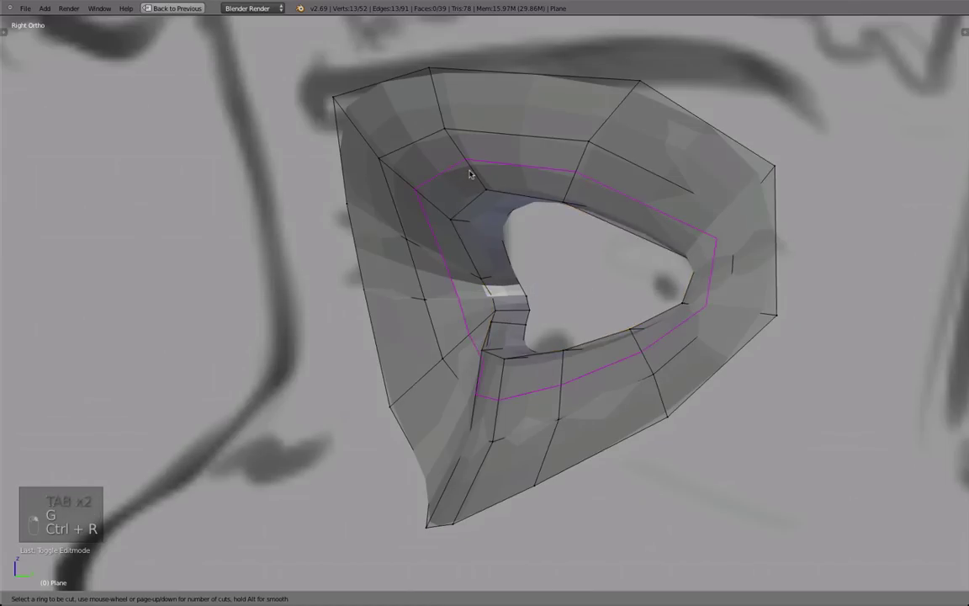
{"action": "left_click", "coordinate": [470, 173]}
{"action": "right_click", "coordinate": [469, 170]}
Reposition the new loop's upper vertices to shape the upper eyelid and check the smoothed result in object mode.
{"action": "right_click", "coordinate": [421, 191]}
{"action": "middle_click_drag", "start_coordinate": [601, 210], "coordinate": [485, 206]}
{"action": "key", "text": "g"}
{"action": "left_click", "coordinate": [538, 190]}
{"action": "right_click", "coordinate": [538, 190]}
{"action": "key", "text": "g"}
{"action": "left_click", "coordinate": [514, 190]}
{"action": "key", "text": "Tab"}
{"action": "scroll", "coordinate": [370, 252], "scroll_direction": "down", "scroll_amount": 3}
{"action": "middle_click_drag", "start_coordinate": [353, 256], "coordinate": [505, 284]}
{"action": "scroll", "coordinate": [387, 274], "scroll_direction": "up", "scroll_amount": 3}
{"action": "key", "text": "Tab"}
Reposition the new loop's inner-corner and upper-inner vertices in front view to follow the painted upper eyelid line.
{"action": "key", "text": "KP_1"}
{"action": "key", "text": "z"}
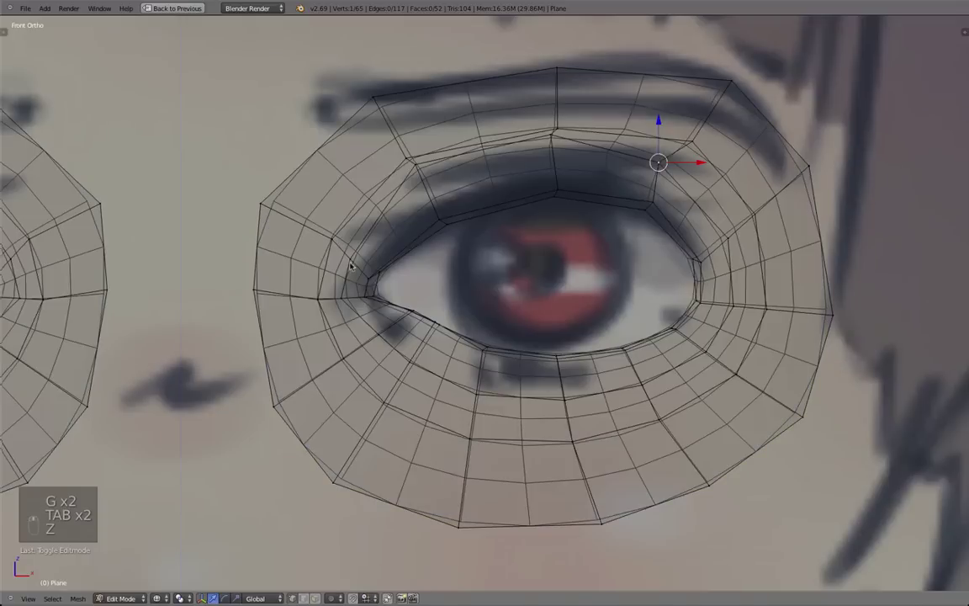
{"action": "key", "text": "g"}
{"action": "key", "text": "g"}
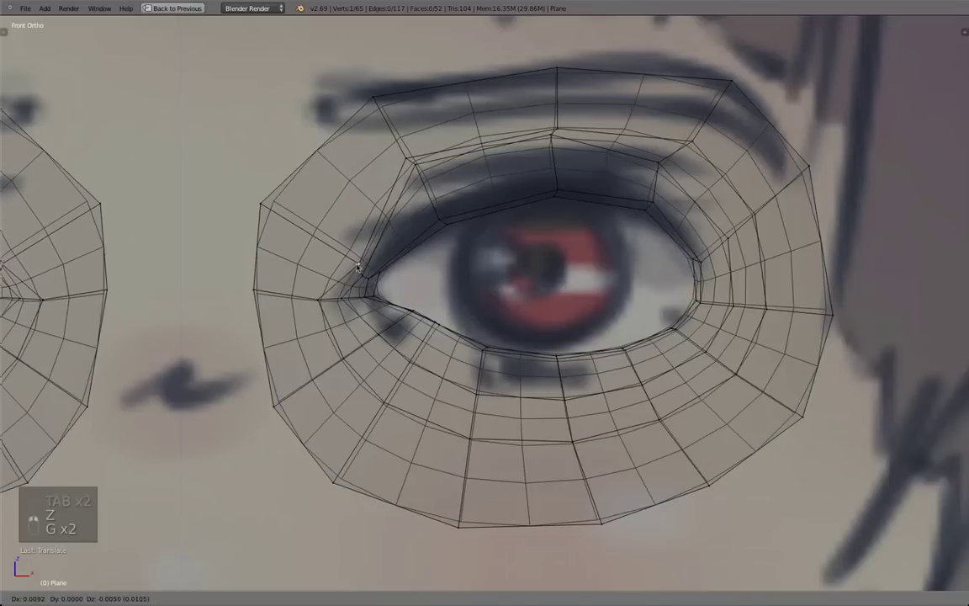
{"action": "left_click", "coordinate": [361, 268]}
{"action": "right_click", "coordinate": [414, 171]}
{"action": "key", "text": "g"}
{"action": "left_click", "coordinate": [431, 203]}
{"action": "key", "text": "z"}
{"action": "scroll", "coordinate": [471, 242], "scroll_direction": "down", "scroll_amount": 3}
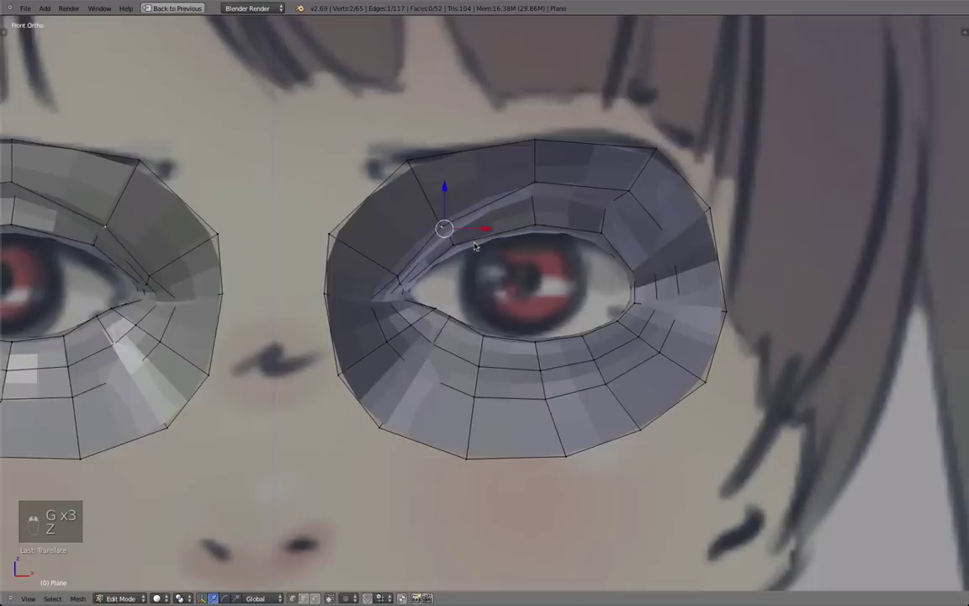
{"action": "key", "text": "Tab"}
Move the loop vertex above the eye's inner corner up and toward the nose, and check the smoothed result.
{"action": "scroll", "coordinate": [457, 281], "scroll_direction": "up", "scroll_amount": 4}
{"action": "key", "text": "Tab"}
{"action": "middle_click_drag", "start_coordinate": [380, 277], "coordinate": [434, 291], "text": "shift"}
{"action": "key", "text": "z"}
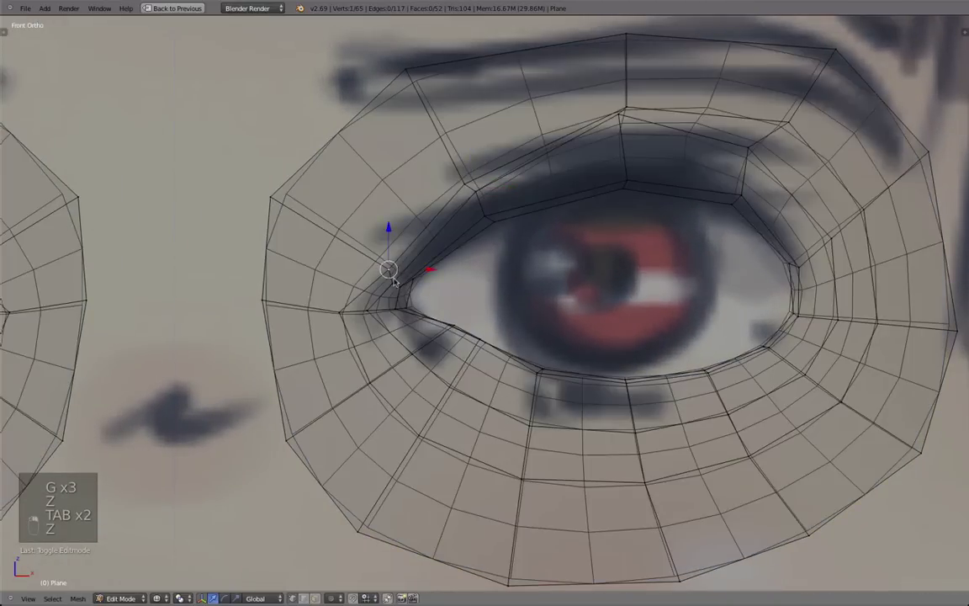
{"action": "key", "text": "g"}
{"action": "left_click", "coordinate": [375, 256]}
{"action": "key", "text": "Tab"}
{"action": "key", "text": "z"}
{"action": "scroll", "coordinate": [405, 286], "scroll_direction": "down", "scroll_amount": 2}
{"action": "key", "text": "Tab"}
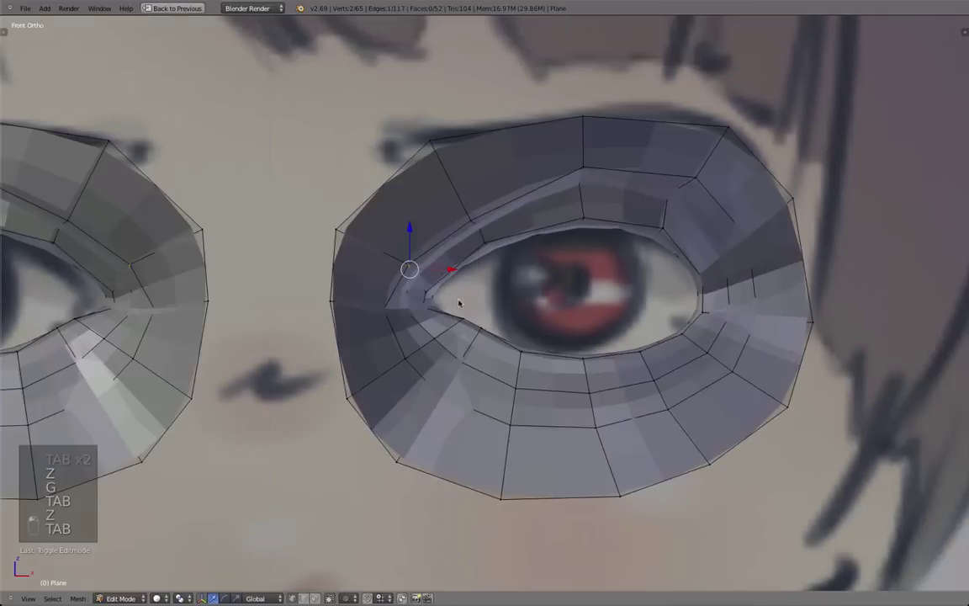
{"action": "key", "text": "Tab"}
{"action": "key", "text": "Tab"}
{"action": "key", "text": "Tab"}
{"action": "key", "text": "Tab"}
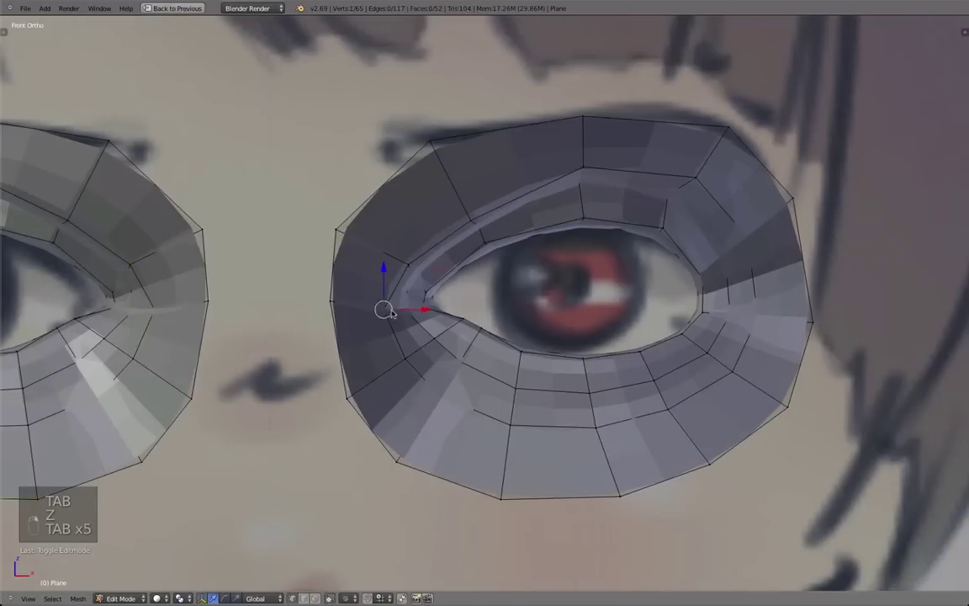
{"action": "key", "text": "h"}
{"action": "key", "text": "super+z"}
{"action": "key", "text": "z"}
{"action": "key", "text": "z"}
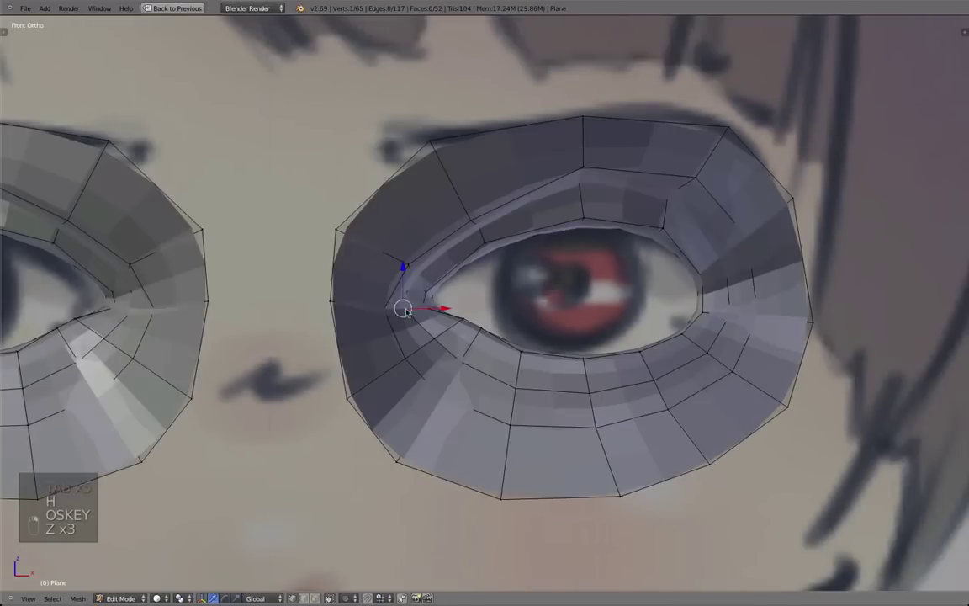
Smooth the selected vertices at the eye's inner corner and check the surface from an angle.
{"action": "mouse_move", "coordinate": [384, 313]}
{"action": "middle_mouse_down"}
{"action": "mouse_move", "coordinate": [453, 315]}
{"action": "mouse_move", "coordinate": [368, 270]}
{"action": "mouse_move", "coordinate": [467, 291]}
{"action": "mouse_move", "coordinate": [336, 260]}
{"action": "mouse_move", "coordinate": [519, 270]}
{"action": "middle_mouse_up"}
{"action": "key", "text": "q"}
{"action": "key", "text": "z"}
{"action": "key", "text": "Tab"}
{"action": "key", "text": "z"}
{"action": "key", "text": "Tab"}
{"action": "scroll", "coordinate": [437, 245], "scroll_direction": "up", "scroll_amount": 2}
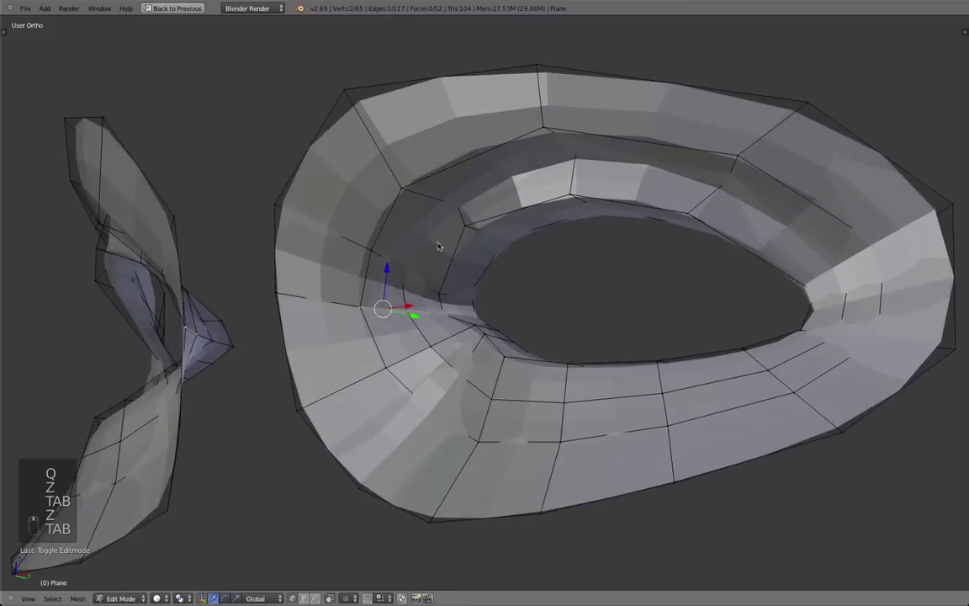
Lower the two selected middle vertices of the upper eyelid about 0.02 along Z in front view and inspect the result.
{"action": "middle_click_drag", "start_coordinate": [454, 209], "coordinate": [637, 250]}
{"action": "key", "text": "z"}
{"action": "right_click", "coordinate": [580, 153], "text": "shift"}
{"action": "key", "text": "KP_1"}
{"action": "key", "text": "g"}
{"action": "key", "text": "z"}
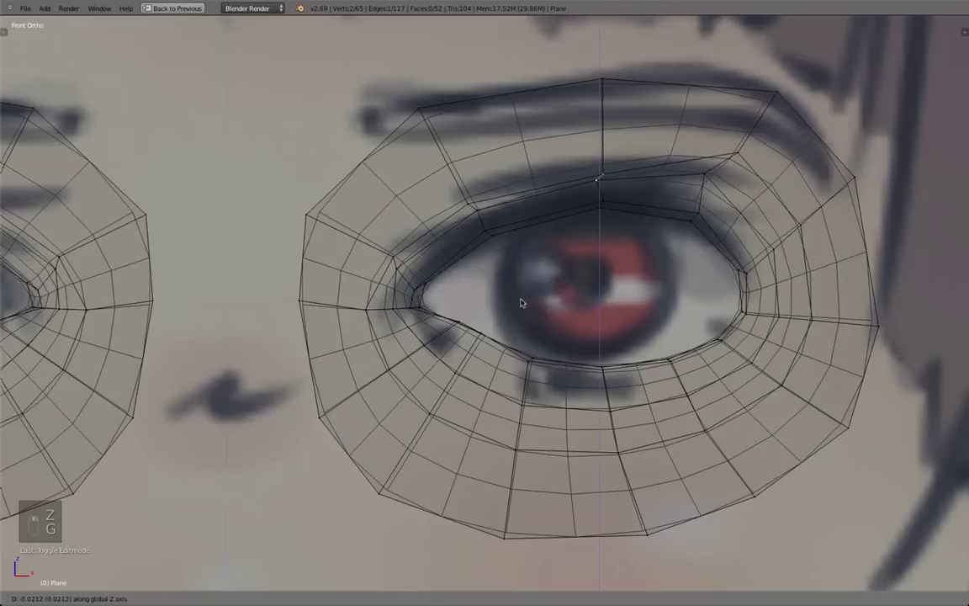
{"action": "left_click", "coordinate": [522, 303]}
{"action": "key", "text": "z"}
{"action": "scroll", "coordinate": [484, 326], "scroll_direction": "down", "scroll_amount": 3}
{"action": "key", "text": "Tab"}
{"action": "mouse_move", "coordinate": [484, 326]}
{"action": "middle_mouse_down"}
{"action": "mouse_move", "coordinate": [531, 352]}
{"action": "mouse_move", "coordinate": [355, 319]}
{"action": "mouse_move", "coordinate": [493, 320]}
{"action": "middle_mouse_up"}
Apply smooth shading to the eye mesh and examine the shading around the inner corners.
{"action": "key", "text": "t"}
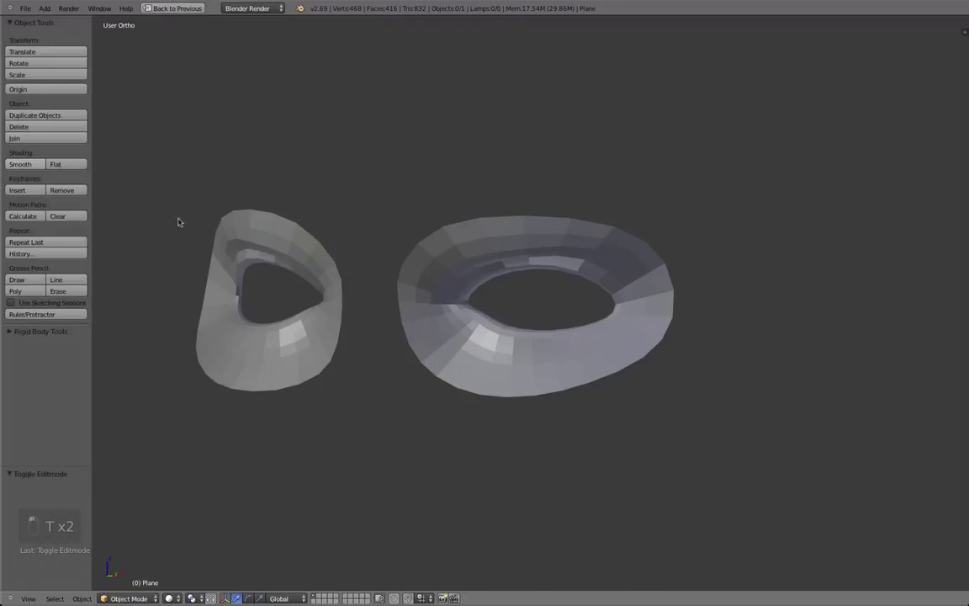
{"action": "left_click", "coordinate": [20, 164]}
{"action": "key", "text": "Tab"}
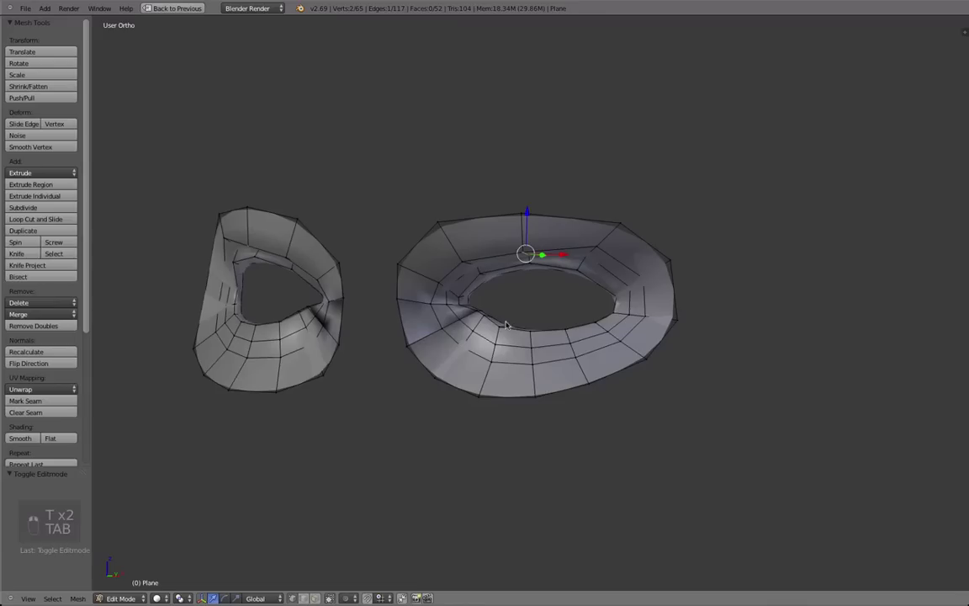
{"action": "scroll", "coordinate": [404, 322], "scroll_direction": "up", "scroll_amount": 2}
{"action": "key", "text": "Tab"}
{"action": "scroll", "coordinate": [381, 355], "scroll_direction": "up", "scroll_amount": 4}
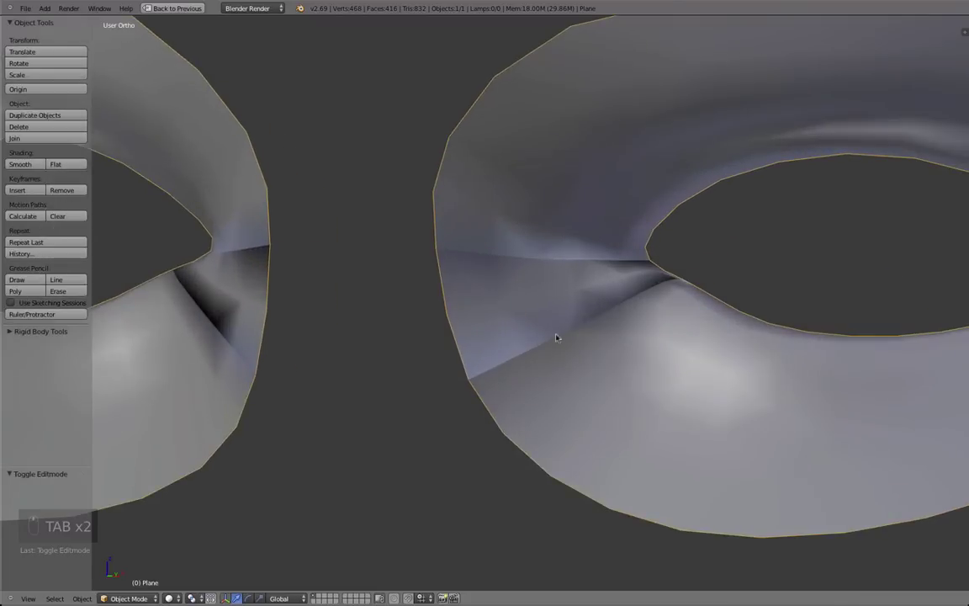
Make the normals of the whole eye mesh consistent and check the shading in object mode.
{"action": "scroll", "coordinate": [473, 286], "scroll_direction": "down", "scroll_amount": 2}
{"action": "key", "text": "Tab"}
{"action": "scroll", "coordinate": [385, 233], "scroll_direction": "down", "scroll_amount": 2}
{"action": "key", "text": "a"}
{"action": "key", "text": "a"}
{"action": "key", "text": "a"}
{"action": "key", "text": "a"}
{"action": "key", "text": "a"}
{"action": "key", "text": "a"}
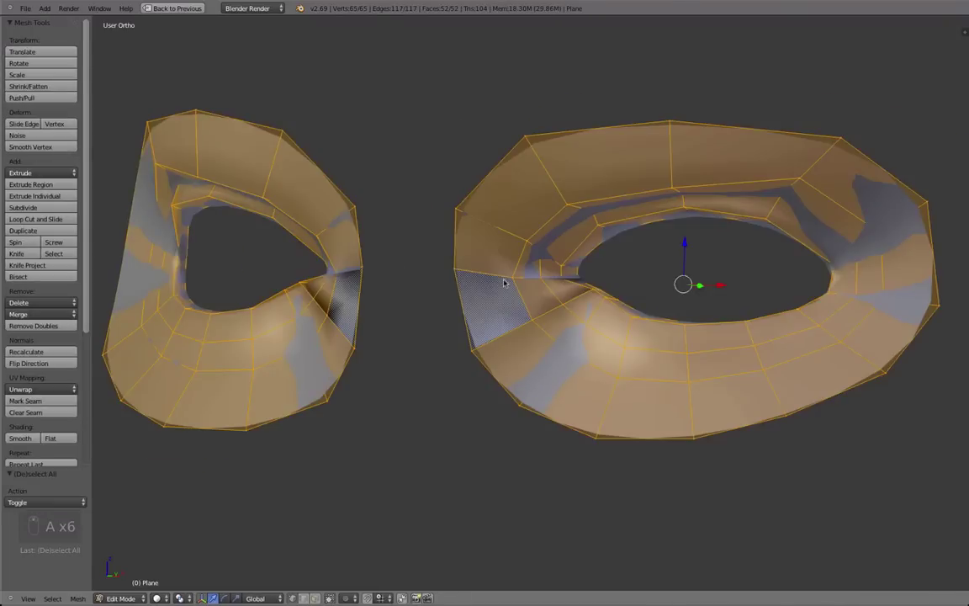
{"action": "key", "text": "ctrl+n"}
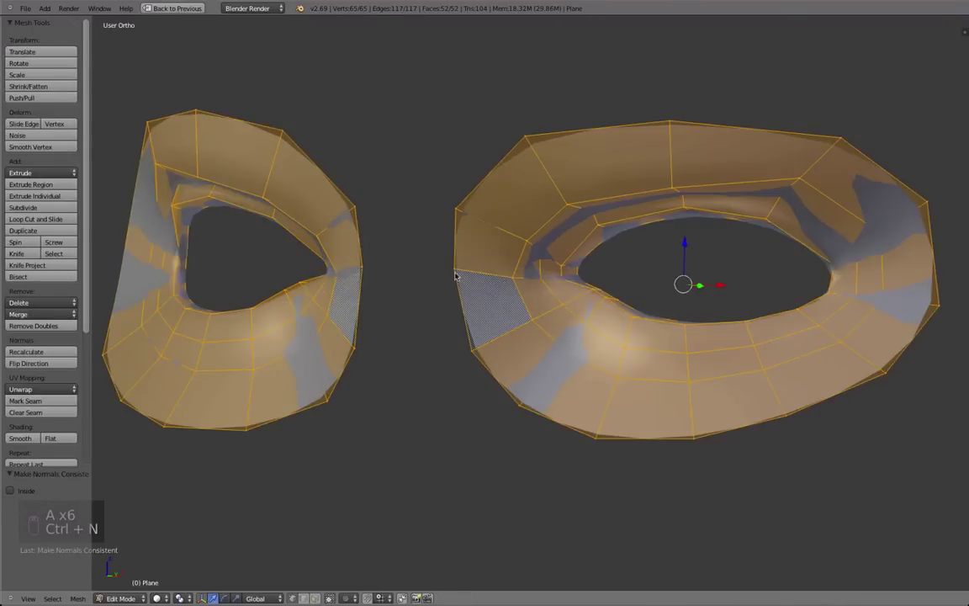
{"action": "key", "text": "Tab"}
{"action": "scroll", "coordinate": [471, 291], "scroll_direction": "down", "scroll_amount": 4}
{"action": "key", "text": "t"}
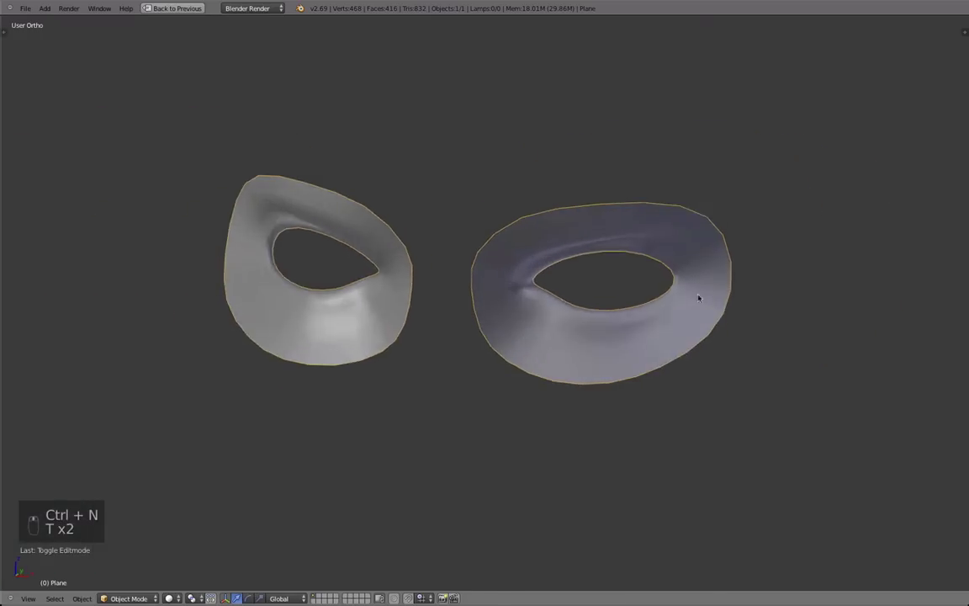
Try to move the middle loop's vertex at the eye's outer corner closer to the opening.
{"action": "middle_click_drag", "start_coordinate": [698, 297], "coordinate": [501, 302], "text": "shift"}
{"action": "scroll", "coordinate": [476, 296], "scroll_direction": "up", "scroll_amount": 4}
{"action": "key", "text": "Tab"}
{"action": "middle_click_drag", "start_coordinate": [387, 296], "coordinate": [545, 218]}
{"action": "right_click", "coordinate": [640, 293]}
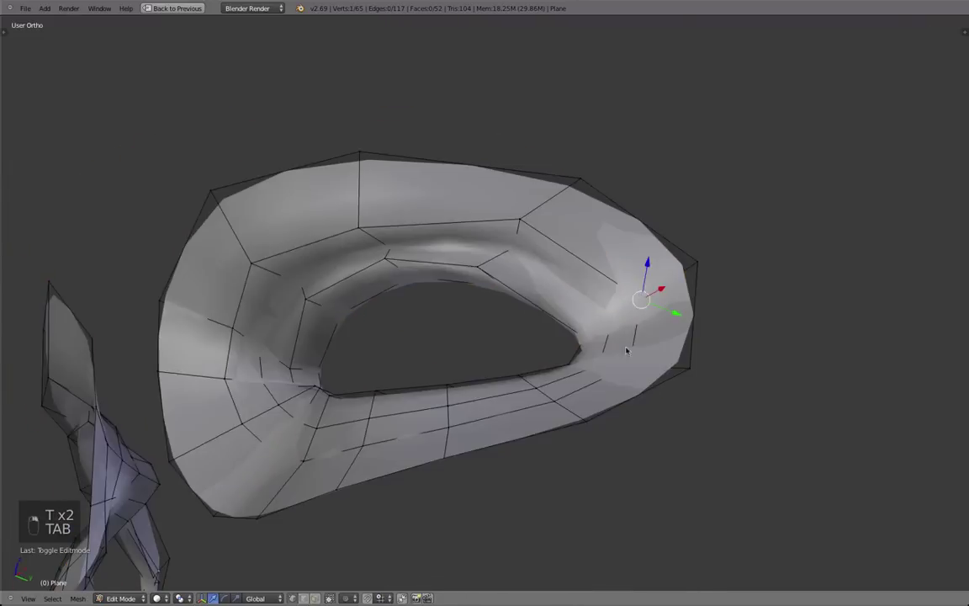
{"action": "key", "text": "z"}
{"action": "key", "text": "g"}
{"action": "left_click", "coordinate": [603, 318]}
{"action": "key", "text": "Tab"}
{"action": "key", "text": "z"}
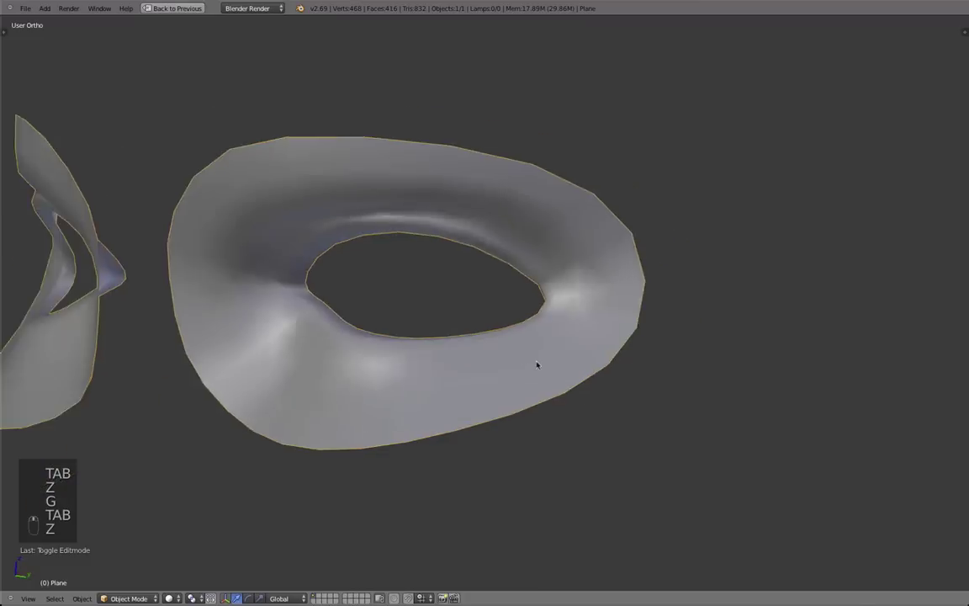
{"action": "middle_click_drag", "start_coordinate": [536, 364], "coordinate": [571, 354]}
{"action": "scroll", "coordinate": [571, 355], "scroll_direction": "up", "scroll_amount": 2}
{"action": "key", "text": "super+z"}
Try a constrained move of the outer-corner vertex, inspect the smooth surface, and undo the move.
{"action": "middle_click_drag", "start_coordinate": [659, 290], "coordinate": [630, 278]}
{"action": "scroll", "coordinate": [644, 286], "scroll_direction": "down", "scroll_amount": 1}
{"action": "key", "text": "Tab"}
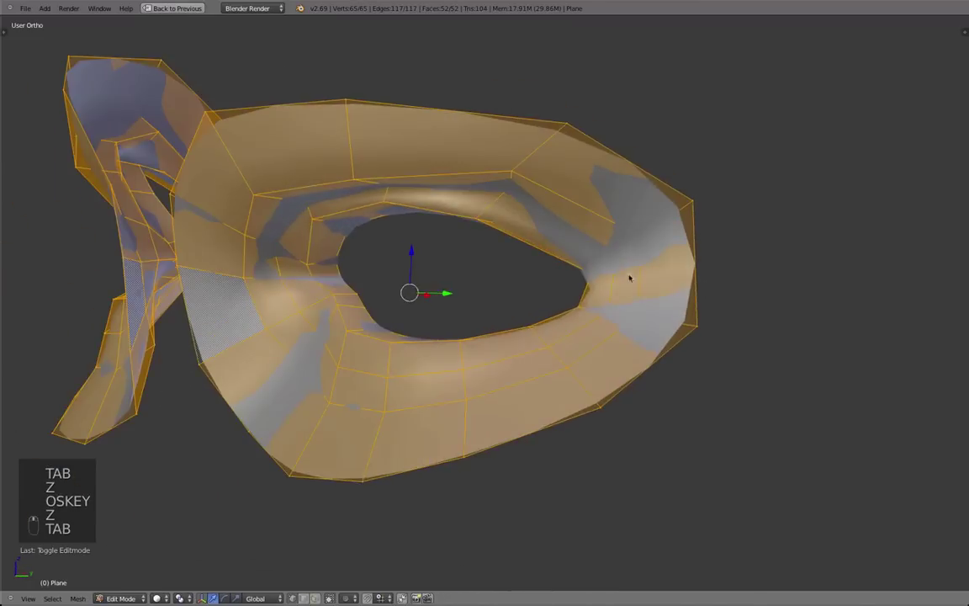
{"action": "key", "text": "z"}
{"action": "right_click", "coordinate": [628, 255]}
{"action": "mouse_move", "coordinate": [617, 327]}
{"action": "middle_mouse_down"}
{"action": "mouse_move", "coordinate": [703, 321]}
{"action": "mouse_move", "coordinate": [542, 295]}
{"action": "mouse_move", "coordinate": [542, 311]}
{"action": "mouse_move", "coordinate": [407, 345]}
{"action": "mouse_move", "coordinate": [340, 325]}
{"action": "mouse_move", "coordinate": [543, 241]}
{"action": "middle_mouse_up"}
{"action": "key", "text": "g"}
{"action": "middle_click", "coordinate": [688, 320]}
{"action": "left_click", "coordinate": [674, 321]}
{"action": "key", "text": "Tab"}
{"action": "key", "text": "z"}
{"action": "scroll", "coordinate": [543, 312], "scroll_direction": "down", "scroll_amount": 5}
{"action": "scroll", "coordinate": [543, 311], "scroll_direction": "up", "scroll_amount": 5}
{"action": "scroll", "coordinate": [340, 324], "scroll_direction": "up", "scroll_amount": 1}
{"action": "key", "text": "super+z"}
Move the two loop vertices beside the eye's outer corner along one axis, seen from below, and inspect the smoothed surface.
{"action": "key", "text": "Tab"}
{"action": "key", "text": "a"}
{"action": "key", "text": "a"}
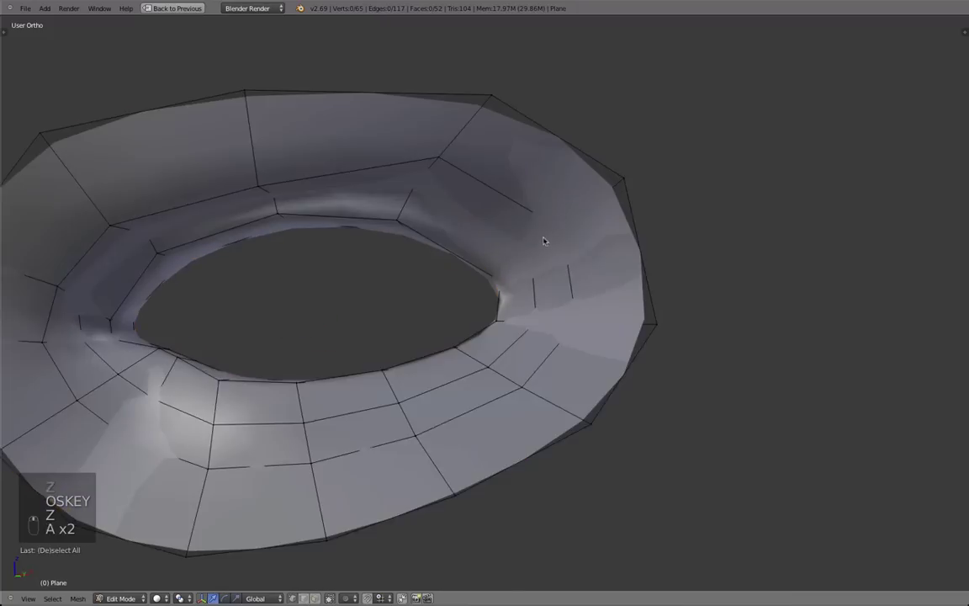
{"action": "right_click", "coordinate": [529, 257], "text": "shift"}
{"action": "key", "text": "z"}
{"action": "middle_click_drag", "start_coordinate": [543, 335], "coordinate": [537, 372]}
{"action": "mouse_move", "coordinate": [530, 123]}
{"action": "middle_mouse_down"}
{"action": "mouse_move", "coordinate": [516, 175]}
{"action": "mouse_move", "coordinate": [461, 190]}
{"action": "middle_mouse_up"}
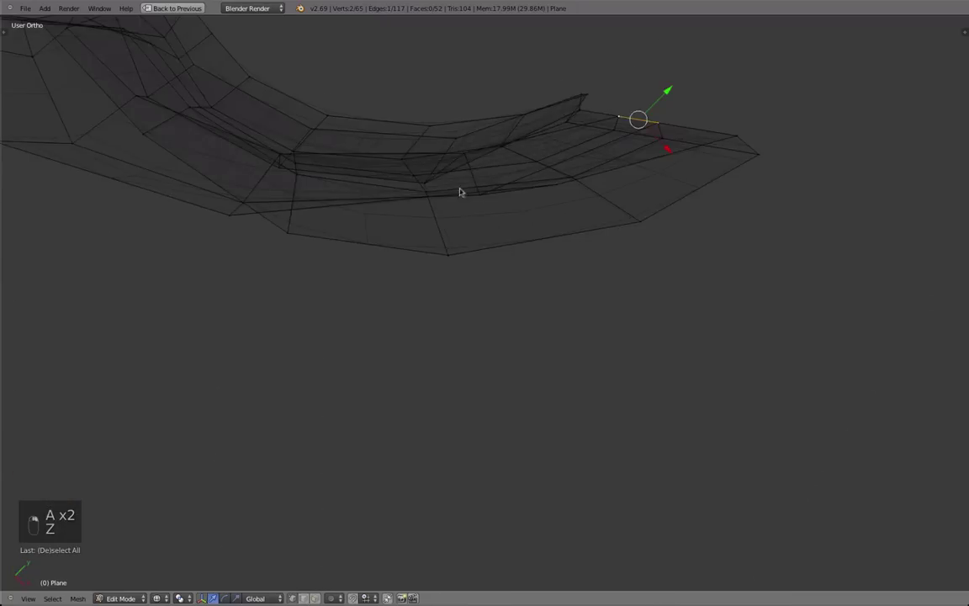
{"action": "key", "text": "g"}
{"action": "middle_click", "coordinate": [552, 195]}
{"action": "left_click", "coordinate": [542, 209]}
{"action": "middle_click_drag", "start_coordinate": [543, 210], "coordinate": [500, 148]}
{"action": "scroll", "coordinate": [496, 218], "scroll_direction": "down", "scroll_amount": 3}
{"action": "key", "text": "Tab"}
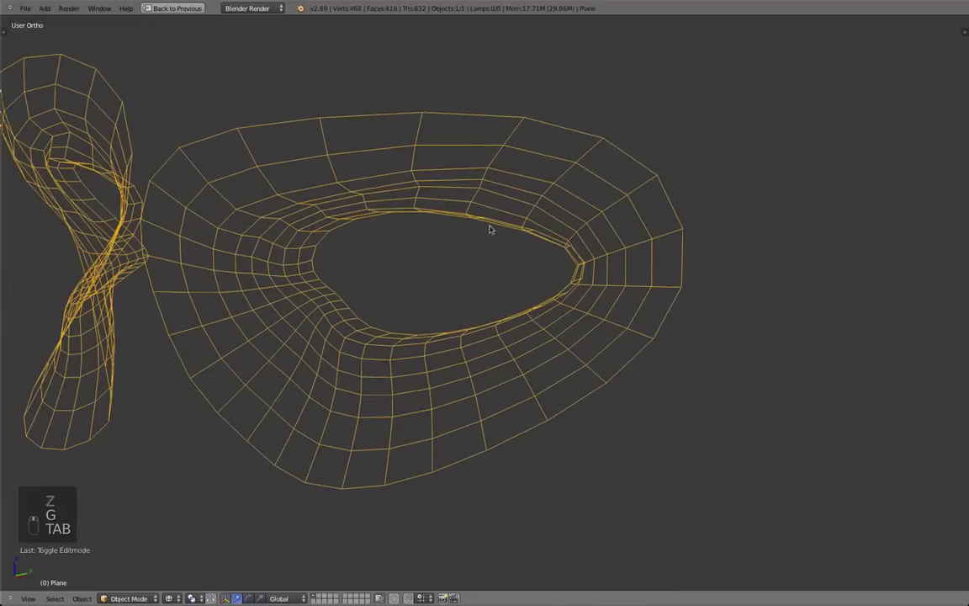
{"action": "key", "text": "z"}
{"action": "key", "text": "Tab"}
{"action": "middle_click_drag", "start_coordinate": [596, 274], "coordinate": [565, 349]}
{"action": "scroll", "coordinate": [687, 322], "scroll_direction": "up", "scroll_amount": 3}
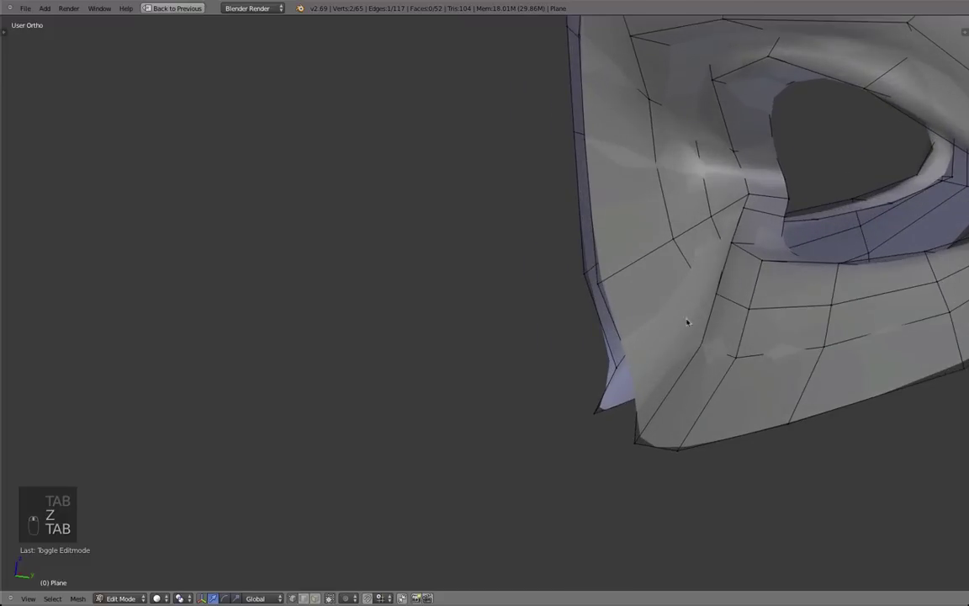
Move three neighbouring vertices of the new loop below the inner half of the eye to round the lower eyelid.
{"action": "right_click", "coordinate": [824, 310], "text": "shift"}
{"action": "middle_click_drag", "start_coordinate": [824, 310], "coordinate": [703, 315]}
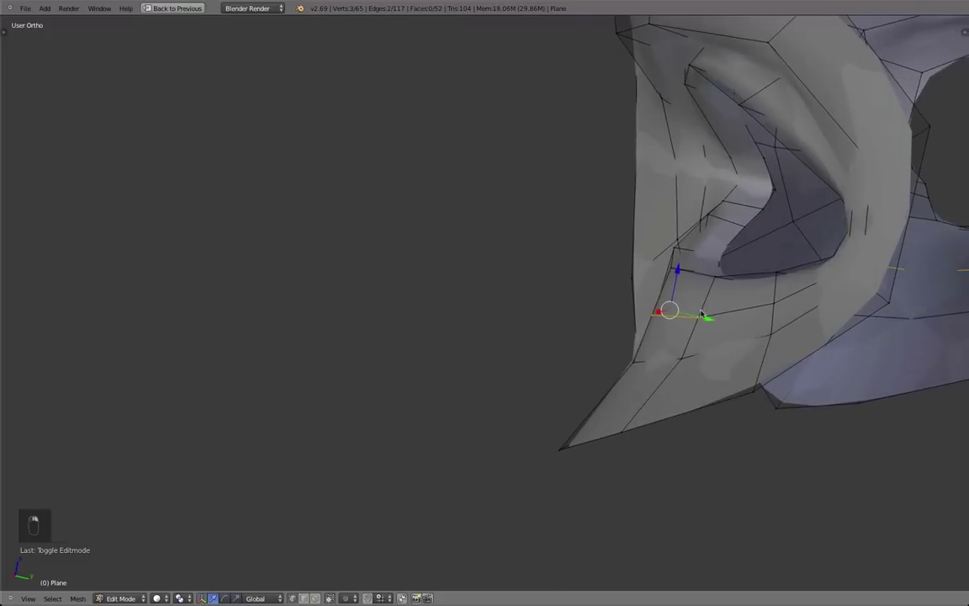
{"action": "key", "text": "g"}
{"action": "middle_click_drag", "start_coordinate": [562, 315], "coordinate": [675, 345]}
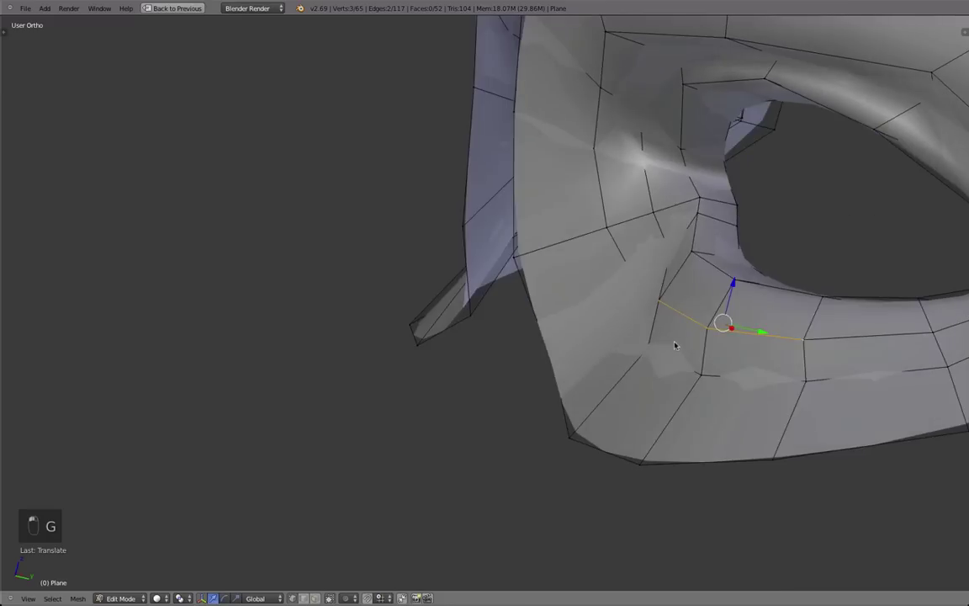
Reposition two vertices of the middle loop below the eye to fill out the lower eyelid area.
{"action": "middle_click_drag", "start_coordinate": [709, 376], "coordinate": [647, 356]}
{"action": "right_click", "coordinate": [648, 356], "text": "shift"}
{"action": "key", "text": "g"}
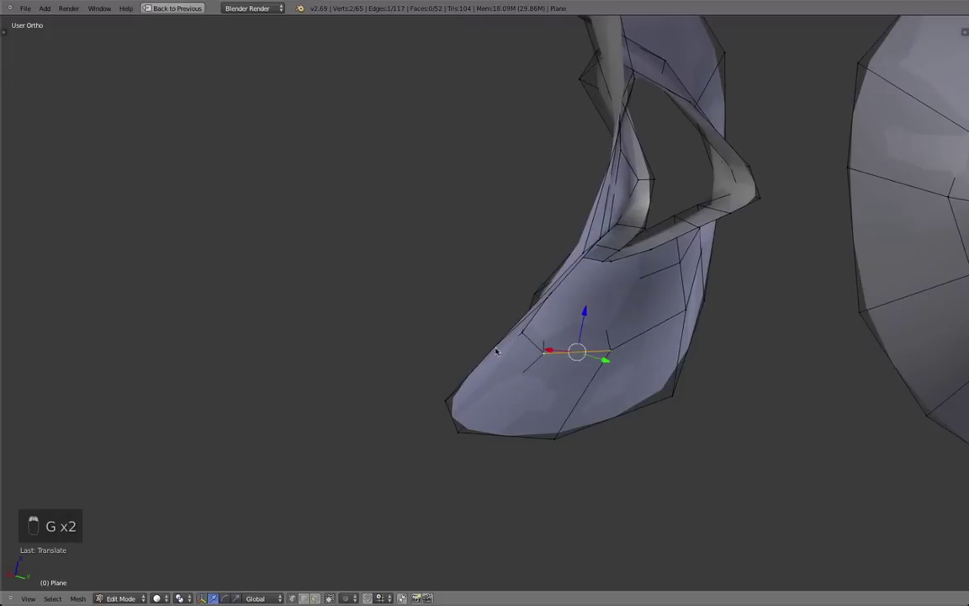
{"action": "middle_click_drag", "start_coordinate": [495, 351], "coordinate": [761, 367]}
Move and smooth the middle loop's two vertices below the inner corner, and check the shape in object mode.
{"action": "key", "text": "z"}
{"action": "right_click", "coordinate": [530, 254]}
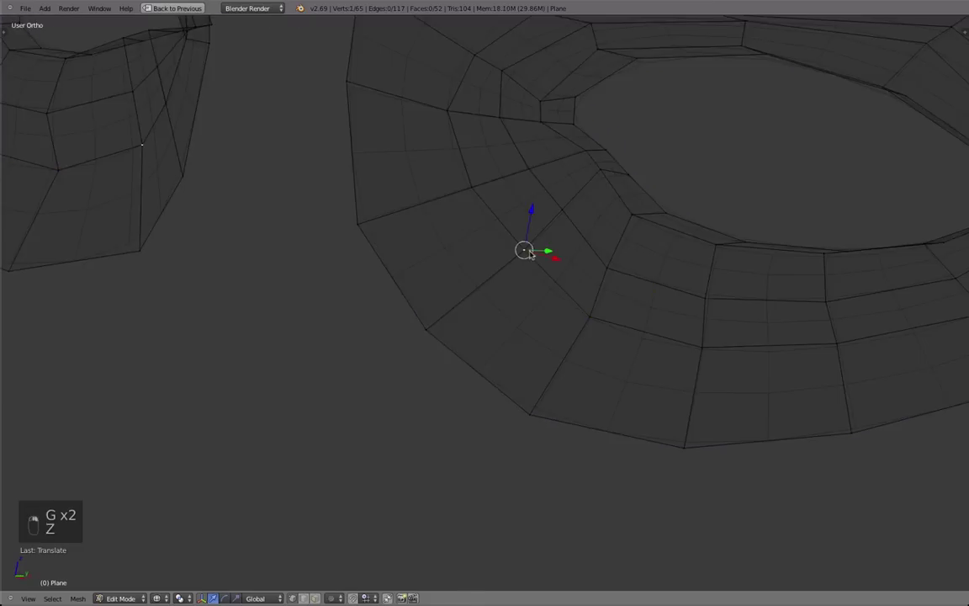
{"action": "key", "text": "z"}
{"action": "middle_click_drag", "start_coordinate": [619, 330], "coordinate": [579, 331]}
{"action": "key", "text": "g"}
{"action": "left_click", "coordinate": [590, 330]}
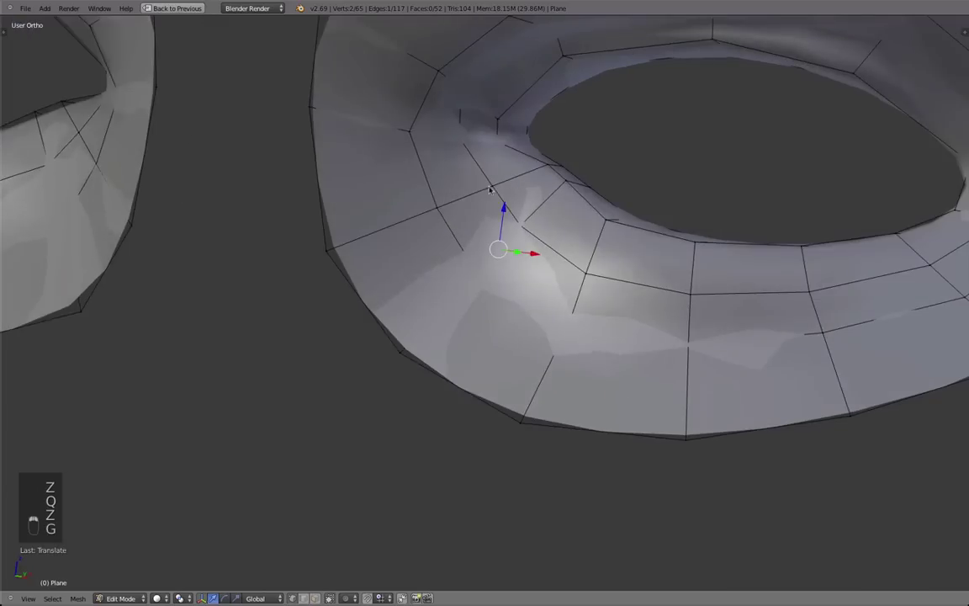
{"action": "key", "text": "q"}
{"action": "scroll", "coordinate": [633, 276], "scroll_direction": "down", "scroll_amount": 4}
{"action": "middle_click_drag", "start_coordinate": [634, 277], "coordinate": [613, 296]}
{"action": "key", "text": "Tab"}
{"action": "scroll", "coordinate": [679, 316], "scroll_direction": "down", "scroll_amount": 2}
{"action": "scroll", "coordinate": [614, 296], "scroll_direction": "down", "scroll_amount": 3}
{"action": "scroll", "coordinate": [614, 296], "scroll_direction": "up", "scroll_amount": 4}
Select the six vertices of the two-face strip below the eye and smooth them.
{"action": "key", "text": "a"}
{"action": "key", "text": "a"}
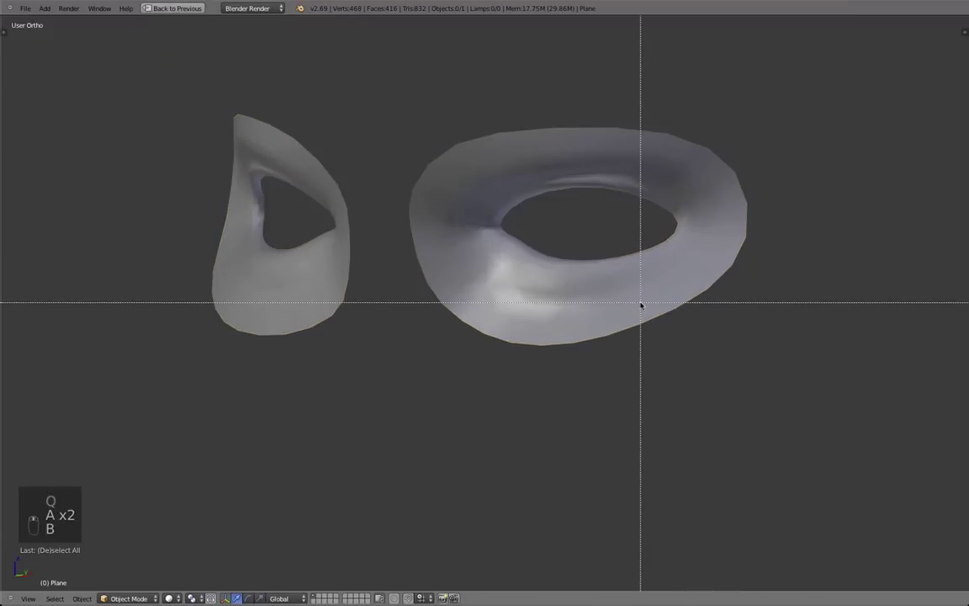
{"action": "key", "text": "Tab"}
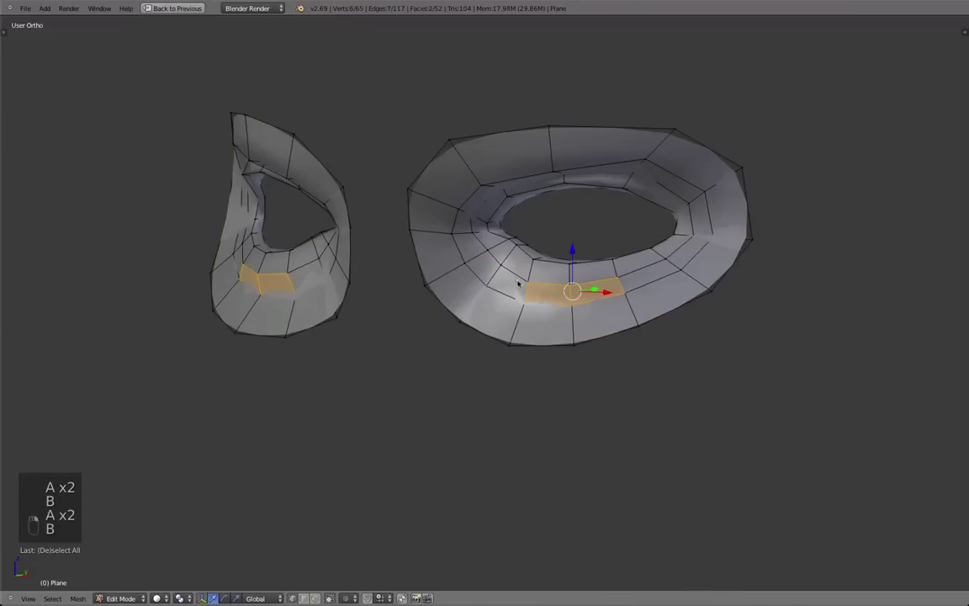
{"action": "key", "text": "q"}
Select and move two adjacent vertices of the loop below the eye to even out the lower eyelid, and check it in object mode.
{"action": "middle_click_drag", "start_coordinate": [427, 293], "coordinate": [491, 303]}
{"action": "scroll", "coordinate": [491, 303], "scroll_direction": "up", "scroll_amount": 1}
{"action": "right_click", "coordinate": [490, 302]}
{"action": "right_click", "coordinate": [515, 295], "text": "shift"}
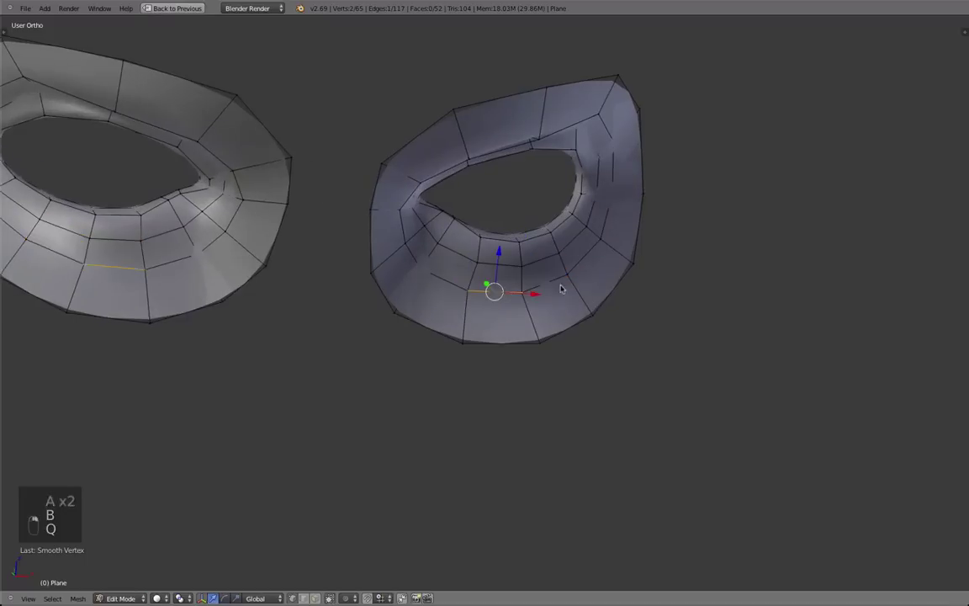
{"action": "middle_click_drag", "start_coordinate": [600, 296], "coordinate": [573, 327]}
{"action": "key", "text": "g"}
{"action": "key", "text": "Tab"}
{"action": "key", "text": "Tab"}
{"action": "scroll", "coordinate": [592, 340], "scroll_direction": "up", "scroll_amount": 1}
Shift the edge loop around the eye opening slightly forward along the Y axis in the side view.
{"action": "scroll", "coordinate": [556, 340], "scroll_direction": "up", "scroll_amount": 2}
{"action": "key", "text": "KP_3"}
{"action": "key", "text": "g"}
{"action": "key", "text": "y"}
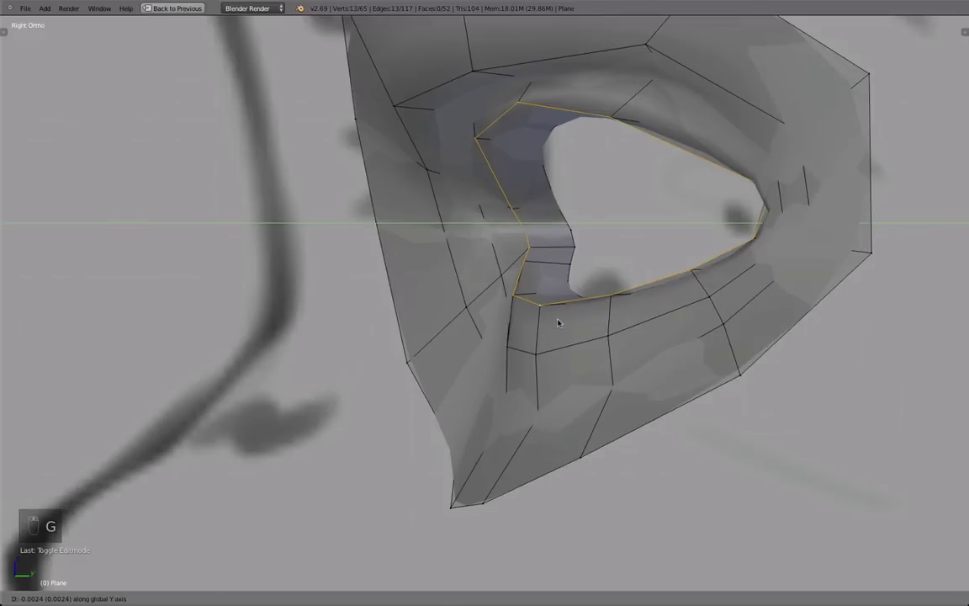
{"action": "left_click", "coordinate": [557, 323]}
Compare the eye mesh's placement with the full front and side character references.
{"action": "scroll", "coordinate": [319, 353], "scroll_direction": "down", "scroll_amount": 10}
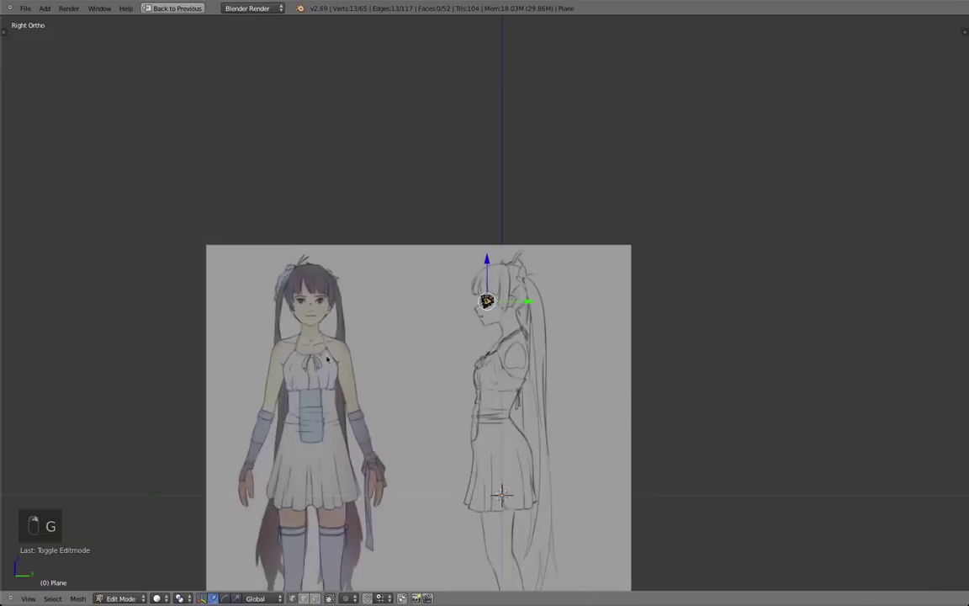
{"action": "middle_click_drag", "start_coordinate": [328, 359], "coordinate": [455, 205], "text": "shift"}
{"action": "scroll", "coordinate": [642, 444], "scroll_direction": "up", "scroll_amount": 1}
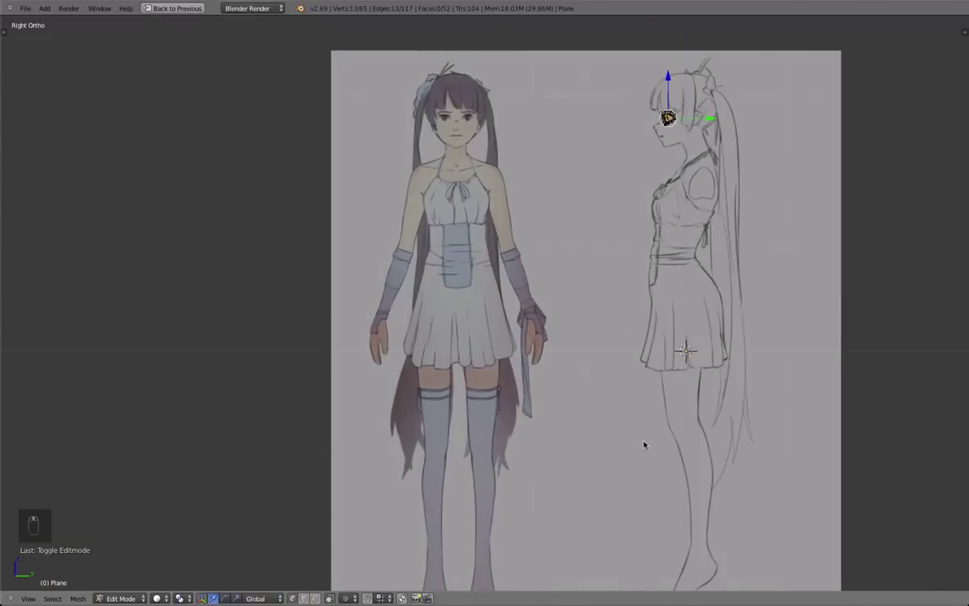
{"action": "middle_click_drag", "start_coordinate": [636, 446], "coordinate": [632, 446], "text": "shift"}
{"action": "scroll", "coordinate": [626, 444], "scroll_direction": "up", "scroll_amount": 1}
{"action": "middle_click_drag", "start_coordinate": [323, 143], "coordinate": [316, 215], "text": "shift"}
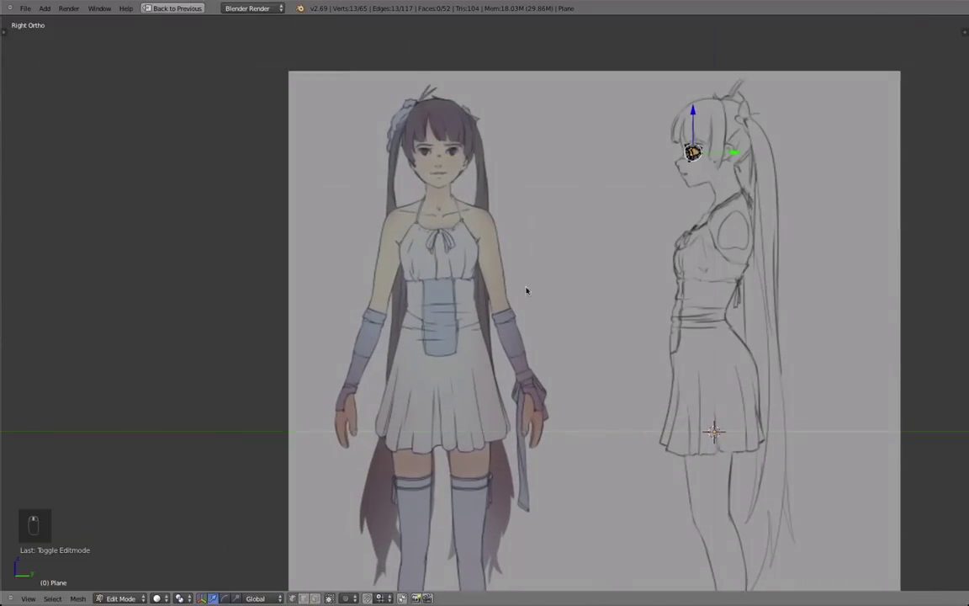
{"action": "scroll", "coordinate": [613, 334], "scroll_direction": "up", "scroll_amount": 1}
{"action": "middle_click_drag", "start_coordinate": [623, 328], "coordinate": [606, 346], "text": "shift"}
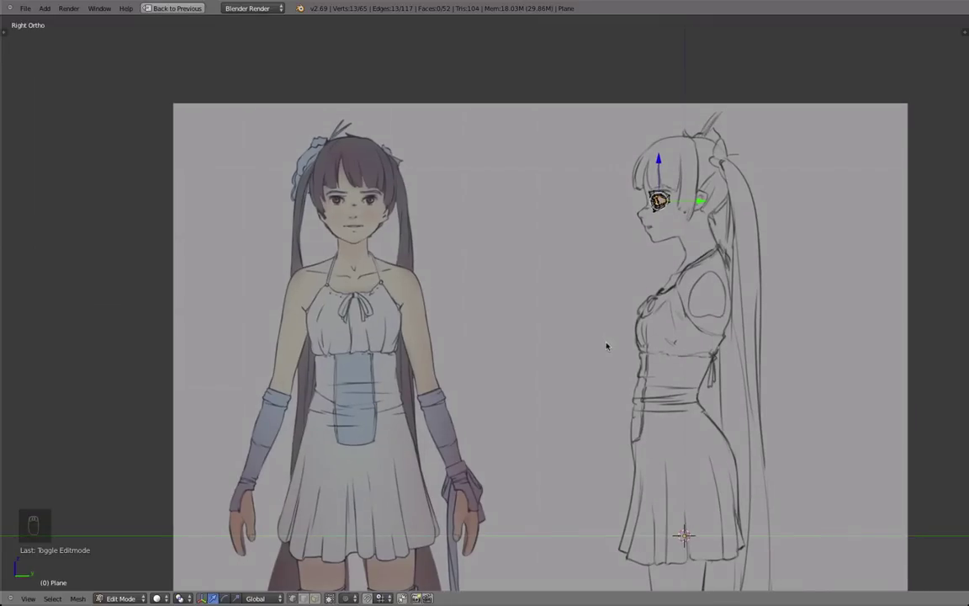
{"action": "scroll", "coordinate": [641, 340], "scroll_direction": "up", "scroll_amount": 1}
{"action": "middle_click_drag", "start_coordinate": [790, 249], "coordinate": [672, 328], "text": "shift"}
{"action": "scroll", "coordinate": [708, 318], "scroll_direction": "up", "scroll_amount": 1}
{"action": "scroll", "coordinate": [671, 330], "scroll_direction": "up", "scroll_amount": 1}
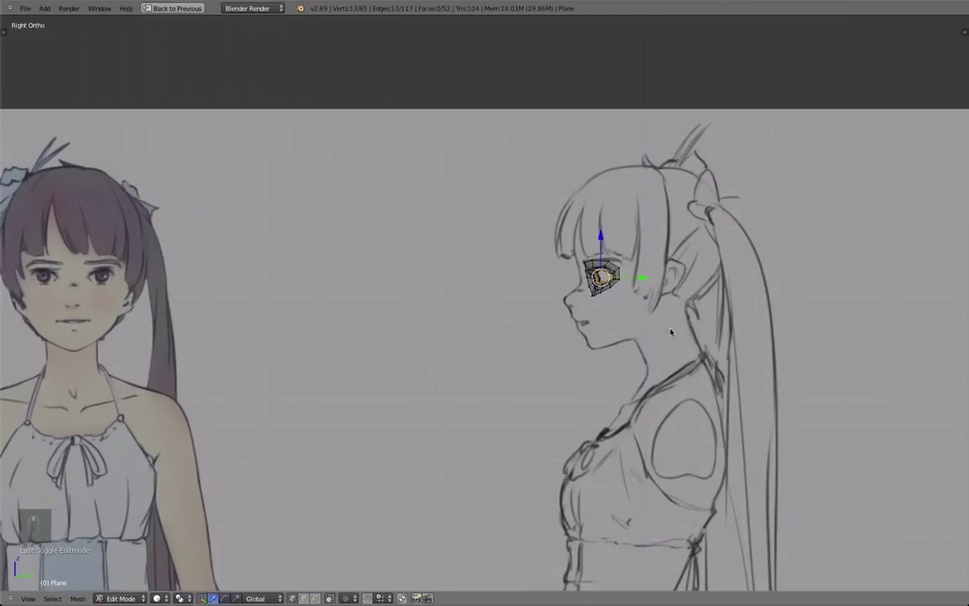
{"action": "scroll", "coordinate": [671, 332], "scroll_direction": "up", "scroll_amount": 7}
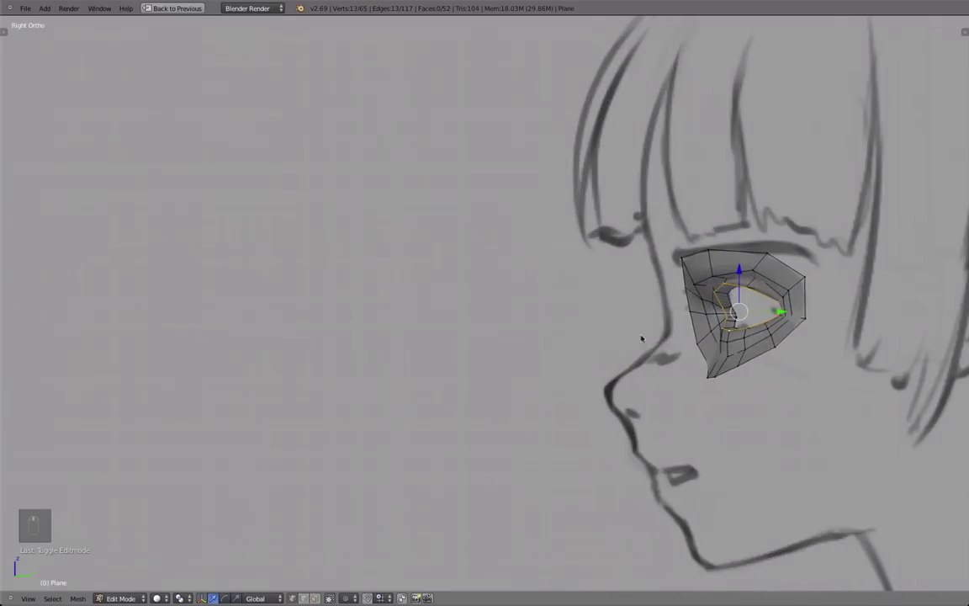
{"action": "middle_click_drag", "start_coordinate": [684, 335], "coordinate": [648, 334], "text": "shift"}
{"action": "mouse_move", "coordinate": [718, 349]}
{"action": "middle_mouse_down", "text": "shift"}
{"action": "mouse_move", "coordinate": [587, 328]}
{"action": "mouse_move", "coordinate": [626, 344]}
{"action": "middle_mouse_up", "text": "shift"}
{"action": "scroll", "coordinate": [627, 344], "scroll_direction": "up", "scroll_amount": 1}
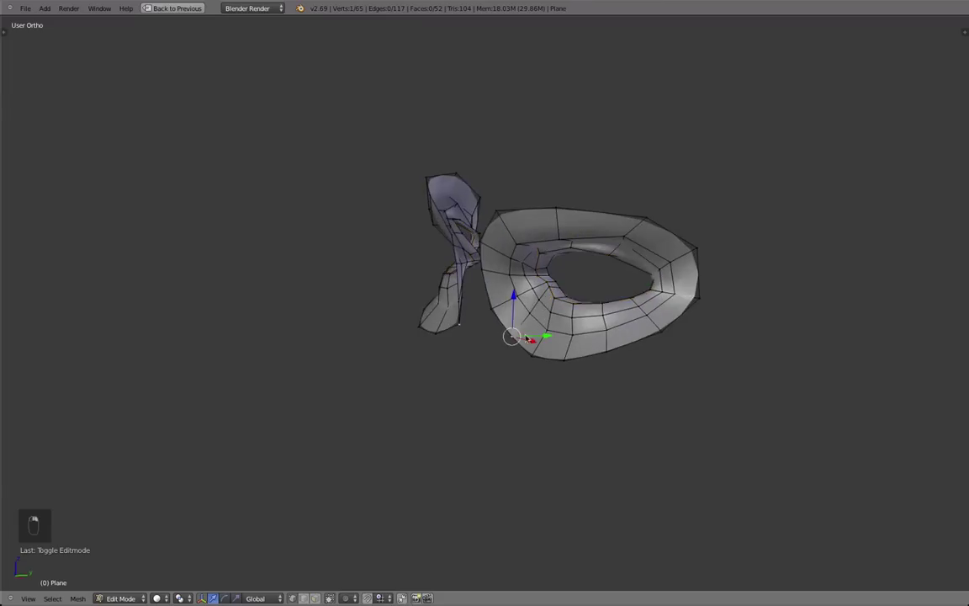
Move two vertices on the nose side of the eye ring's outer edge forward toward the profile in the side view.
{"action": "key", "text": "KP_3"}
{"action": "key", "text": "g"}
{"action": "key", "text": "y"}
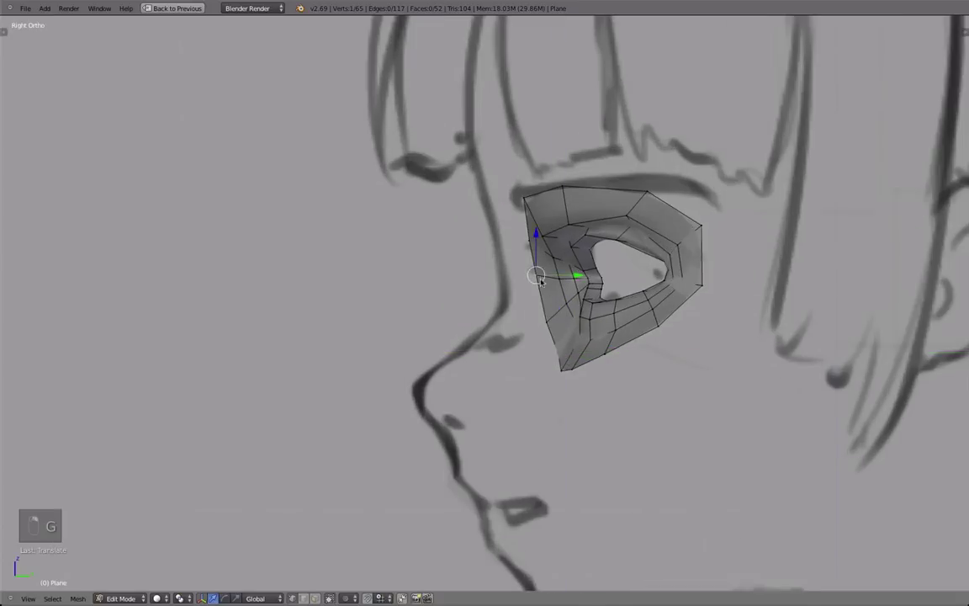
{"action": "key", "text": "g"}
{"action": "left_click", "coordinate": [541, 323]}
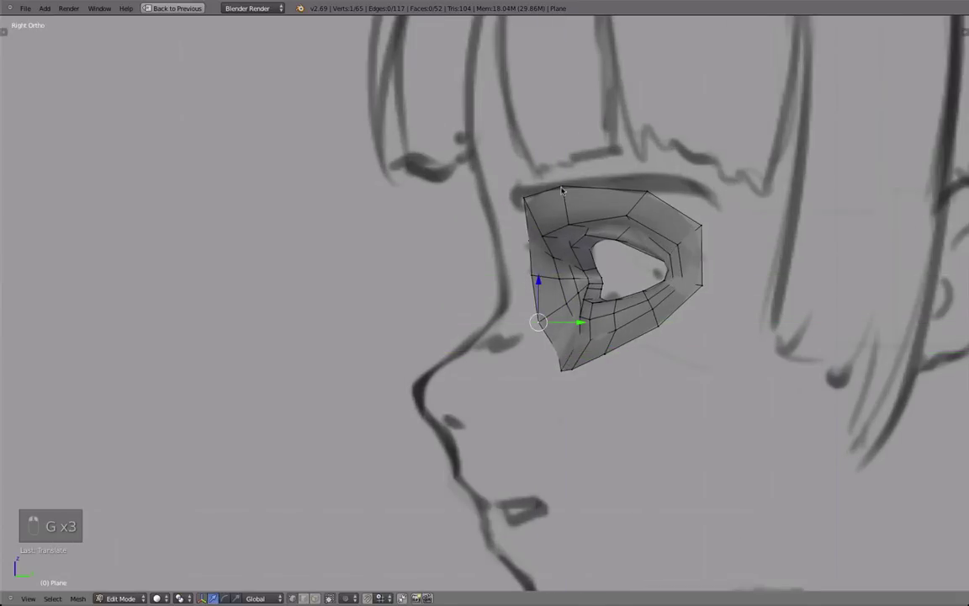
Slide the middle vertex of the loop above the eye along its edge.
{"action": "mouse_move", "coordinate": [521, 194]}
{"action": "middle_mouse_down"}
{"action": "mouse_move", "coordinate": [529, 270]}
{"action": "mouse_move", "coordinate": [494, 243]}
{"action": "mouse_move", "coordinate": [588, 345]}
{"action": "middle_mouse_up"}
{"action": "key", "text": "g"}
{"action": "key", "text": "g"}
Edge-slide three vertices of the loop below the outer half of the eye in the front view, and check the smoothed shape.
{"action": "key", "text": "KP_1"}
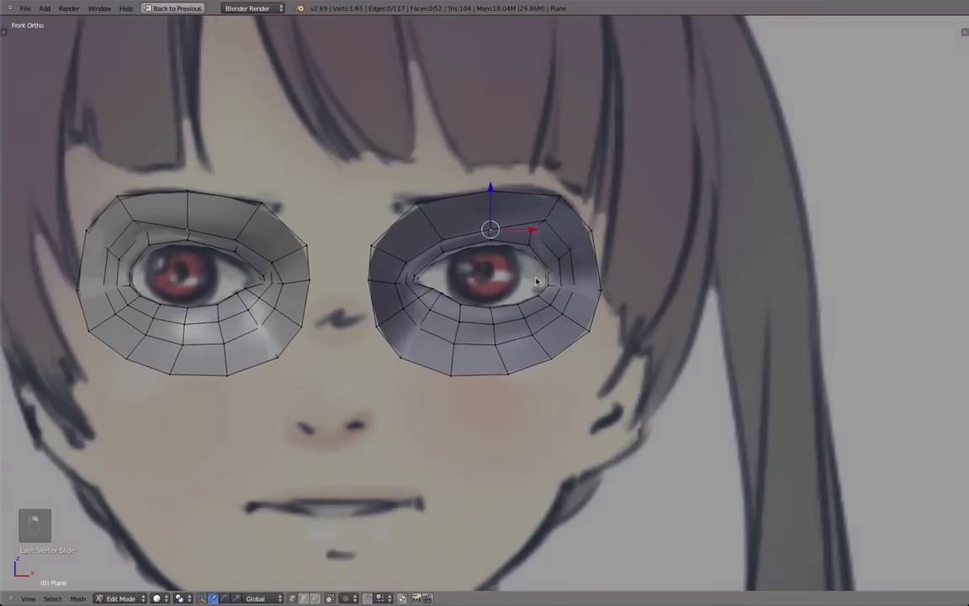
{"action": "scroll", "coordinate": [538, 277], "scroll_direction": "up", "scroll_amount": 2}
{"action": "key", "text": "g"}
{"action": "key", "text": "g"}
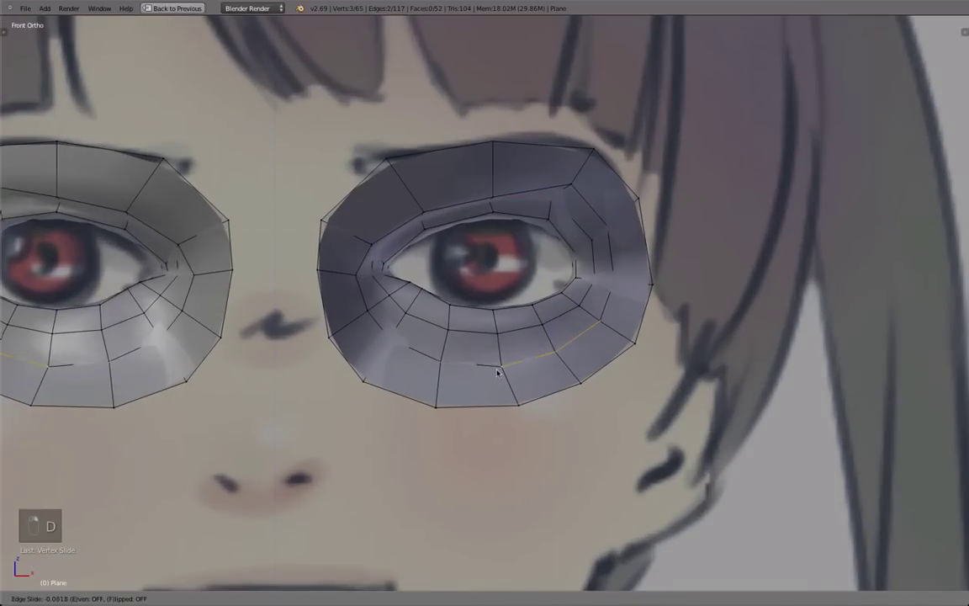
{"action": "scroll", "coordinate": [563, 399], "scroll_direction": "down", "scroll_amount": 1}
{"action": "middle_click_drag", "start_coordinate": [564, 399], "coordinate": [529, 359]}
{"action": "key", "text": "Tab"}
{"action": "scroll", "coordinate": [538, 361], "scroll_direction": "down", "scroll_amount": 4}
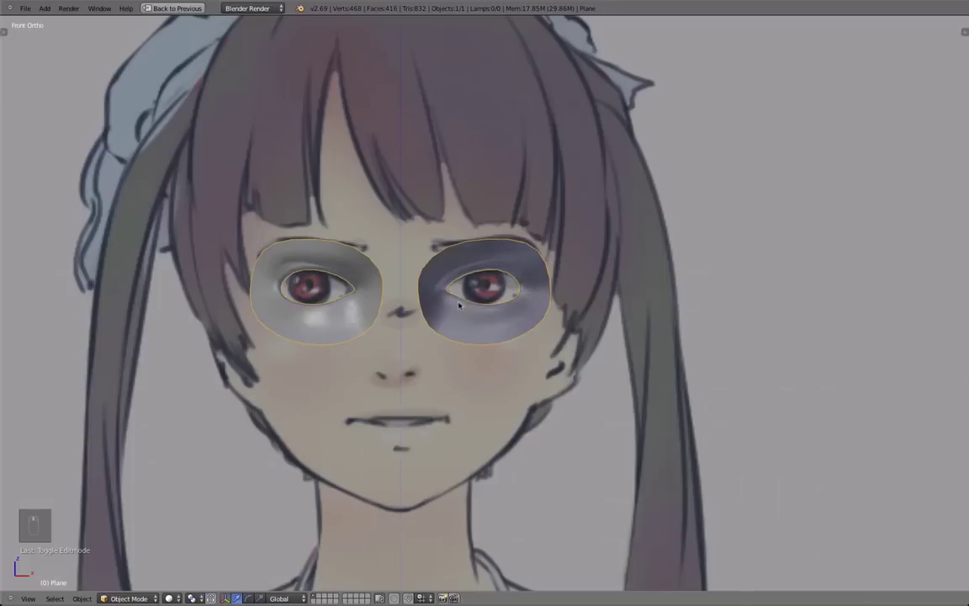
{"action": "key", "text": "Tab"}
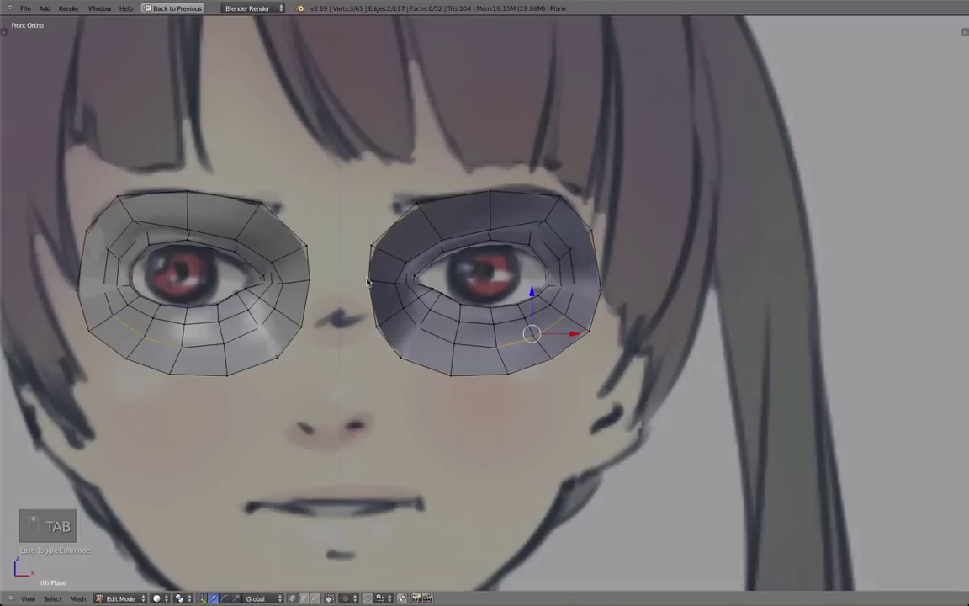
Raise the outer ring's upper nose-side vertex and extrude the adjacent edge to the mirror centre line to bridge both eyes.
{"action": "key", "text": "g"}
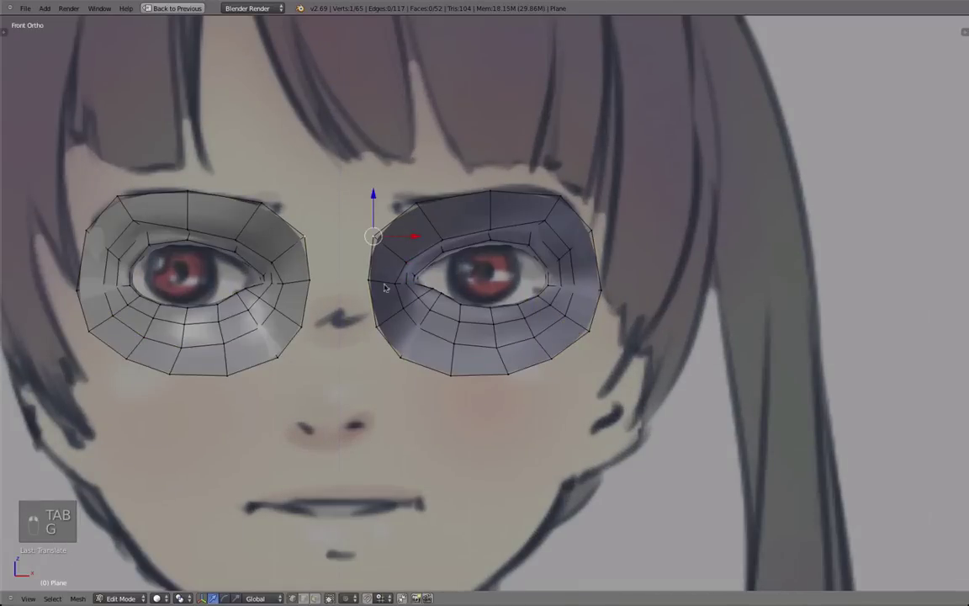
{"action": "middle_click_drag", "start_coordinate": [371, 284], "coordinate": [442, 301], "text": "shift"}
{"action": "key", "text": "e"}
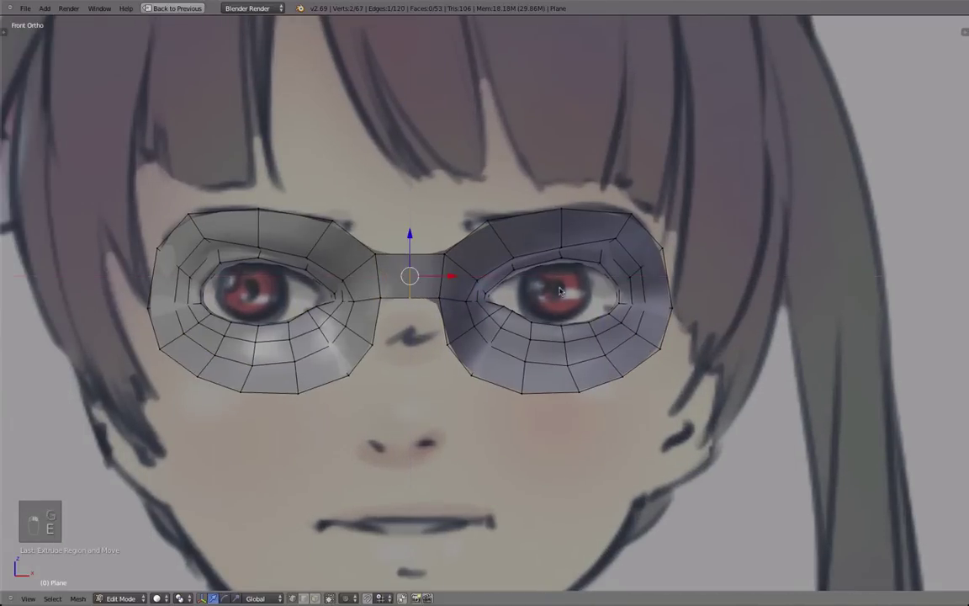
Move the extruded bridge edge forward along Y to the nose profile in the side view and rotate it to match.
{"action": "middle_click_drag", "start_coordinate": [561, 290], "coordinate": [335, 324]}
{"action": "scroll", "coordinate": [575, 285], "scroll_direction": "up", "scroll_amount": 1}
{"action": "key", "text": "g"}
{"action": "key", "text": "y"}
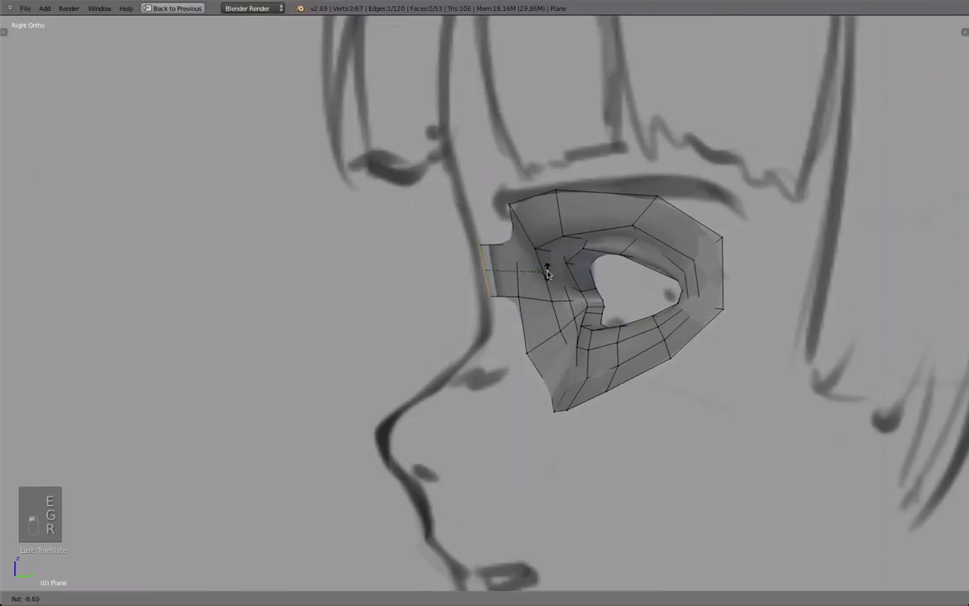
Cut an edge loop through the nose bridge strip and move it forward to round the bridge.
{"action": "key", "text": "ctrl+r"}
{"action": "left_click", "coordinate": [443, 260]}
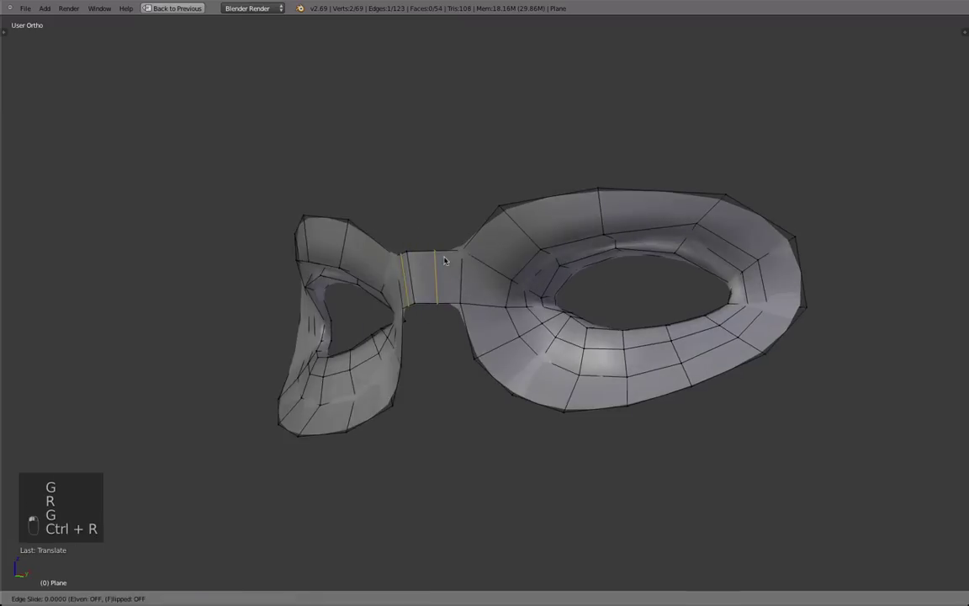
{"action": "left_click", "coordinate": [445, 261]}
{"action": "middle_click_drag", "start_coordinate": [445, 262], "coordinate": [404, 305]}
{"action": "key", "text": "g"}
{"action": "key", "text": "y"}
{"action": "left_click", "coordinate": [543, 293]}
{"action": "middle_click_drag", "start_coordinate": [471, 304], "coordinate": [489, 94]}
{"action": "key", "text": "g"}
{"action": "left_click", "coordinate": [456, 278]}
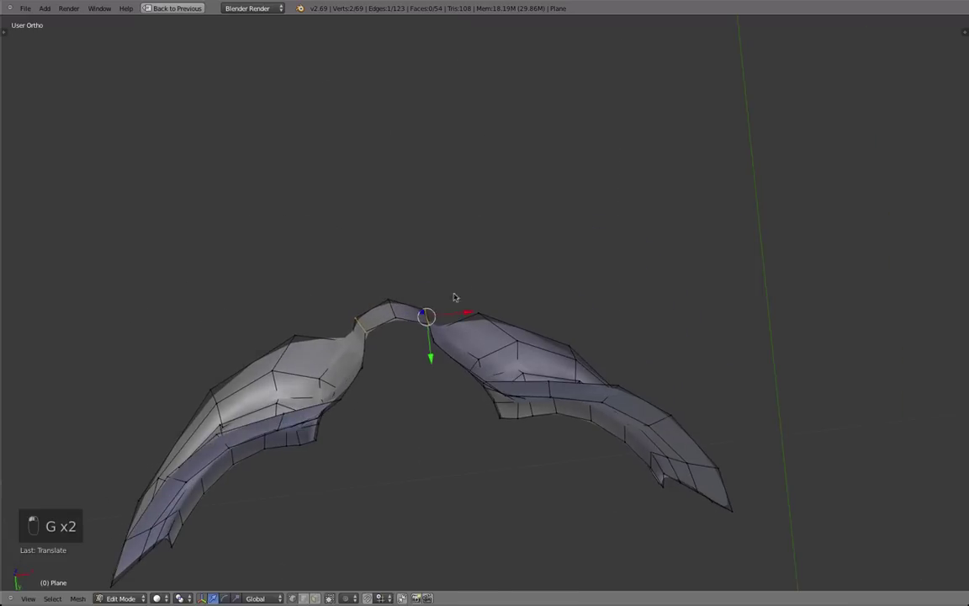
Reposition the nose bridge vertices using wireframe display, and check the bridge's curvature in object mode.
{"action": "middle_click_drag", "start_coordinate": [454, 296], "coordinate": [431, 371]}
{"action": "key", "text": "z"}
{"action": "right_click", "coordinate": [452, 320], "text": "shift"}
{"action": "key", "text": "g"}
{"action": "key", "text": "Tab"}
{"action": "mouse_move", "coordinate": [376, 396]}
{"action": "middle_mouse_down"}
{"action": "mouse_move", "coordinate": [432, 530]}
{"action": "mouse_move", "coordinate": [506, 428]}
{"action": "mouse_move", "coordinate": [497, 305]}
{"action": "mouse_move", "coordinate": [487, 367]}
{"action": "middle_mouse_up"}
{"action": "key", "text": "z"}
{"action": "key", "text": "Tab"}
Select the bridge's two centre-line vertices in the side view and move them onto the sketched profile.
{"action": "middle_click_drag", "start_coordinate": [259, 328], "coordinate": [485, 327]}
{"action": "scroll", "coordinate": [491, 341], "scroll_direction": "down", "scroll_amount": 2}
{"action": "scroll", "coordinate": [484, 307], "scroll_direction": "up", "scroll_amount": 3}
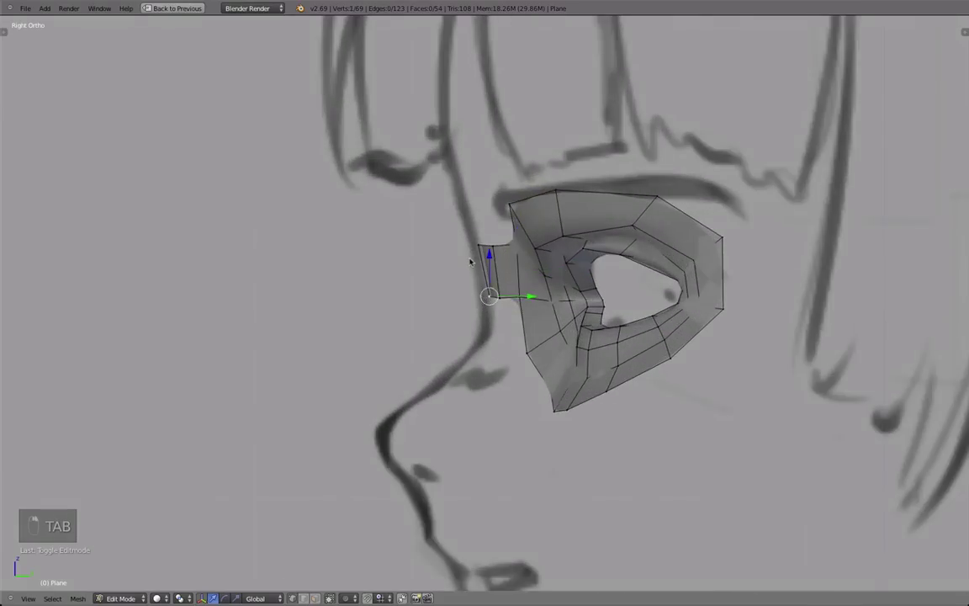
{"action": "right_click", "coordinate": [471, 262], "text": "shift"}
{"action": "key", "text": "g"}
{"action": "left_click", "coordinate": [470, 263]}
Extrude a chain of vertices from the bridge's lower centre vertex along the nose profile to the nose tip.
{"action": "scroll", "coordinate": [538, 286], "scroll_direction": "down", "scroll_amount": 9}
{"action": "scroll", "coordinate": [513, 324], "scroll_direction": "up", "scroll_amount": 4}
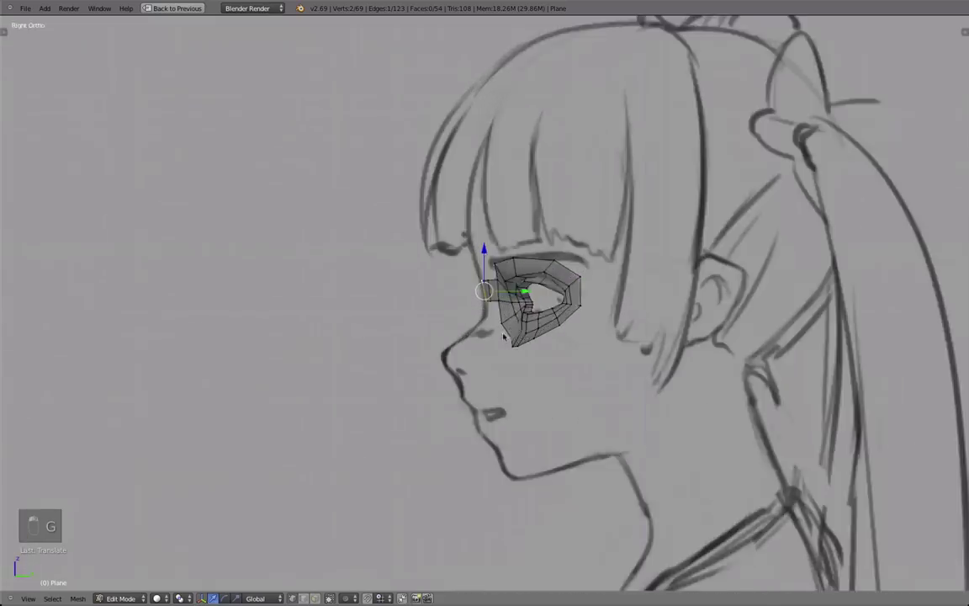
{"action": "scroll", "coordinate": [481, 305], "scroll_direction": "up", "scroll_amount": 3}
{"action": "key", "text": "e"}
{"action": "key", "text": "e"}
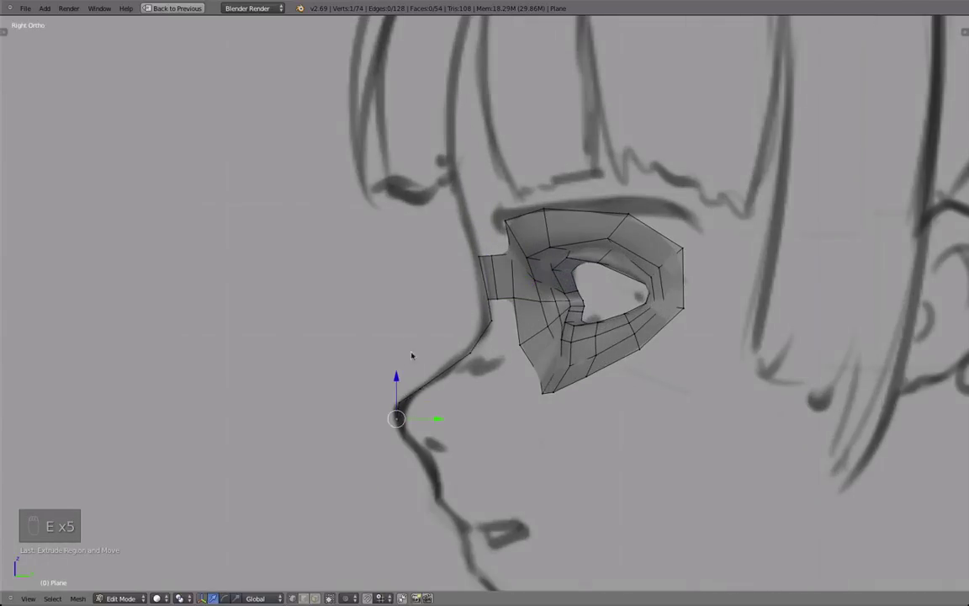
Continue extruding the profile vertices under the nose down to the mouth, and check the line in object mode.
{"action": "middle_click_drag", "start_coordinate": [411, 355], "coordinate": [415, 267], "text": "shift"}
{"action": "key", "text": "e"}
{"action": "left_click", "coordinate": [430, 326]}
{"action": "key", "text": "e"}
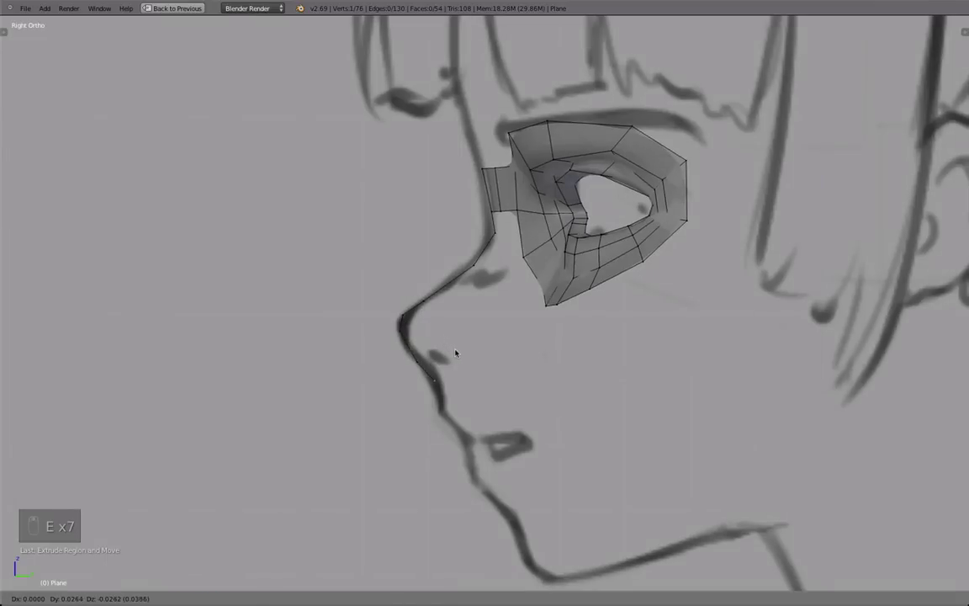
{"action": "key", "text": "e"}
{"action": "key", "text": "Tab"}
{"action": "mouse_move", "coordinate": [367, 336]}
{"action": "middle_mouse_down"}
{"action": "mouse_move", "coordinate": [569, 356]}
{"action": "mouse_move", "coordinate": [711, 296]}
{"action": "mouse_move", "coordinate": [385, 311]}
{"action": "middle_mouse_up"}
{"action": "key", "text": "KP_3"}
{"action": "scroll", "coordinate": [430, 309], "scroll_direction": "down", "scroll_amount": 1}
{"action": "scroll", "coordinate": [446, 327], "scroll_direction": "up", "scroll_amount": 5}
Adjust the end vertex at the mouth and extrude the profile line around the lower lip down to the chin.
{"action": "key", "text": "Tab"}
{"action": "middle_click_drag", "start_coordinate": [467, 346], "coordinate": [468, 266], "text": "shift"}
{"action": "scroll", "coordinate": [471, 314], "scroll_direction": "up", "scroll_amount": 3}
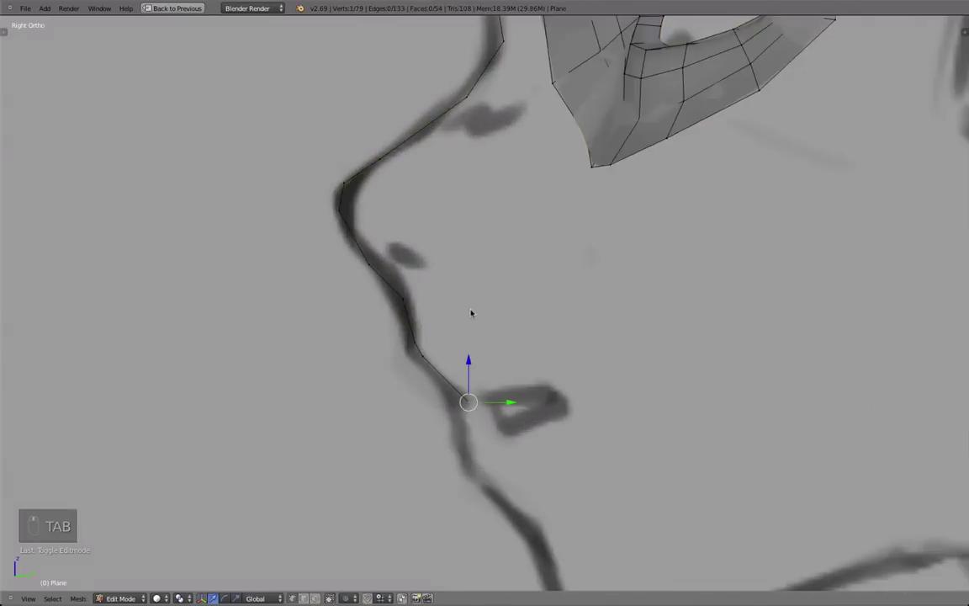
{"action": "middle_click_drag", "start_coordinate": [487, 359], "coordinate": [477, 285], "text": "shift"}
{"action": "key", "text": "g"}
{"action": "left_click", "coordinate": [470, 299]}
{"action": "key", "text": "e"}
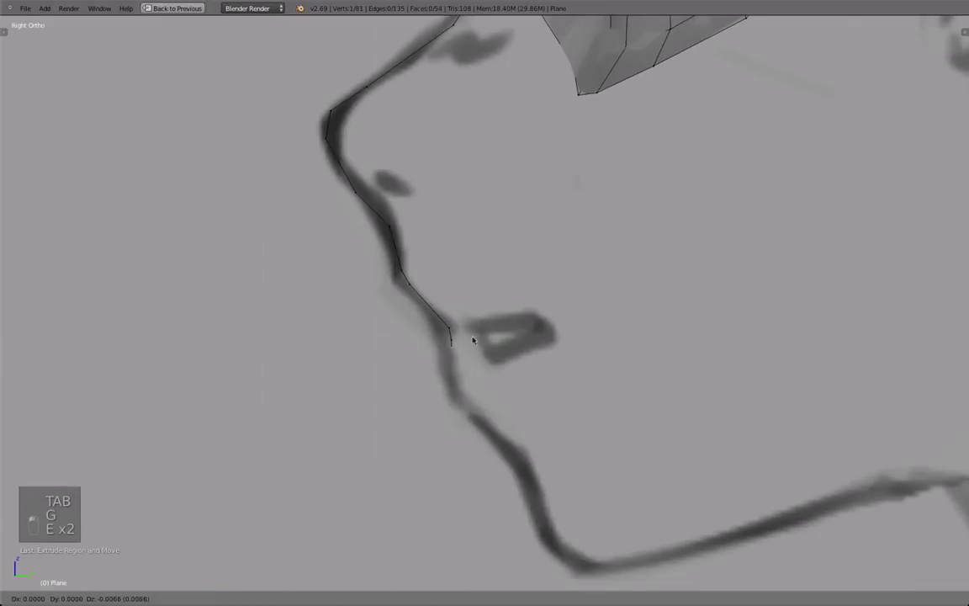
{"action": "key", "text": "e"}
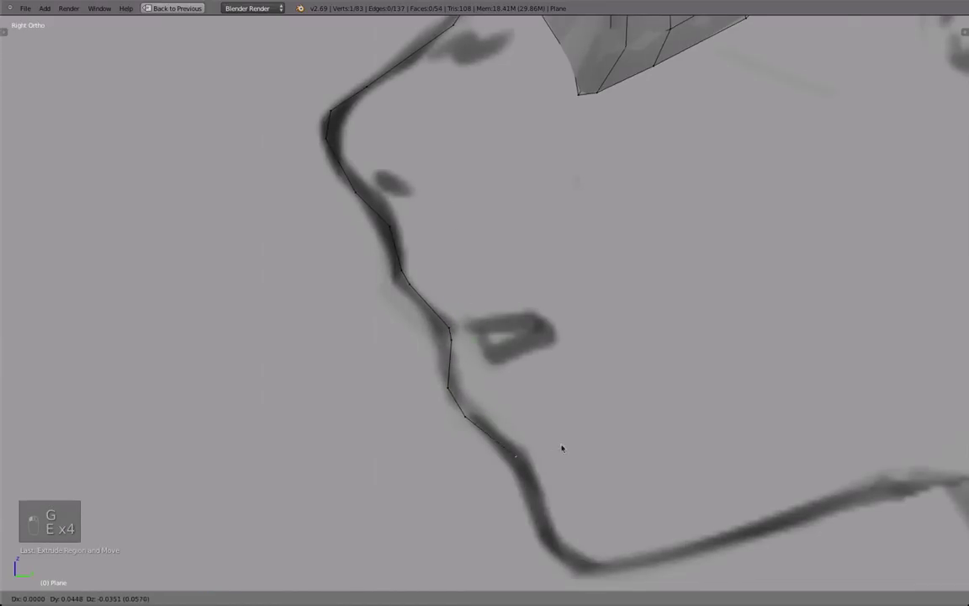
{"action": "left_click", "coordinate": [584, 531]}
Move the profile vertex at the top of the upper lip to fit the sketch, and check the line in object mode.
{"action": "key", "text": "Tab"}
{"action": "scroll", "coordinate": [391, 368], "scroll_direction": "down", "scroll_amount": 2}
{"action": "scroll", "coordinate": [393, 362], "scroll_direction": "up", "scroll_amount": 2}
{"action": "key", "text": "Tab"}
{"action": "right_click", "coordinate": [404, 283]}
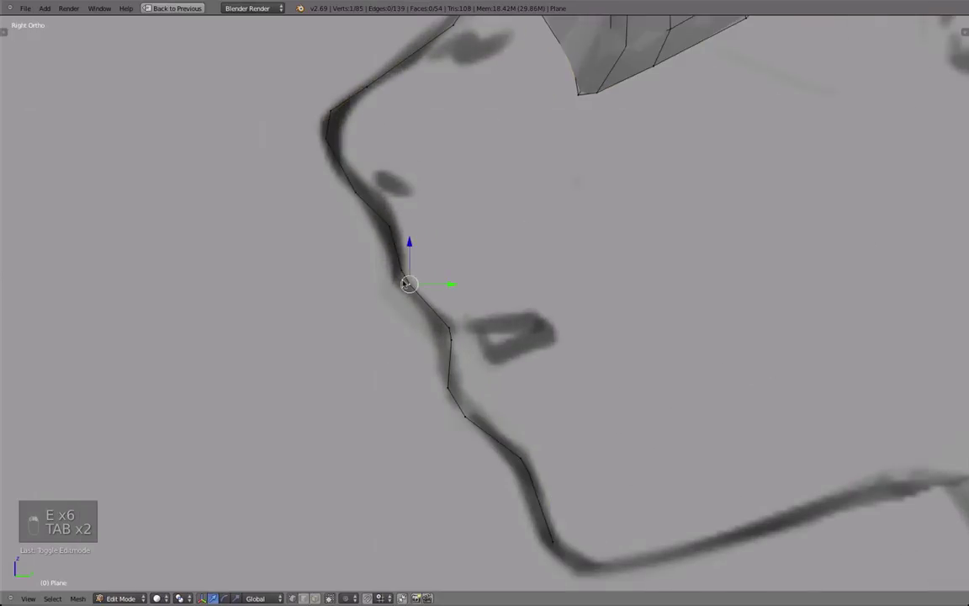
{"action": "key", "text": "g"}
{"action": "left_click", "coordinate": [415, 282]}
{"action": "key", "text": "Tab"}
{"action": "scroll", "coordinate": [484, 310], "scroll_direction": "down", "scroll_amount": 3}
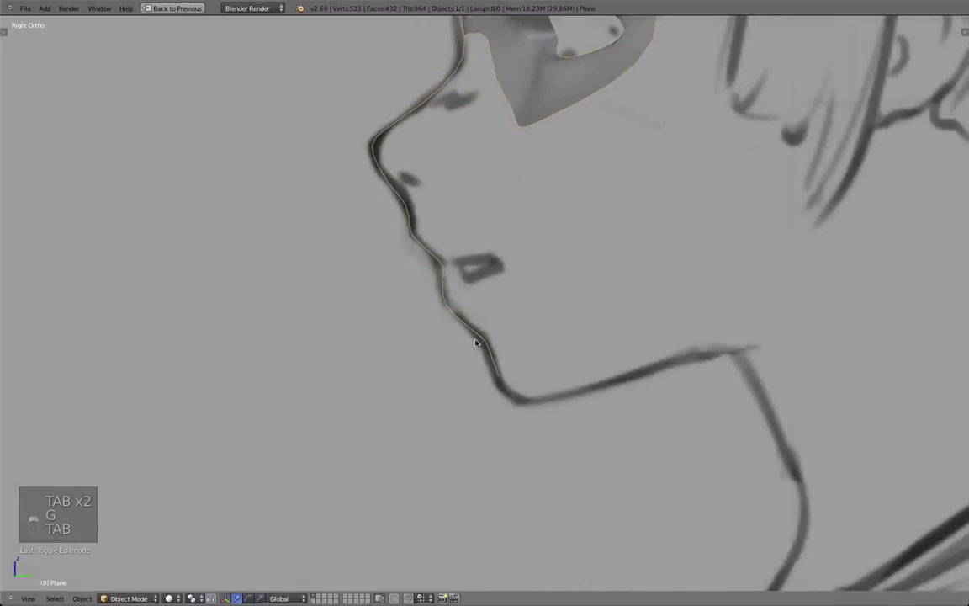
Move the profile vertices below the lower lip and above the chin to follow the sketch, and check the outline.
{"action": "scroll", "coordinate": [476, 340], "scroll_direction": "up", "scroll_amount": 2}
{"action": "key", "text": "Tab"}
{"action": "key", "text": "g"}
{"action": "left_click", "coordinate": [419, 284]}
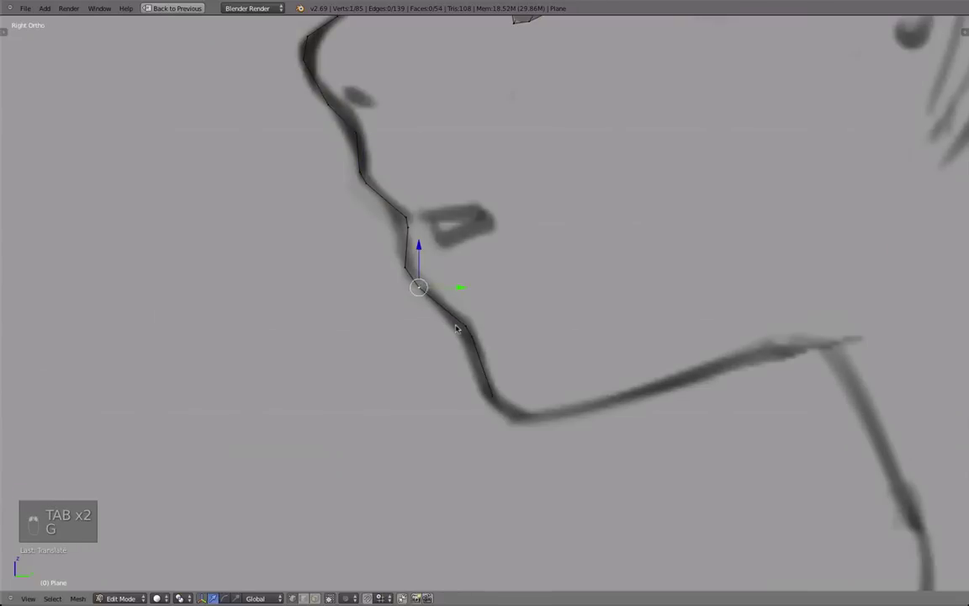
{"action": "right_click", "coordinate": [458, 327]}
{"action": "key", "text": "g"}
{"action": "left_click", "coordinate": [453, 310]}
{"action": "key", "text": "Tab"}
{"action": "scroll", "coordinate": [520, 424], "scroll_direction": "down", "scroll_amount": 3}
{"action": "scroll", "coordinate": [520, 423], "scroll_direction": "down", "scroll_amount": 2}
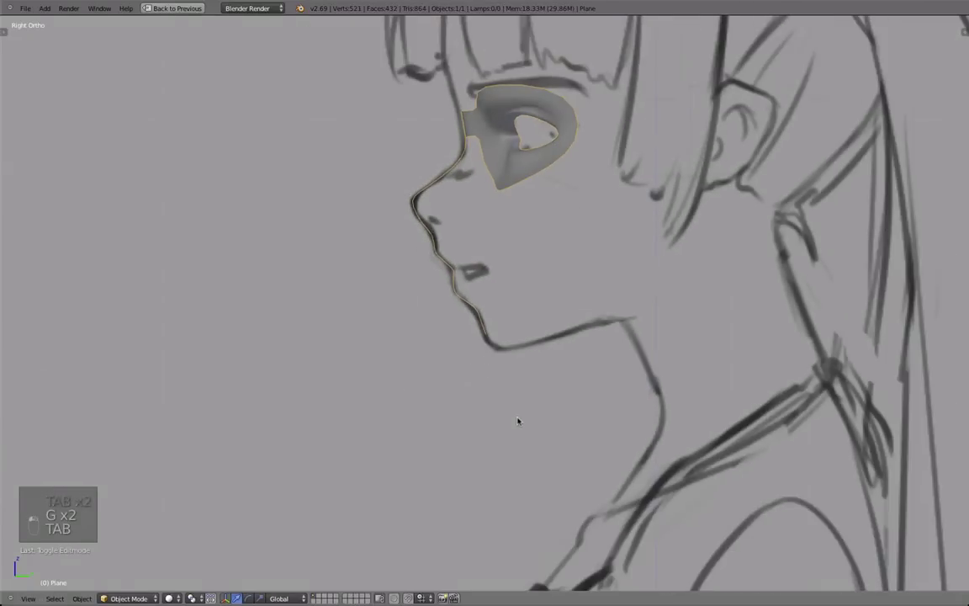
{"action": "scroll", "coordinate": [417, 197], "scroll_direction": "up", "scroll_amount": 3}
{"action": "scroll", "coordinate": [501, 359], "scroll_direction": "up", "scroll_amount": 1}
{"action": "key", "text": "Tab"}
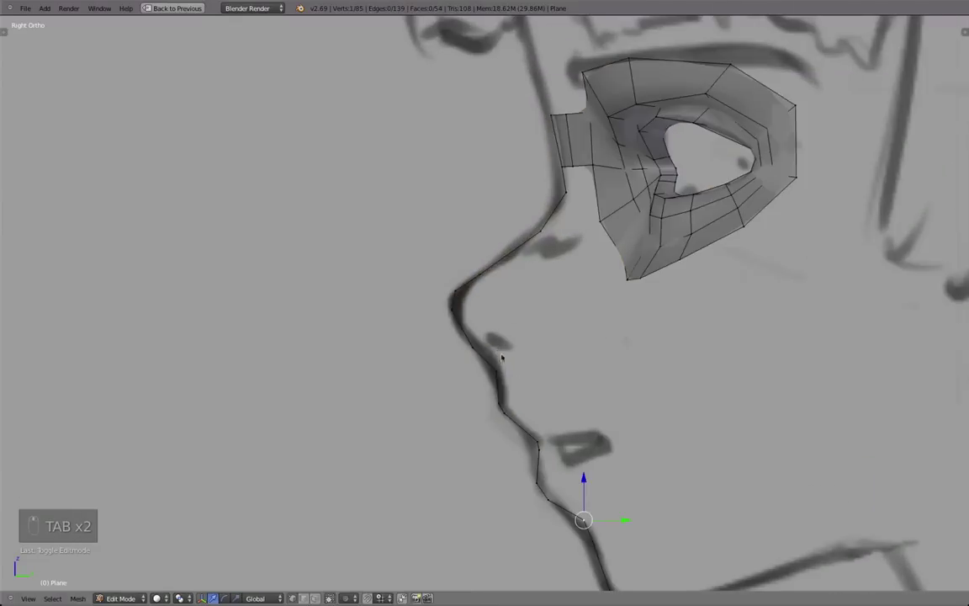
Adjust the nose tip edge and the profile vertex just above it to match the sketched nose.
{"action": "left_click", "coordinate": [462, 284]}
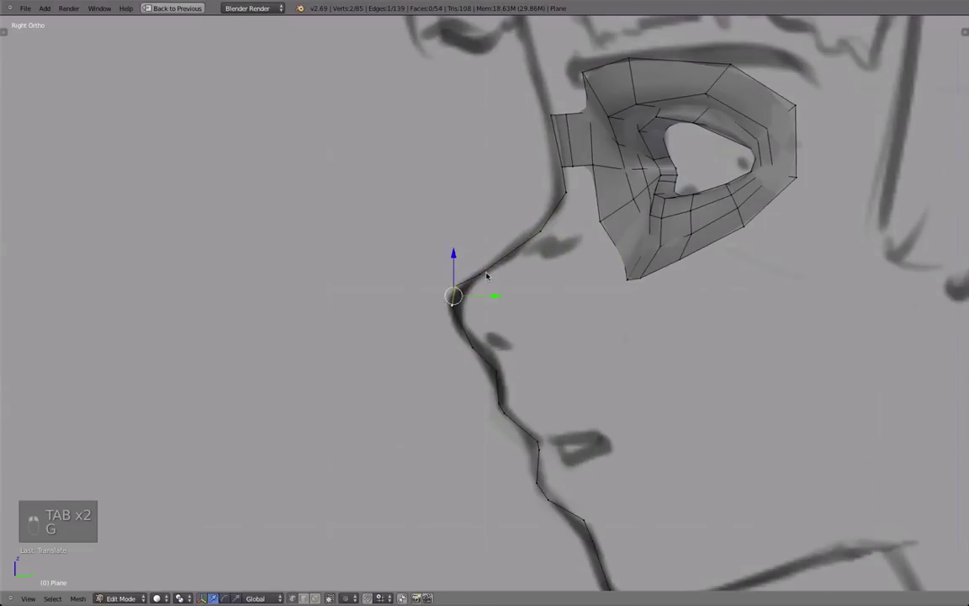
{"action": "right_click", "coordinate": [482, 275]}
{"action": "key", "text": "g"}
{"action": "left_click", "coordinate": [484, 269]}
Move the two profile vertices on the underside of the nose up to define where the nose meets the upper lip.
{"action": "right_click", "coordinate": [476, 345]}
{"action": "key", "text": "g"}
{"action": "left_click", "coordinate": [465, 333]}
{"action": "key", "text": "g"}
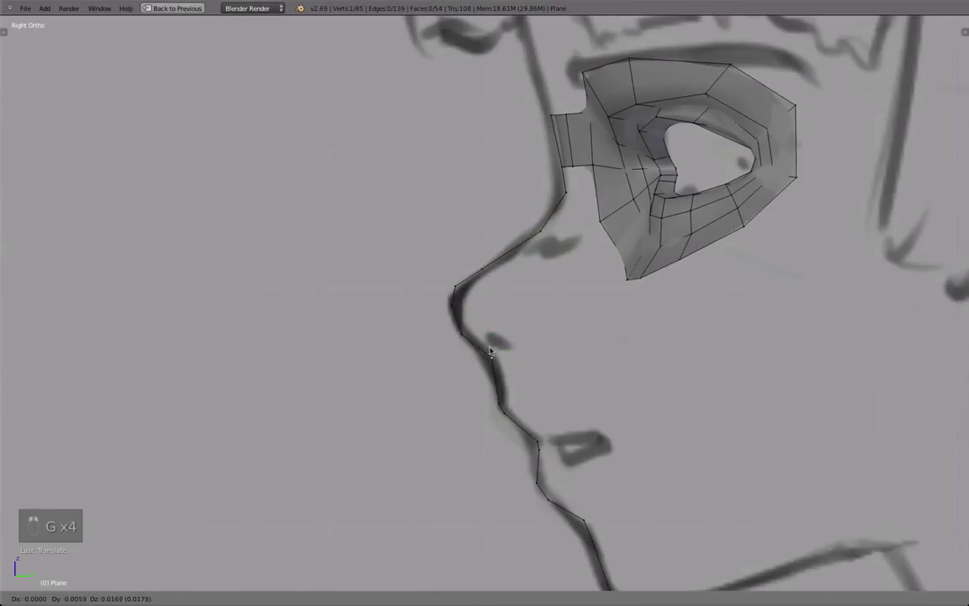
{"action": "left_click", "coordinate": [511, 406]}
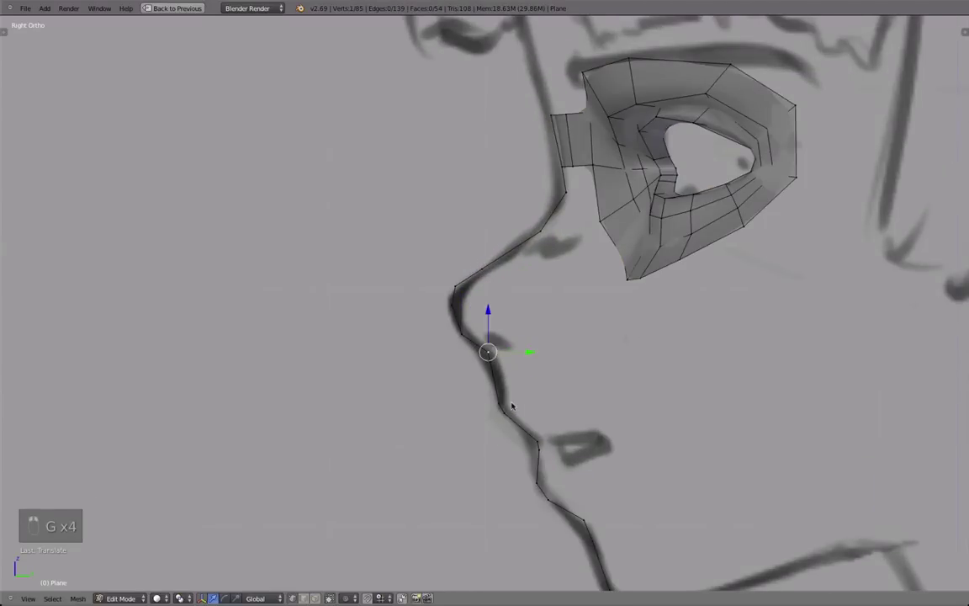
Add a profile vertex below the nose base, adjust the vertices there to follow the sketch into the upper lip, and check the outline.
{"action": "key", "text": "g"}
{"action": "left_click", "coordinate": [489, 353]}
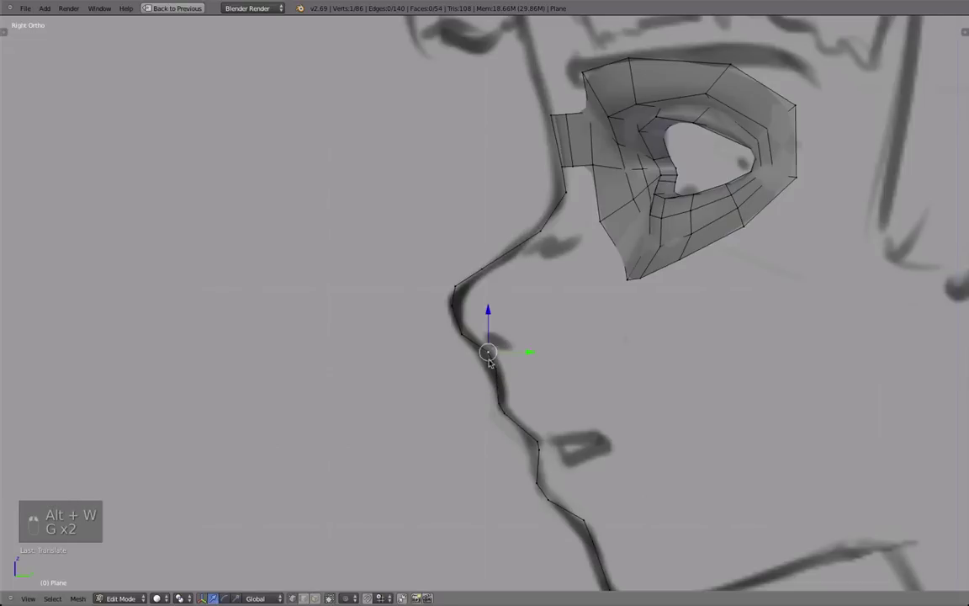
{"action": "right_click", "coordinate": [495, 368]}
{"action": "key", "text": "g"}
{"action": "left_click", "coordinate": [493, 368]}
{"action": "key", "text": "Tab"}
{"action": "scroll", "coordinate": [460, 324], "scroll_direction": "down", "scroll_amount": 3}
{"action": "mouse_move", "coordinate": [461, 325]}
{"action": "middle_mouse_down"}
{"action": "mouse_move", "coordinate": [523, 351]}
{"action": "mouse_move", "coordinate": [470, 340]}
{"action": "middle_mouse_up"}
{"action": "key", "text": "Tab"}
Extrude the chin vertex three times around the chin and back along the underside of the jaw to the neck.
{"action": "right_click_drag", "start_coordinate": [566, 472], "coordinate": [573, 500]}
{"action": "right_click", "coordinate": [579, 503]}
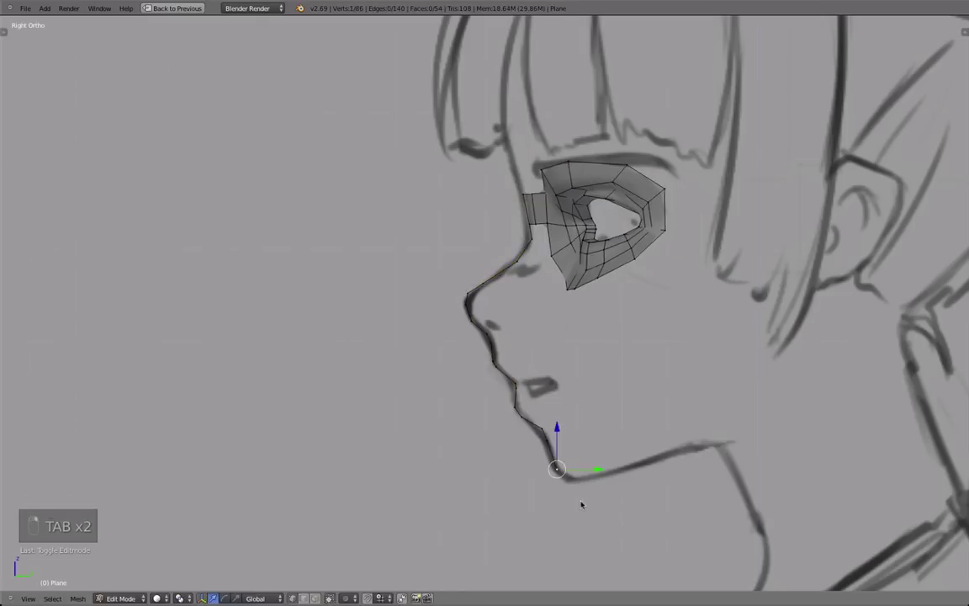
{"action": "key", "text": "e"}
{"action": "left_click", "coordinate": [592, 512]}
{"action": "key", "text": "e"}
{"action": "left_click", "coordinate": [625, 505]}
{"action": "key", "text": "e"}
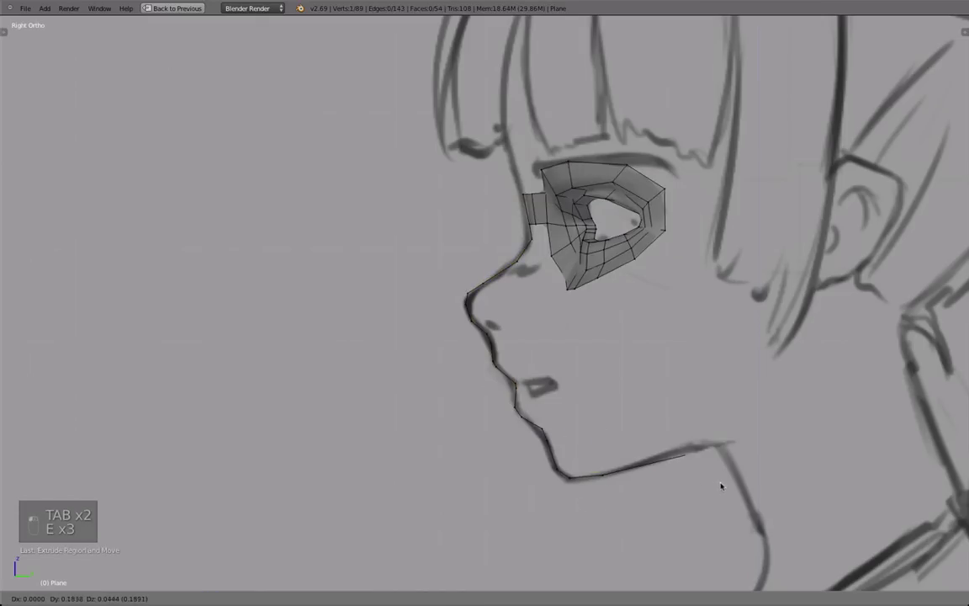
{"action": "left_click", "coordinate": [722, 484]}
Extrude the profile vertex at the top of the nose bridge twice upward along the sketched forehead in the side view.
{"action": "key", "text": "Tab"}
{"action": "middle_click_drag", "start_coordinate": [430, 454], "coordinate": [407, 285]}
{"action": "key", "text": "Tab"}
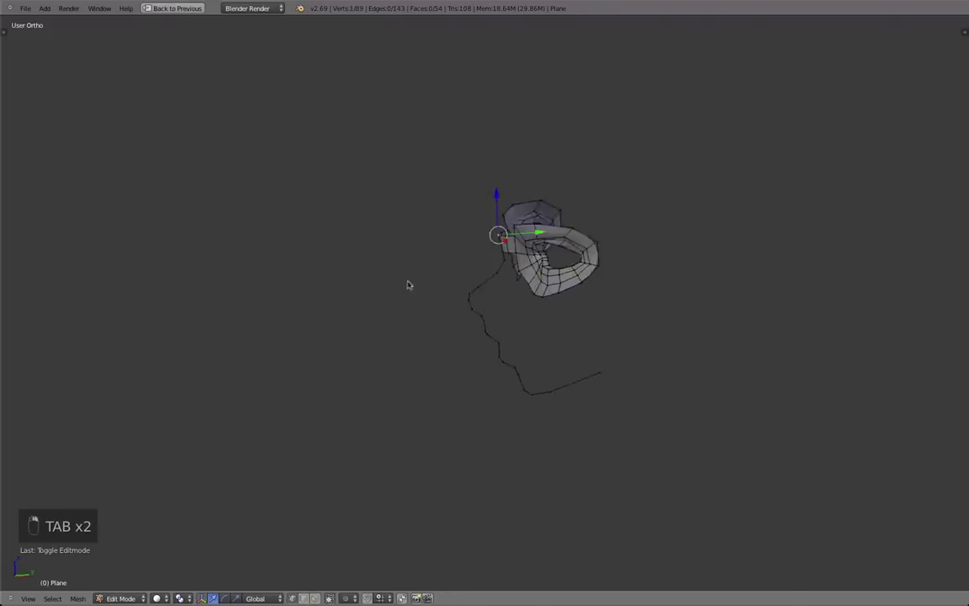
{"action": "key", "text": "KP_3"}
{"action": "scroll", "coordinate": [476, 305], "scroll_direction": "up", "scroll_amount": 4}
{"action": "key", "text": "e"}
{"action": "left_click", "coordinate": [469, 267]}
{"action": "key", "text": "e"}
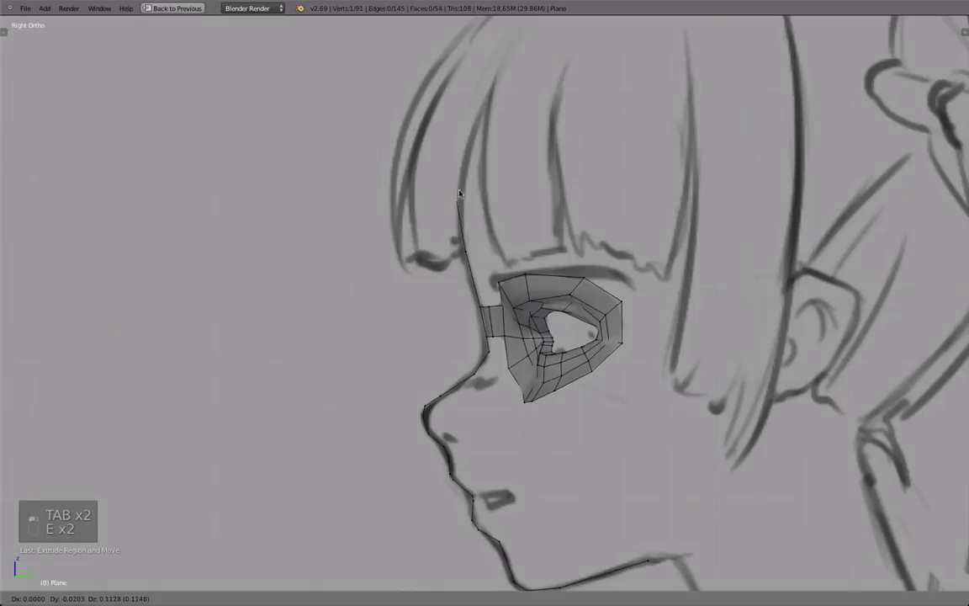
{"action": "left_click", "coordinate": [458, 190]}
Rotate the upper forehead edge slightly to match the sketch and inspect the outline in object mode.
{"action": "key", "text": "r"}
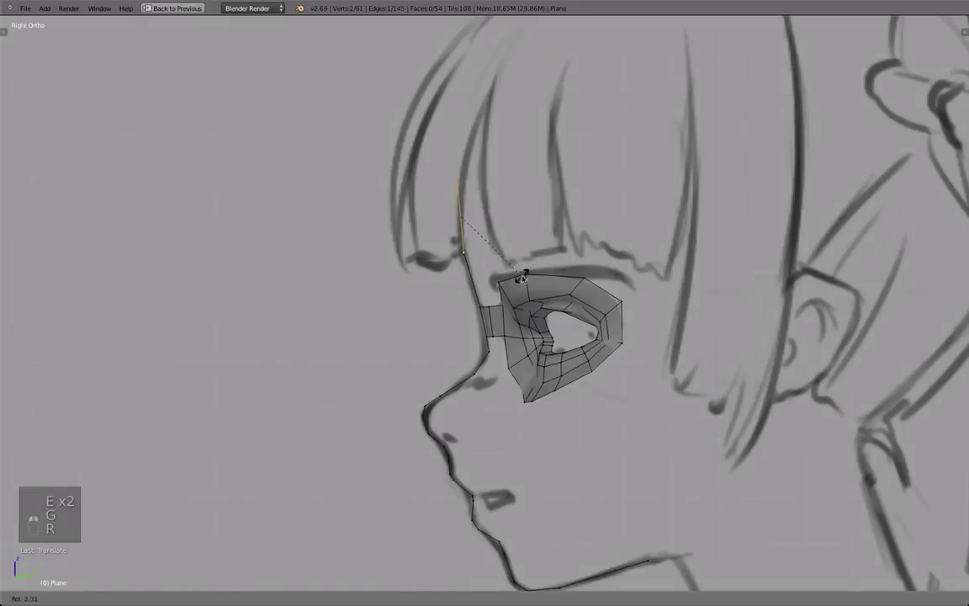
{"action": "left_click", "coordinate": [518, 277]}
{"action": "key", "text": "Tab"}
{"action": "mouse_move", "coordinate": [519, 282]}
{"action": "middle_mouse_down"}
{"action": "mouse_move", "coordinate": [565, 333]}
{"action": "mouse_move", "coordinate": [668, 361]}
{"action": "mouse_move", "coordinate": [548, 339]}
{"action": "mouse_move", "coordinate": [577, 306]}
{"action": "mouse_move", "coordinate": [576, 315]}
{"action": "mouse_move", "coordinate": [648, 318]}
{"action": "mouse_move", "coordinate": [670, 328]}
{"action": "middle_mouse_up"}
{"action": "scroll", "coordinate": [668, 361], "scroll_direction": "down", "scroll_amount": 5}
{"action": "key", "text": "a"}
{"action": "key", "text": "Tab"}
Reposition the vertices on the outer edge of the eye ring in the front view to refine its outline.
{"action": "scroll", "coordinate": [618, 335], "scroll_direction": "up", "scroll_amount": 3}
{"action": "key", "text": "KP_1"}
{"action": "scroll", "coordinate": [582, 304], "scroll_direction": "up", "scroll_amount": 3}
{"action": "key", "text": "g"}
{"action": "left_click", "coordinate": [575, 315]}
{"action": "right_click", "coordinate": [514, 287]}
{"action": "key", "text": "g"}
{"action": "left_click", "coordinate": [539, 303]}
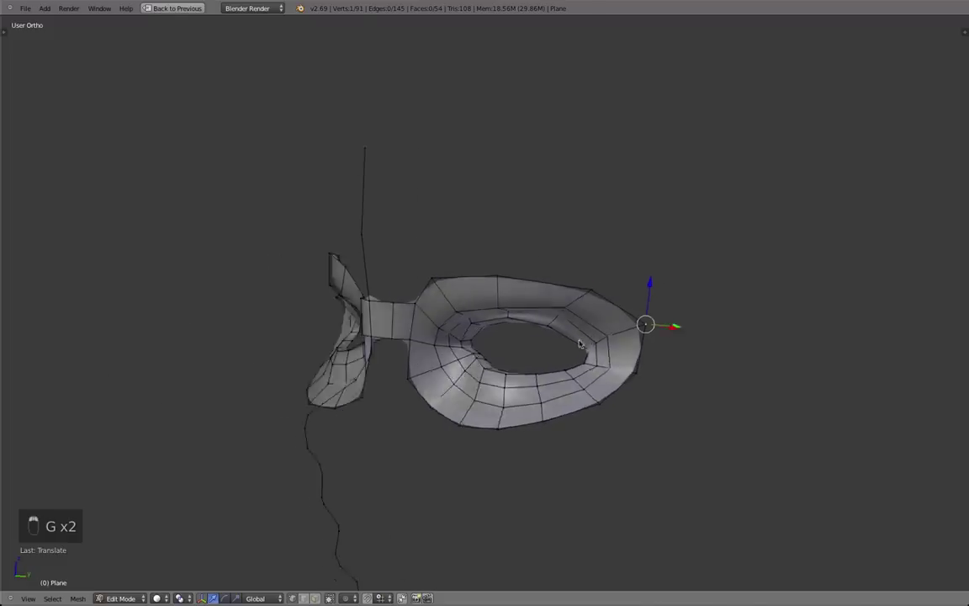
Move the two outermost vertices of the eye ring toward the back of the head in the side view, the lower one along Y.
{"action": "key", "text": "KP_3"}
{"action": "key", "text": "g"}
{"action": "left_click", "coordinate": [579, 331]}
{"action": "right_click", "coordinate": [655, 365]}
{"action": "key", "text": "g"}
{"action": "middle_click_drag", "start_coordinate": [656, 366], "coordinate": [659, 366]}
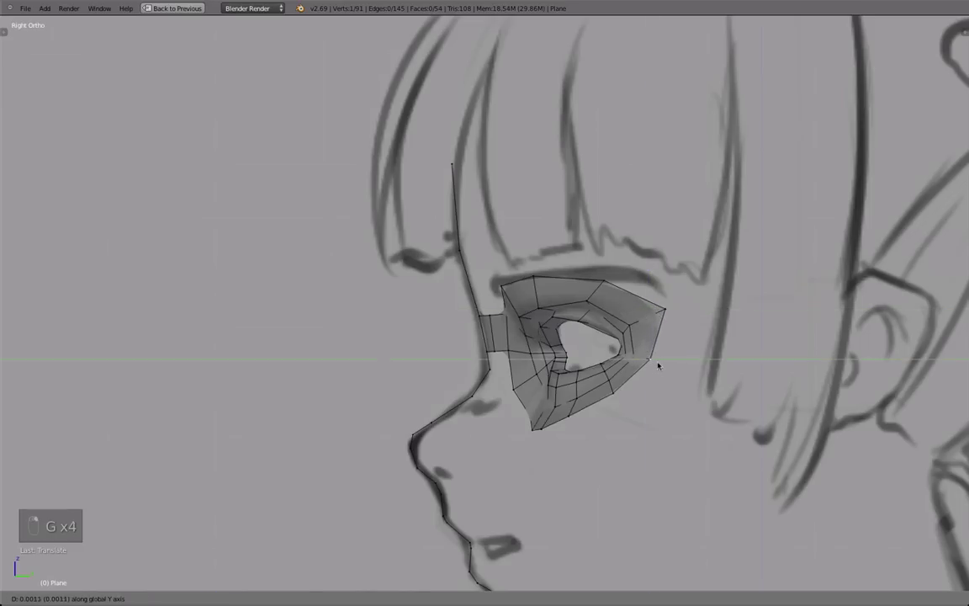
{"action": "left_click", "coordinate": [666, 368]}
Adjust the two vertices on the lower outer rim of the eye ring in the side view and check the surface in object mode.
{"action": "key", "text": "g"}
{"action": "left_click", "coordinate": [621, 403]}
{"action": "right_click", "coordinate": [575, 423]}
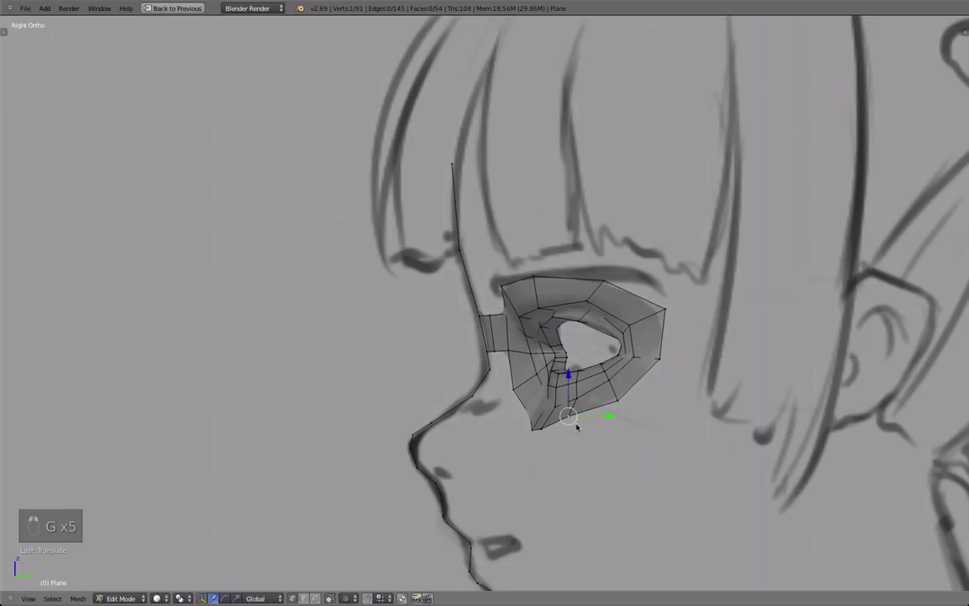
{"action": "key", "text": "g"}
{"action": "left_click", "coordinate": [578, 430]}
{"action": "middle_click_drag", "start_coordinate": [446, 399], "coordinate": [597, 340]}
{"action": "scroll", "coordinate": [522, 384], "scroll_direction": "down", "scroll_amount": 3}
{"action": "key", "text": "Tab"}
{"action": "key", "text": "a"}
{"action": "key", "text": "a"}
{"action": "key", "text": "a"}
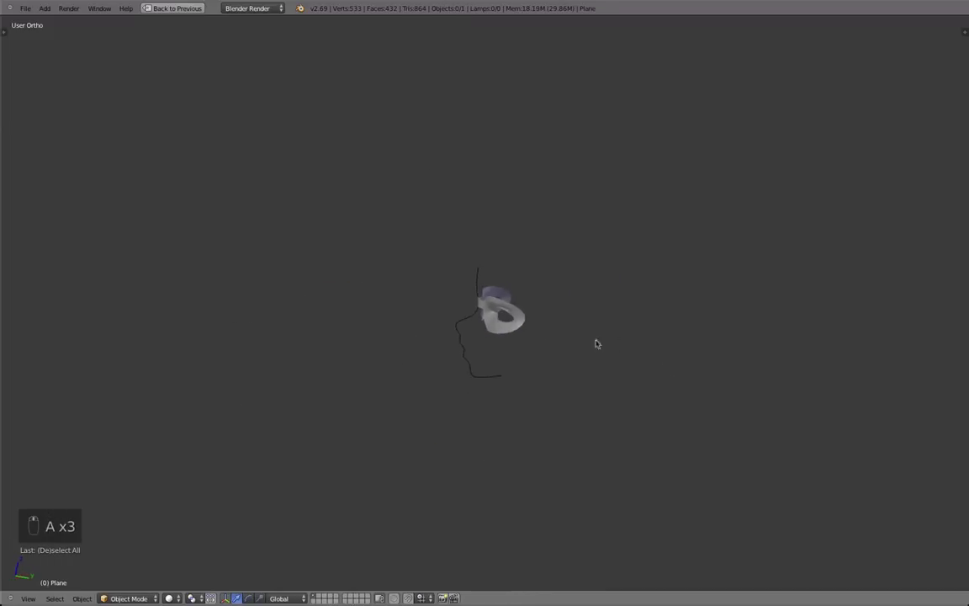
Shift the rim vertex and the inner vertex above it beneath the eye toward the front of the face along Y in side view.
{"action": "scroll", "coordinate": [568, 417], "scroll_direction": "up", "scroll_amount": 8}
{"action": "key", "text": "Tab"}
{"action": "key", "text": "KP_3"}
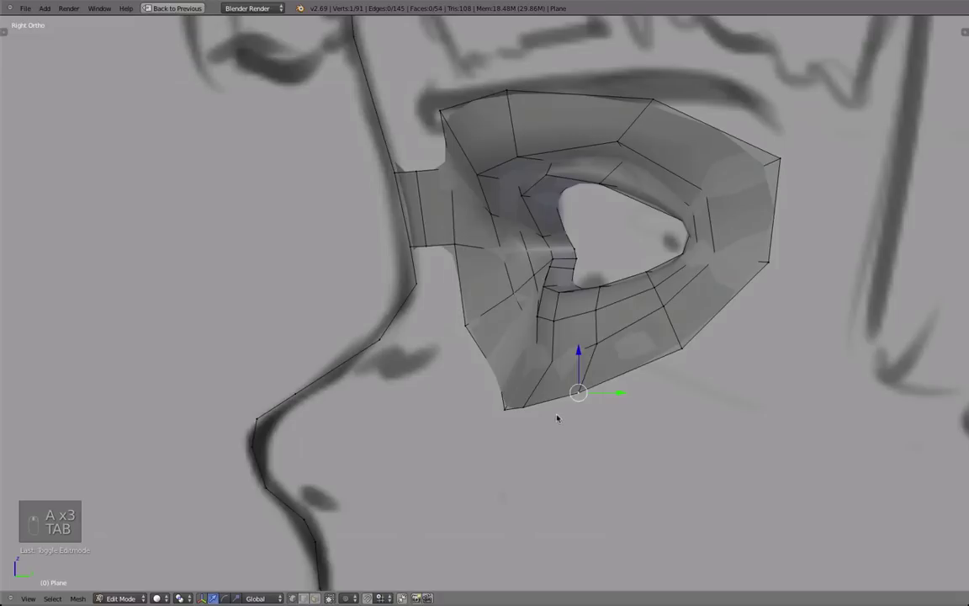
{"action": "key", "text": "g"}
{"action": "middle_click", "coordinate": [553, 365]}
{"action": "left_click", "coordinate": [549, 363]}
{"action": "right_click", "coordinate": [549, 363]}
{"action": "key", "text": "g"}
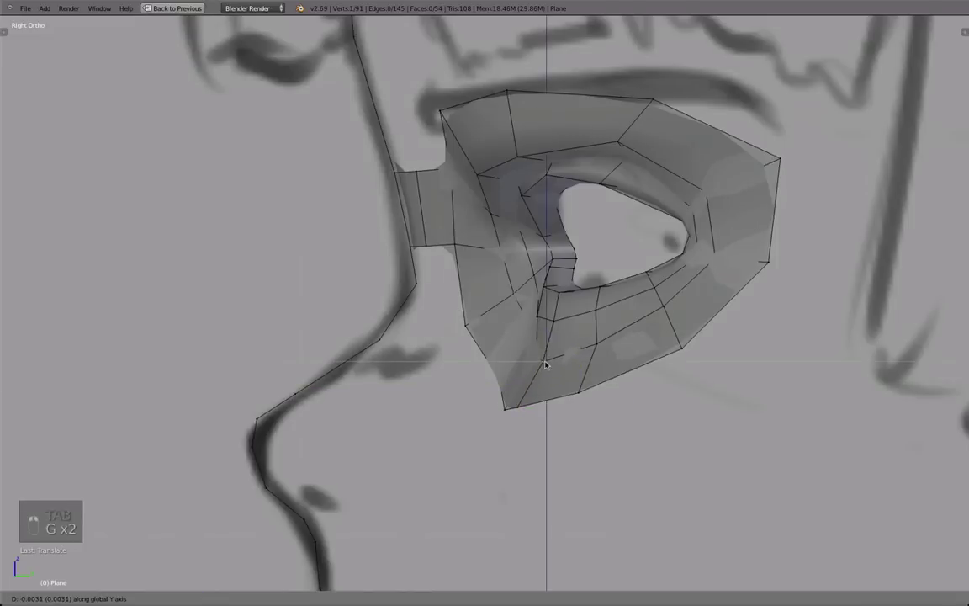
{"action": "left_click", "coordinate": [544, 364]}
Nudge the neighbouring vertices in the inner rows below the eye forward to even out the cheek surface.
{"action": "right_click", "coordinate": [593, 349]}
{"action": "key", "text": "g"}
{"action": "left_click", "coordinate": [587, 352]}
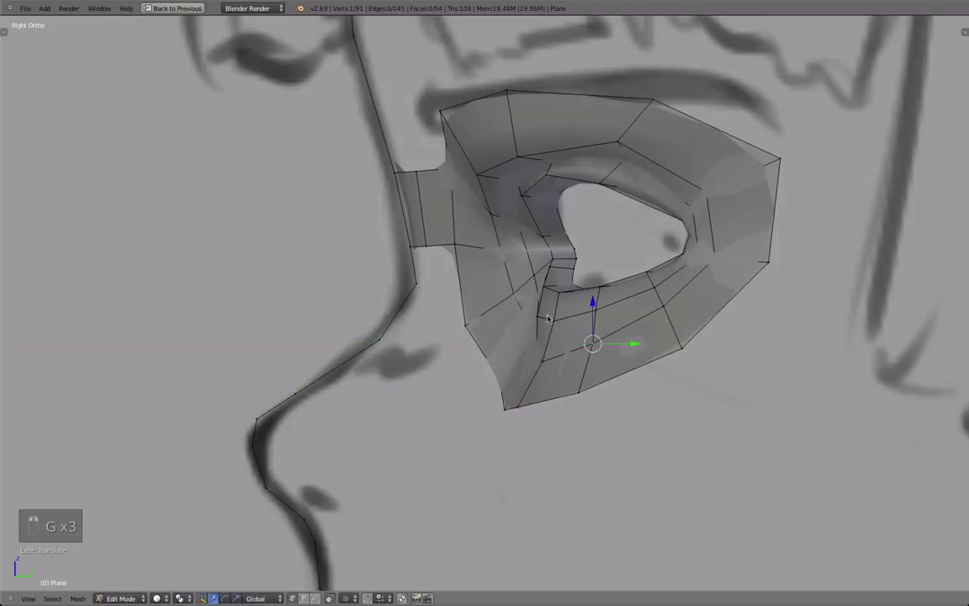
{"action": "key", "text": "g"}
{"action": "left_click", "coordinate": [590, 312]}
Examine the smoothed eye rings and profile line in object mode from several angles and against the front reference.
{"action": "key", "text": "Tab"}
{"action": "scroll", "coordinate": [462, 315], "scroll_direction": "down", "scroll_amount": 6}
{"action": "middle_click_drag", "start_coordinate": [431, 313], "coordinate": [519, 318]}
{"action": "key", "text": "a"}
{"action": "key", "text": "a"}
{"action": "key", "text": "a"}
{"action": "scroll", "coordinate": [521, 324], "scroll_direction": "down", "scroll_amount": 3}
{"action": "scroll", "coordinate": [535, 318], "scroll_direction": "up", "scroll_amount": 4}
{"action": "scroll", "coordinate": [345, 324], "scroll_direction": "up", "scroll_amount": 2}
{"action": "scroll", "coordinate": [305, 318], "scroll_direction": "up", "scroll_amount": 1}
{"action": "middle_click_drag", "start_coordinate": [306, 318], "coordinate": [359, 305]}
{"action": "key", "text": "KP_1"}
{"action": "scroll", "coordinate": [355, 331], "scroll_direction": "down", "scroll_amount": 3}
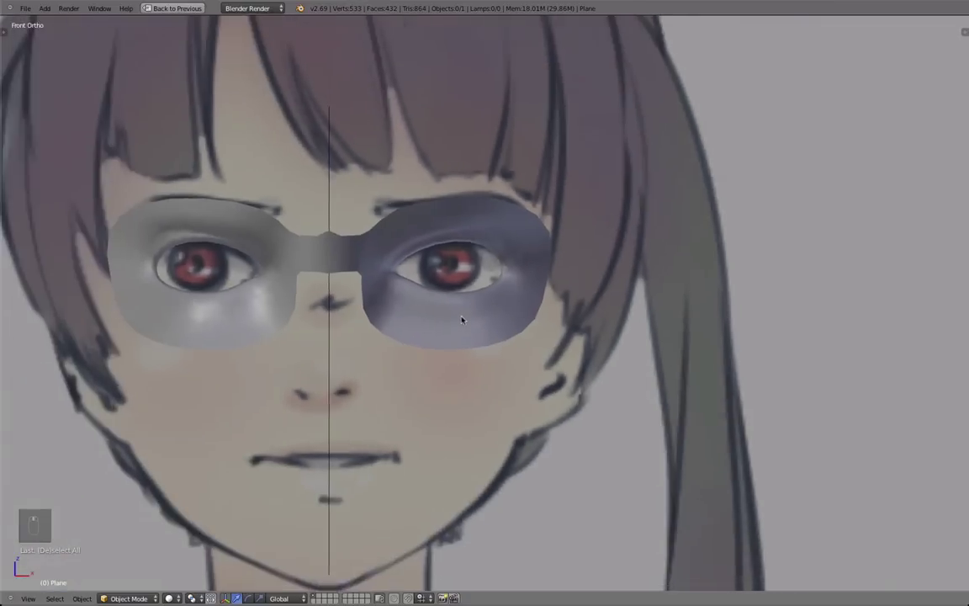
{"action": "scroll", "coordinate": [461, 319], "scroll_direction": "down", "scroll_amount": 3}
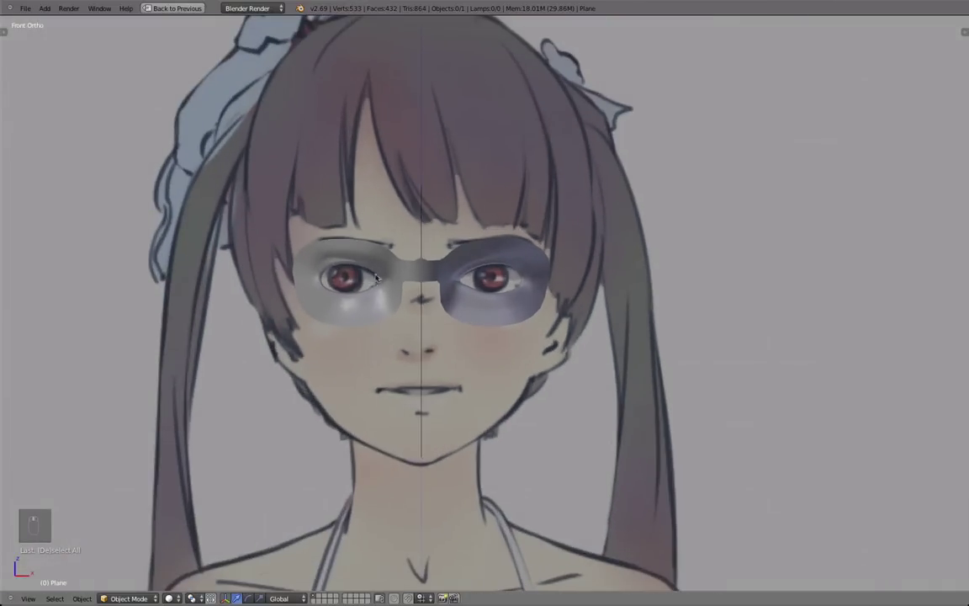
{"action": "scroll", "coordinate": [626, 312], "scroll_direction": "down", "scroll_amount": 3}
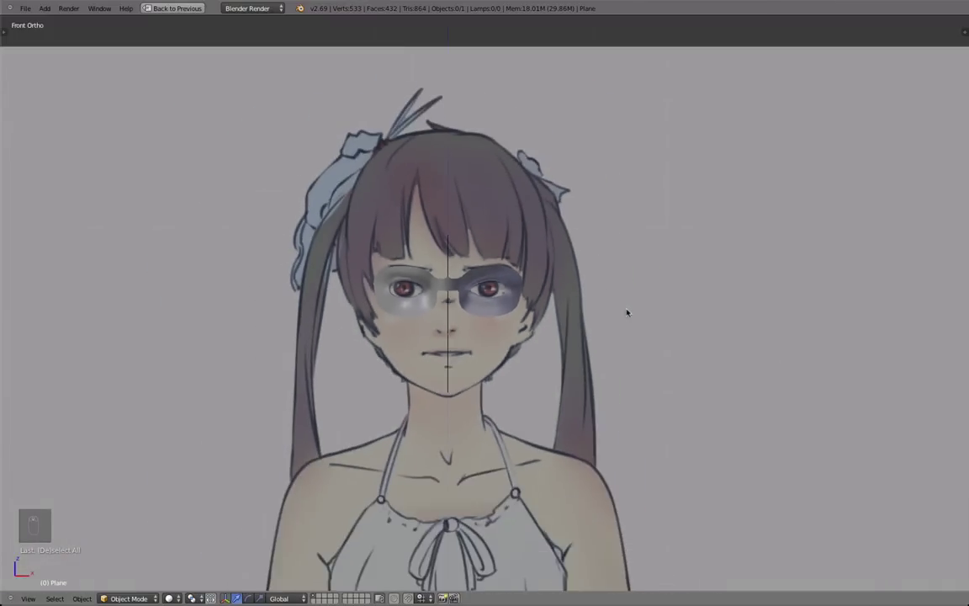
{"action": "scroll", "coordinate": [615, 311], "scroll_direction": "up", "scroll_amount": 4}
{"action": "middle_click_drag", "start_coordinate": [583, 310], "coordinate": [495, 326]}
Switch the viewport to perspective and set the view's lens to about 99.87.
{"action": "key", "text": "KP_5"}
{"action": "scroll", "coordinate": [501, 326], "scroll_direction": "down", "scroll_amount": 2}
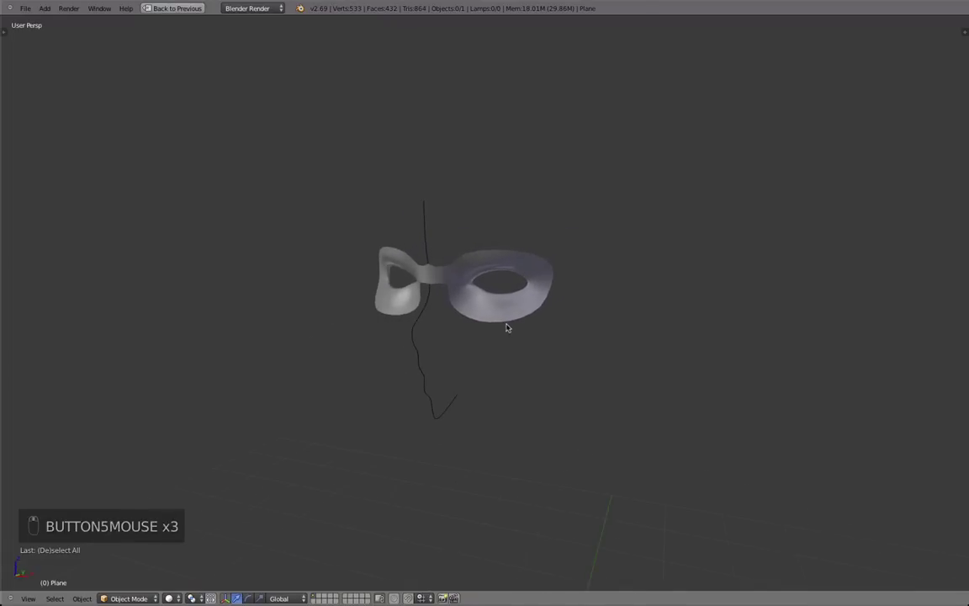
{"action": "key", "text": "n"}
{"action": "middle_click_drag", "start_coordinate": [453, 329], "coordinate": [500, 338]}
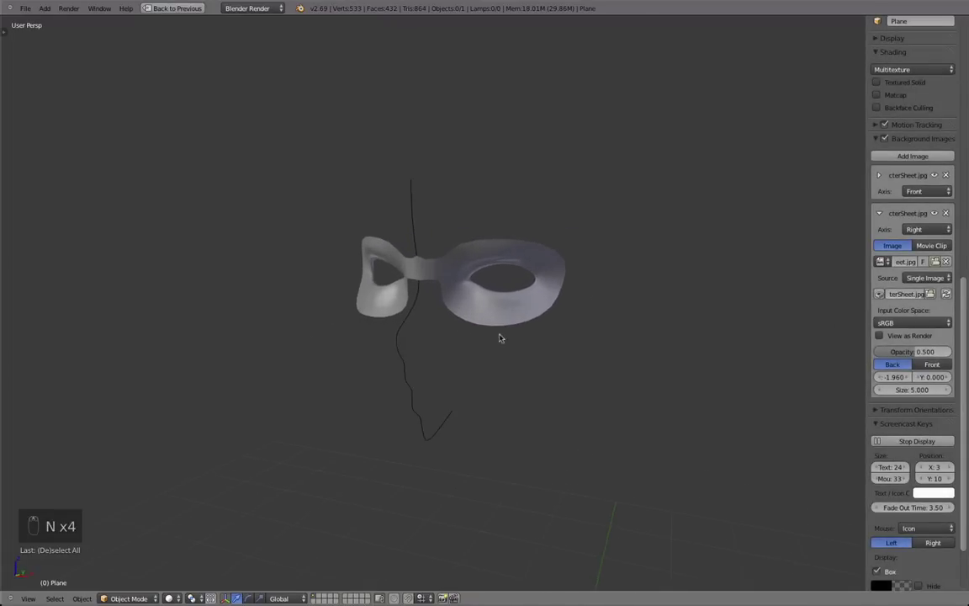
{"action": "scroll", "coordinate": [612, 332], "scroll_direction": "up", "scroll_amount": 1}
{"action": "scroll", "coordinate": [929, 256], "scroll_direction": "up", "scroll_amount": 12}
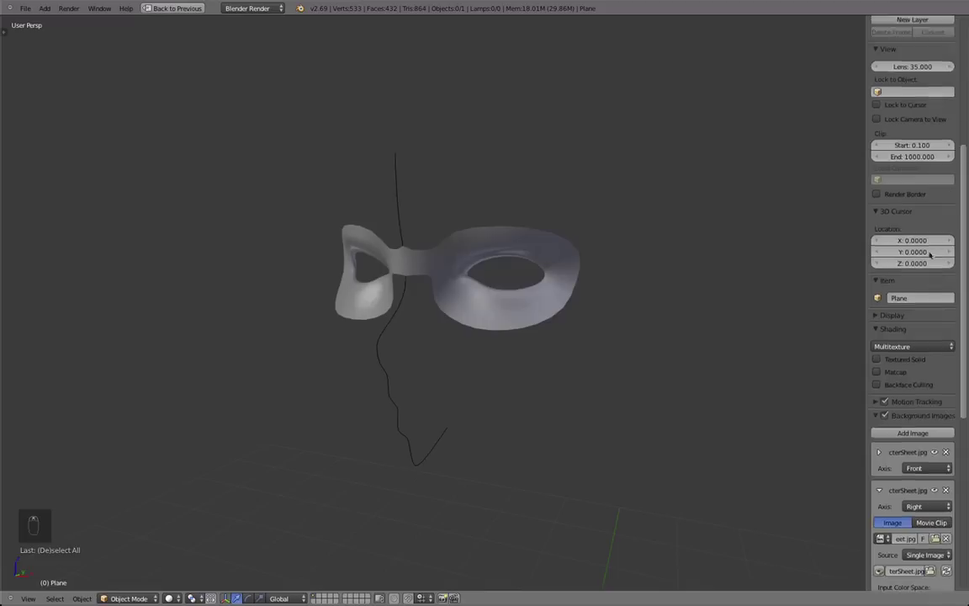
{"action": "scroll", "coordinate": [929, 256], "scroll_direction": "up", "scroll_amount": 2}
{"action": "scroll", "coordinate": [750, 275], "scroll_direction": "down", "scroll_amount": 1}
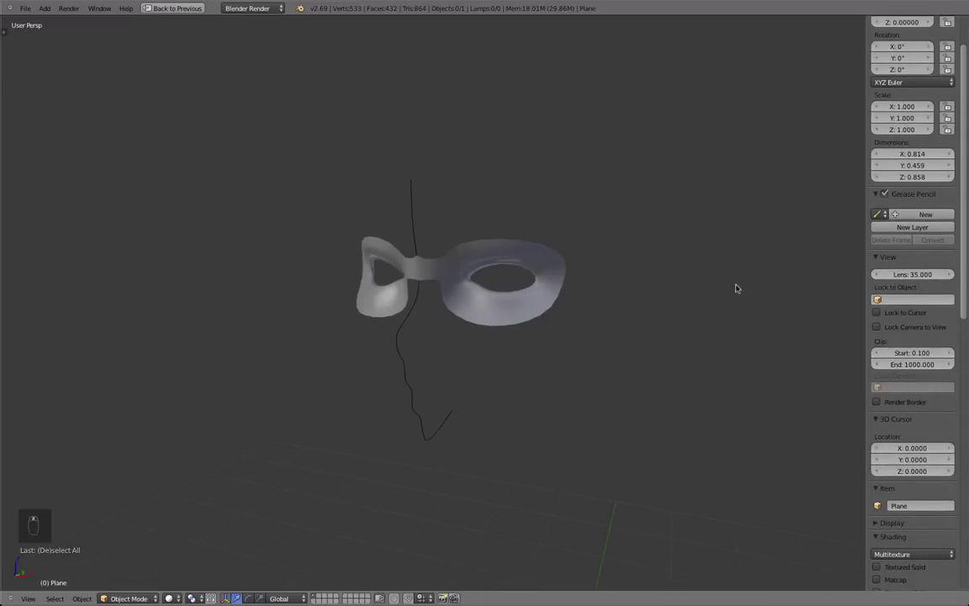
{"action": "scroll", "coordinate": [736, 289], "scroll_direction": "up", "scroll_amount": 1}
{"action": "mouse_move", "coordinate": [922, 278]}
{"action": "left_mouse_down"}
{"action": "mouse_move", "coordinate": [953, 277]}
{"action": "mouse_move", "coordinate": [920, 277]}
{"action": "mouse_move", "coordinate": [935, 277]}
{"action": "left_mouse_up"}
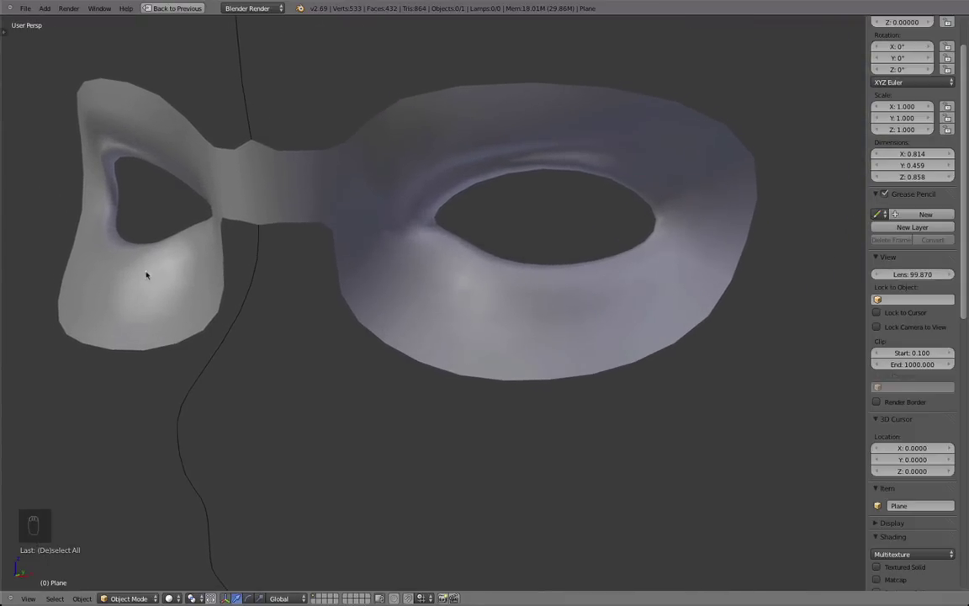
{"action": "key", "text": "n"}
Move the bottom edge on the outer side of the eye ring along X in the front view.
{"action": "scroll", "coordinate": [336, 329], "scroll_direction": "down", "scroll_amount": 5}
{"action": "scroll", "coordinate": [432, 353], "scroll_direction": "down", "scroll_amount": 2}
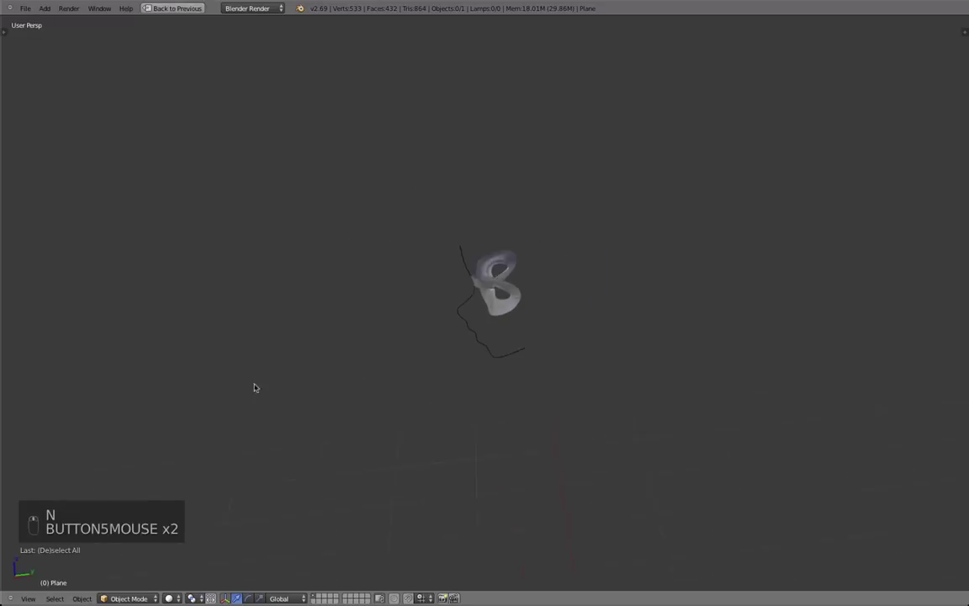
{"action": "middle_click_drag", "start_coordinate": [255, 388], "coordinate": [539, 338]}
{"action": "scroll", "coordinate": [432, 386], "scroll_direction": "down", "scroll_amount": 1}
{"action": "key", "text": "KP_1"}
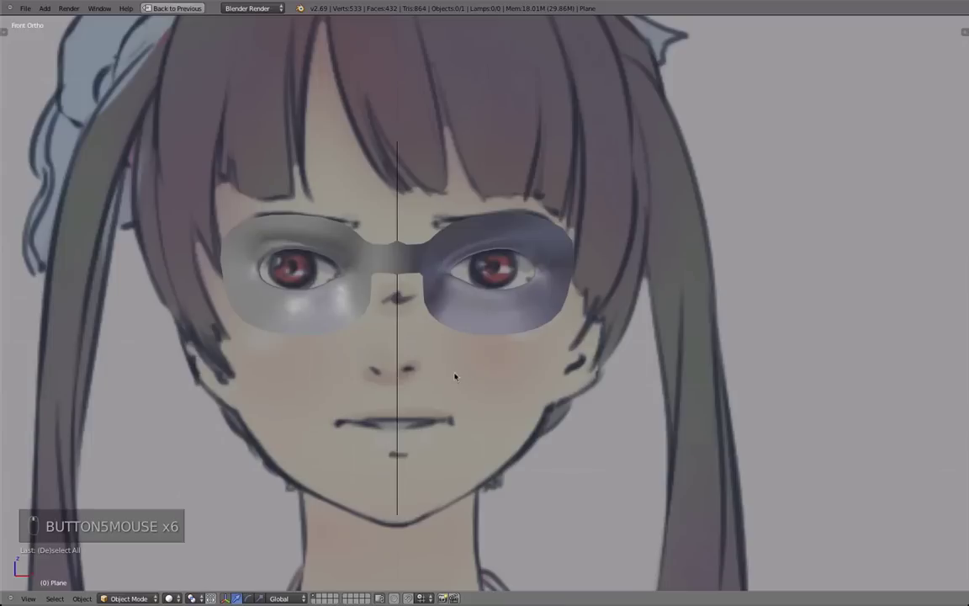
{"action": "key", "text": "Tab"}
{"action": "scroll", "coordinate": [551, 356], "scroll_direction": "up", "scroll_amount": 1}
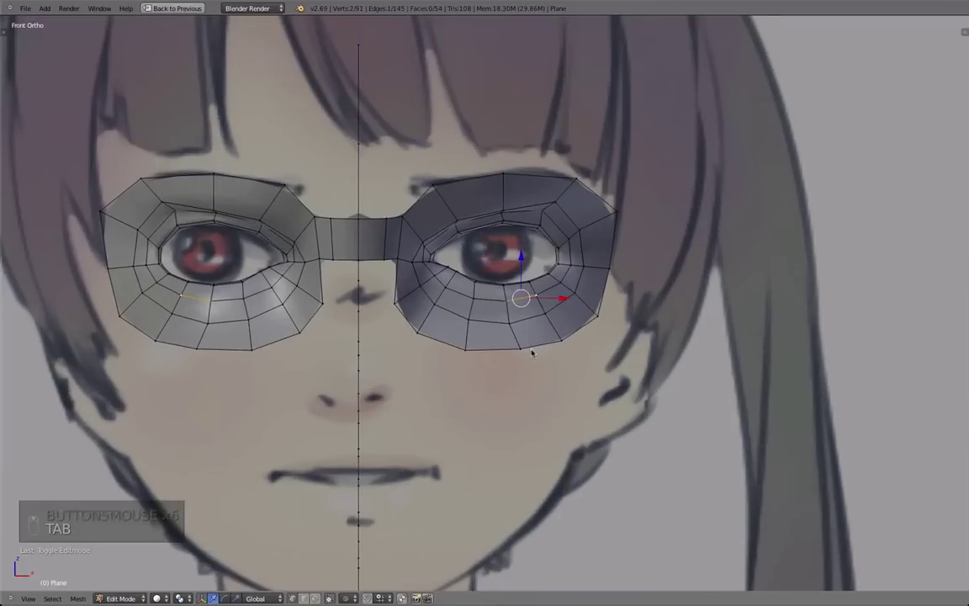
{"action": "right_click", "coordinate": [535, 351]}
{"action": "key", "text": "g"}
{"action": "key", "text": "x"}
{"action": "left_click", "coordinate": [562, 349]}
{"action": "middle_click_drag", "start_coordinate": [471, 368], "coordinate": [564, 354], "text": "shift"}
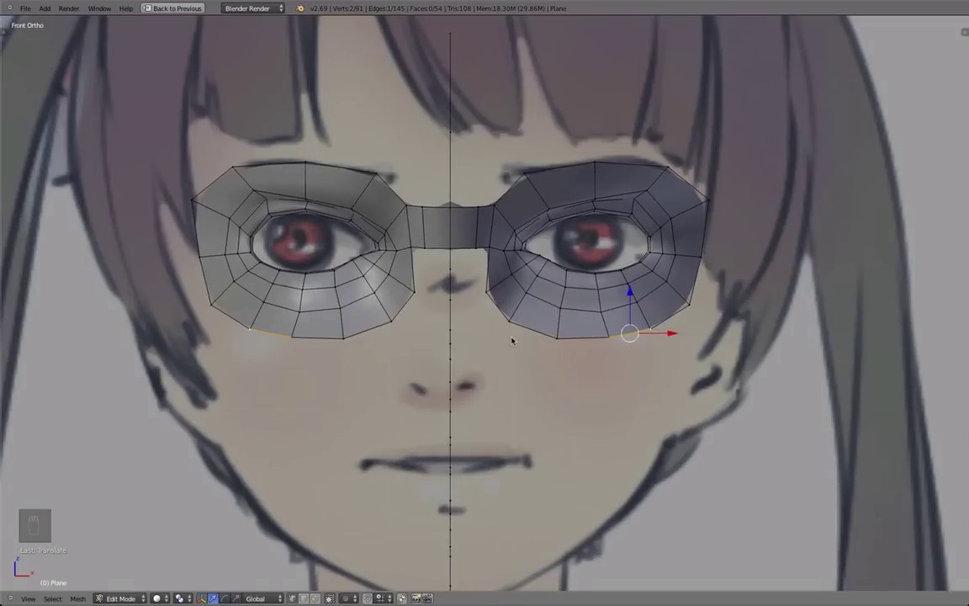
Fill two faces below the nose bridge to connect the eye ring's inner edge to the centre profile.
{"action": "scroll", "coordinate": [526, 339], "scroll_direction": "down", "scroll_amount": 4}
{"action": "middle_click_drag", "start_coordinate": [525, 340], "coordinate": [520, 351]}
{"action": "scroll", "coordinate": [520, 351], "scroll_direction": "up", "scroll_amount": 4}
{"action": "middle_click_drag", "start_coordinate": [495, 294], "coordinate": [461, 290]}
{"action": "scroll", "coordinate": [473, 298], "scroll_direction": "up", "scroll_amount": 2}
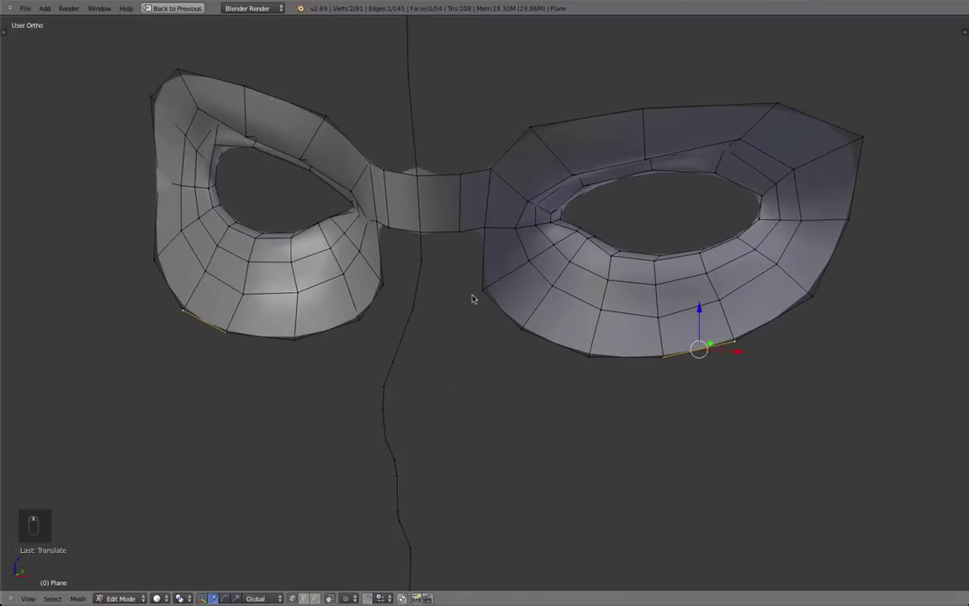
{"action": "right_click", "coordinate": [460, 231], "text": "shift"}
{"action": "key", "text": "f"}
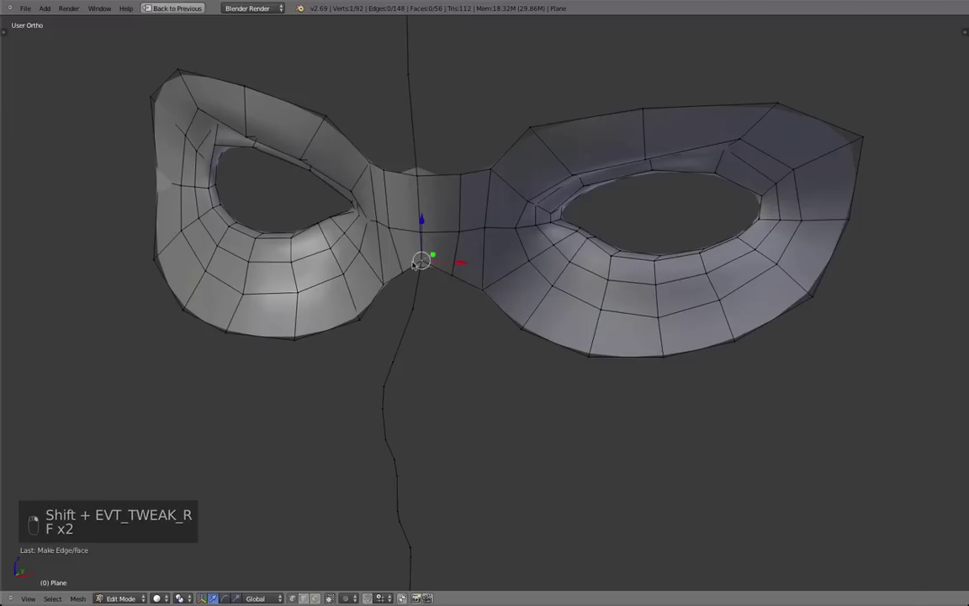
Move the centre and adjacent vertices along the lower edge of the new nose bridge faces to fit the side sketch.
{"action": "middle_click_drag", "start_coordinate": [413, 265], "coordinate": [305, 262]}
{"action": "key", "text": "KP_3"}
{"action": "key", "text": "g"}
{"action": "left_click", "coordinate": [461, 273]}
{"action": "right_click", "coordinate": [448, 276]}
{"action": "key", "text": "g"}
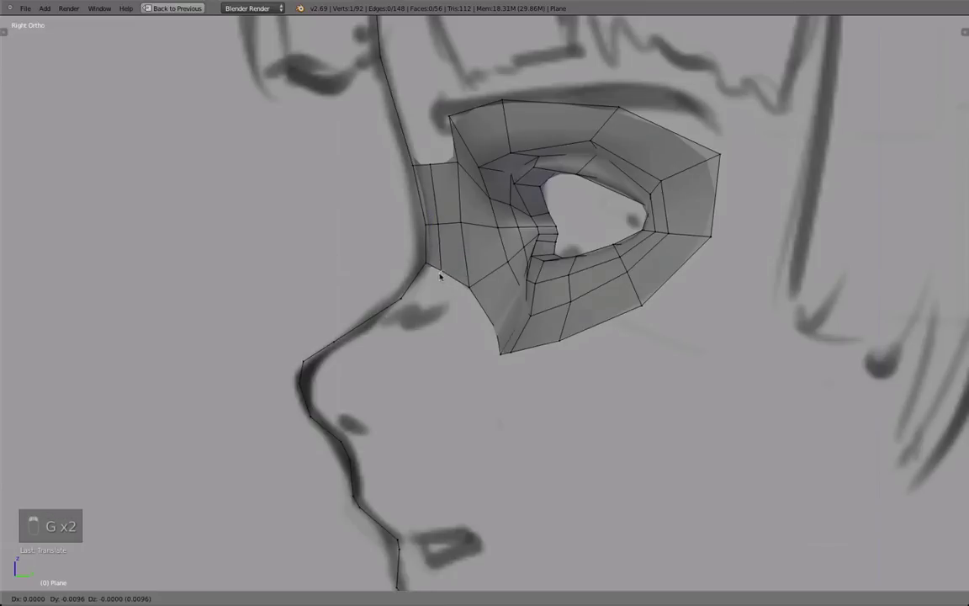
{"action": "left_click", "coordinate": [438, 271]}
Reposition the inner eye ring vertex where it meets the new bridge faces and inspect the shape in object mode.
{"action": "right_click", "coordinate": [490, 289]}
{"action": "right_click", "coordinate": [477, 288]}
{"action": "key", "text": "g"}
{"action": "left_click", "coordinate": [475, 284]}
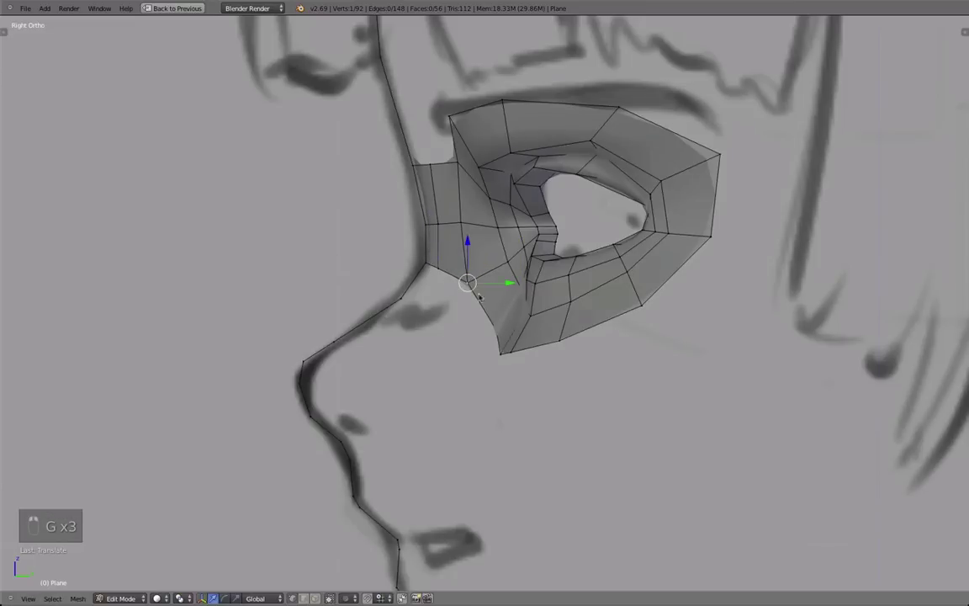
{"action": "scroll", "coordinate": [431, 338], "scroll_direction": "down", "scroll_amount": 4}
{"action": "middle_click_drag", "start_coordinate": [425, 334], "coordinate": [437, 339]}
{"action": "key", "text": "Tab"}
{"action": "middle_click_drag", "start_coordinate": [172, 336], "coordinate": [431, 302]}
{"action": "scroll", "coordinate": [301, 333], "scroll_direction": "up", "scroll_amount": 3}
{"action": "mouse_move", "coordinate": [362, 370]}
{"action": "middle_mouse_down"}
{"action": "mouse_move", "coordinate": [405, 372]}
{"action": "mouse_move", "coordinate": [411, 439]}
{"action": "mouse_move", "coordinate": [352, 356]}
{"action": "middle_mouse_up"}
Extrude the profile edge along the ridge of the nose sideways into a face in the front view, and restore the full window layout.
{"action": "key", "text": "Tab"}
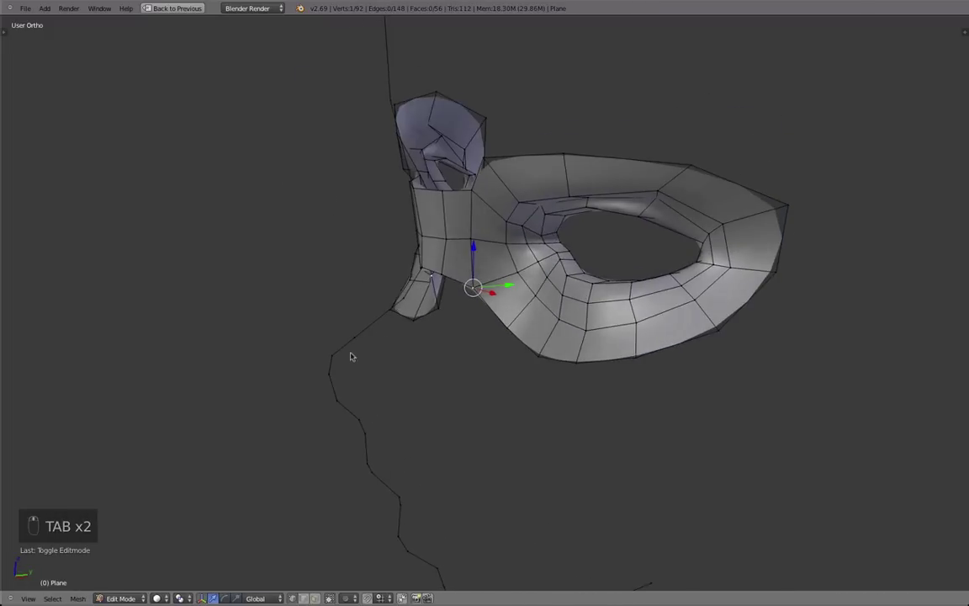
{"action": "right_click", "coordinate": [356, 341], "text": "shift"}
{"action": "key", "text": "KP_3"}
{"action": "scroll", "coordinate": [368, 341], "scroll_direction": "up", "scroll_amount": 3}
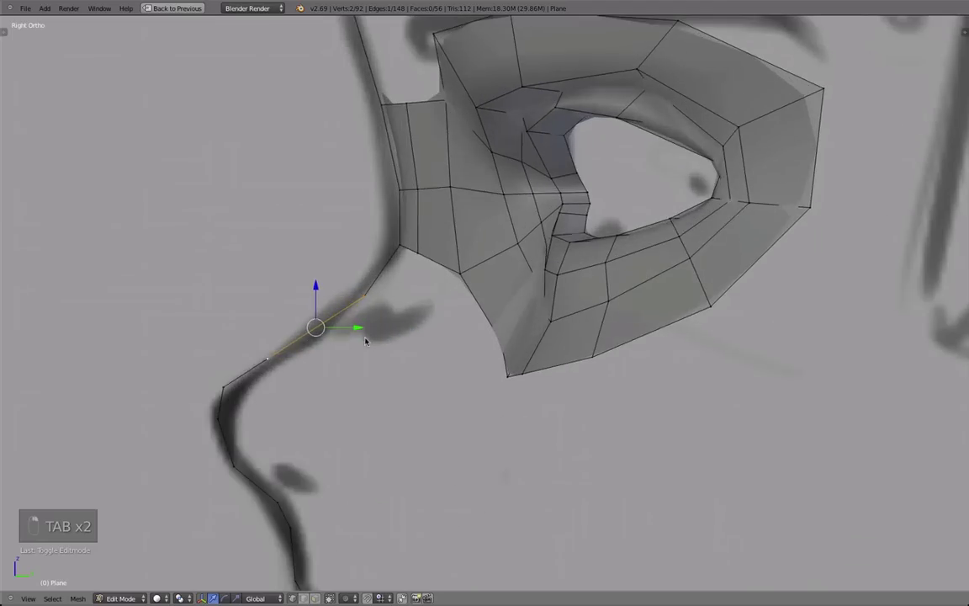
{"action": "key", "text": "g"}
{"action": "right_click", "coordinate": [334, 340]}
{"action": "middle_click_drag", "start_coordinate": [334, 340], "coordinate": [415, 351]}
{"action": "key", "text": "KP_1"}
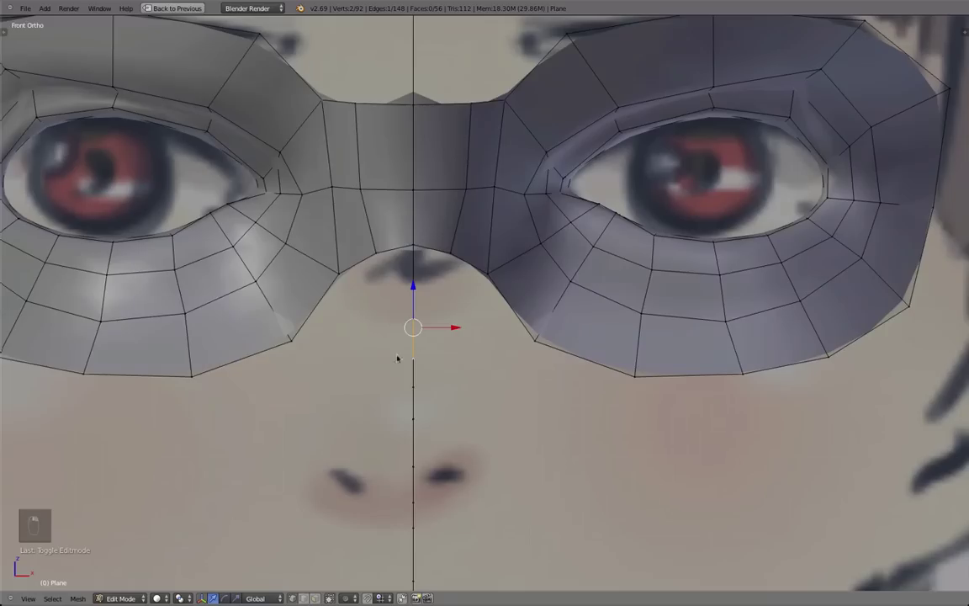
{"action": "scroll", "coordinate": [396, 352], "scroll_direction": "up", "scroll_amount": 2}
{"action": "key", "text": "e"}
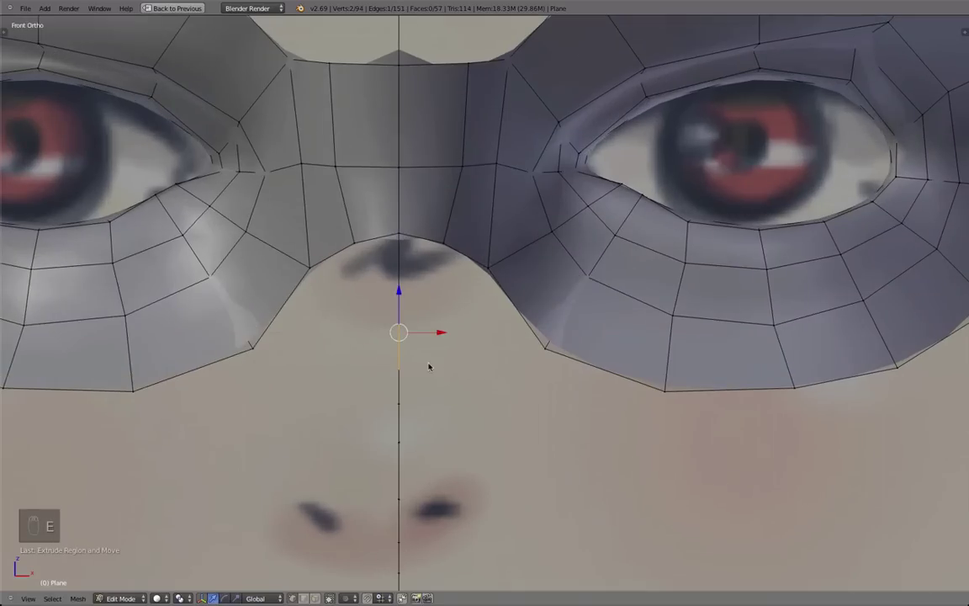
{"action": "key", "text": "shift+space"}
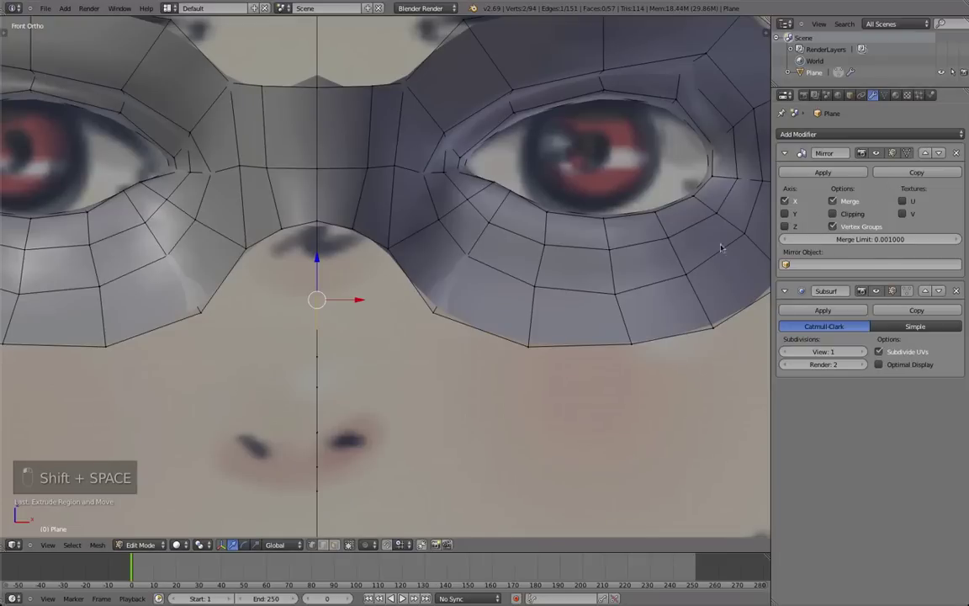
{"action": "key", "text": "g"}
{"action": "left_click", "coordinate": [367, 283]}
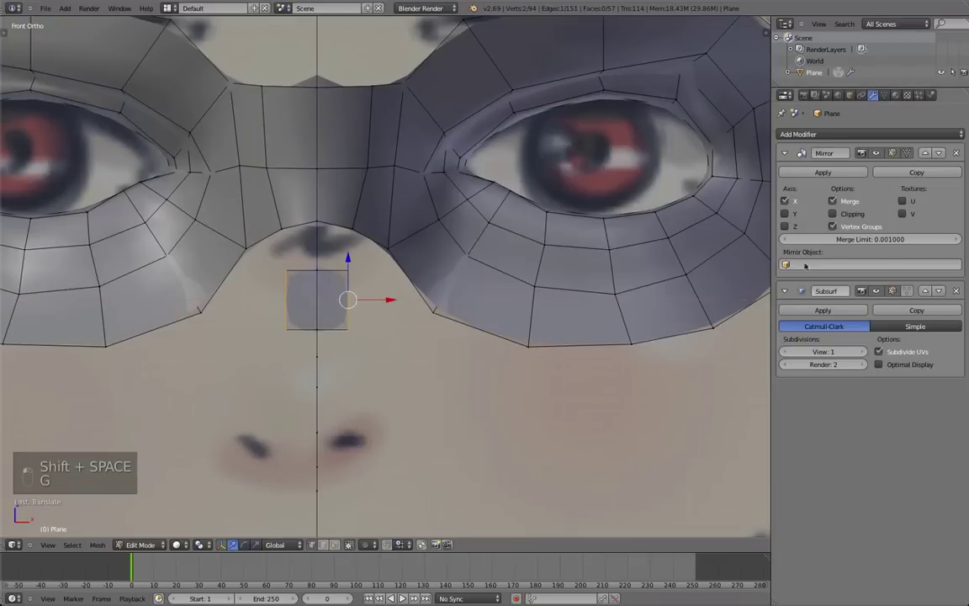
Enable clipping on the Mirror modifier and return to an enlarged side view of the nose.
{"action": "left_click", "coordinate": [833, 217]}
{"action": "key", "text": "shift+space"}
{"action": "scroll", "coordinate": [412, 371], "scroll_direction": "down", "scroll_amount": 3}
{"action": "middle_click_drag", "start_coordinate": [468, 373], "coordinate": [390, 346]}
{"action": "scroll", "coordinate": [444, 371], "scroll_direction": "up", "scroll_amount": 1}
{"action": "key", "text": "KP_3"}
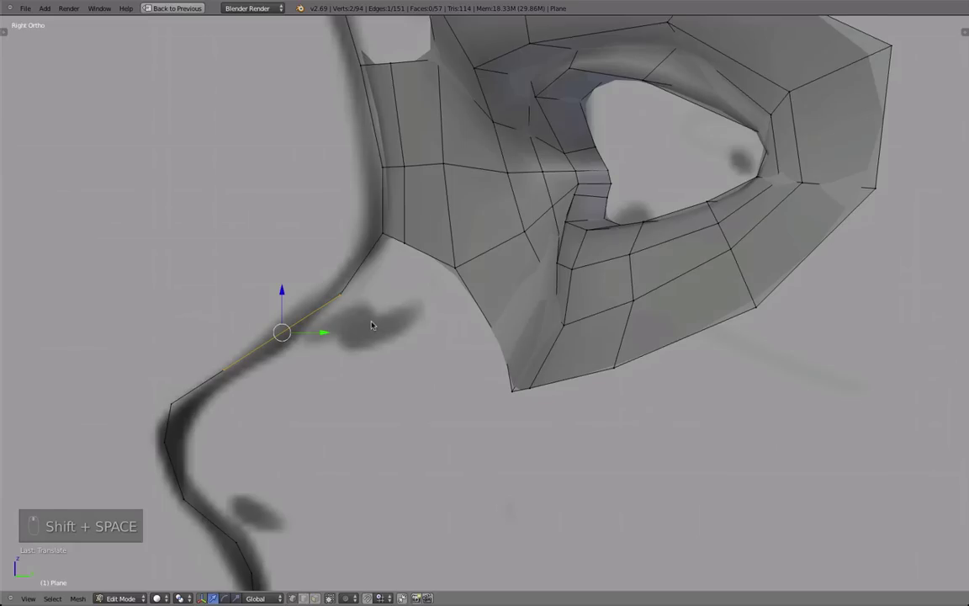
Move the nose ridge face's outer edge to fit the side sketch and fill the gap between it and the nose bridge.
{"action": "middle_click_drag", "start_coordinate": [352, 317], "coordinate": [369, 296], "text": "shift"}
{"action": "key", "text": "g"}
{"action": "left_click", "coordinate": [339, 330]}
{"action": "middle_click_drag", "start_coordinate": [338, 331], "coordinate": [362, 238]}
{"action": "key", "text": "f"}
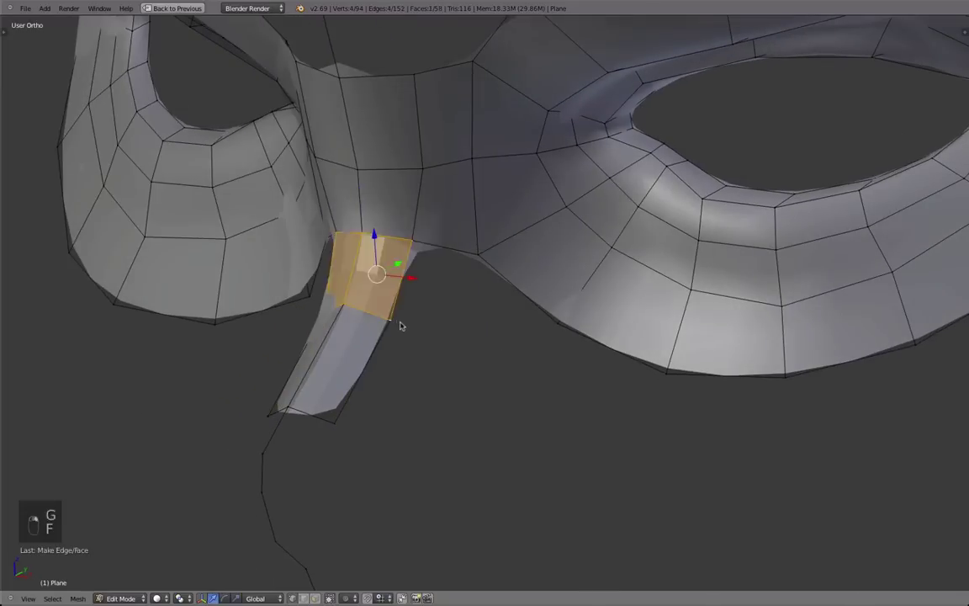
Apply smooth shading to the whole face mesh in object mode and resume editing its vertices.
{"action": "right_click", "coordinate": [389, 320]}
{"action": "key", "text": "Tab"}
{"action": "key", "text": "t"}
{"action": "right_click", "coordinate": [317, 394]}
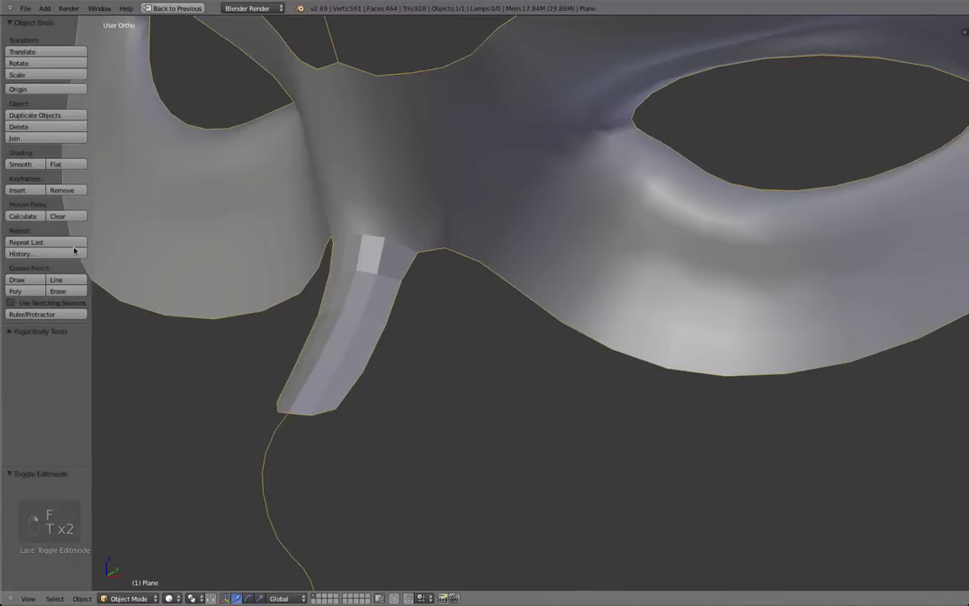
{"action": "left_click", "coordinate": [21, 165]}
{"action": "key", "text": "t"}
{"action": "key", "text": "t"}
{"action": "key", "text": "Tab"}
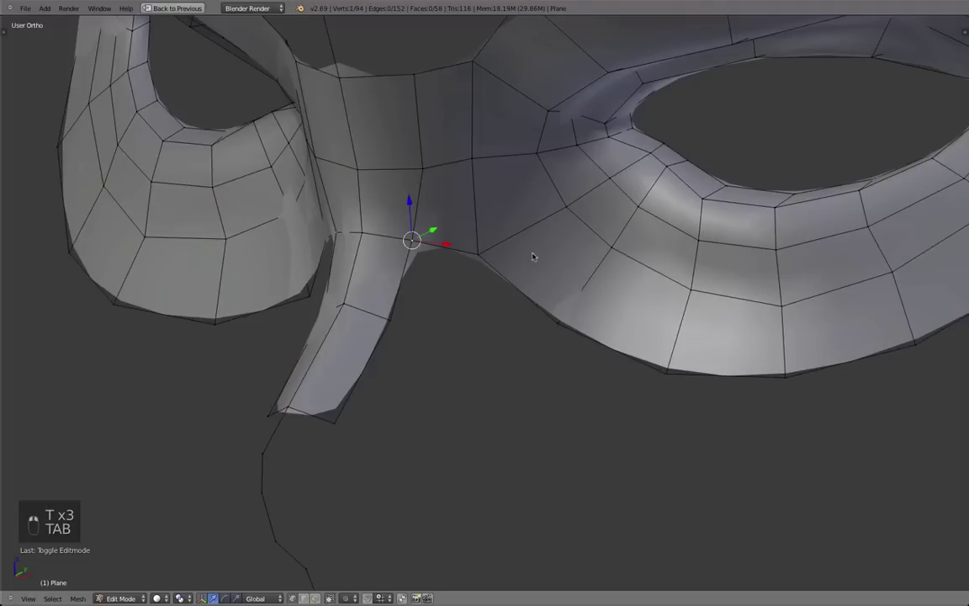
{"action": "key", "text": "f"}
{"action": "middle_click_drag", "start_coordinate": [493, 264], "coordinate": [386, 270]}
{"action": "scroll", "coordinate": [616, 394], "scroll_direction": "down", "scroll_amount": 3}
{"action": "key", "text": "super+z"}
Extrude the bridge's lower corner vertex beside the eye ring downward and fill a face joining it to the nose ridge.
{"action": "key", "text": "a"}
{"action": "right_click", "coordinate": [484, 284]}
{"action": "key", "text": "e"}
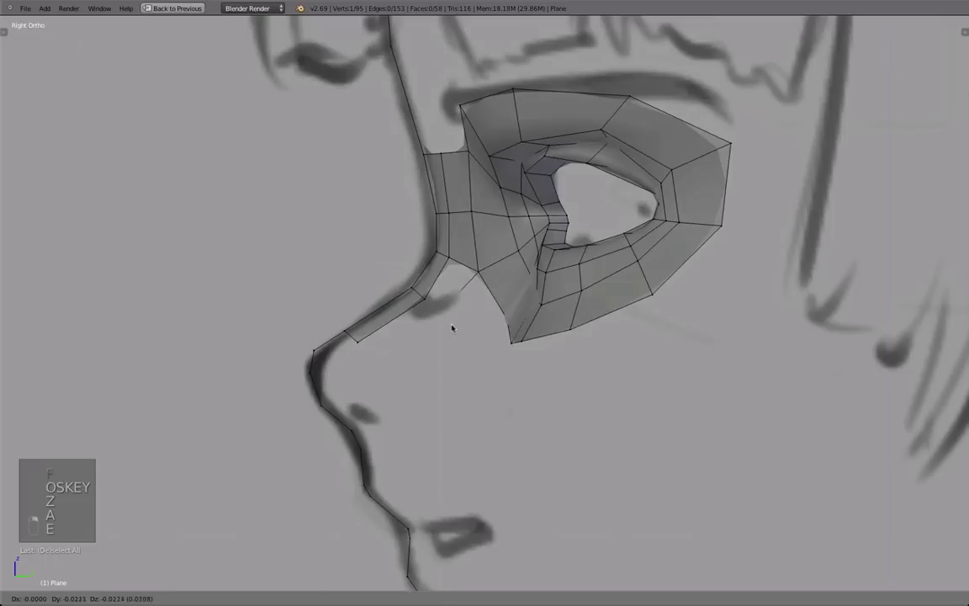
{"action": "left_click", "coordinate": [446, 346]}
{"action": "right_click", "coordinate": [424, 301], "text": "shift"}
{"action": "right_click", "coordinate": [448, 259], "text": "shift"}
{"action": "right_click", "coordinate": [476, 274], "text": "shift"}
{"action": "key", "text": "f"}
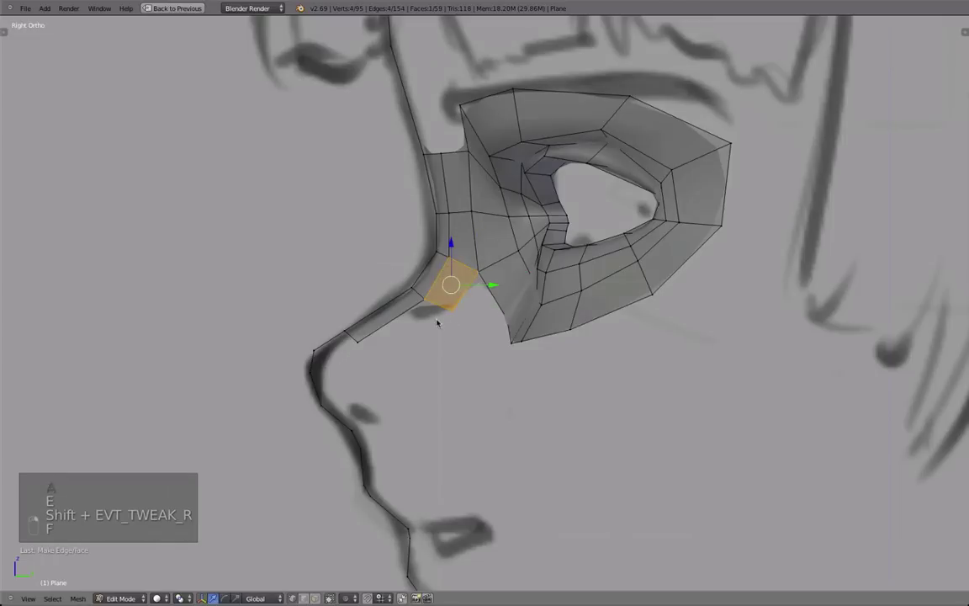
Reposition the free lower corner of the new nose side face to follow the curve of the nose.
{"action": "right_click", "coordinate": [439, 320]}
{"action": "middle_click_drag", "start_coordinate": [435, 327], "coordinate": [438, 291]}
{"action": "scroll", "coordinate": [487, 368], "scroll_direction": "up", "scroll_amount": 3}
{"action": "key", "text": "g"}
{"action": "left_click", "coordinate": [536, 392]}
{"action": "key", "text": "d"}
{"action": "left_click", "coordinate": [449, 249]}
Reposition the outer vertex of the nose ridge, and slide and smooth the vertex beside the centre line on the nose bridge.
{"action": "right_click", "coordinate": [434, 304]}
{"action": "key", "text": "g"}
{"action": "left_click", "coordinate": [444, 296]}
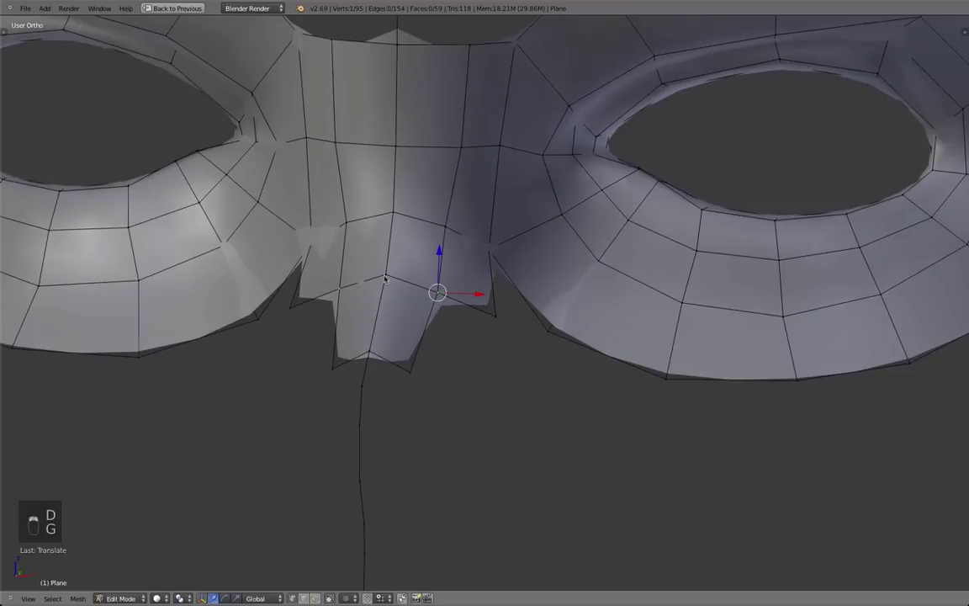
{"action": "key", "text": "g"}
{"action": "key", "text": "g"}
{"action": "left_click", "coordinate": [465, 137]}
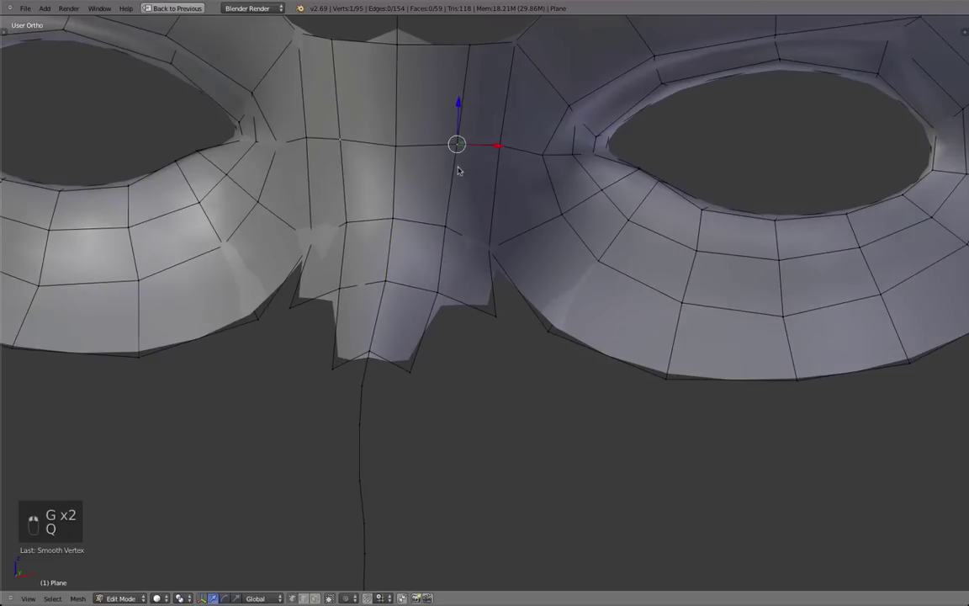
Extrude the nose side face's lower corner vertex toward the cheek and fill a face connecting it to the eye ring.
{"action": "middle_click_drag", "start_coordinate": [458, 171], "coordinate": [472, 283]}
{"action": "middle_click_drag", "start_coordinate": [471, 340], "coordinate": [463, 361]}
{"action": "key", "text": "e"}
{"action": "left_click", "coordinate": [476, 368]}
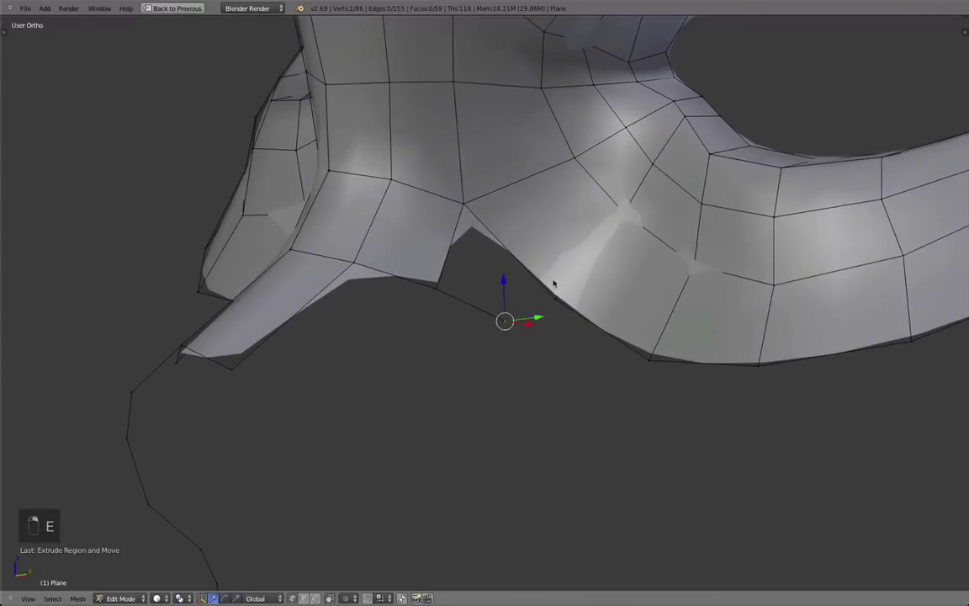
{"action": "key", "text": "f"}
Move the new lower vertex between the nose side and the eye ring and smooth its position.
{"action": "right_click", "coordinate": [507, 323]}
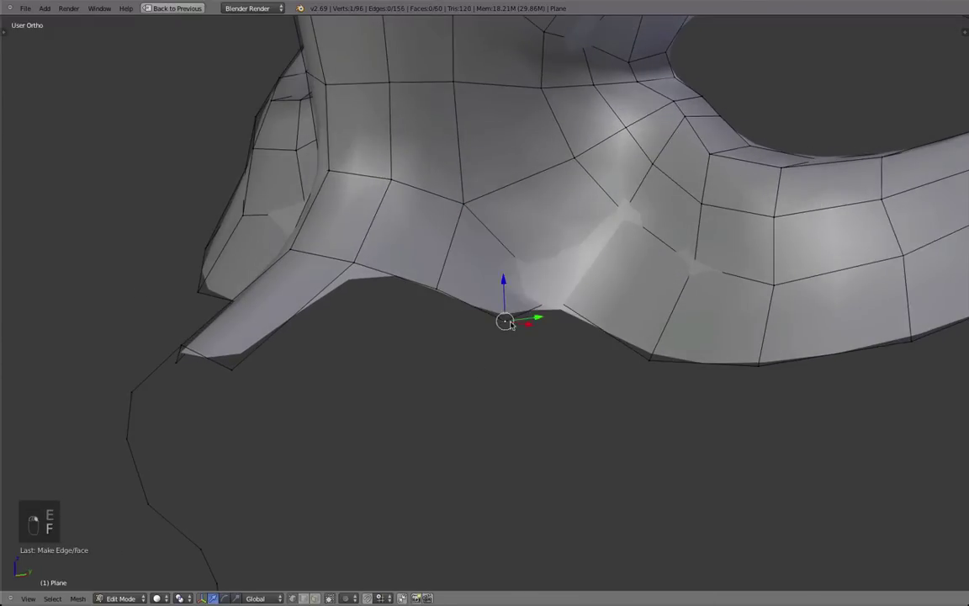
{"action": "key", "text": "g"}
{"action": "left_click", "coordinate": [499, 324]}
{"action": "key", "text": "q"}
{"action": "scroll", "coordinate": [431, 348], "scroll_direction": "down", "scroll_amount": 2}
{"action": "scroll", "coordinate": [495, 298], "scroll_direction": "up", "scroll_amount": 2}
{"action": "middle_click_drag", "start_coordinate": [431, 349], "coordinate": [513, 315]}
{"action": "key", "text": "g"}
{"action": "left_click", "coordinate": [474, 277]}
{"action": "key", "text": "super+z"}
Reposition and smooth the vertices where the nose side faces meet the inner lower edge of the eye ring.
{"action": "right_click", "coordinate": [479, 275]}
{"action": "key", "text": "g"}
{"action": "left_click", "coordinate": [463, 280]}
{"action": "scroll", "coordinate": [481, 398], "scroll_direction": "down", "scroll_amount": 5}
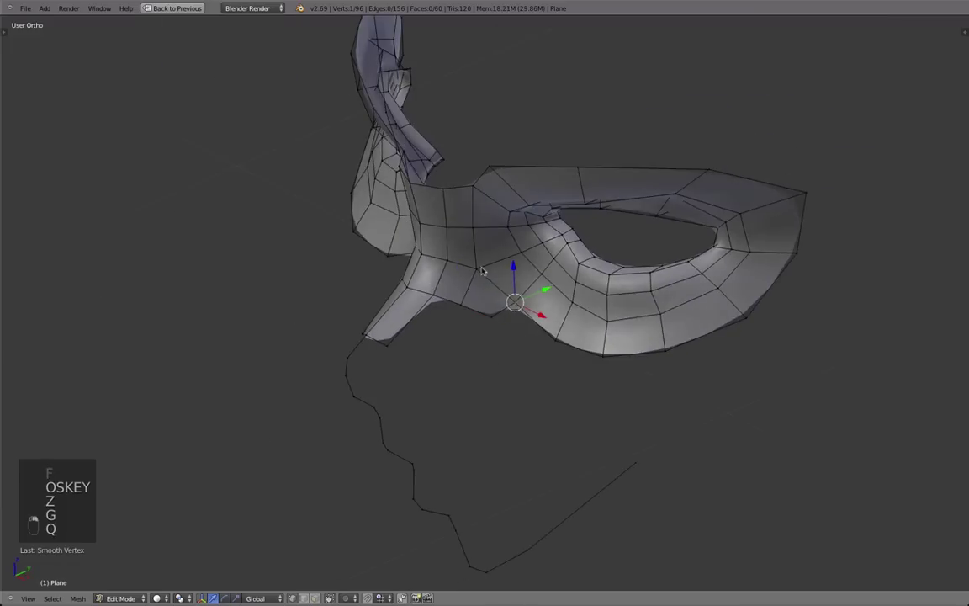
{"action": "key", "text": "g"}
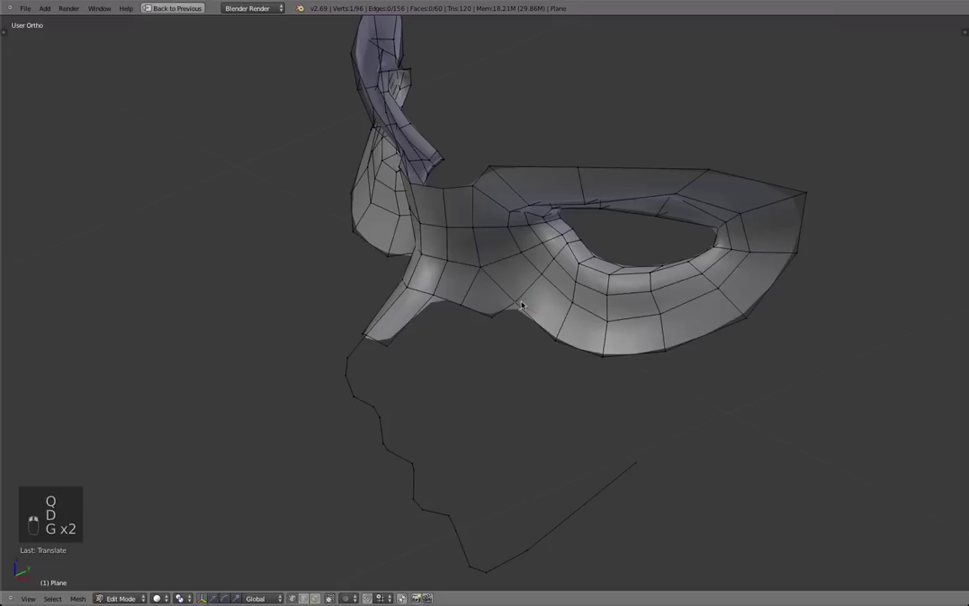
{"action": "left_click", "coordinate": [521, 302]}
{"action": "mouse_move", "coordinate": [485, 346]}
{"action": "middle_mouse_down"}
{"action": "mouse_move", "coordinate": [492, 310]}
{"action": "mouse_move", "coordinate": [434, 375]}
{"action": "mouse_move", "coordinate": [518, 383]}
{"action": "mouse_move", "coordinate": [541, 357]}
{"action": "mouse_move", "coordinate": [664, 381]}
{"action": "mouse_move", "coordinate": [283, 342]}
{"action": "middle_mouse_up"}
{"action": "key", "text": "g"}
{"action": "left_click", "coordinate": [489, 309]}
Add a loop cut across the long nose ridge face in the side view and shift it to match the sketch.
{"action": "scroll", "coordinate": [541, 356], "scroll_direction": "up", "scroll_amount": 4}
{"action": "key", "text": "KP_3"}
{"action": "scroll", "coordinate": [422, 299], "scroll_direction": "up", "scroll_amount": 4}
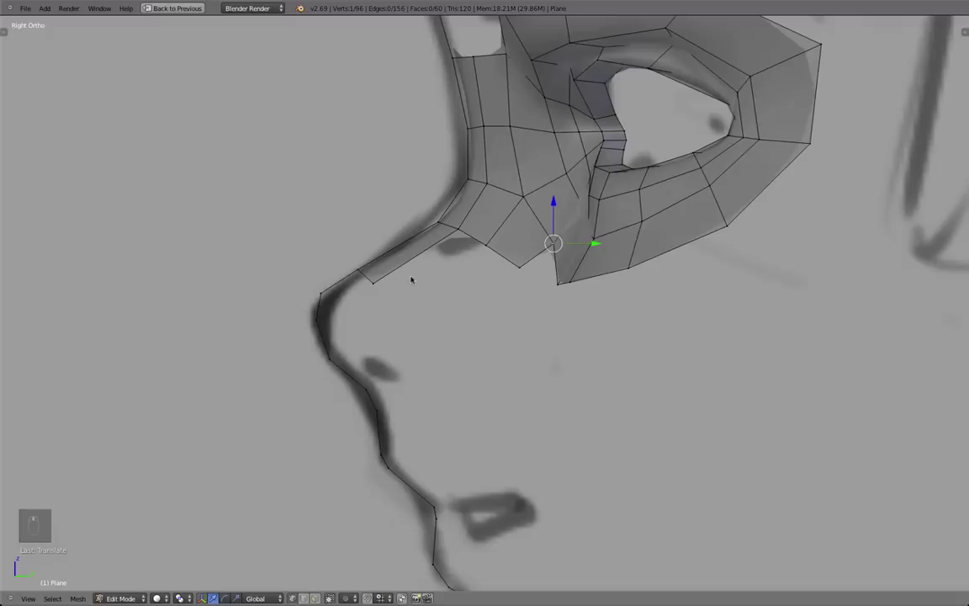
{"action": "key", "text": "a"}
{"action": "key", "text": "ctrl+r"}
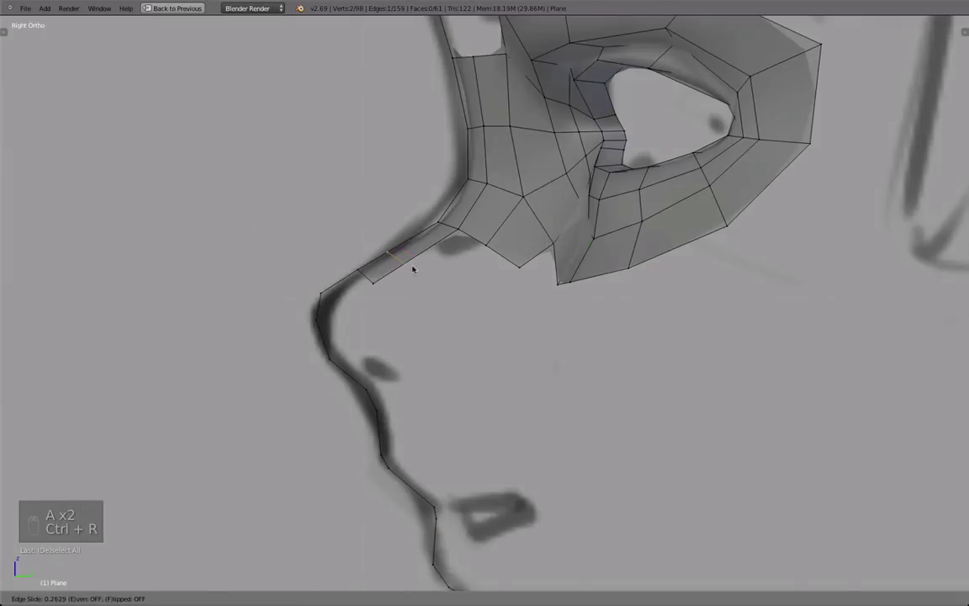
{"action": "left_click", "coordinate": [414, 266]}
{"action": "key", "text": "g"}
{"action": "left_click", "coordinate": [422, 257]}
Move the edge at the upper end of the nose ridge strip slightly upward along the Z axis.
{"action": "right_click", "coordinate": [440, 224]}
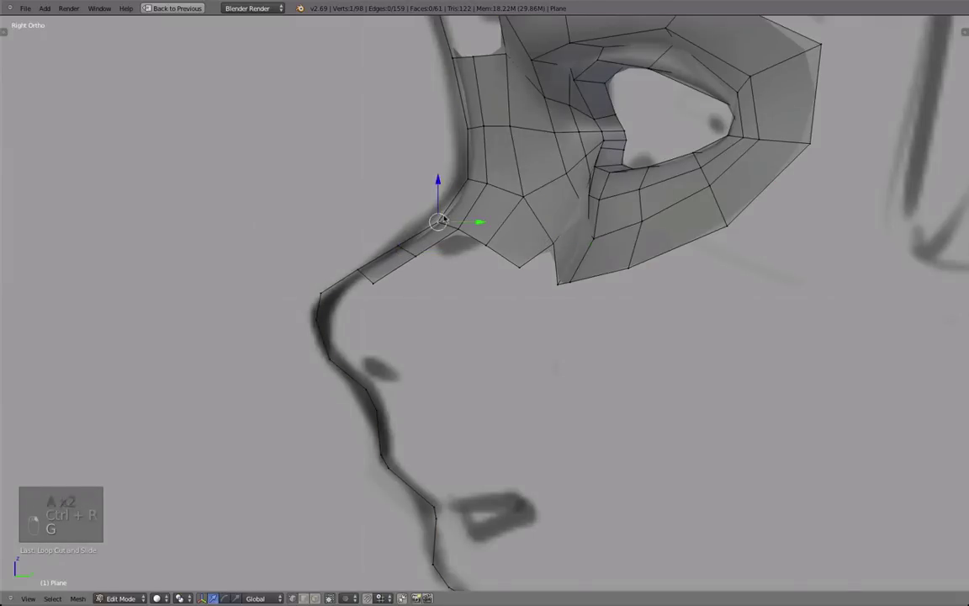
{"action": "right_click", "coordinate": [461, 231], "text": "shift"}
{"action": "key", "text": "z"}
{"action": "key", "text": "g"}
{"action": "key", "text": "z"}
{"action": "left_click", "coordinate": [411, 257]}
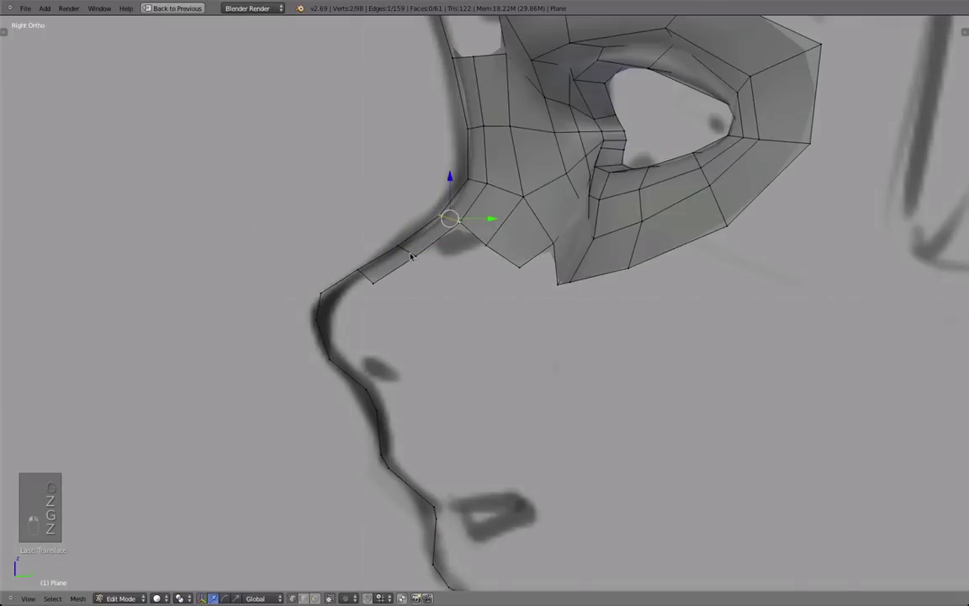
Extrude the outer vertex of the new ridge loop sideways down the side of the nose.
{"action": "key", "text": "e"}
{"action": "left_click", "coordinate": [419, 264]}
{"action": "middle_click_drag", "start_coordinate": [419, 263], "coordinate": [446, 277]}
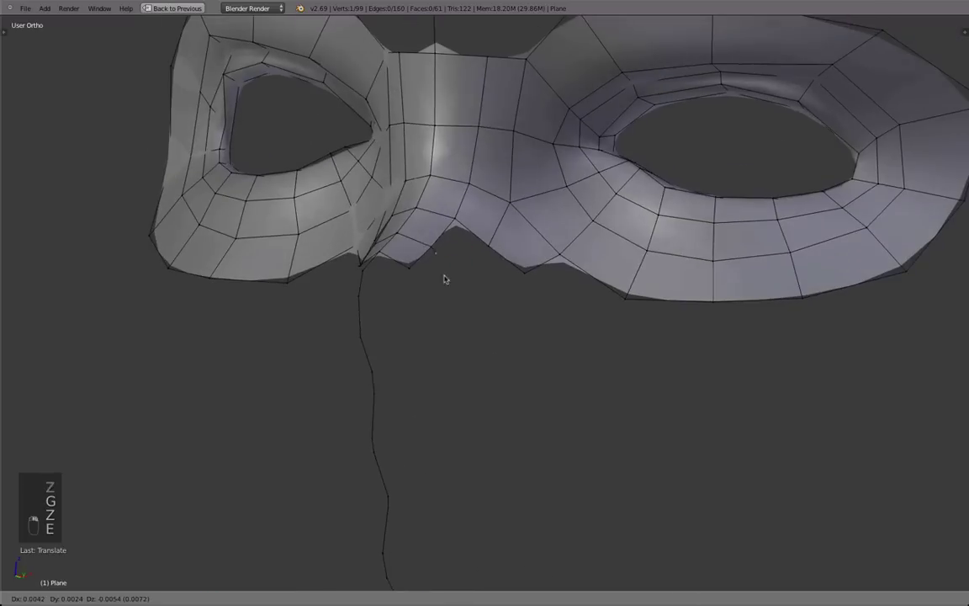
{"action": "middle_click_drag", "start_coordinate": [471, 315], "coordinate": [474, 227], "text": "shift"}
Extrude another vertex further down from the nose side and adjust its position toward the cheek.
{"action": "key", "text": "e"}
{"action": "left_click", "coordinate": [511, 353]}
{"action": "middle_click_drag", "start_coordinate": [484, 331], "coordinate": [435, 240]}
{"action": "key", "text": "g"}
{"action": "left_click", "coordinate": [500, 299]}
{"action": "key", "text": "g"}
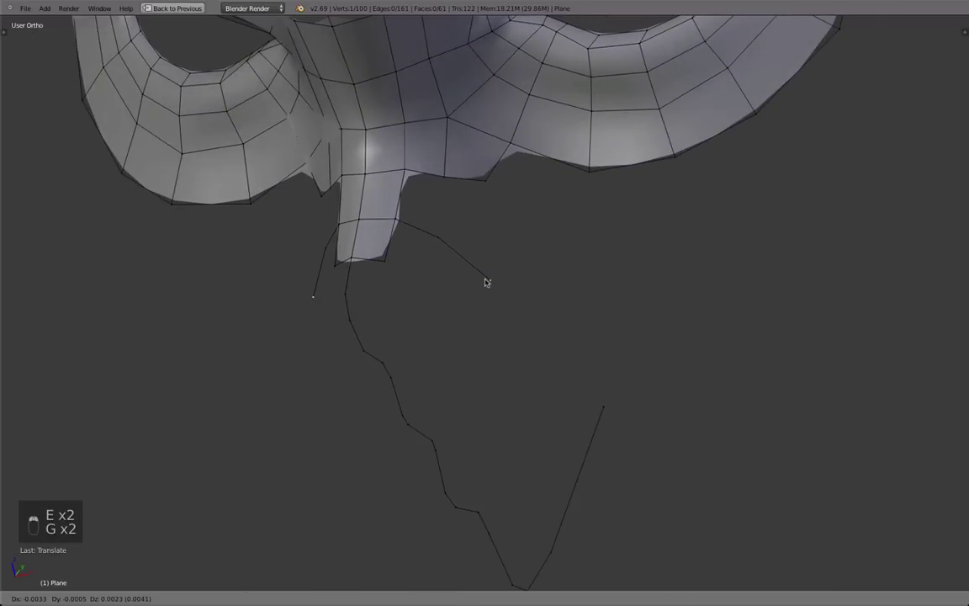
{"action": "left_click", "coordinate": [487, 281]}
Fill a face between the extruded nose side vertex and the faces above, and delete the spare end vertex.
{"action": "middle_click_drag", "start_coordinate": [483, 272], "coordinate": [587, 295]}
{"action": "key", "text": "f"}
{"action": "scroll", "coordinate": [443, 248], "scroll_direction": "down", "scroll_amount": 3}
{"action": "key", "text": "a"}
{"action": "key", "text": "Tab"}
{"action": "key", "text": "Tab"}
{"action": "scroll", "coordinate": [587, 294], "scroll_direction": "up", "scroll_amount": 5}
{"action": "key", "text": "x"}
{"action": "left_click", "coordinate": [497, 270]}
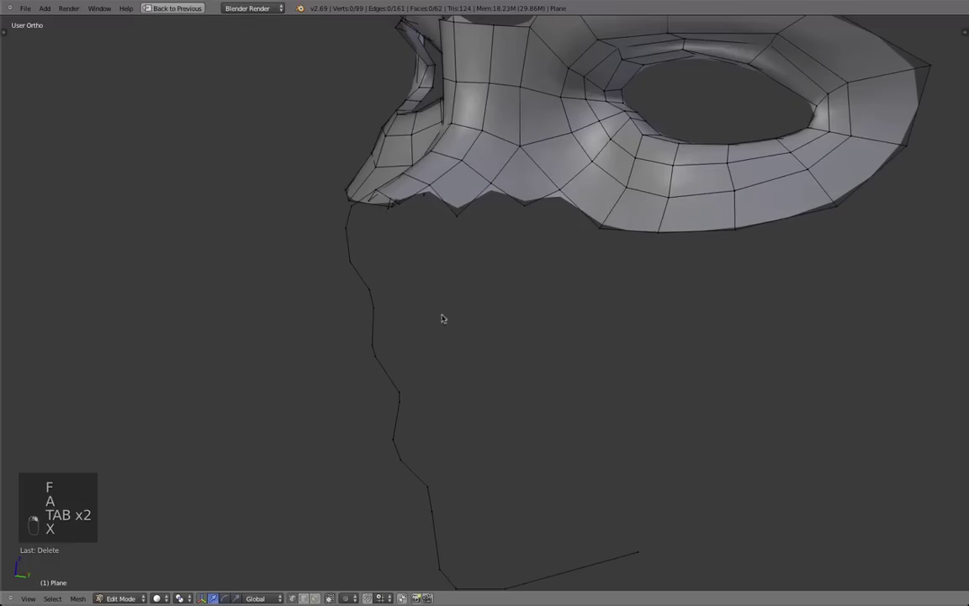
Examine the smoothed eye rings, nose bridge and centre profile from the front and side in object mode.
{"action": "key", "text": "Tab"}
{"action": "middle_click_drag", "start_coordinate": [442, 318], "coordinate": [556, 304]}
{"action": "scroll", "coordinate": [355, 299], "scroll_direction": "down", "scroll_amount": 2}
{"action": "scroll", "coordinate": [394, 224], "scroll_direction": "down", "scroll_amount": 3}
{"action": "key", "text": "a"}
{"action": "key", "text": "a"}
{"action": "scroll", "coordinate": [586, 291], "scroll_direction": "down", "scroll_amount": 2}
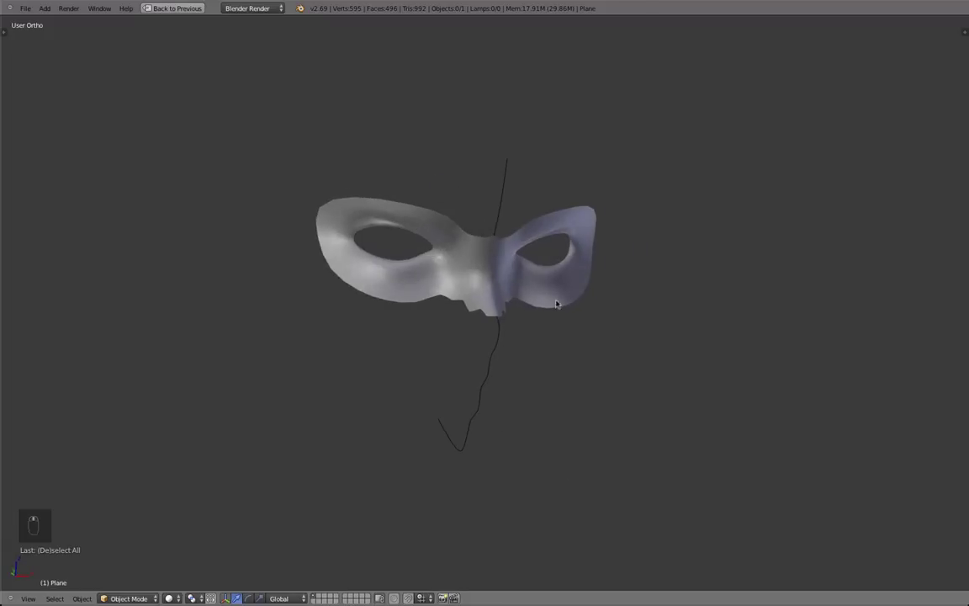
{"action": "middle_click_drag", "start_coordinate": [463, 288], "coordinate": [439, 317]}
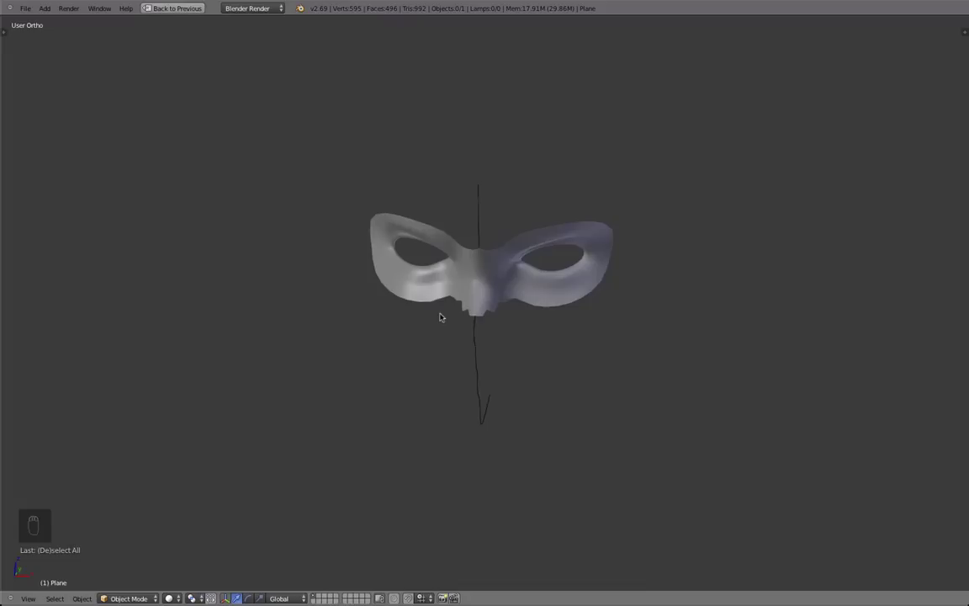
{"action": "mouse_move", "coordinate": [566, 380]}
{"action": "middle_mouse_down"}
{"action": "mouse_move", "coordinate": [435, 396]}
{"action": "mouse_move", "coordinate": [366, 386]}
{"action": "middle_mouse_up"}
{"action": "scroll", "coordinate": [379, 379], "scroll_direction": "up", "scroll_amount": 3}
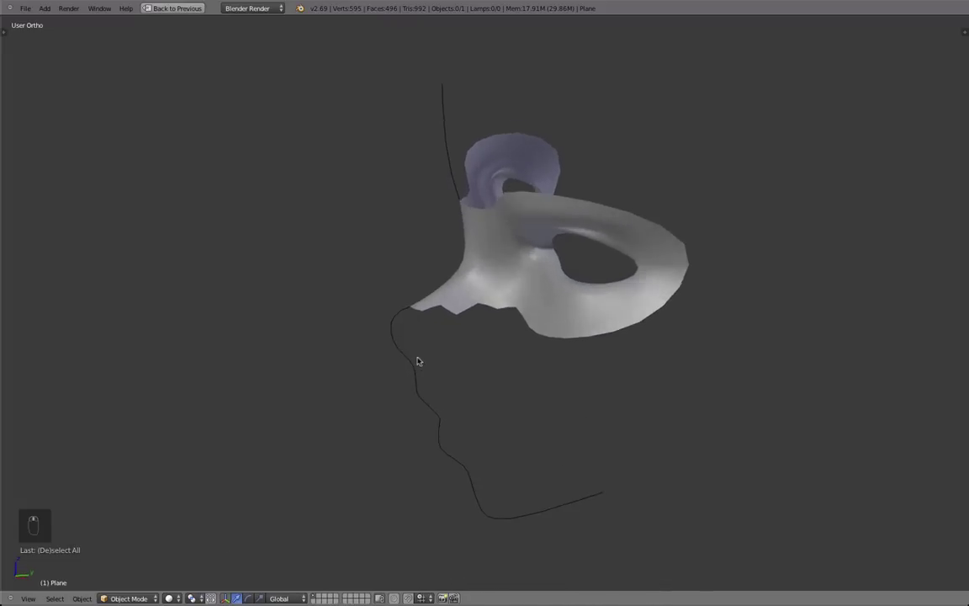
{"action": "key", "text": "KP_3"}
{"action": "mouse_move", "coordinate": [416, 354]}
{"action": "middle_mouse_down"}
{"action": "mouse_move", "coordinate": [489, 361]}
{"action": "mouse_move", "coordinate": [413, 341]}
{"action": "mouse_move", "coordinate": [511, 342]}
{"action": "mouse_move", "coordinate": [415, 350]}
{"action": "mouse_move", "coordinate": [568, 376]}
{"action": "mouse_move", "coordinate": [436, 386]}
{"action": "mouse_move", "coordinate": [525, 355]}
{"action": "mouse_move", "coordinate": [595, 370]}
{"action": "mouse_move", "coordinate": [387, 369]}
{"action": "mouse_move", "coordinate": [350, 356]}
{"action": "mouse_move", "coordinate": [623, 368]}
{"action": "mouse_move", "coordinate": [393, 338]}
{"action": "middle_mouse_up"}
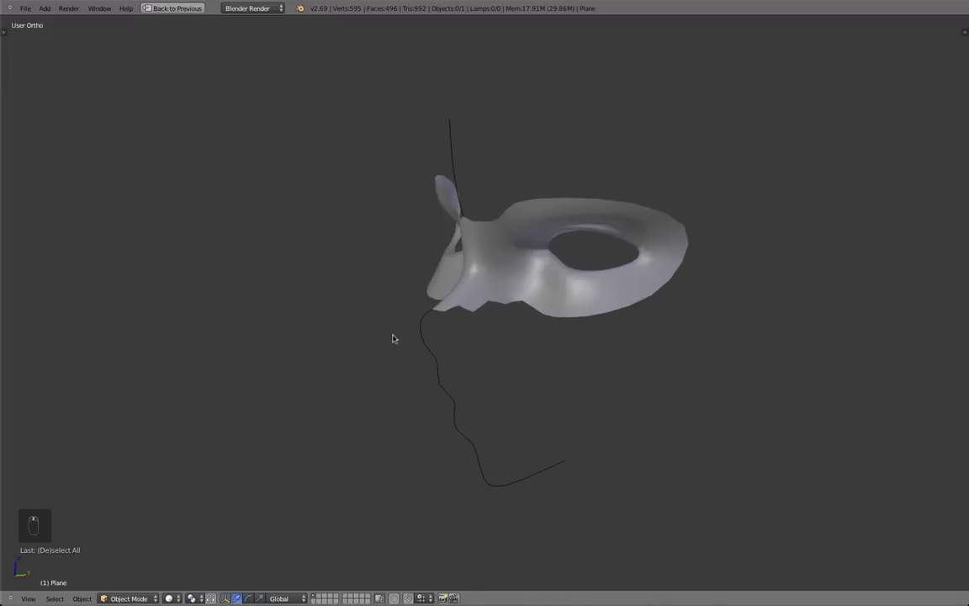